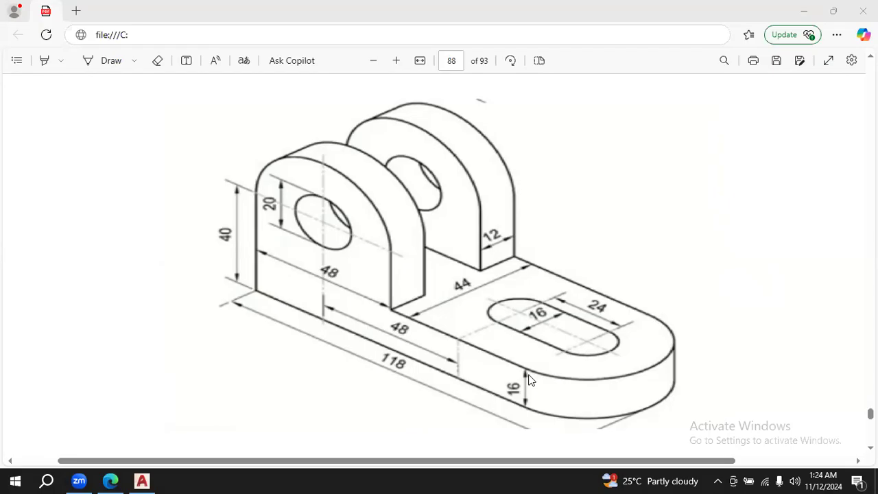
- Mark the base's near-left corner on the PDF drawing with a freehand red stroke
left_click(107, 63)
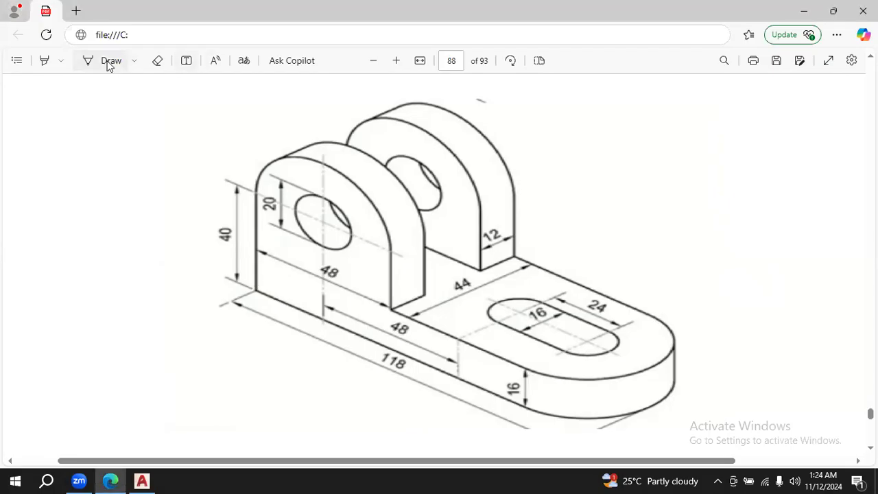
left_click_drag(257, 290, 125, 338)
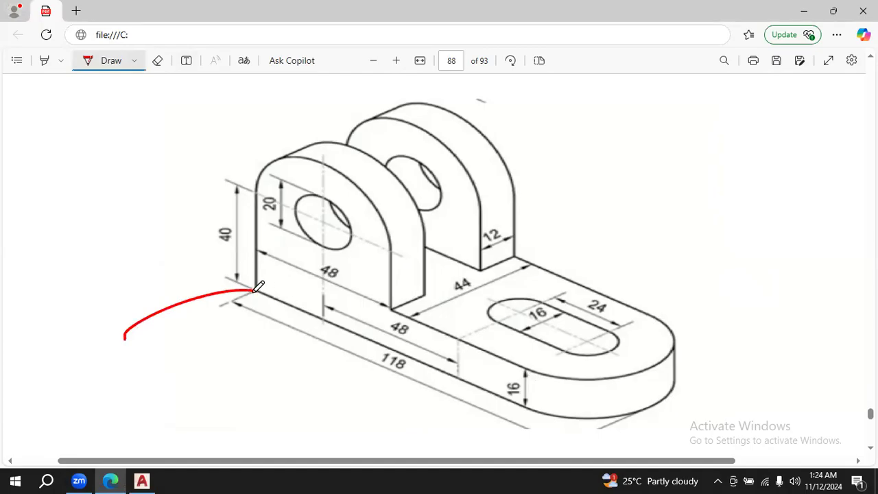
- Switch to AutoCAD and set the model view to SE Isometric
left_click(144, 480)
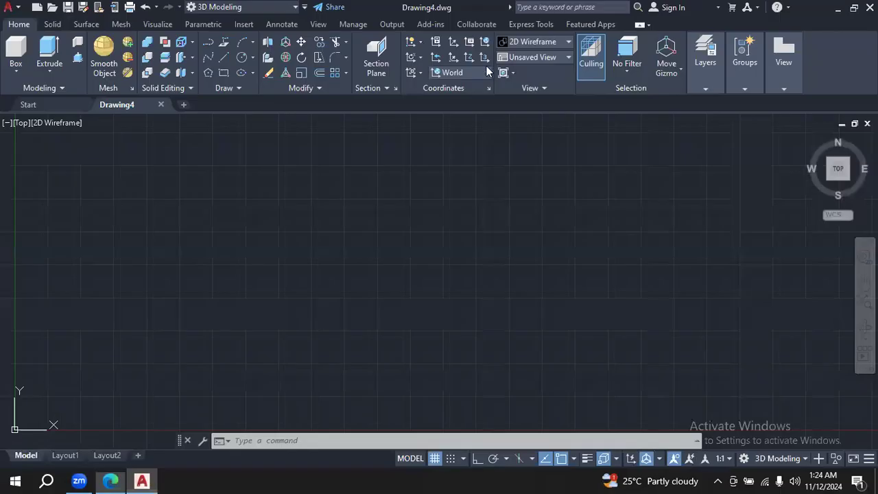
left_click(567, 57)
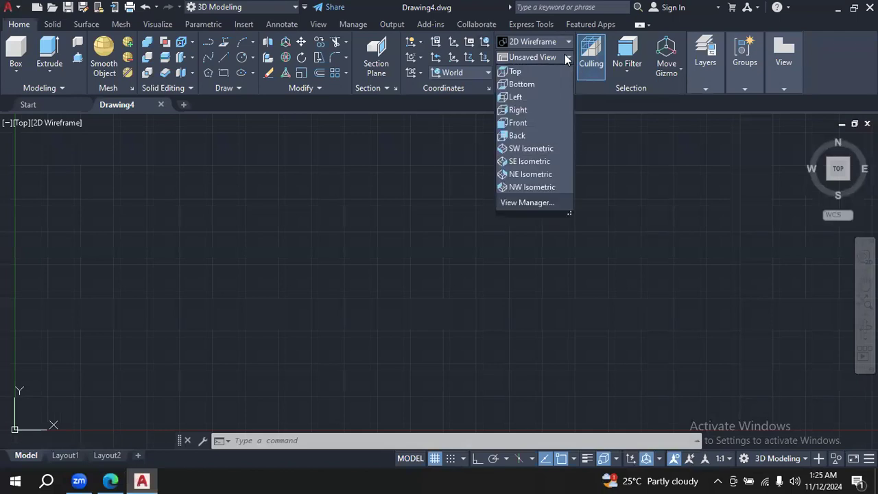
left_click(551, 162)
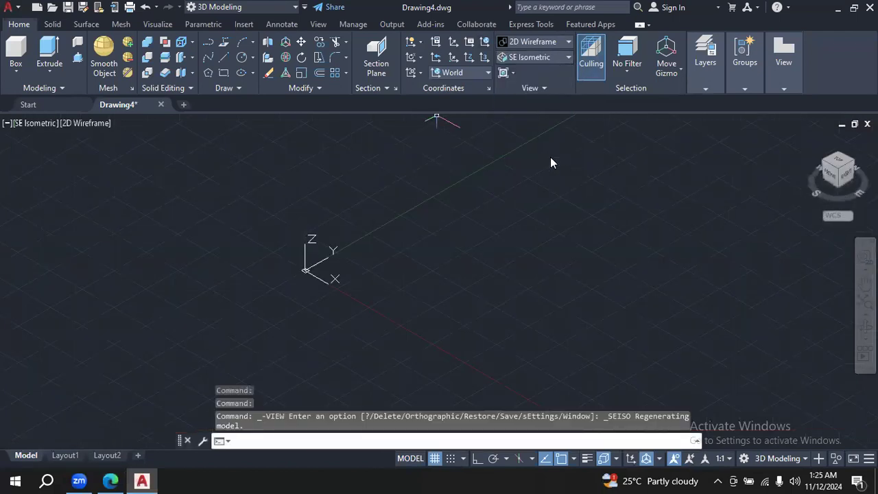
- Switch back to the PDF in Edge and mark the base's rounded end with a freehand red stroke
left_click(110, 481)
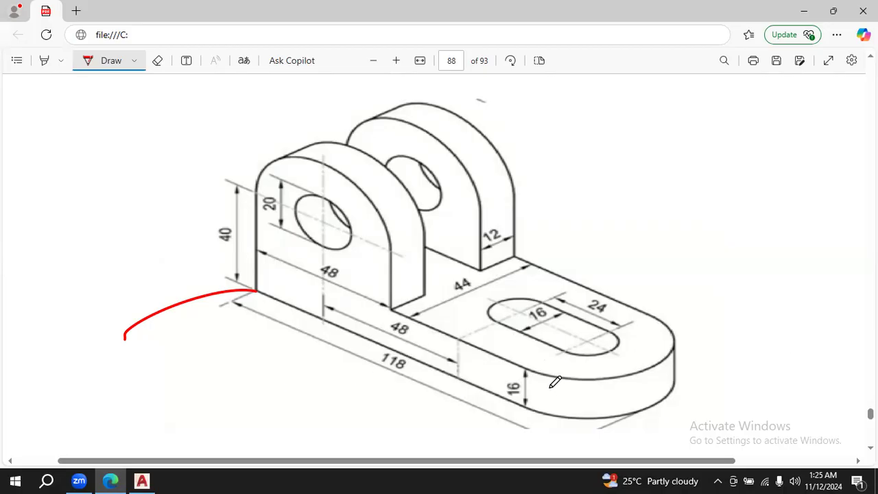
mouse_move(612, 423)
left_mouse_down()
mouse_move(727, 372)
mouse_move(781, 331)
left_mouse_up()
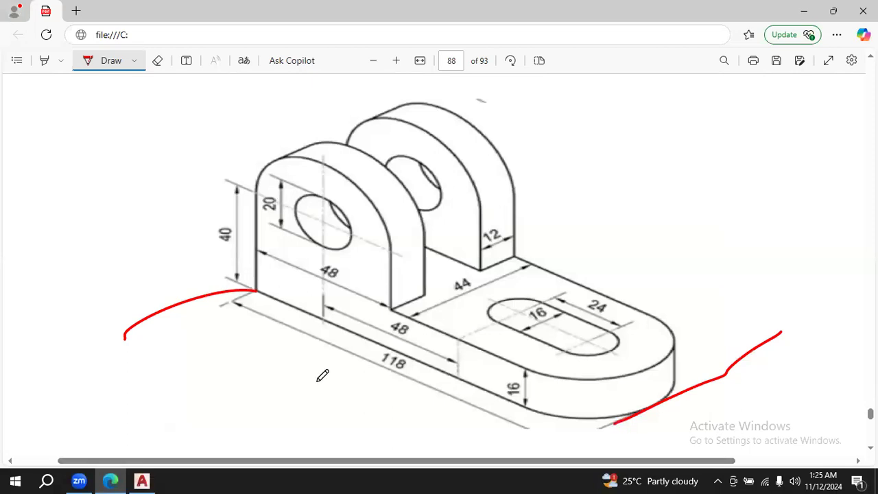
- Switch to AutoCAD and draw a 118-unit line from 0,0 along the X axis with Ortho mode on
left_click(155, 479)
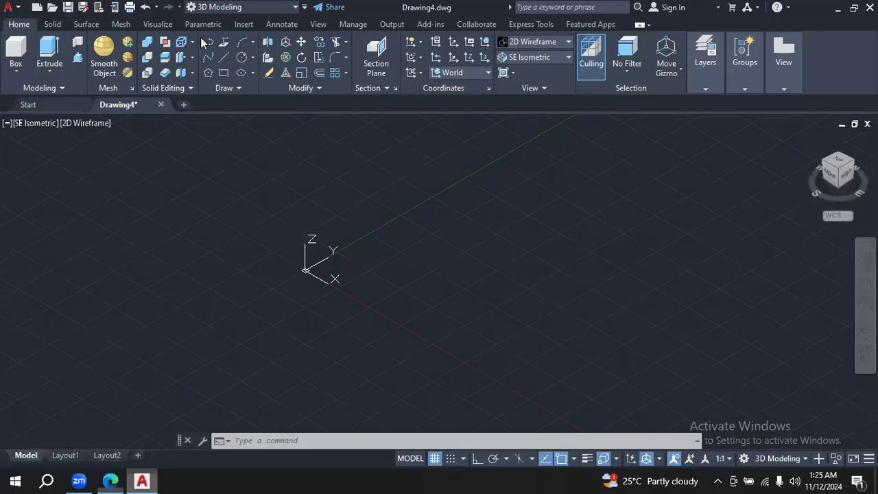
left_click(224, 56)
type("0,0")
key("Return")
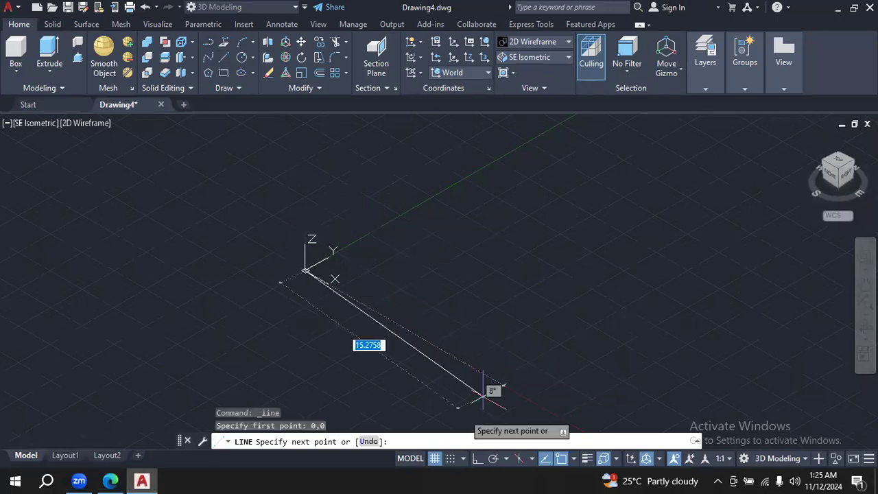
left_click(480, 461)
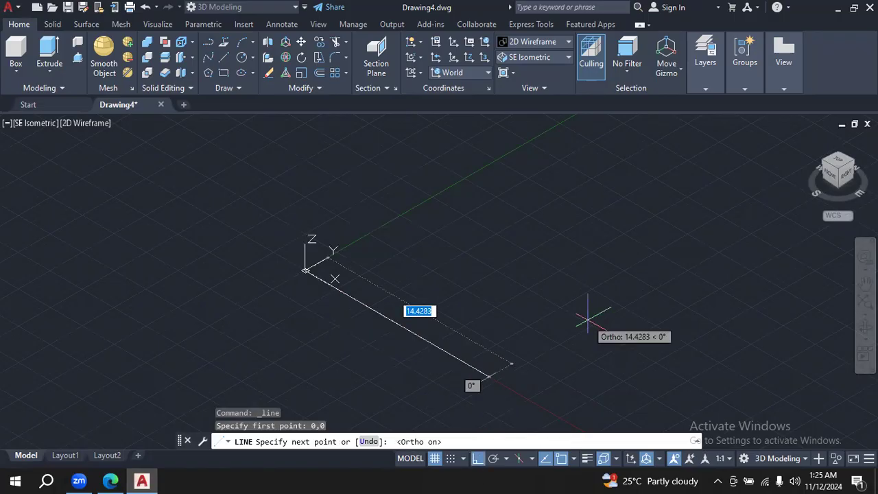
type("118")
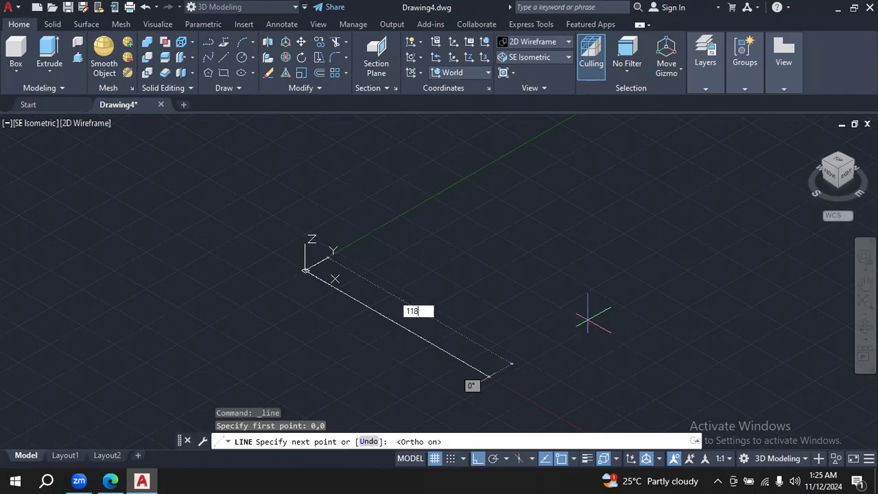
key("Return")
key("Escape")
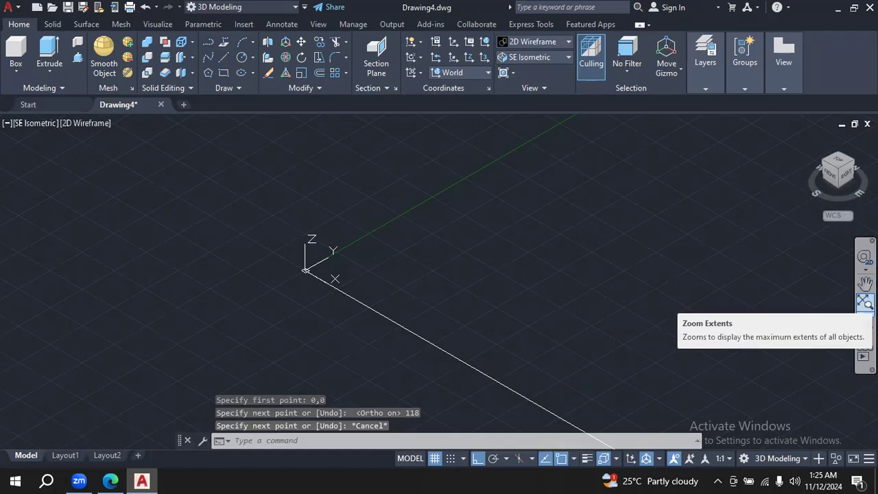
- Zoom and pan the isometric view to frame the 118-unit line with room for the rest of the base outline
left_click(865, 312)
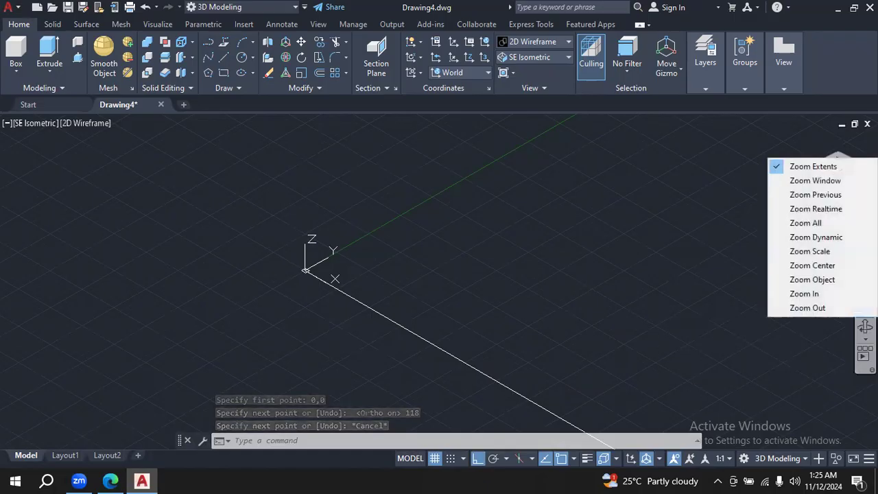
left_click(807, 307)
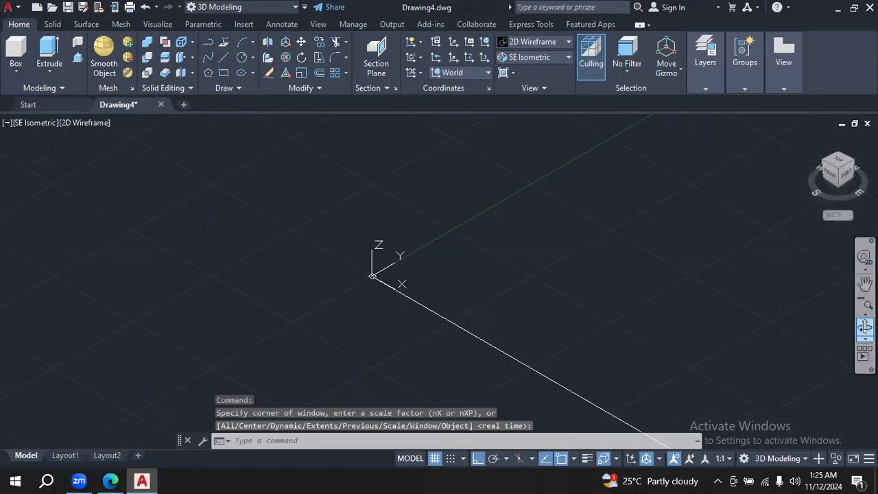
left_click(865, 304)
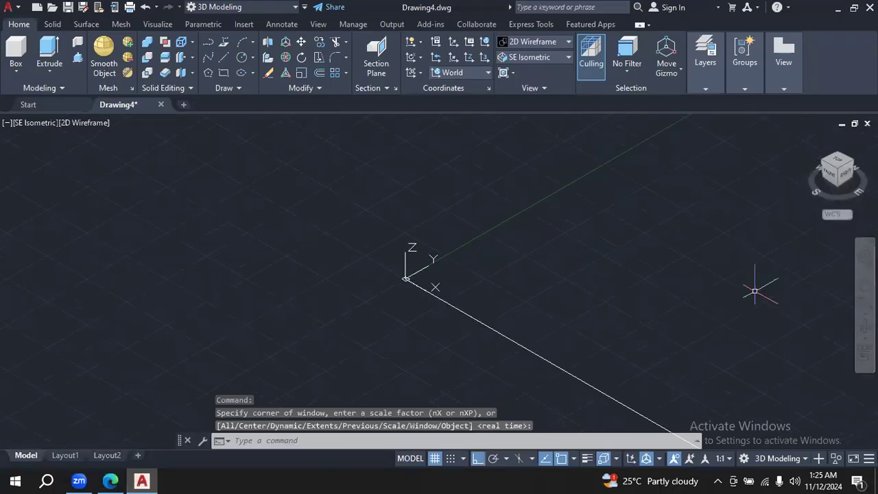
left_click(864, 283)
left_click_drag(625, 304, 410, 221)
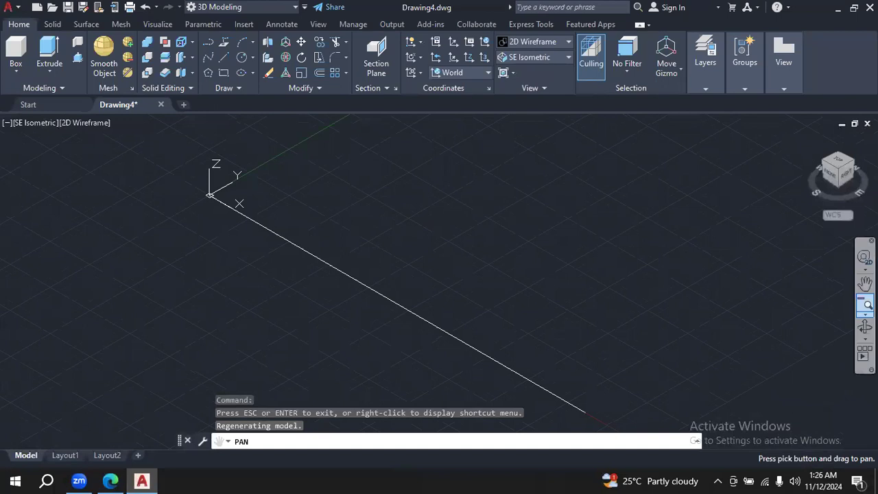
left_click(865, 305)
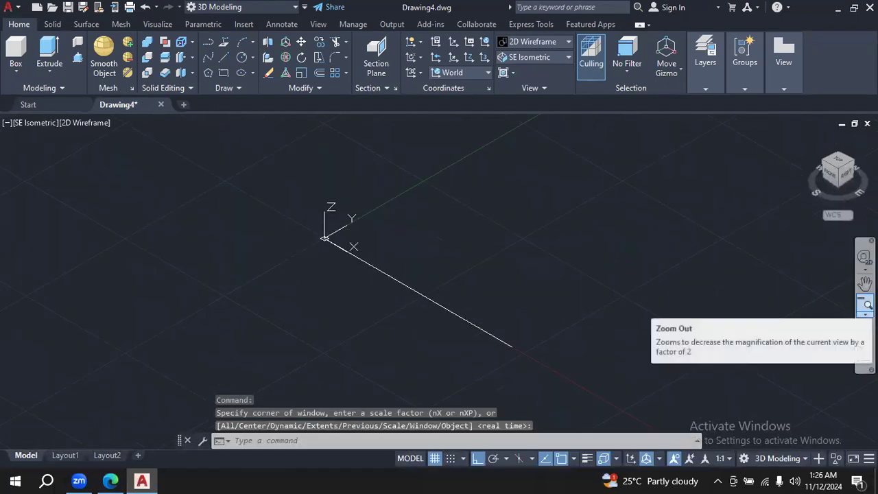
left_click(865, 282)
left_click_drag(607, 290, 588, 304)
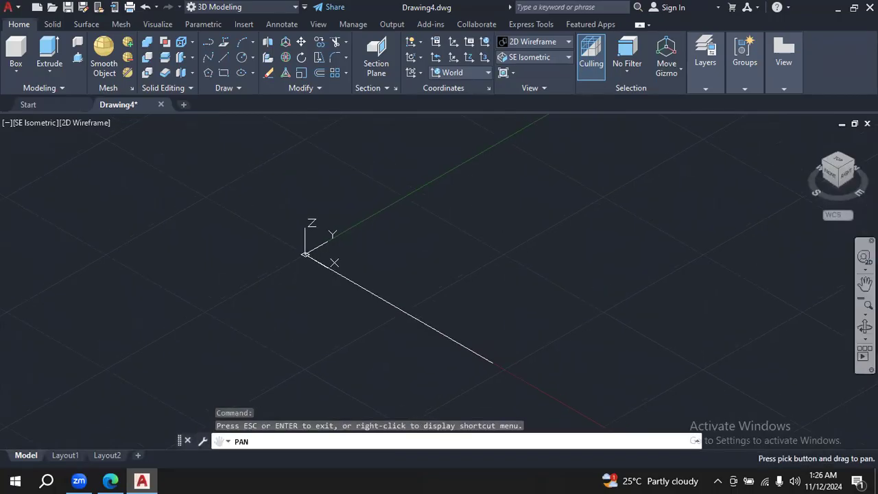
left_click(866, 313)
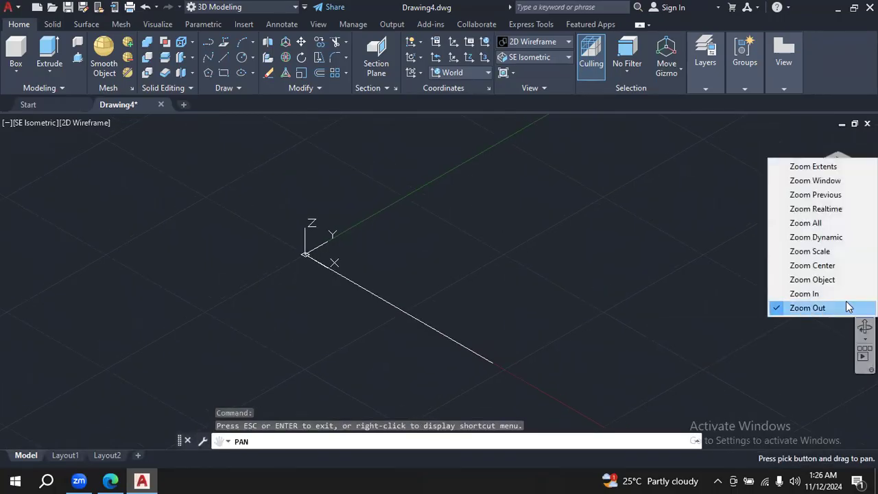
left_click(804, 294)
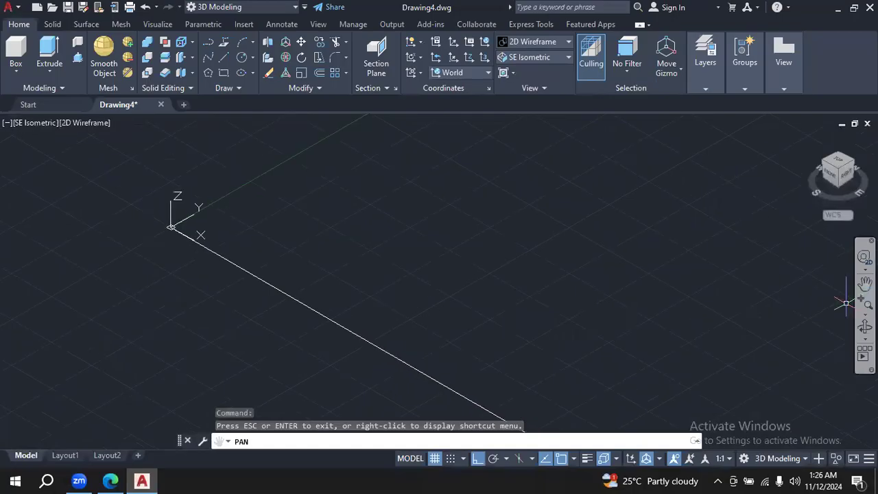
left_click(865, 283)
left_click_drag(669, 341, 694, 395)
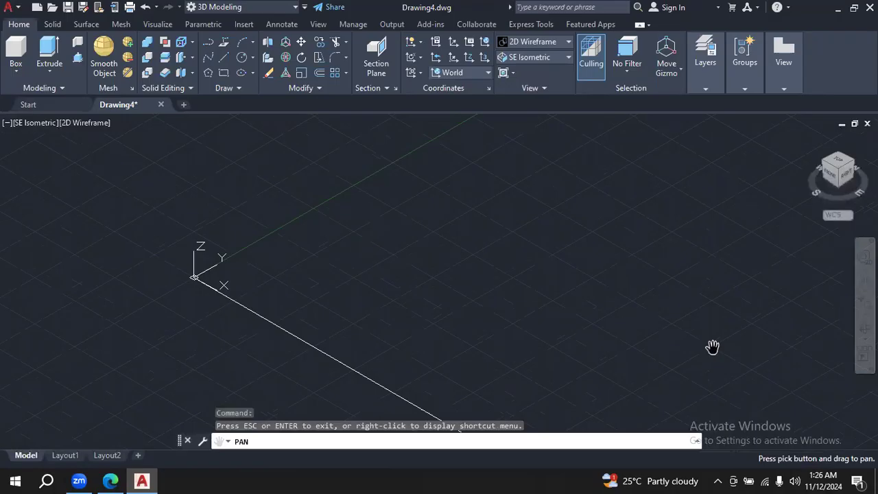
- Check the base width in the PDF drawing, and draw a 44-unit line from the origin along the Y axis
left_click(111, 480)
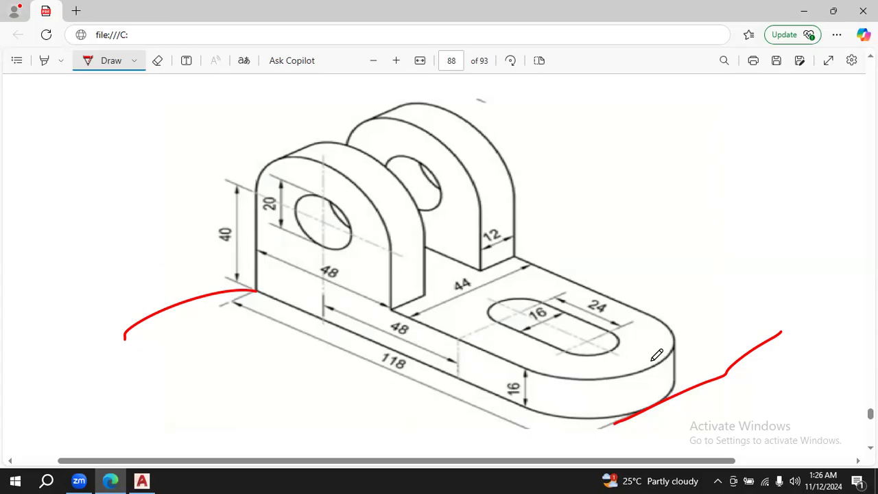
left_click(146, 480)
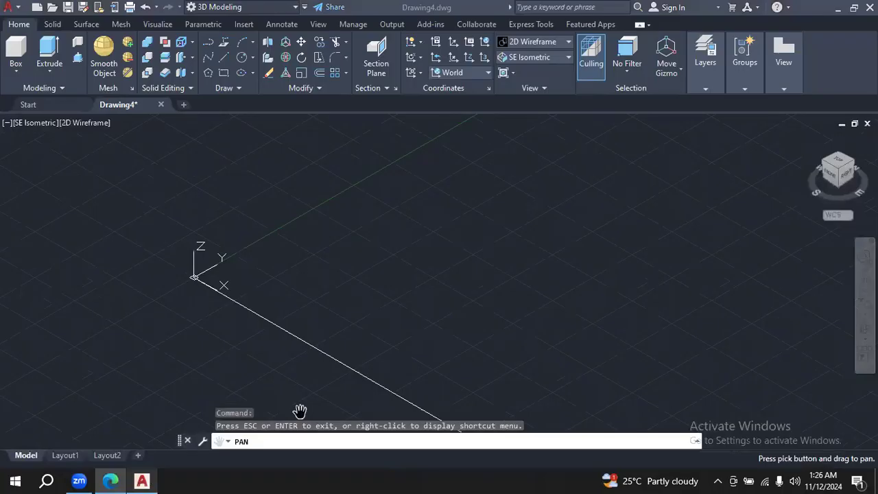
left_click(225, 57)
left_click(110, 480)
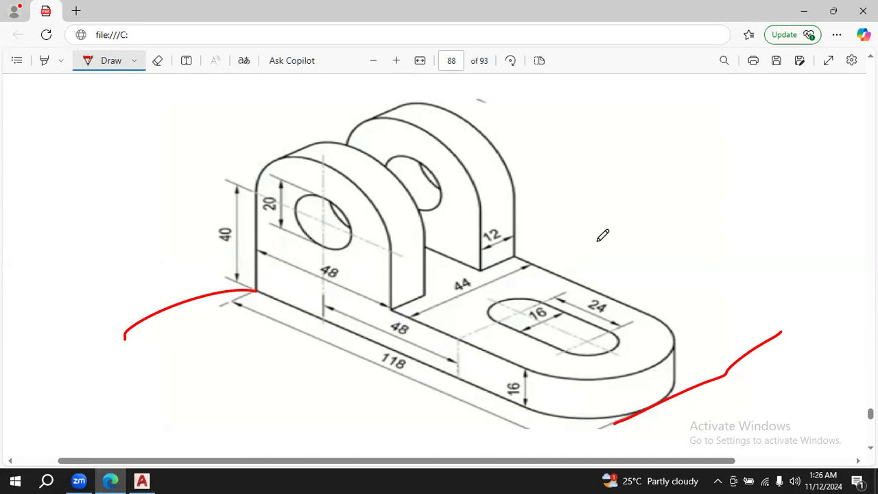
left_click(142, 480)
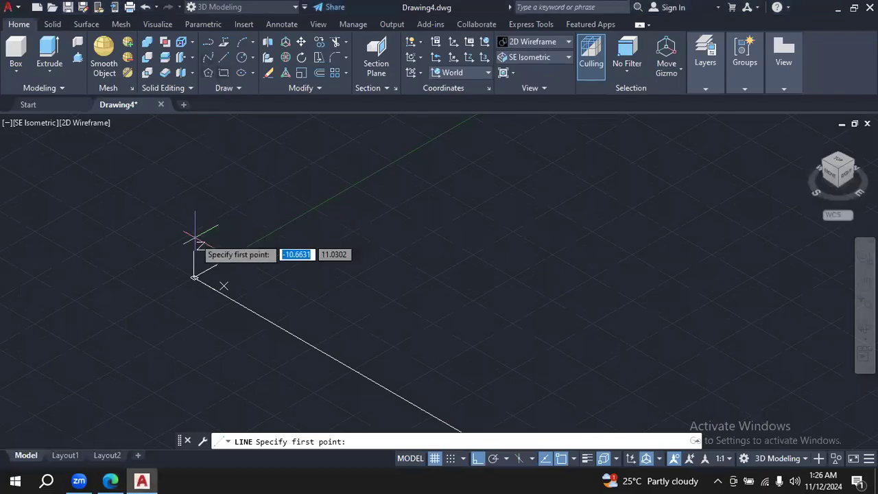
left_click(194, 277)
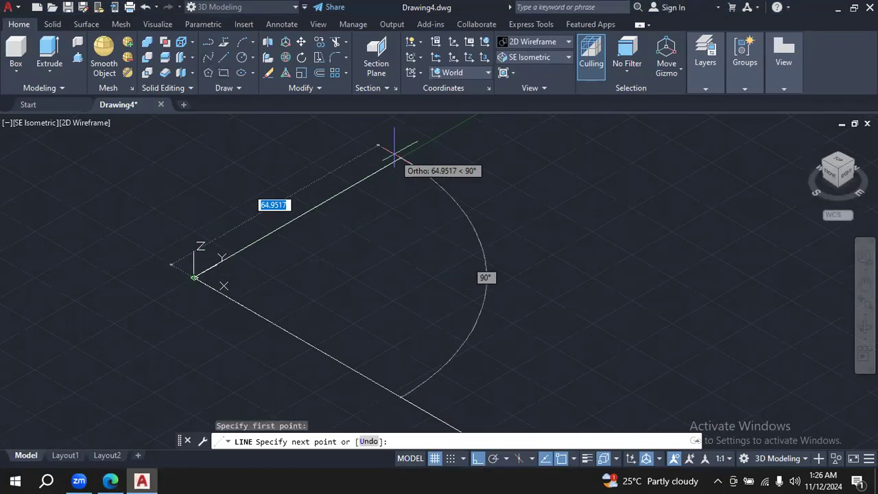
type("44")
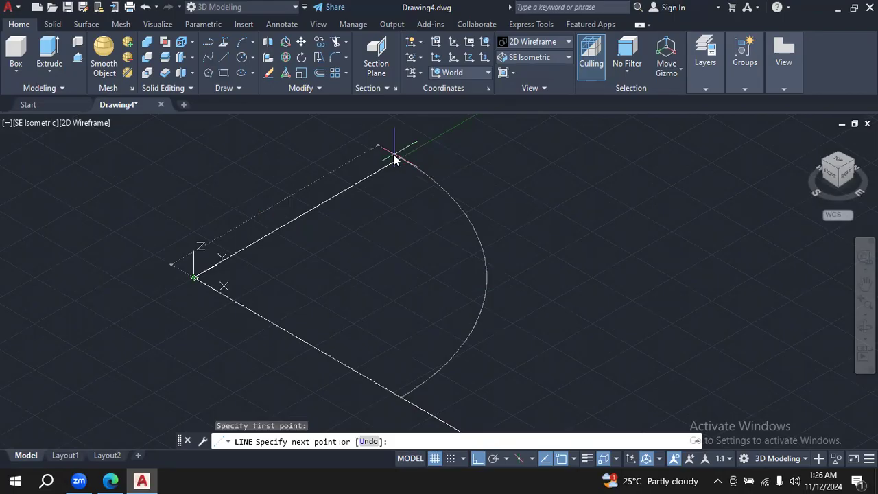
key("Return")
- Complete the rectangular base outline with a 118-unit line along X and a 44-unit line back to the first line's end
type("118")
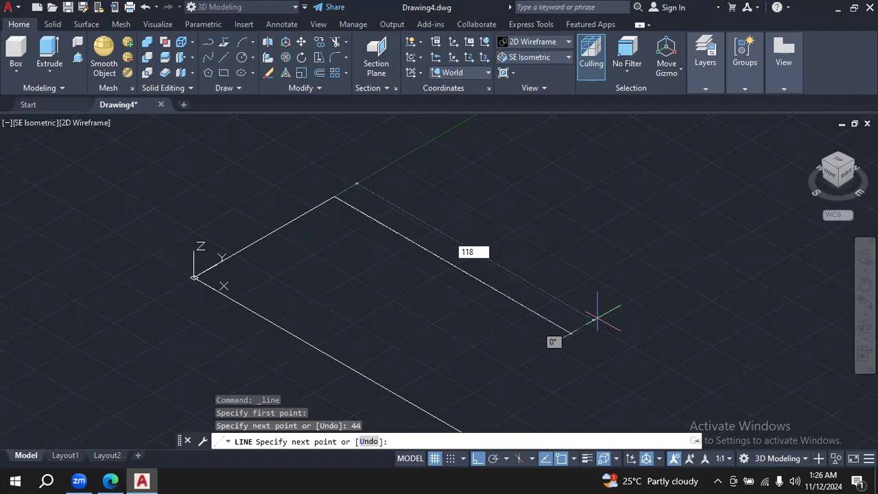
key("Return")
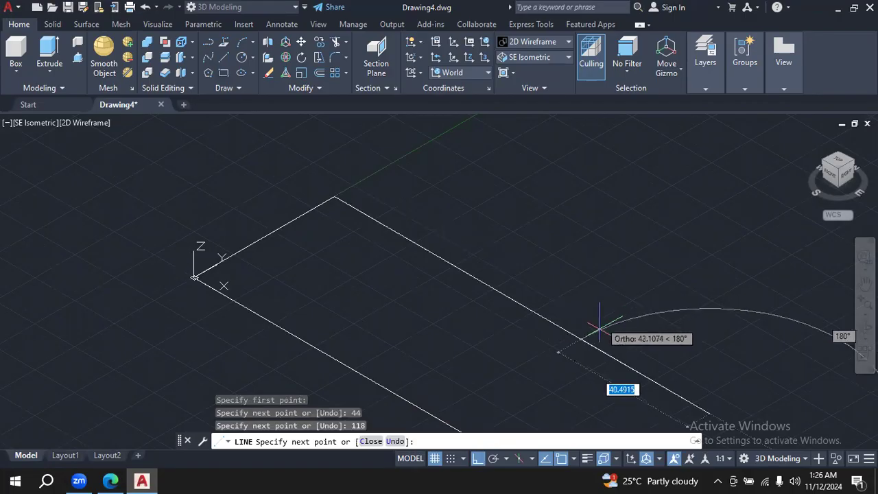
type("44")
key("Return")
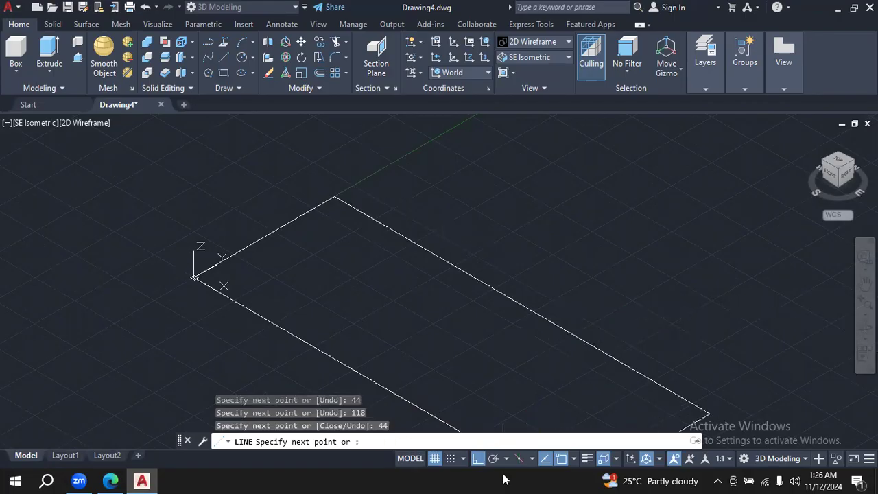
key("Escape")
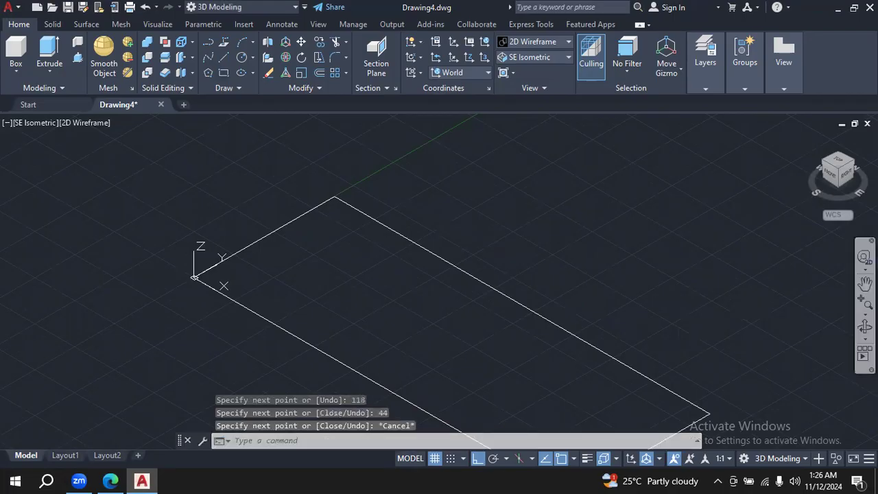
- Compare the rectangular base outline with the bracket dimensions in the PDF drawing
left_click(865, 282)
mouse_move(660, 308)
left_mouse_down()
mouse_move(652, 245)
mouse_move(718, 310)
mouse_move(705, 312)
left_mouse_up()
left_click(113, 480)
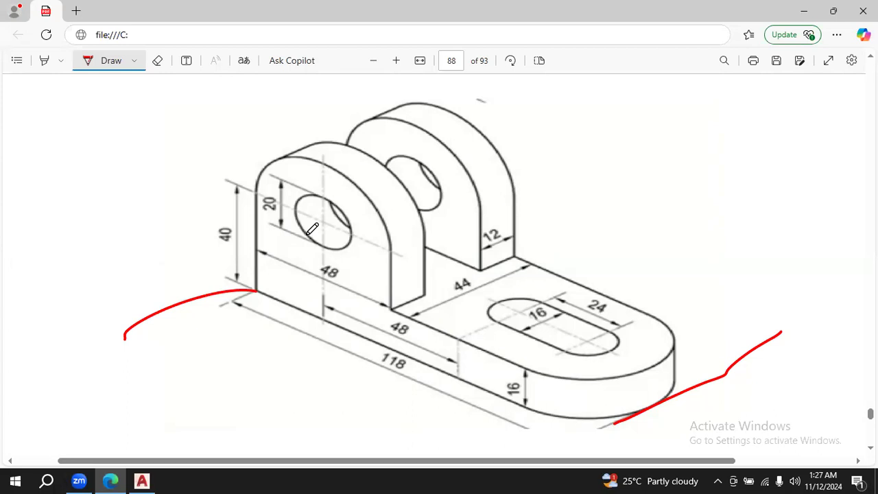
left_click(146, 480)
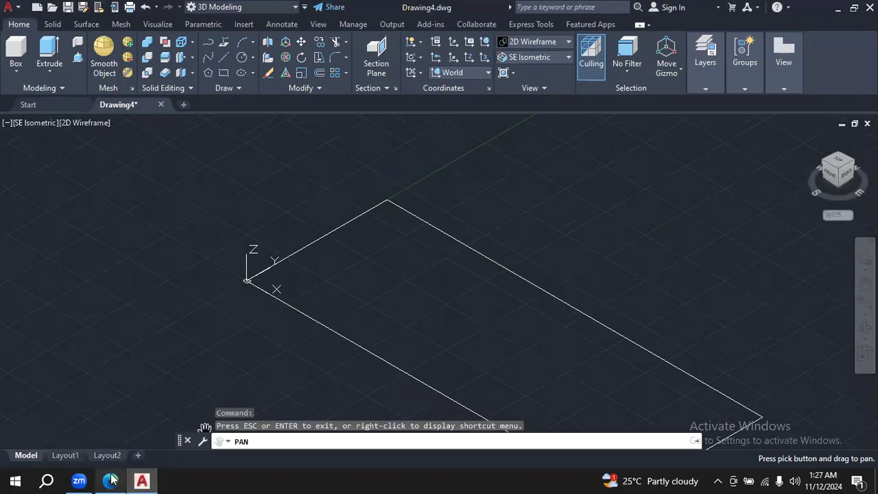
left_click(144, 480)
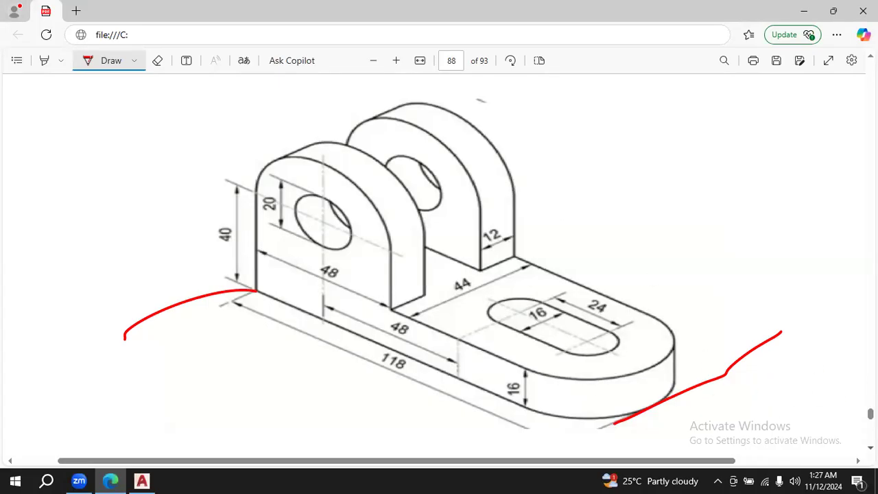
scroll(589, 386, "down", 1)
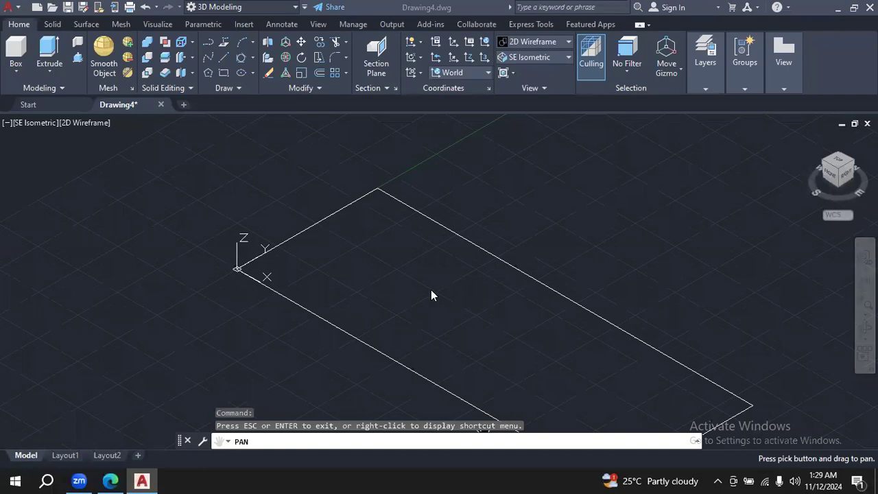
- Check the rounded end in the PDF drawing, and draw a Tan, Tan, Tan circle touching the base outline's two long sides and far end line
left_click(110, 480)
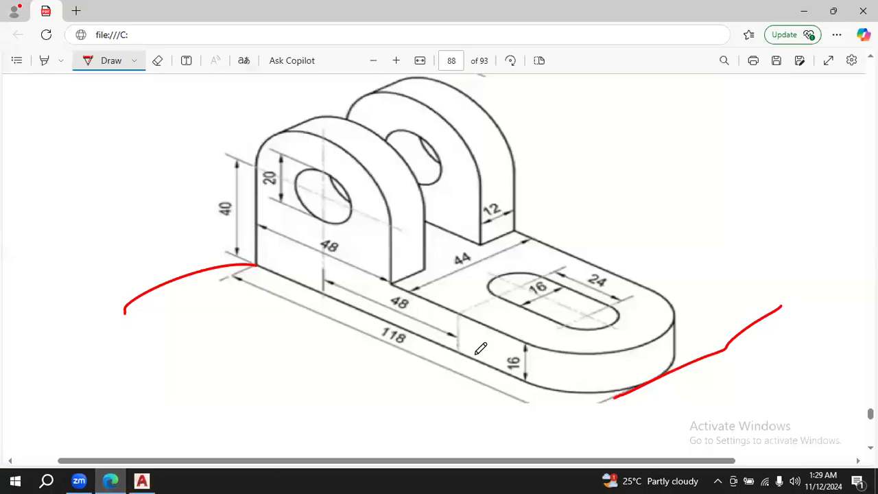
left_click(157, 488)
left_click_drag(689, 263, 667, 190)
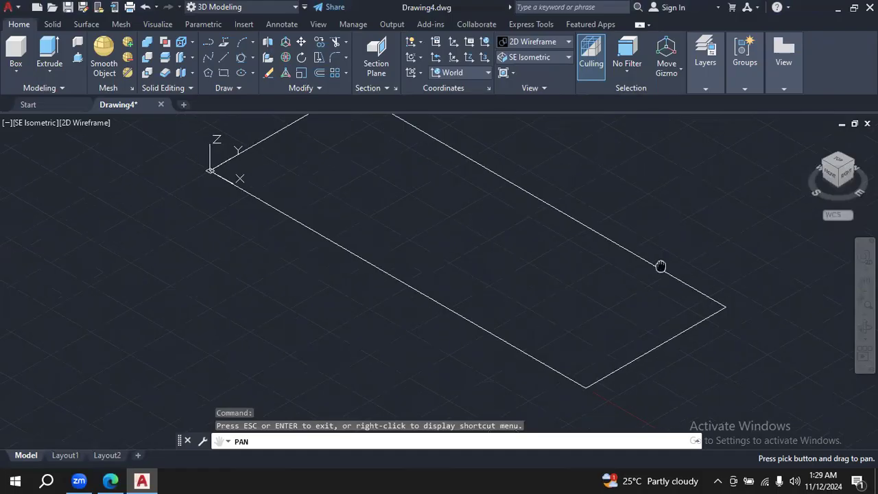
mouse_move(693, 157)
left_mouse_down()
mouse_move(666, 184)
mouse_move(665, 148)
left_mouse_up()
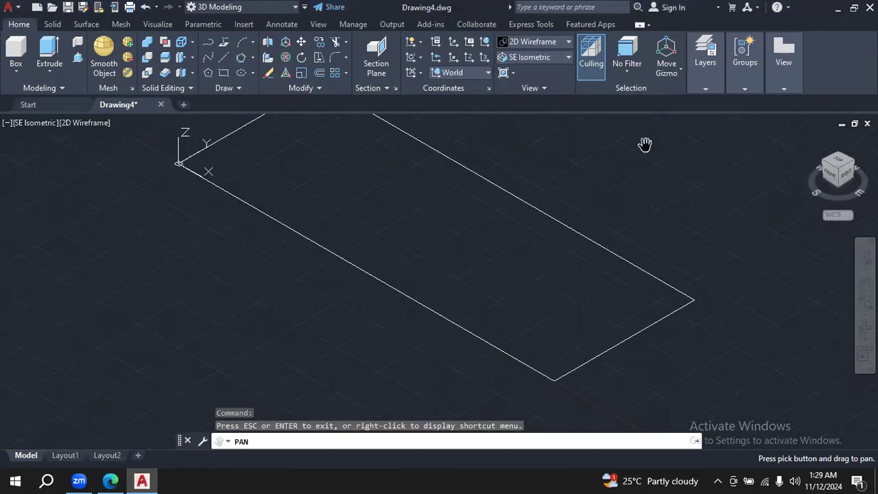
left_click(253, 58)
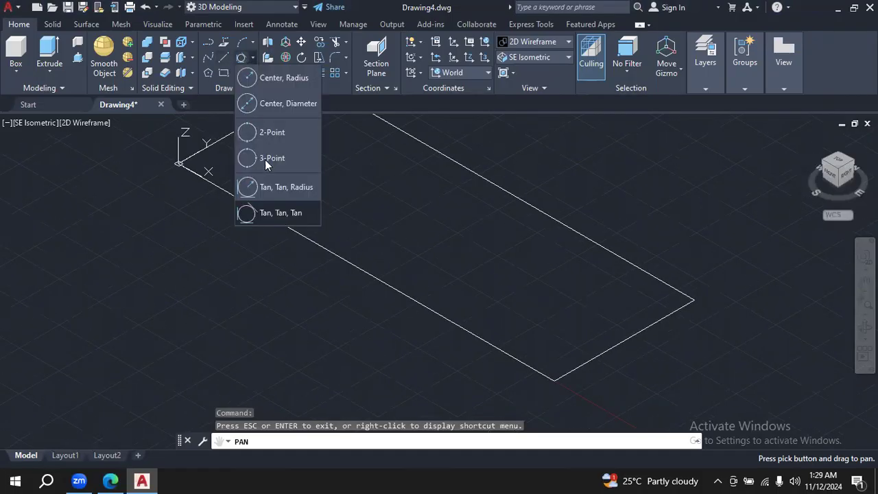
left_click(288, 214)
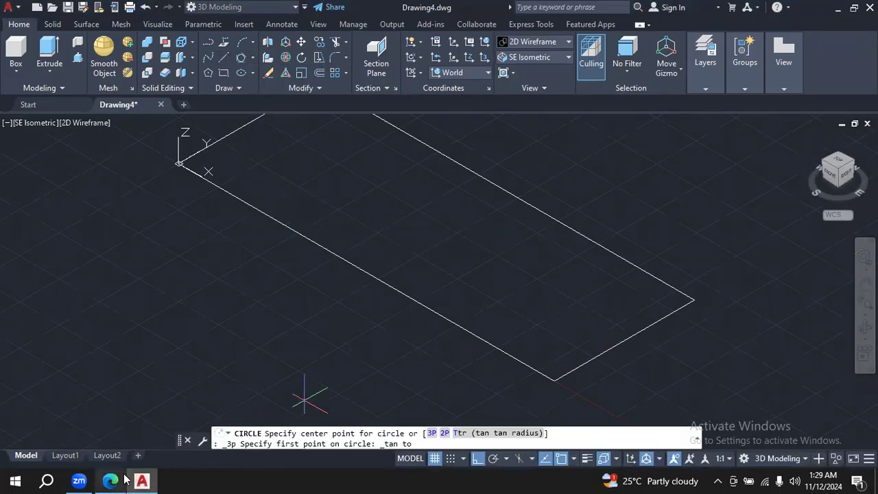
left_click(102, 478)
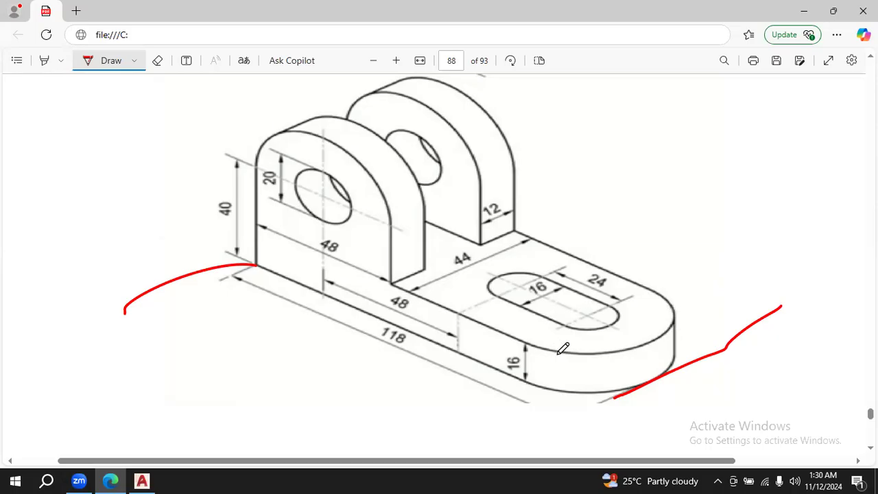
left_click(142, 480)
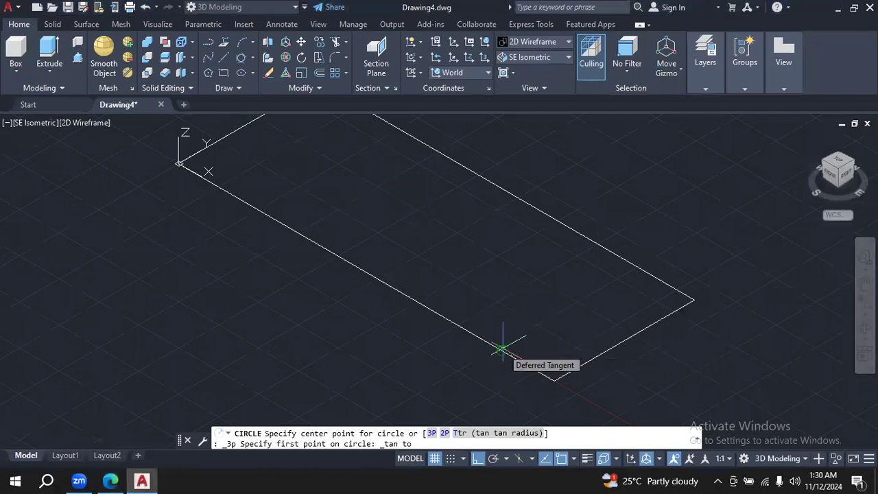
left_click(502, 348)
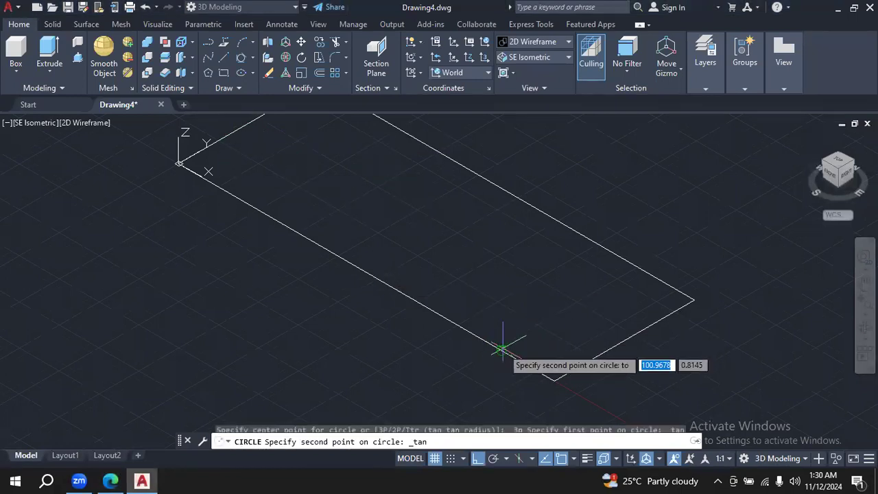
left_click(622, 341)
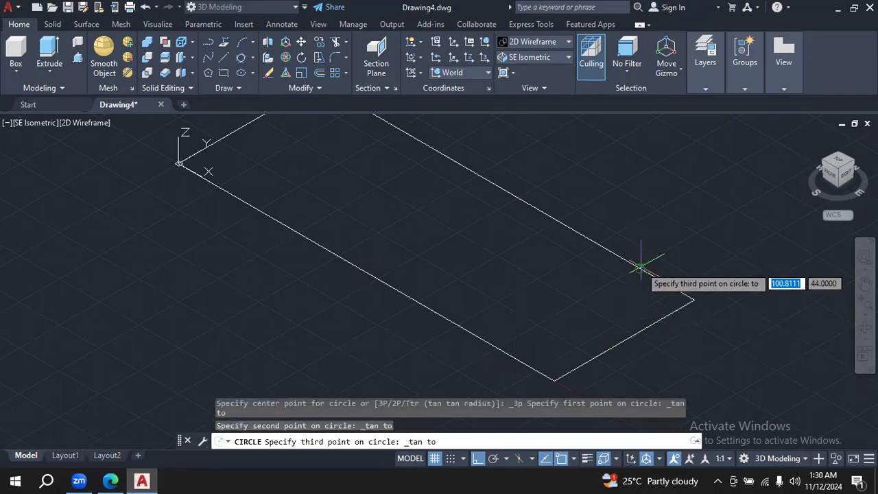
left_click(640, 267)
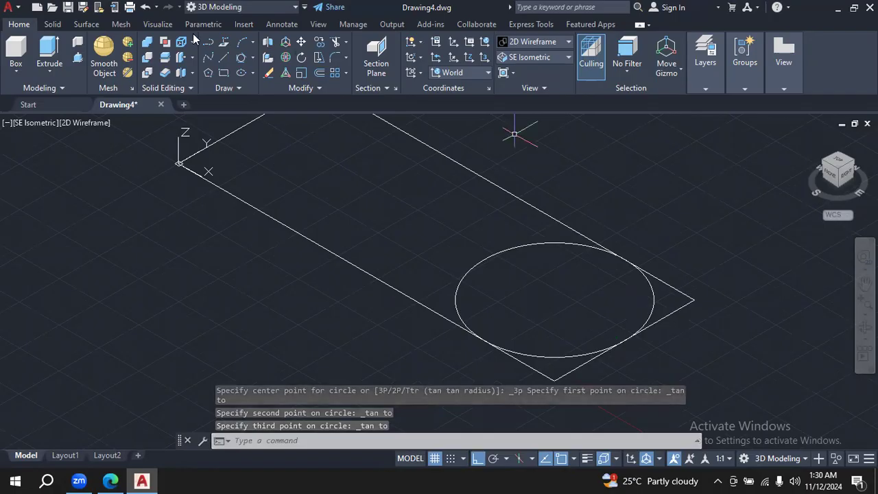
- Trim the circle's inner arc and the two outer corners so that the base outline ends in a semicircle
left_click(336, 41)
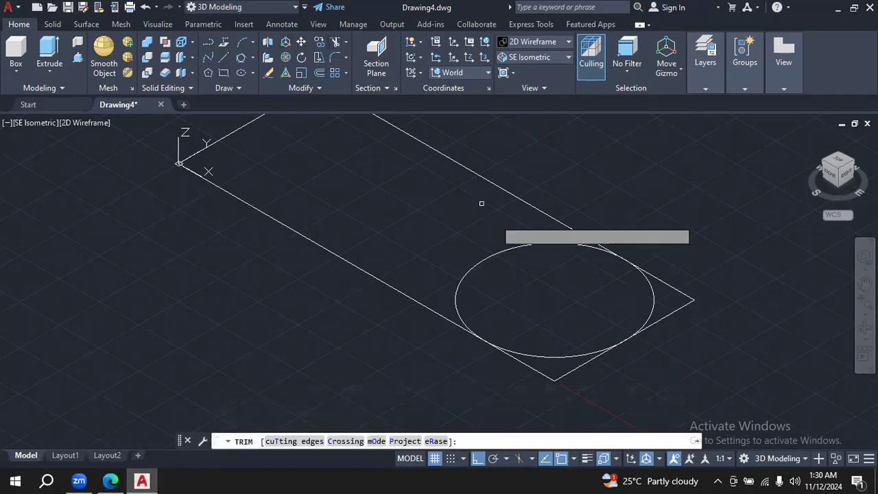
left_click(496, 250)
mouse_move(553, 370)
left_mouse_down()
mouse_move(519, 363)
mouse_move(574, 374)
left_mouse_up()
left_click_drag(691, 335, 669, 275)
key("Escape")
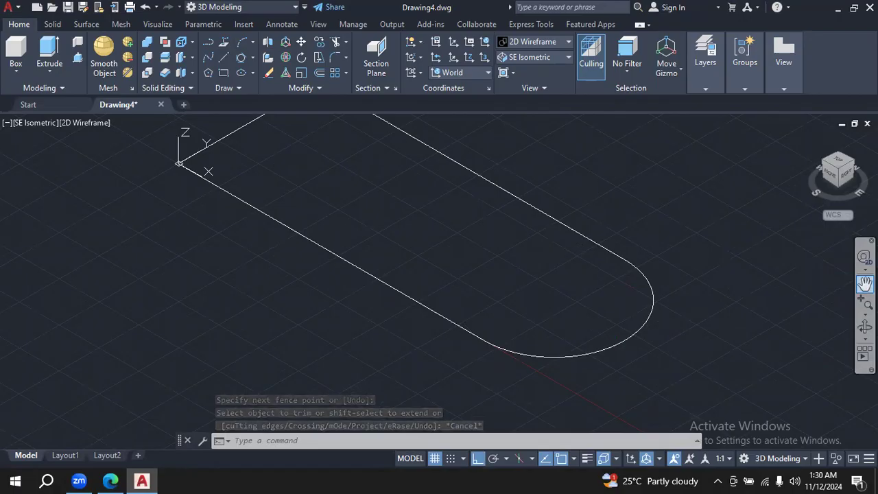
left_click_drag(707, 232, 733, 275)
key("Escape")
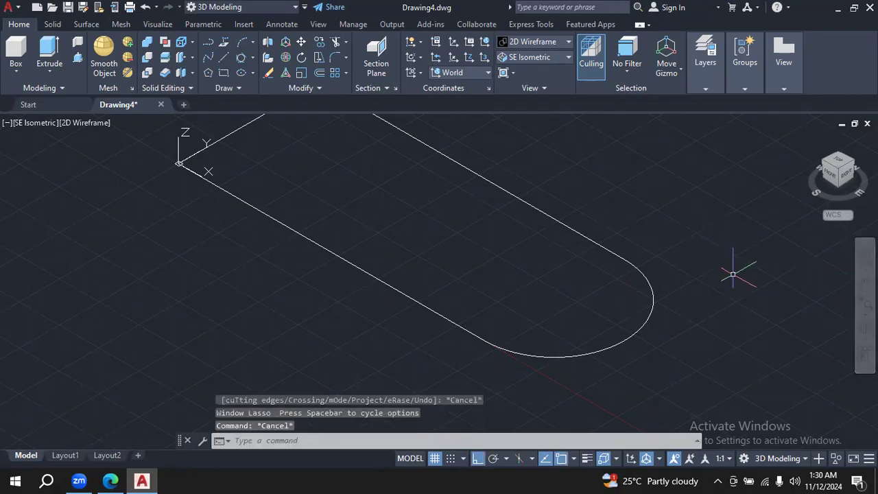
- Join the three straight lines and the end arc of the base outline into one polyline
left_click(865, 280)
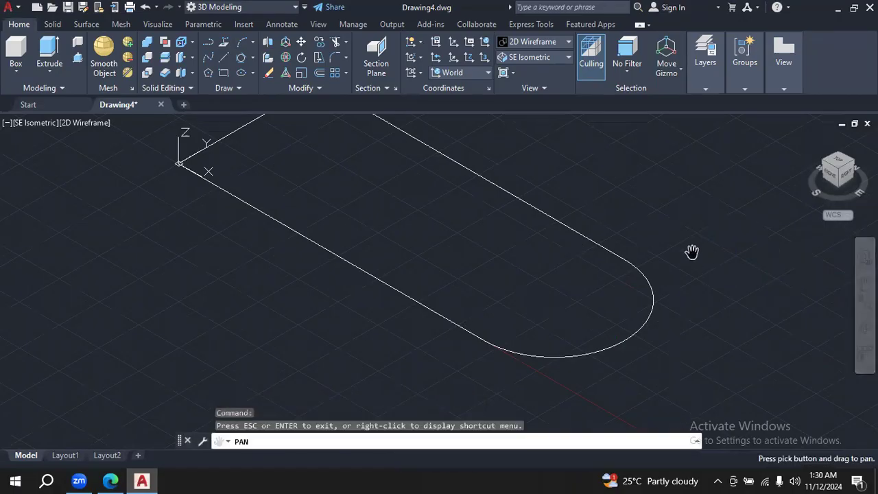
left_click_drag(692, 252, 722, 300)
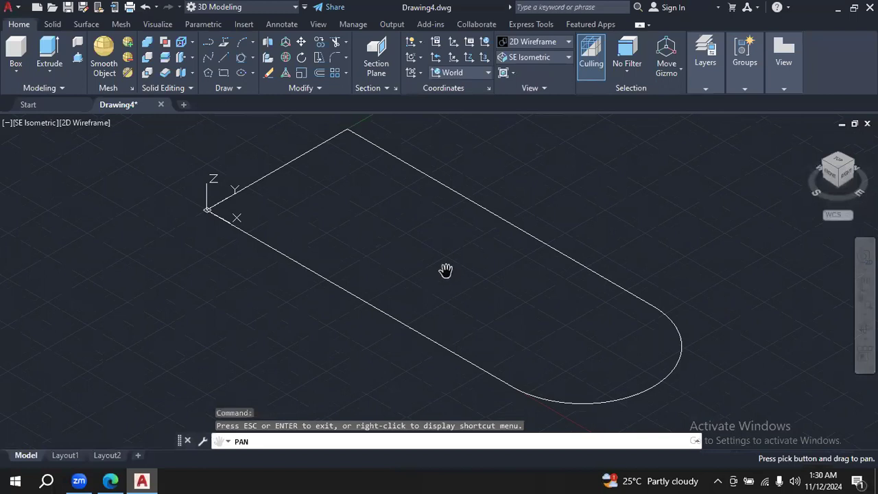
left_click(320, 89)
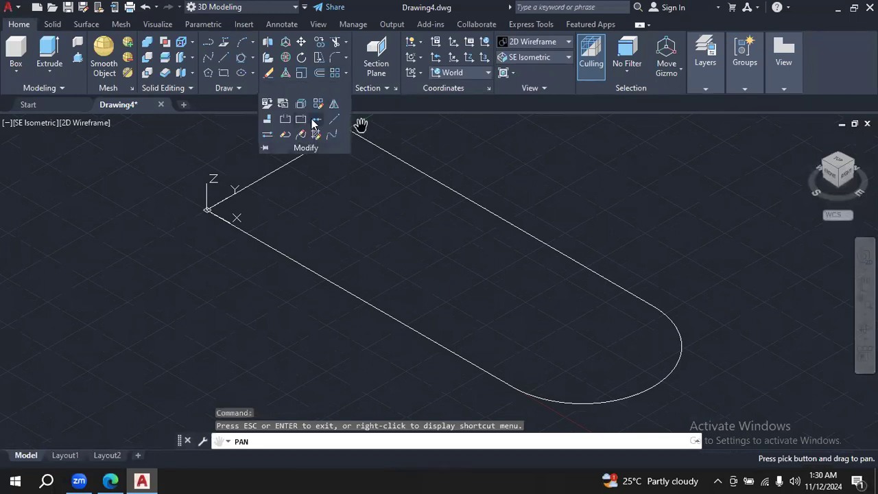
left_click(313, 121)
mouse_move(580, 200)
left_mouse_down()
mouse_move(237, 149)
mouse_move(373, 298)
mouse_move(549, 416)
mouse_move(714, 376)
left_mouse_up()
key("Return")
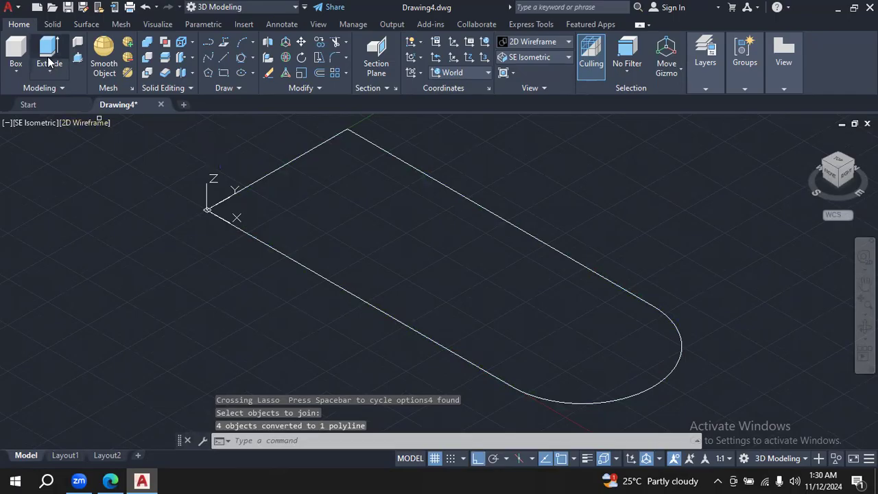
- Check the base thickness in the PDF drawing, and extrude the joined base outline upward by 16
left_click(48, 62)
left_click(326, 255)
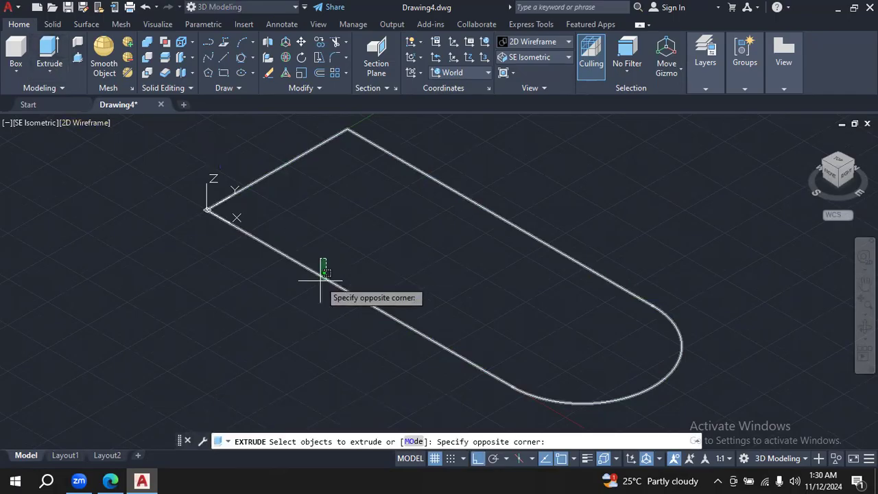
left_click(319, 280)
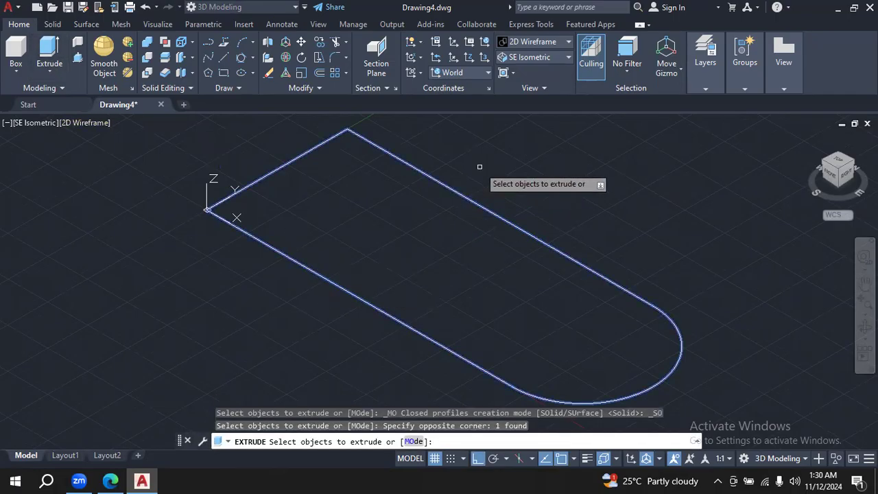
key("Return")
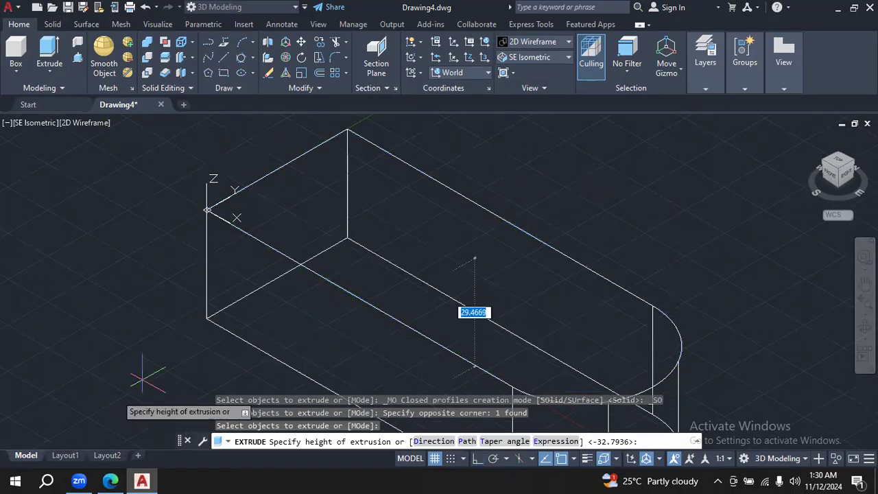
key("alt+Tab")
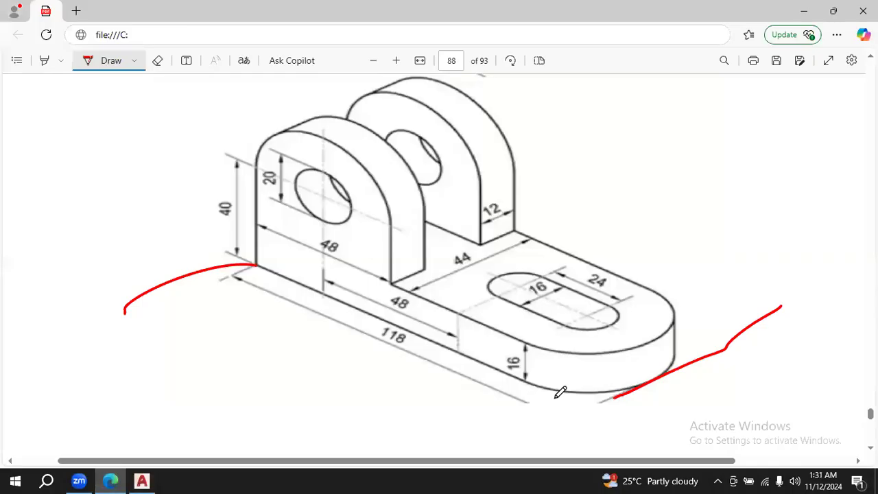
left_click(142, 480)
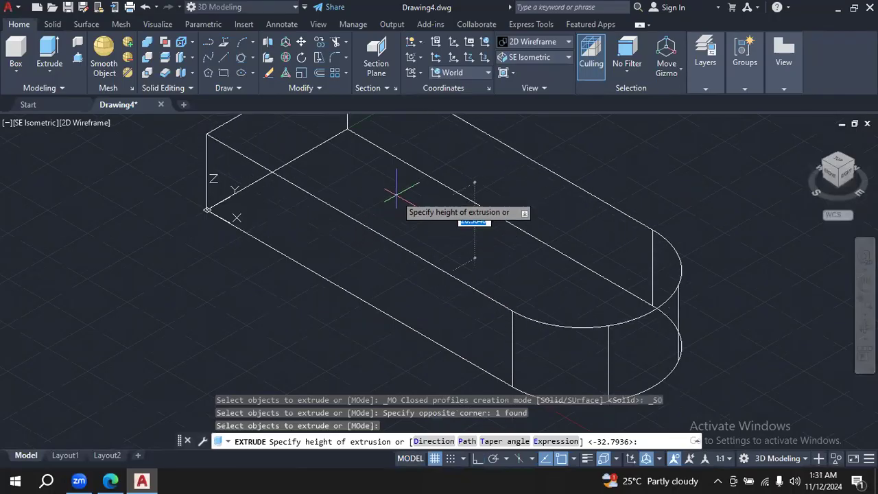
type("1")
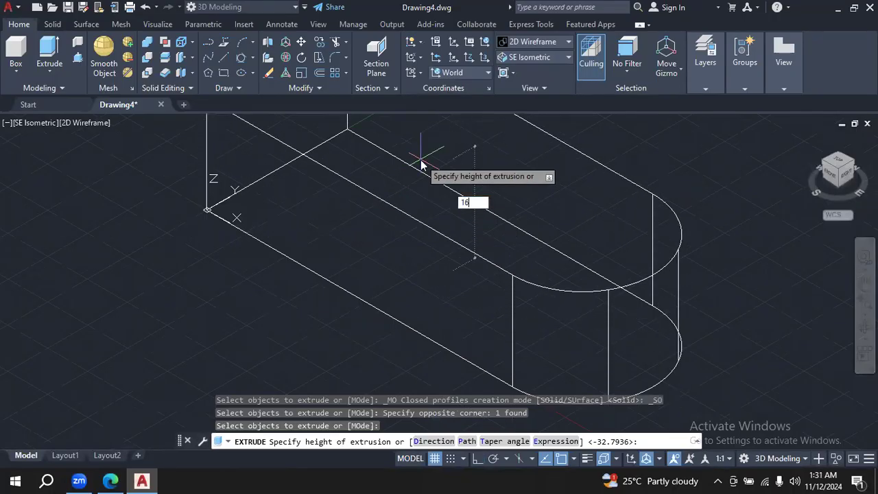
type("6")
key("Return")
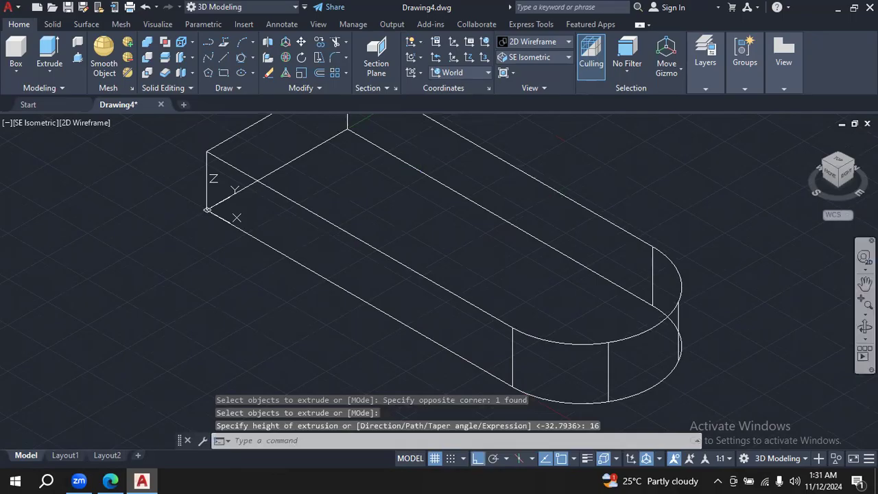
- Preview the extruded base in the Shades of Gray visual style and return it to 2D Wireframe
left_click(866, 282)
left_click_drag(622, 239, 631, 282)
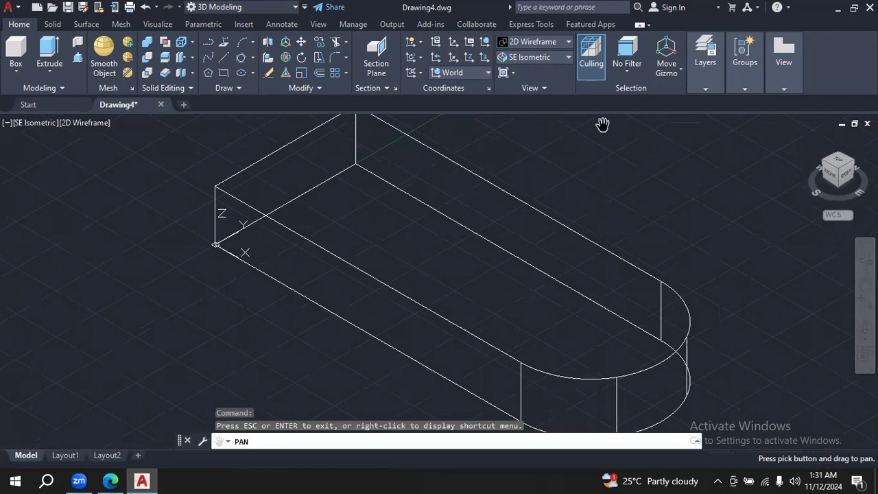
left_click(569, 43)
left_click(647, 119)
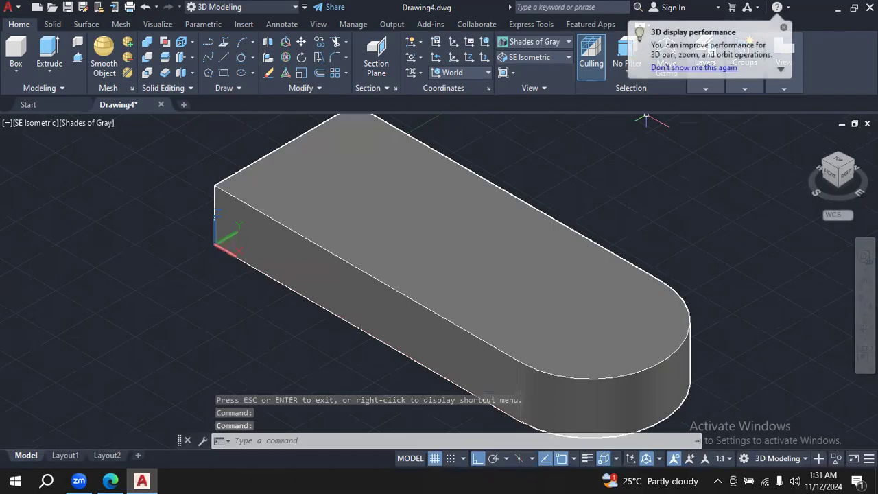
left_click(568, 41)
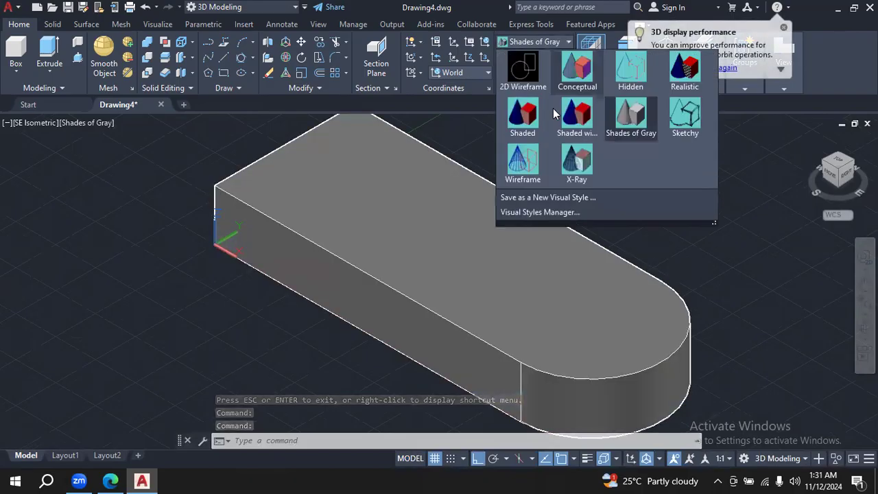
left_click(523, 68)
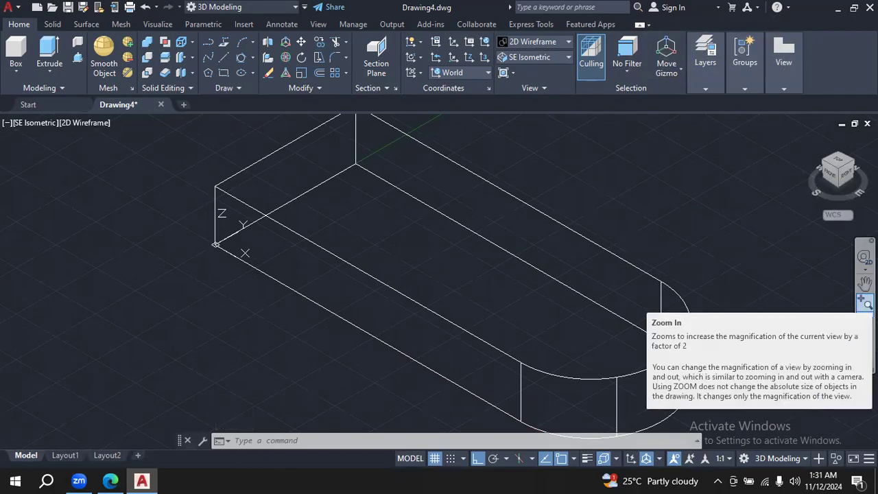
- In the PDF drawing, mark the front lug's hole centre and annotate 24 as the distance from the base corner to the hole's centreline
left_click(865, 284)
left_click_drag(658, 227, 693, 272)
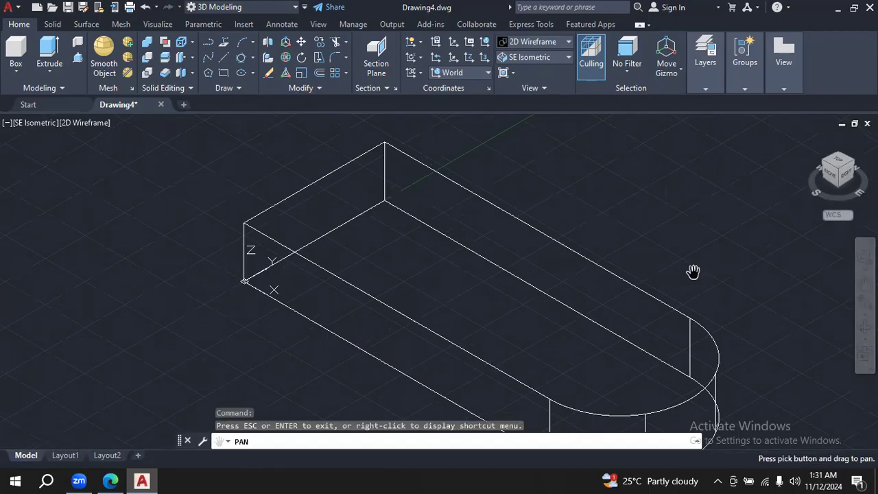
mouse_move(535, 190)
left_mouse_down()
mouse_move(547, 244)
mouse_move(545, 237)
left_mouse_up()
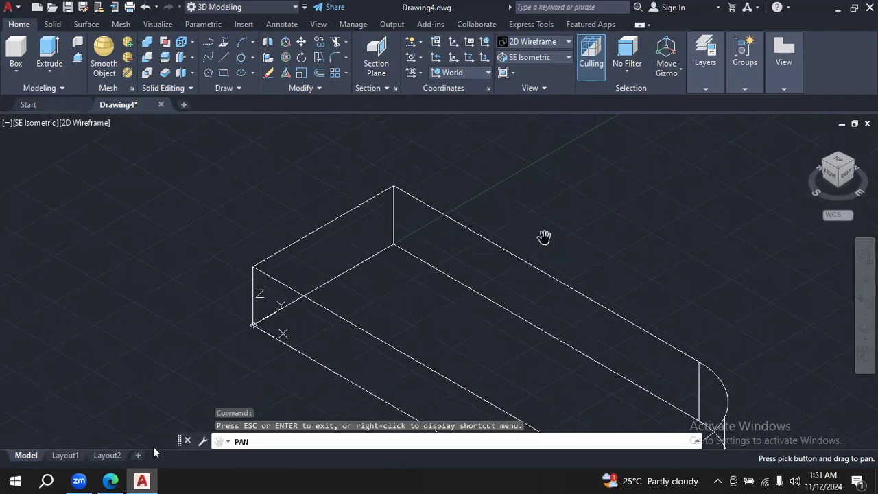
left_click(110, 481)
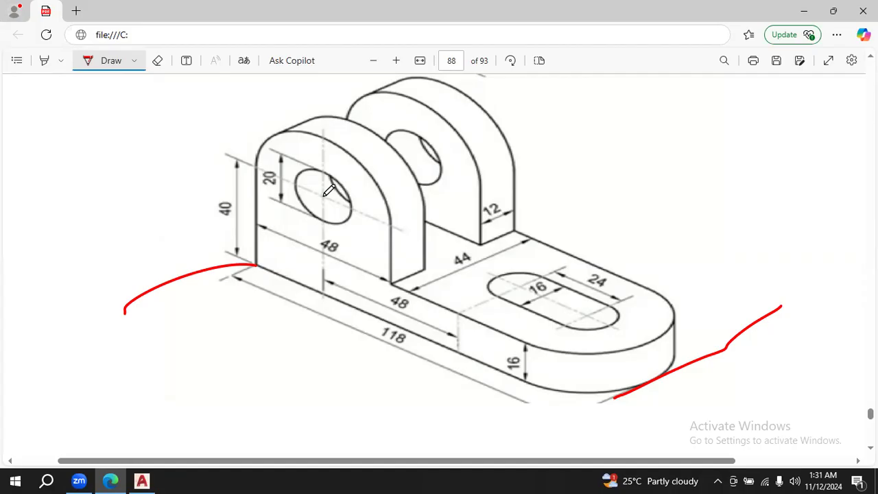
left_click_drag(325, 197, 85, 232)
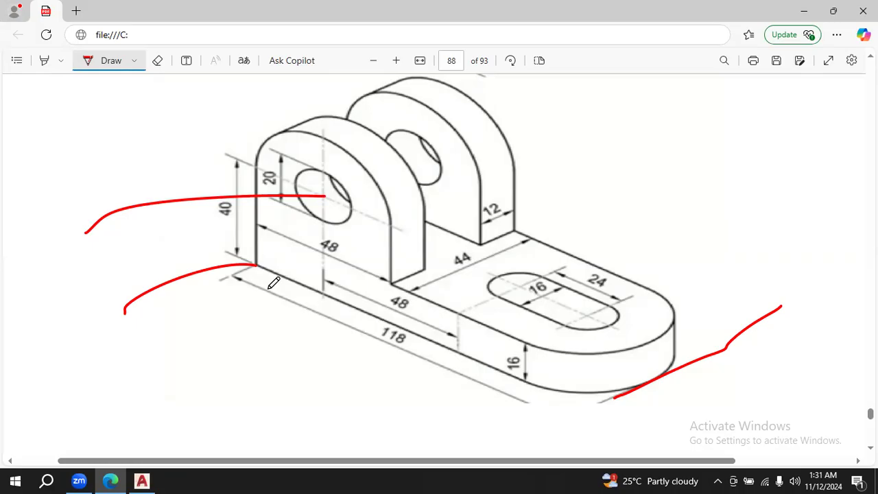
mouse_move(28, 260)
left_mouse_down()
mouse_move(30, 287)
mouse_move(72, 312)
left_mouse_up()
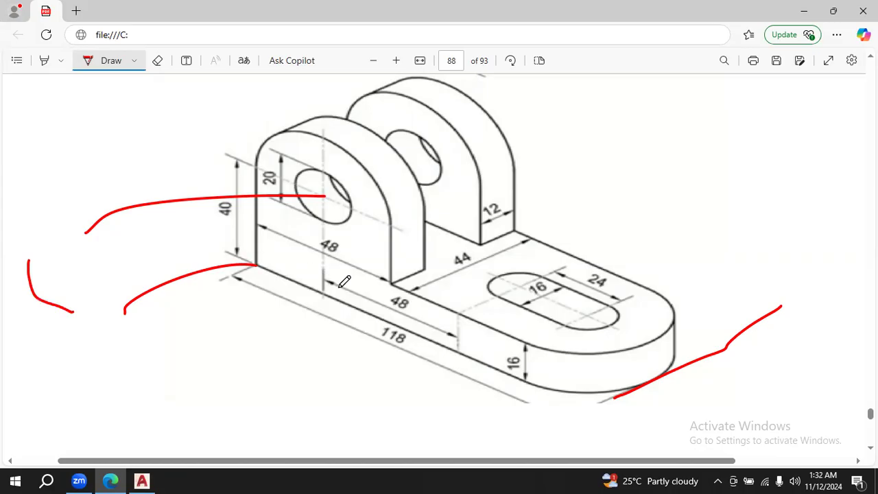
mouse_move(252, 269)
left_mouse_down()
mouse_move(320, 293)
mouse_move(307, 301)
left_mouse_up()
mouse_move(253, 285)
left_mouse_down()
mouse_move(250, 278)
mouse_move(278, 262)
left_mouse_up()
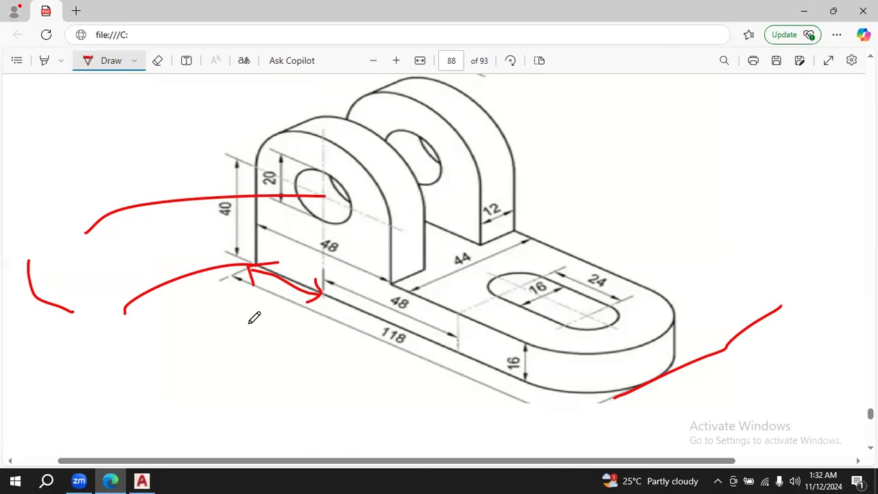
mouse_move(241, 312)
left_mouse_down()
mouse_move(253, 334)
mouse_move(269, 328)
mouse_move(269, 314)
mouse_move(281, 328)
left_mouse_up()
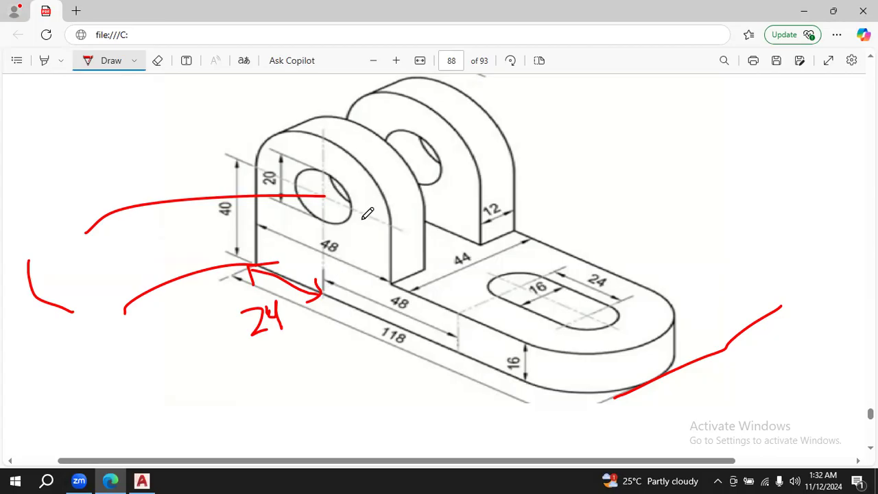
- In the PDF drawing, annotate the front lug's hole centre with the coordinates (24,40)
left_click(144, 480)
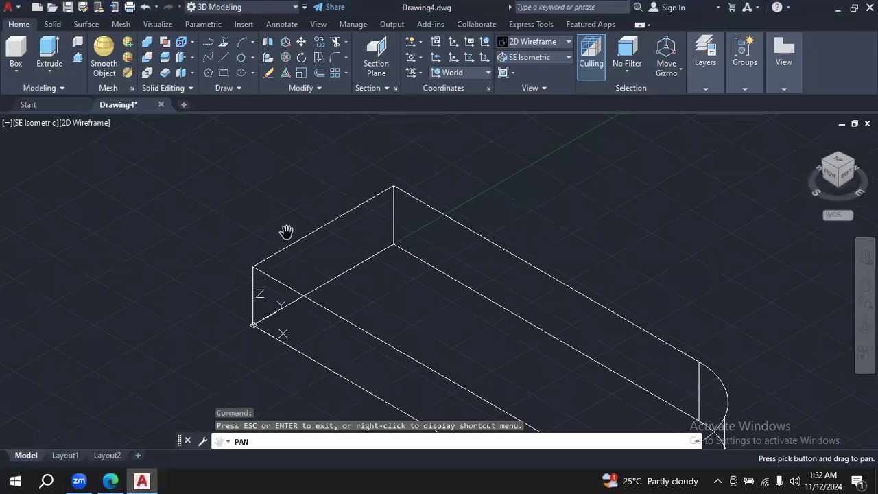
left_click(110, 480)
mouse_move(55, 278)
left_mouse_down()
mouse_move(66, 288)
mouse_move(96, 277)
mouse_move(91, 291)
mouse_move(101, 321)
left_mouse_up()
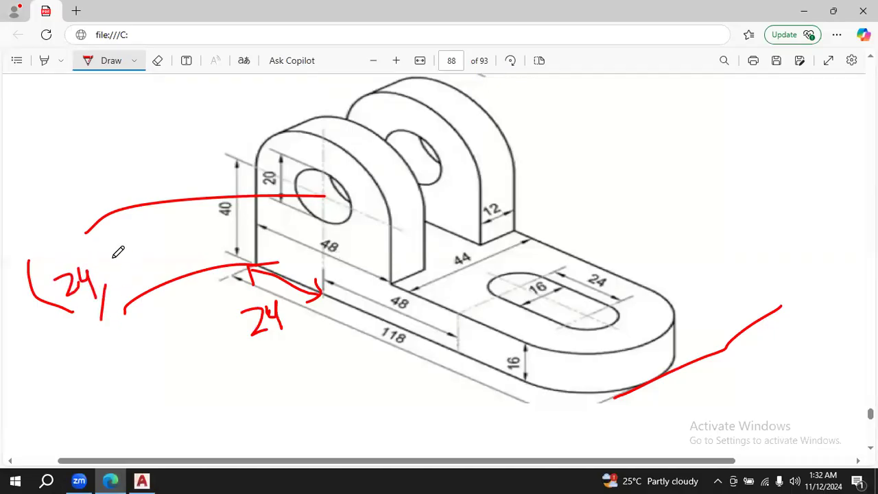
mouse_move(110, 251)
left_mouse_down()
mouse_move(127, 263)
mouse_move(126, 283)
left_mouse_up()
left_click(135, 248)
left_click_drag(141, 249, 180, 269)
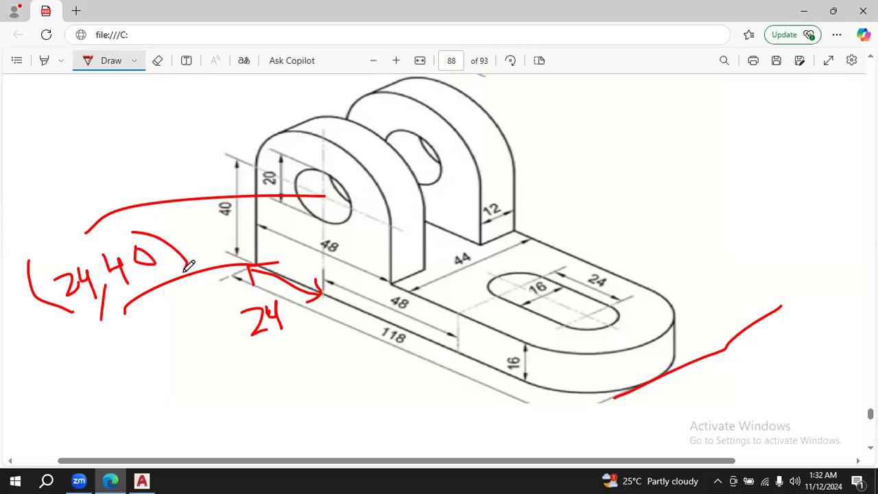
- Return to AutoCAD, draw a trial vertical guide line up from the base's front corner, and erase it
left_click(142, 480)
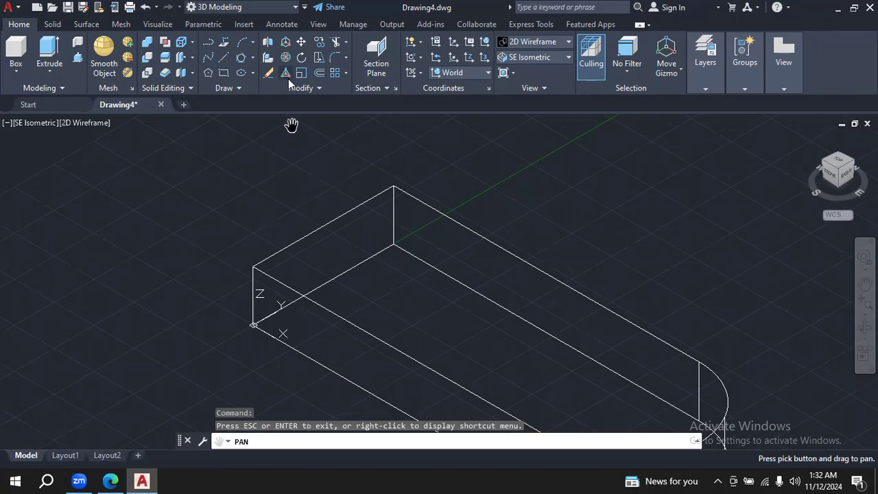
left_click(224, 60)
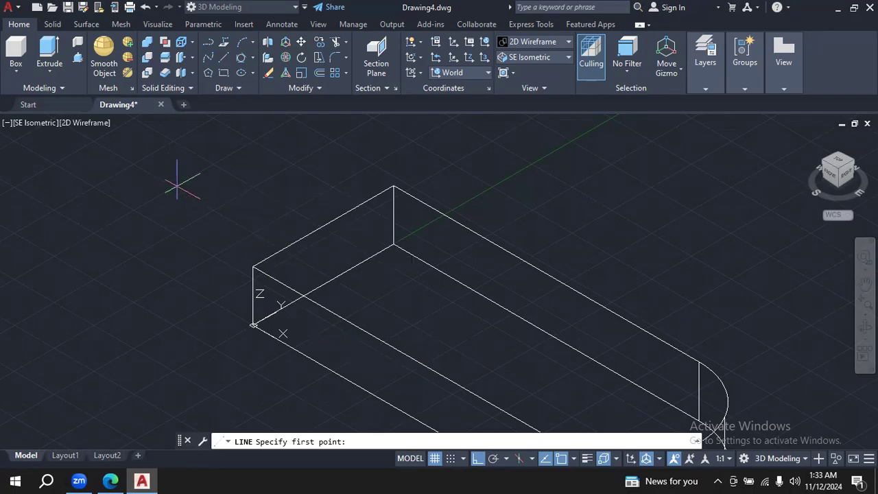
left_click(253, 325)
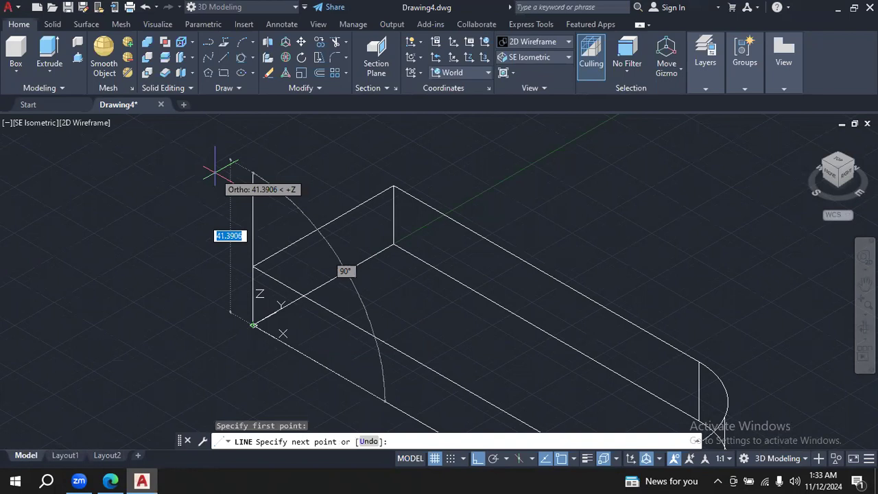
left_click(210, 127)
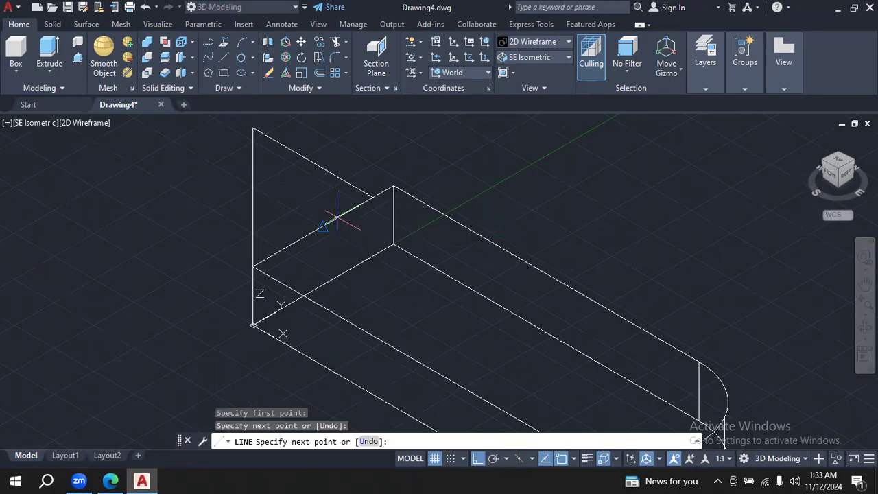
key("Escape")
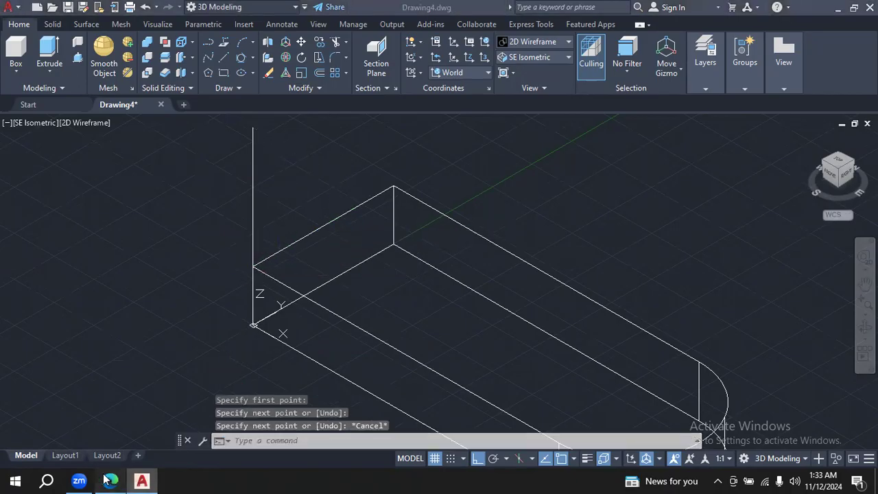
key("alt+Tab")
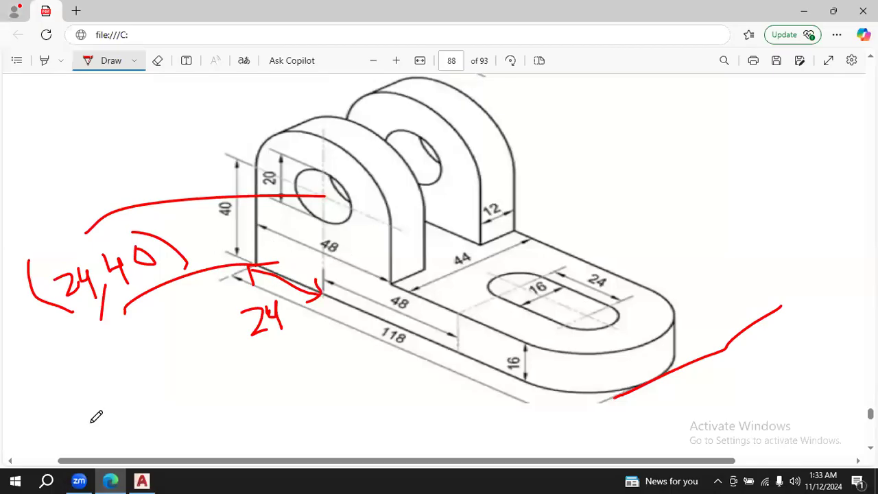
left_click(141, 480)
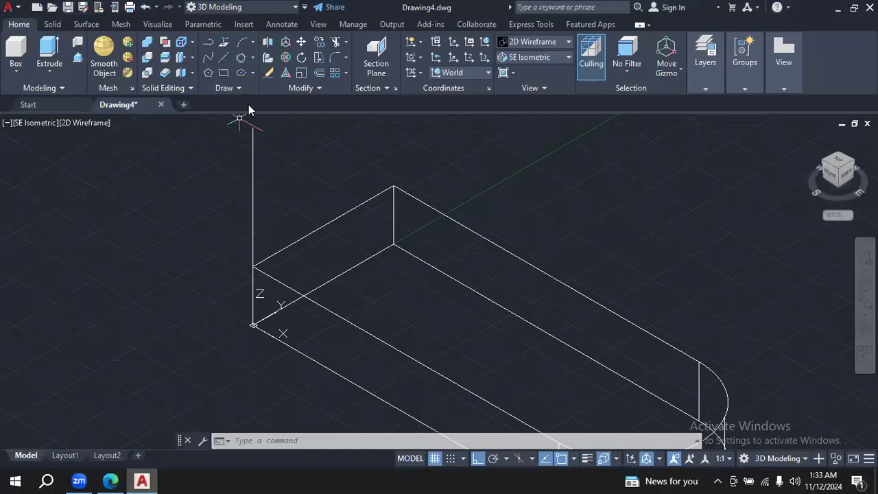
left_click(319, 70)
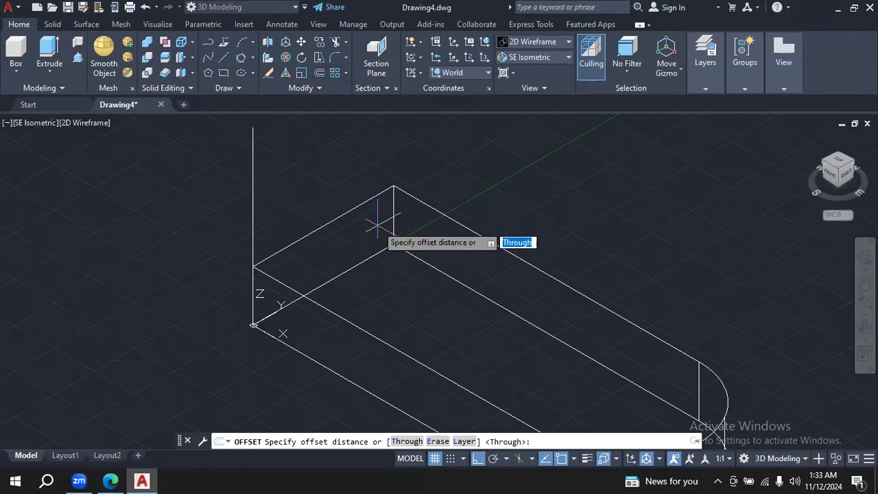
key("Escape")
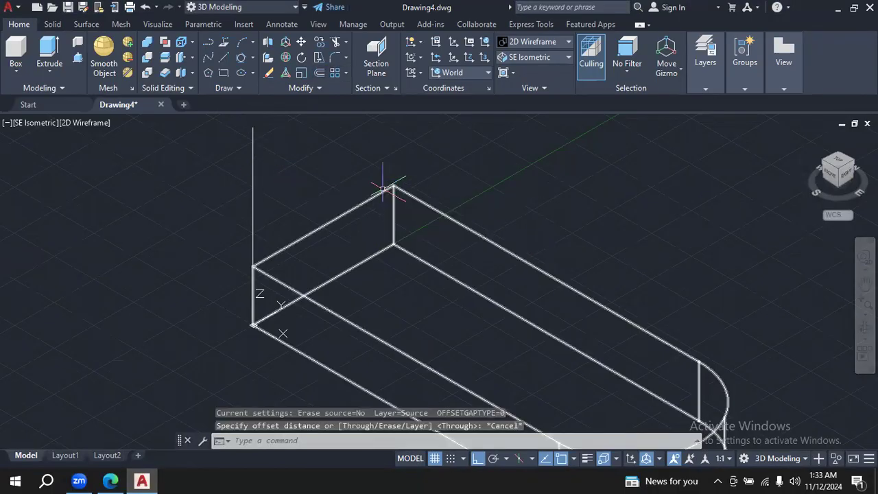
left_click(254, 181)
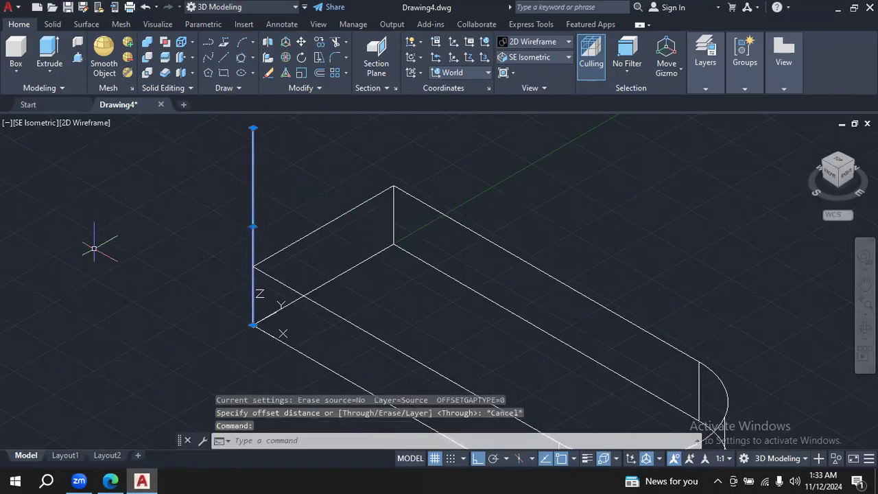
key("Delete")
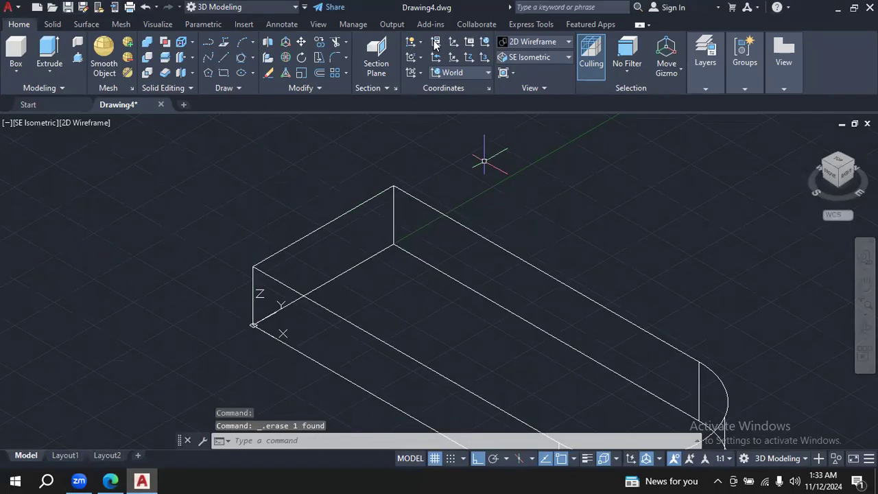
- Set the model to the Front view with the whole base and the space above it in frame
left_click(569, 58)
left_click(528, 123)
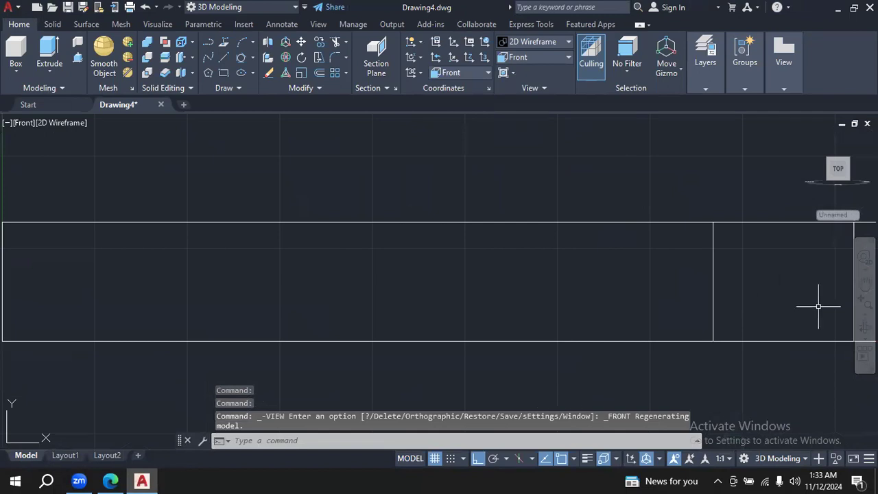
left_click(864, 283)
left_click_drag(535, 202, 739, 240)
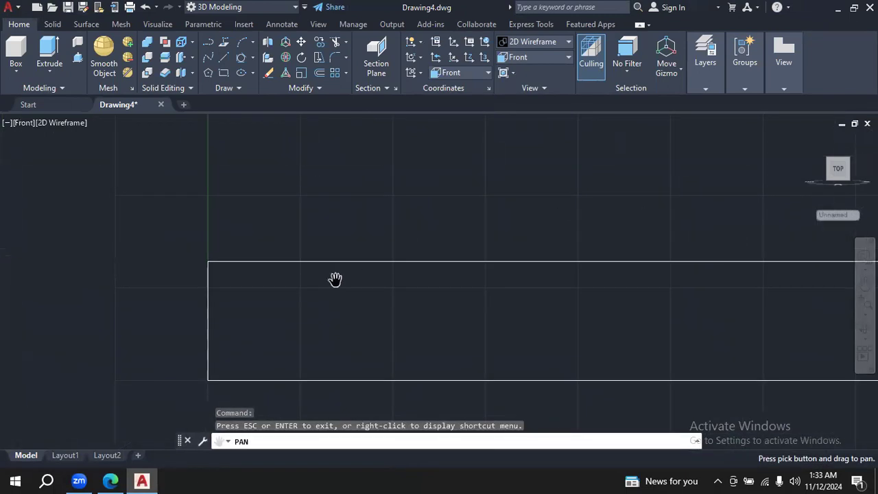
left_click(865, 313)
left_click(842, 308)
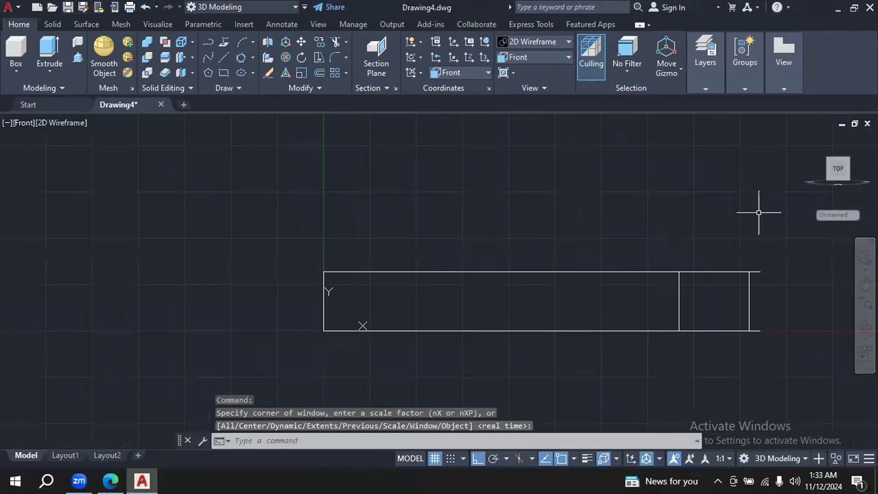
- Check the hole centre in the PDF drawing, and draw the front lug's hole as a 20 diameter circle centred at 24,40
left_click(111, 480)
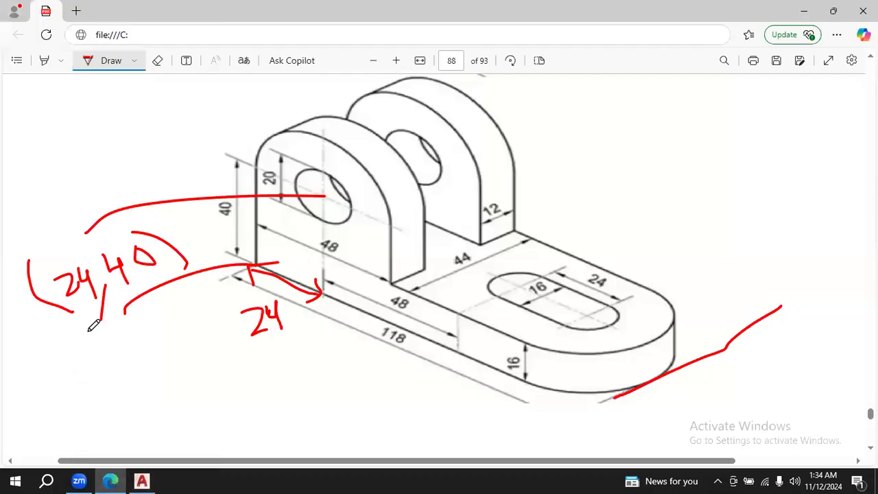
left_click(143, 480)
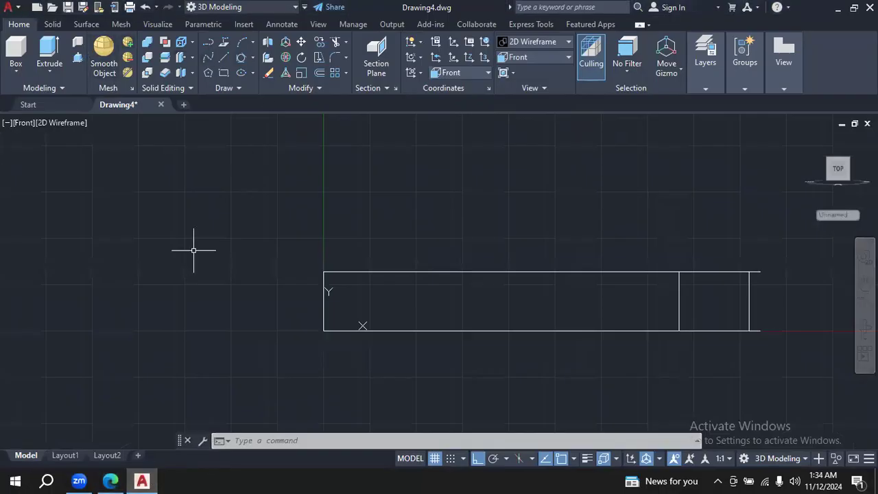
left_click(110, 480)
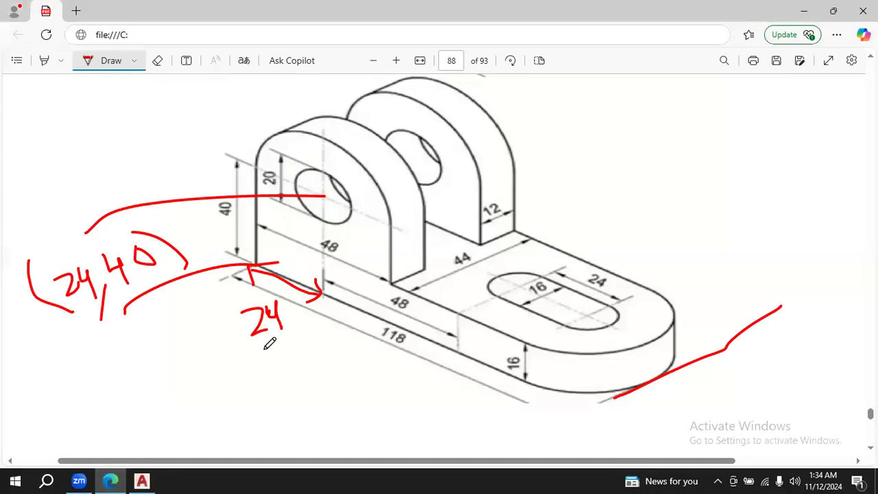
left_click(142, 480)
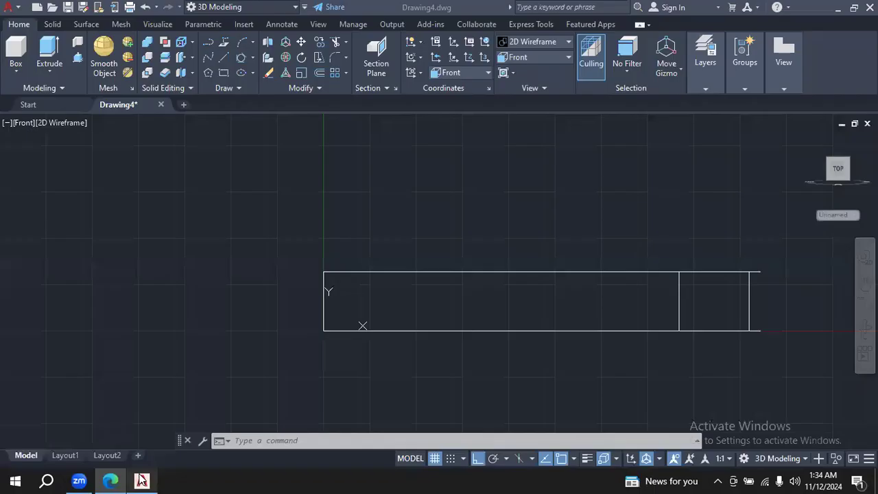
left_click(253, 58)
left_click(273, 103)
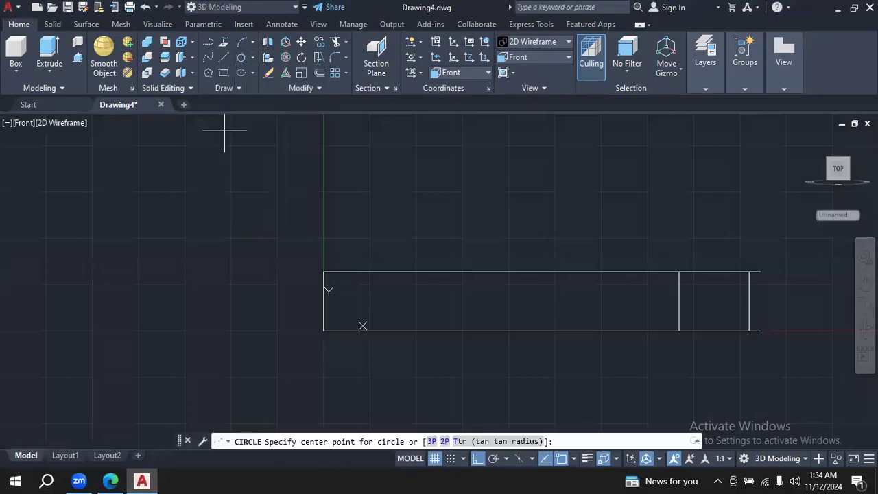
type("2")
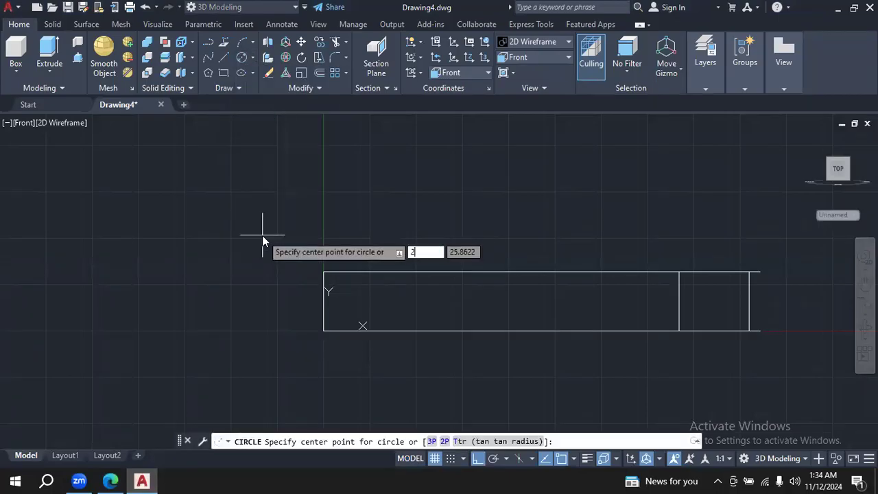
type("4")
key("Tab")
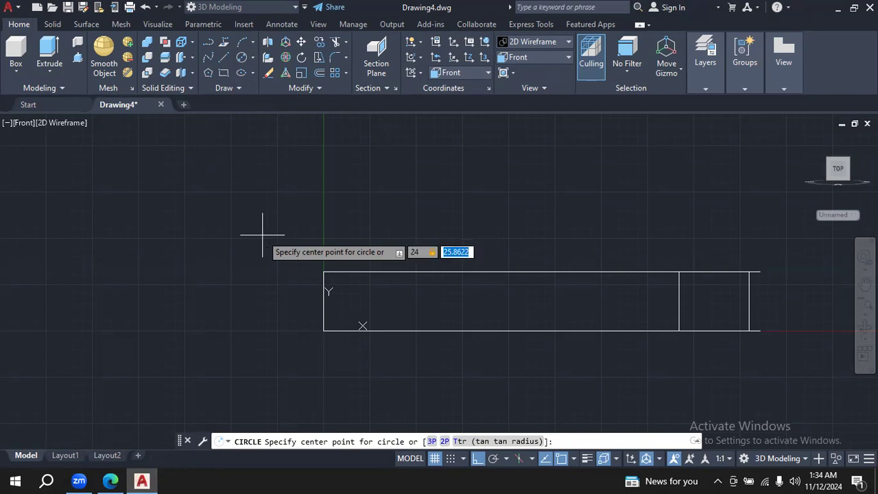
type("40")
key("Return")
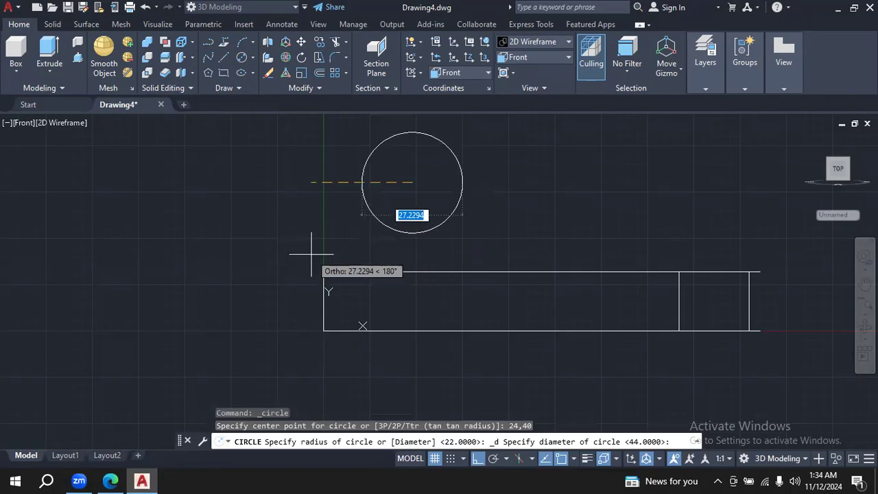
type("20")
key("Return")
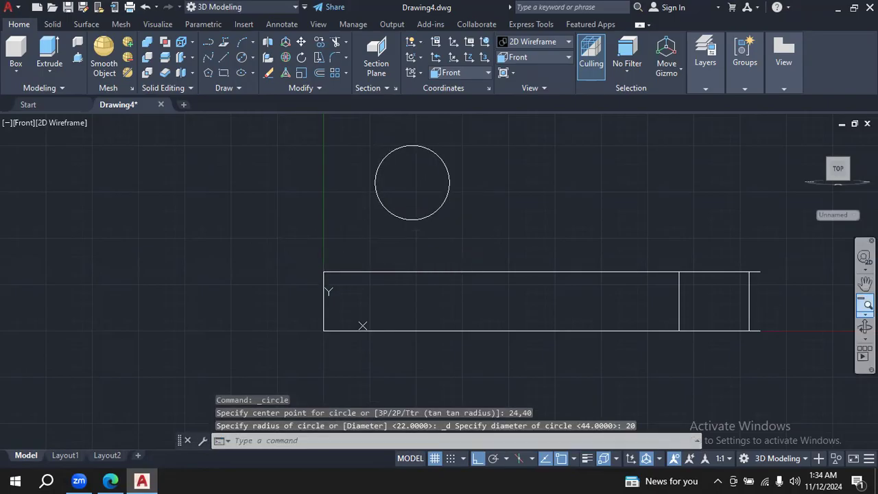
- Inspect the hole circle's position over the base in the SE Isometric view, and return to the Front view
left_click(568, 57)
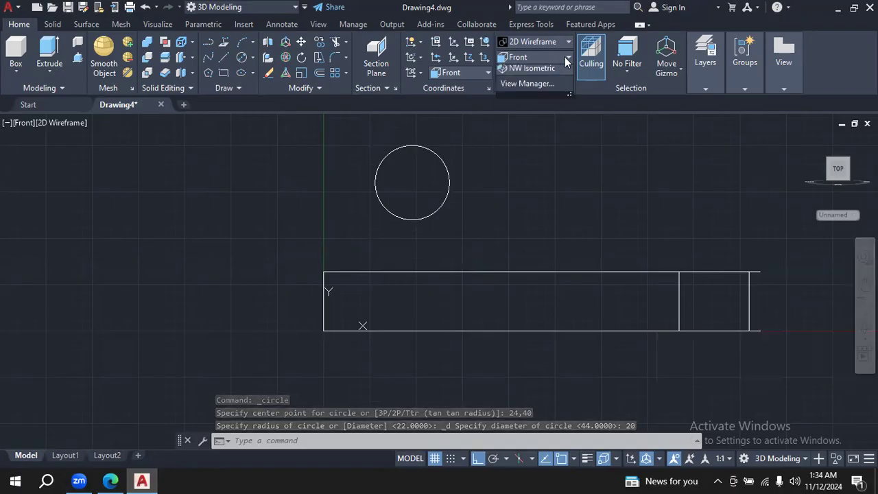
left_click(548, 165)
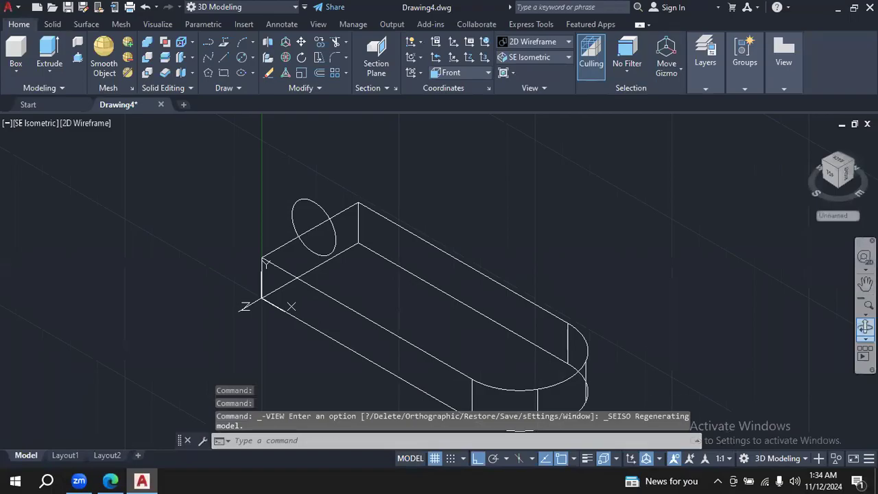
left_click(864, 329)
mouse_move(689, 282)
left_mouse_down()
mouse_move(643, 277)
mouse_move(620, 259)
mouse_move(685, 244)
mouse_move(688, 270)
mouse_move(672, 290)
mouse_move(684, 255)
mouse_move(716, 217)
mouse_move(695, 274)
left_mouse_up()
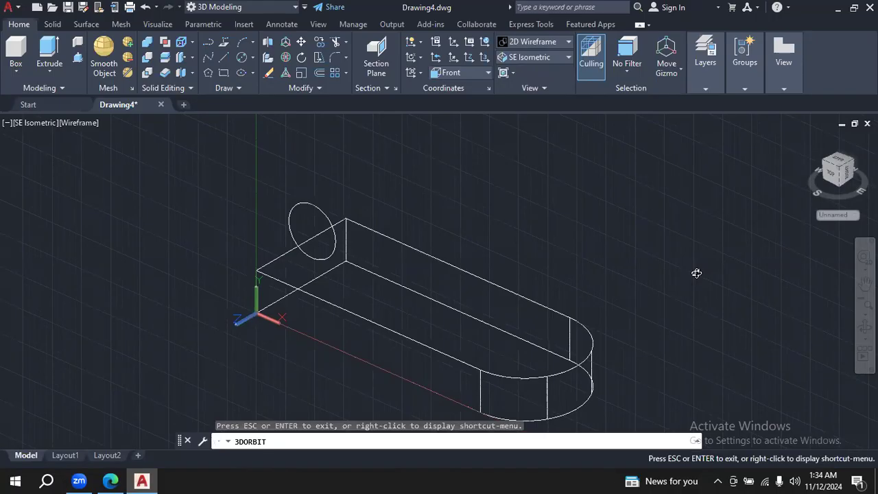
left_click(568, 61)
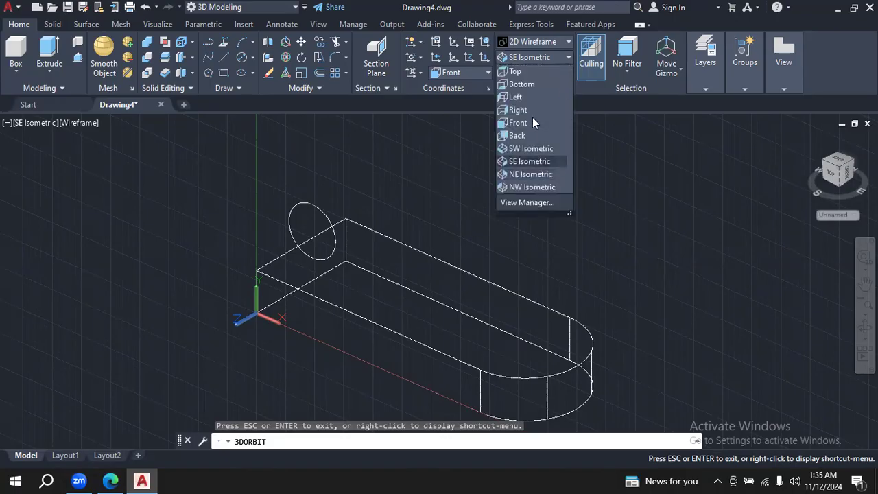
left_click(519, 122)
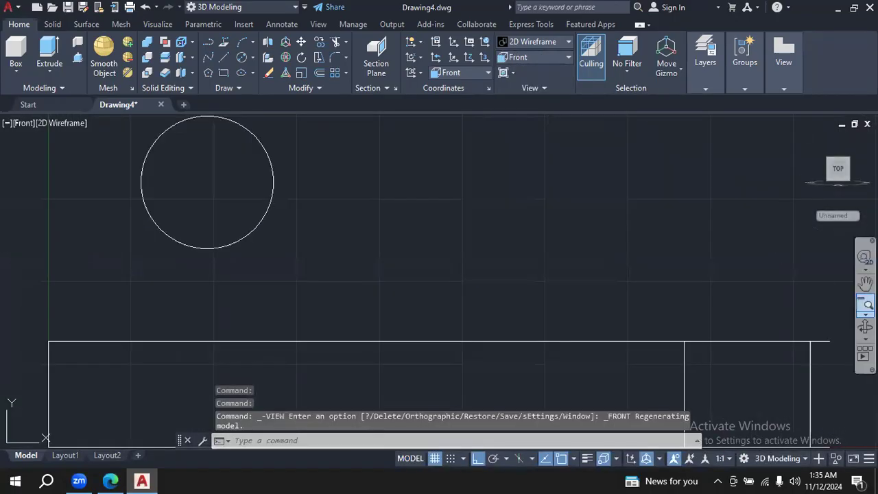
left_click(866, 305)
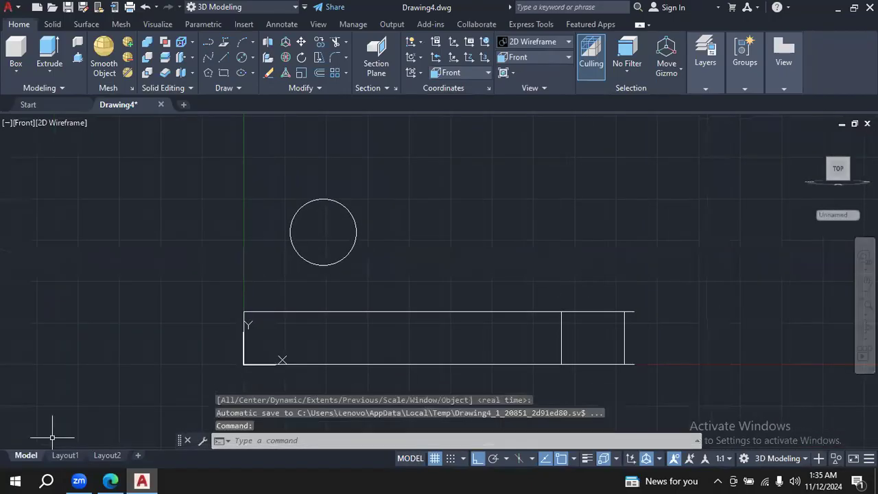
- Check the lug's height in the PDF drawing, and draw a 40 long vertical line up from the base's lower corner at 0,0
left_click(110, 481)
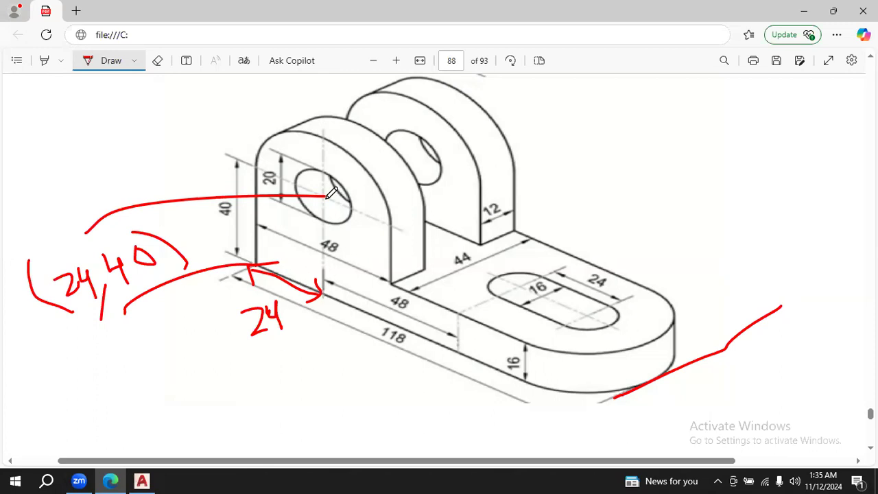
left_click(141, 481)
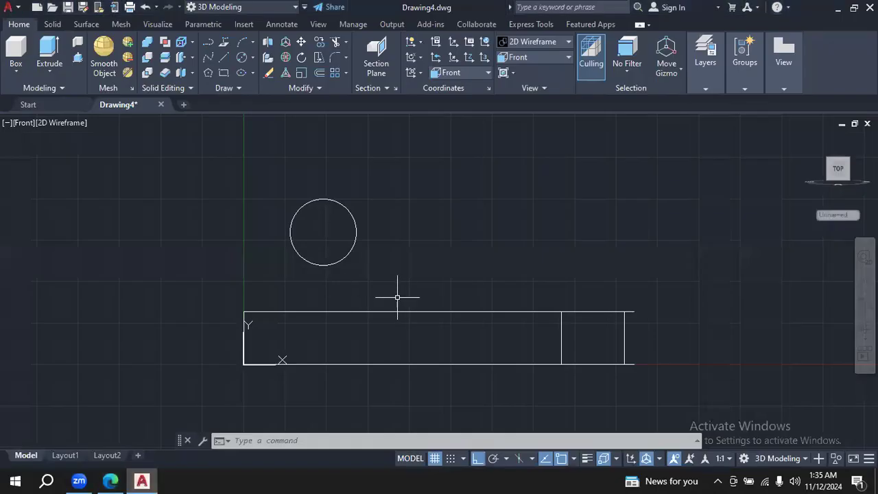
left_click(110, 481)
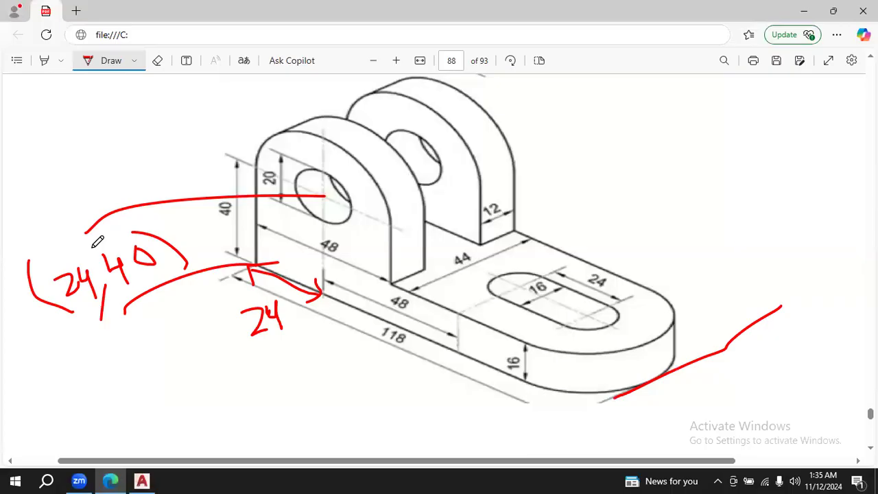
left_click(142, 480)
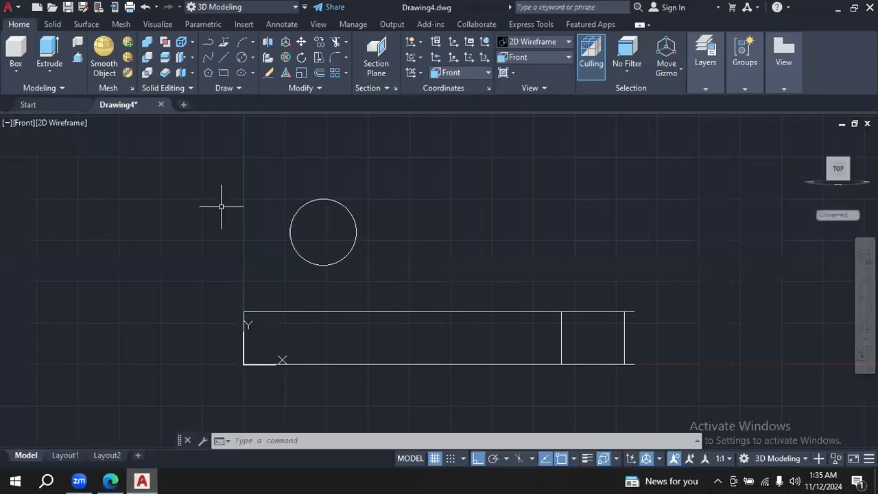
left_click(209, 42)
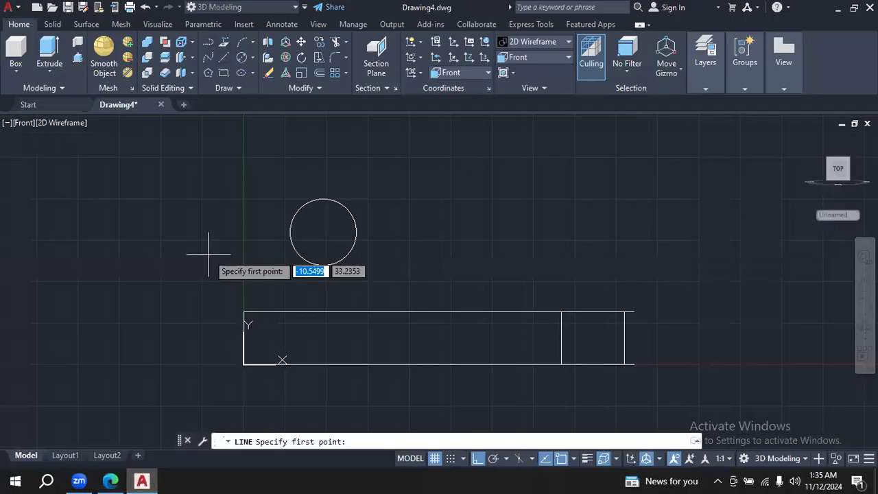
left_click(244, 364)
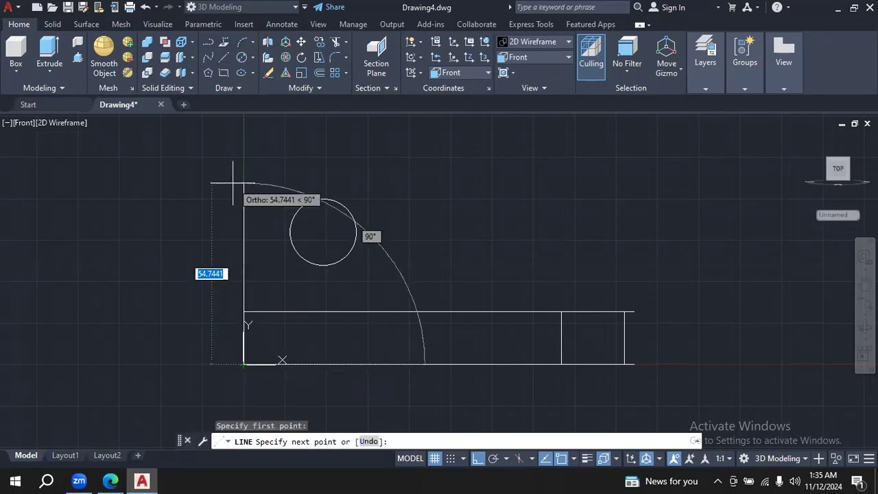
type("40")
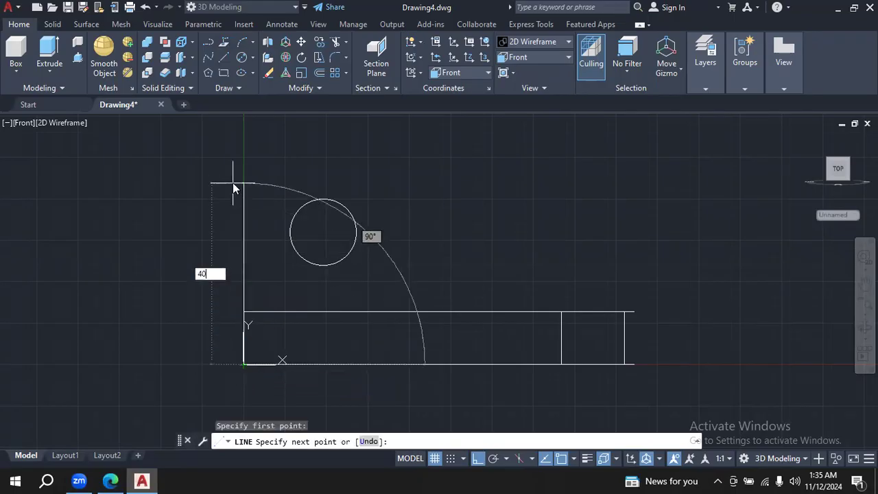
key("Return")
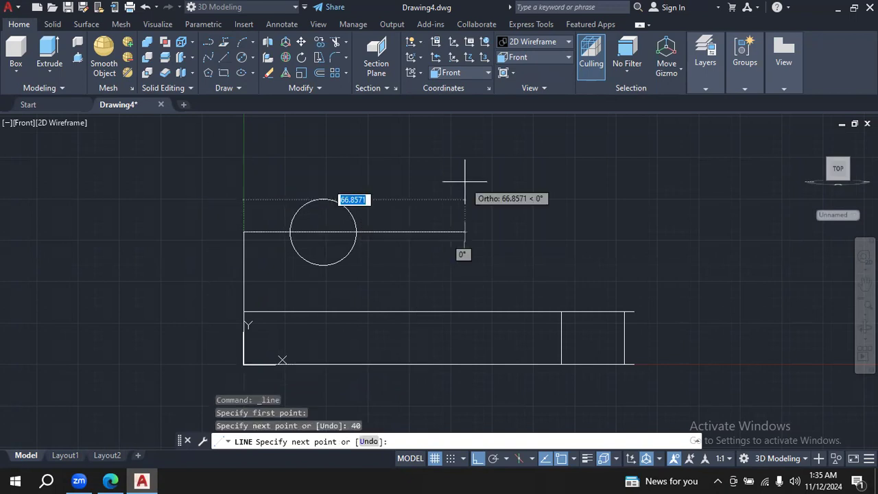
key("Escape")
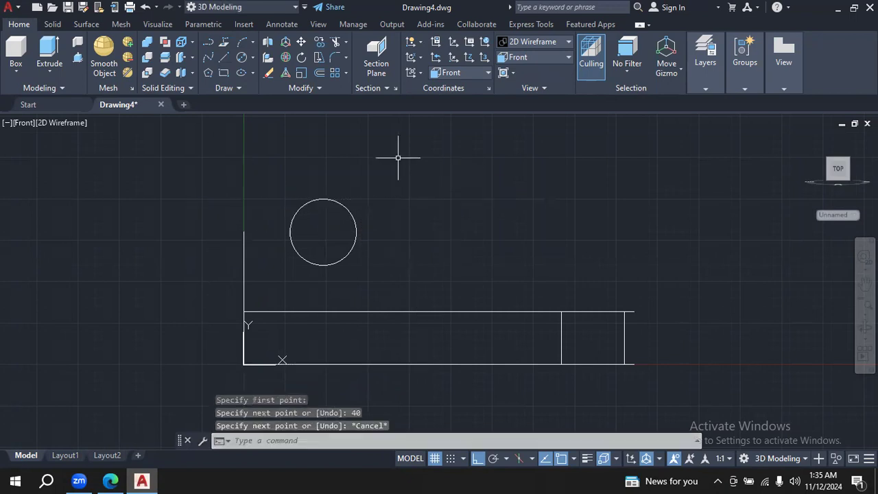
- Check the lug's width in the PDF drawing, and offset the vertical line by 48 toward the base's rounded end
left_click(110, 480)
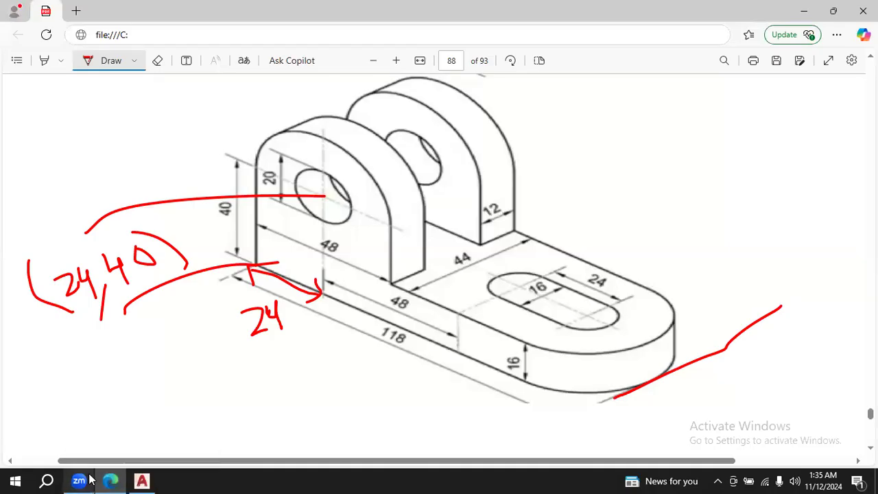
left_click(141, 480)
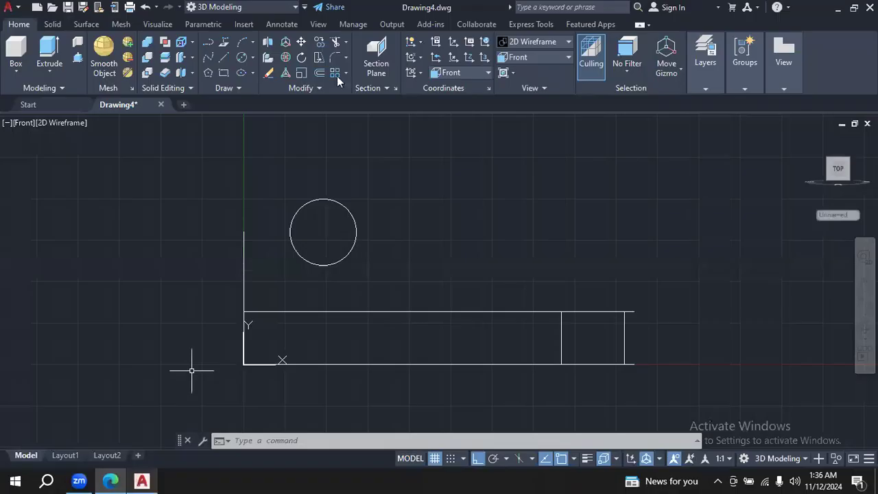
left_click(319, 72)
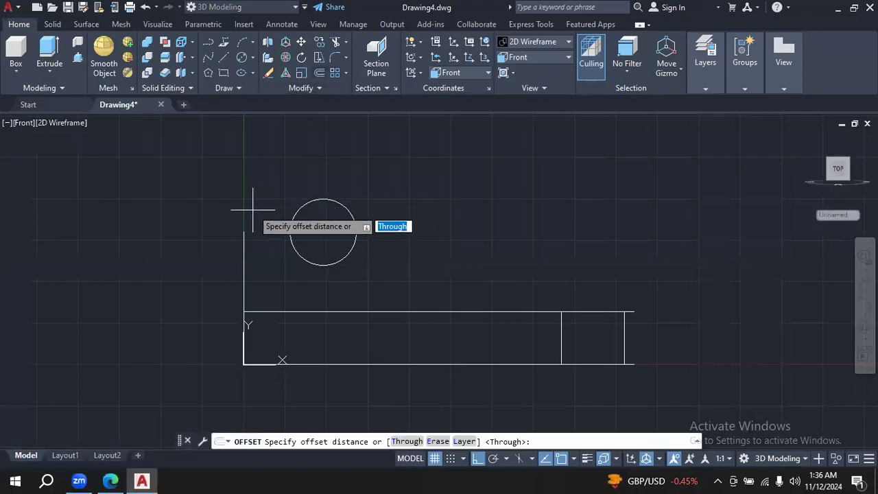
type("48")
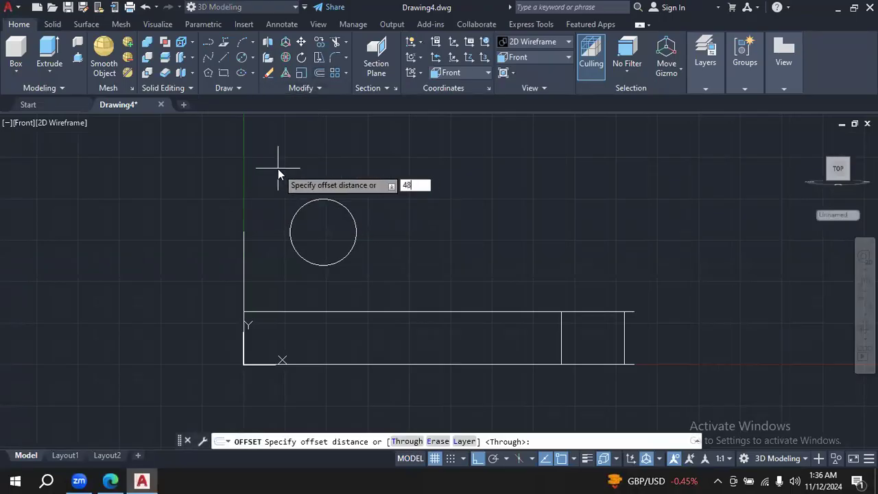
key("Return")
left_click(242, 283)
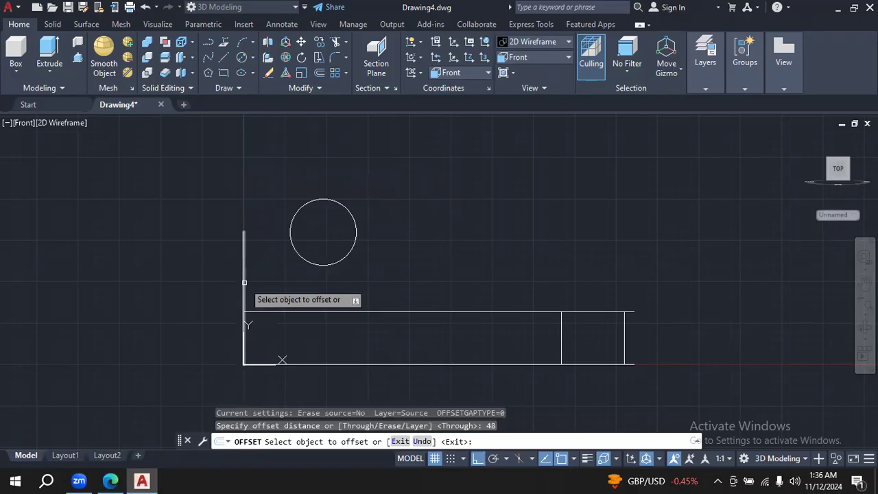
left_click(439, 271)
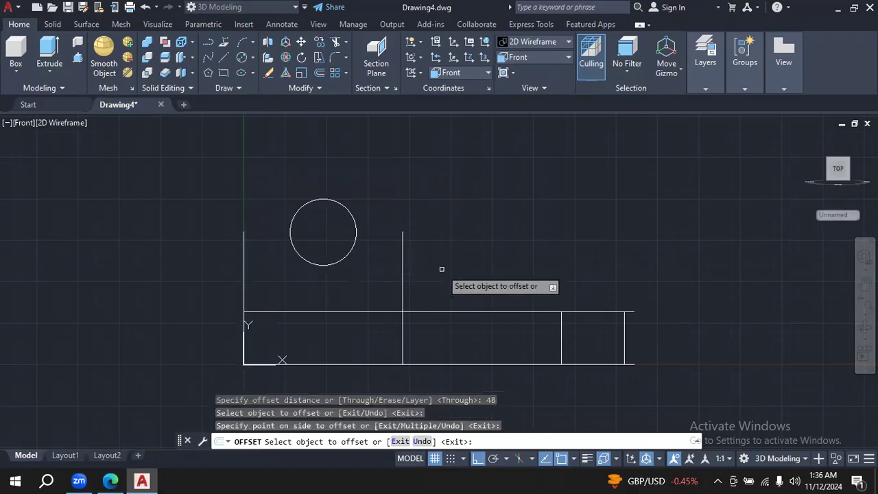
key("Escape")
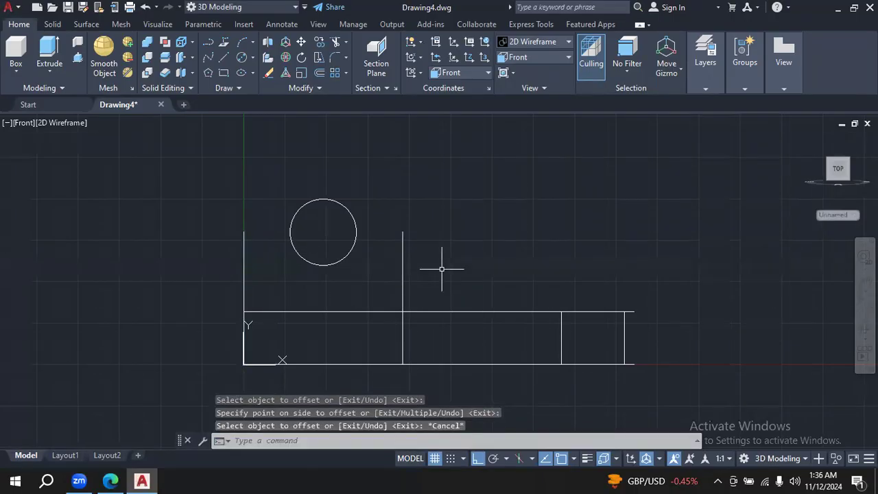
- Draw a two-point circle between the upper ends of the two vertical lines, and trim away its lower half
left_click(253, 59)
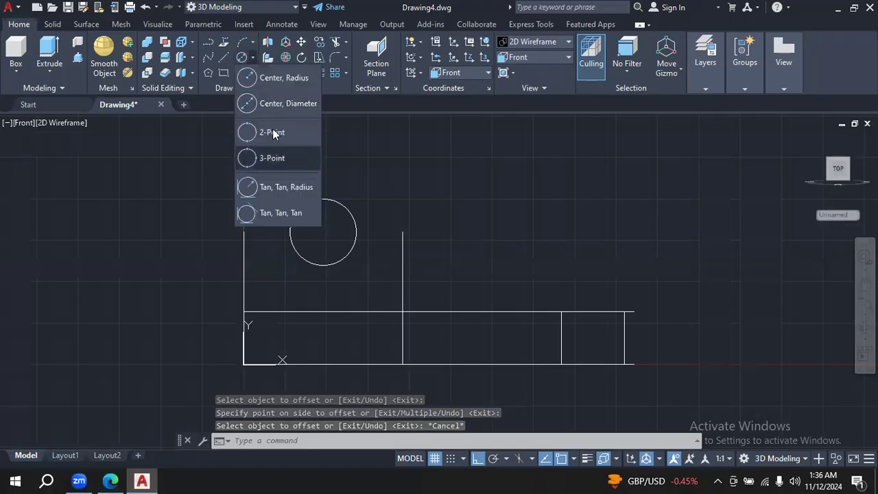
left_click(274, 131)
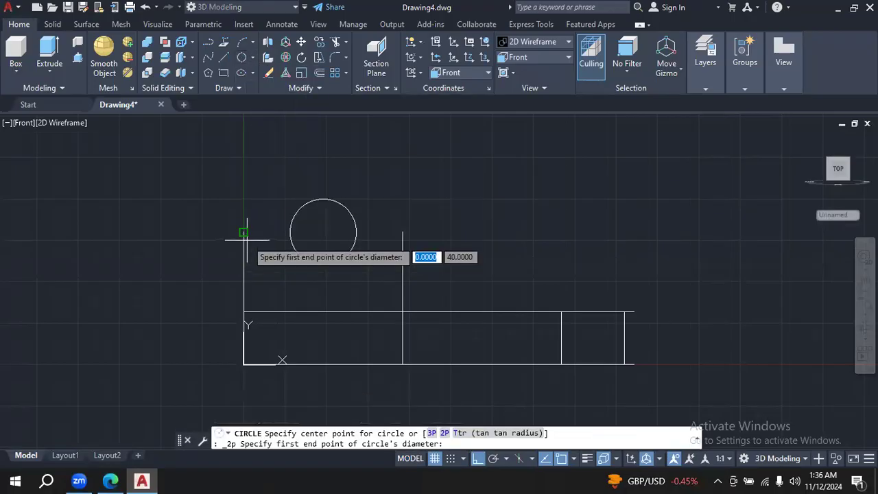
left_click(243, 231)
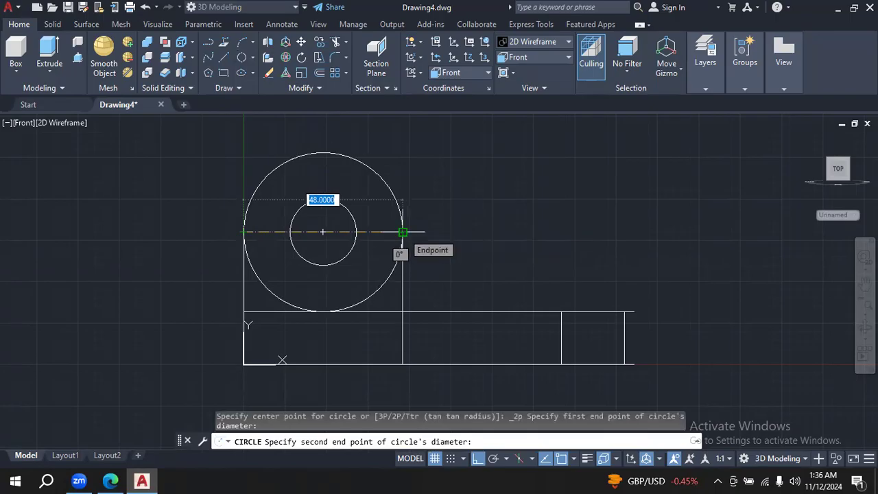
left_click(403, 232)
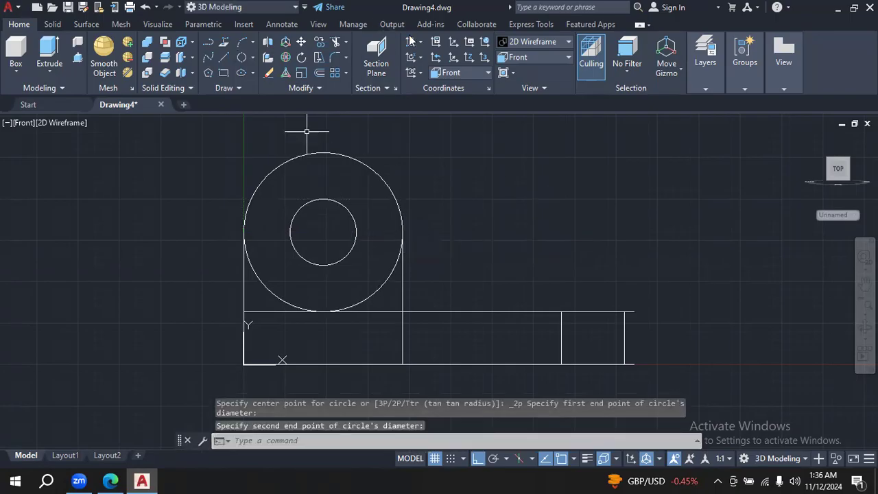
left_click(334, 42)
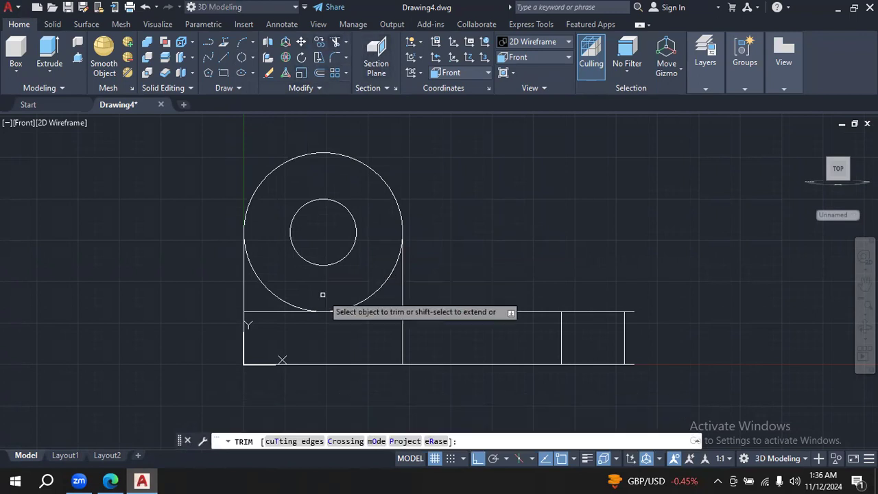
left_click(273, 294)
key("Escape")
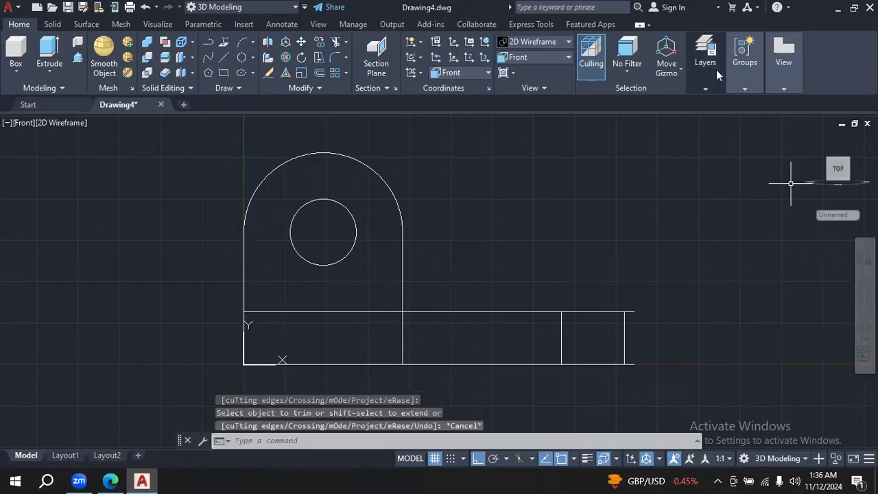
- Inspect the lug profile against the base in the SE Isometric view, orbiting until the base's rear corner is clearly accessible
left_click(568, 58)
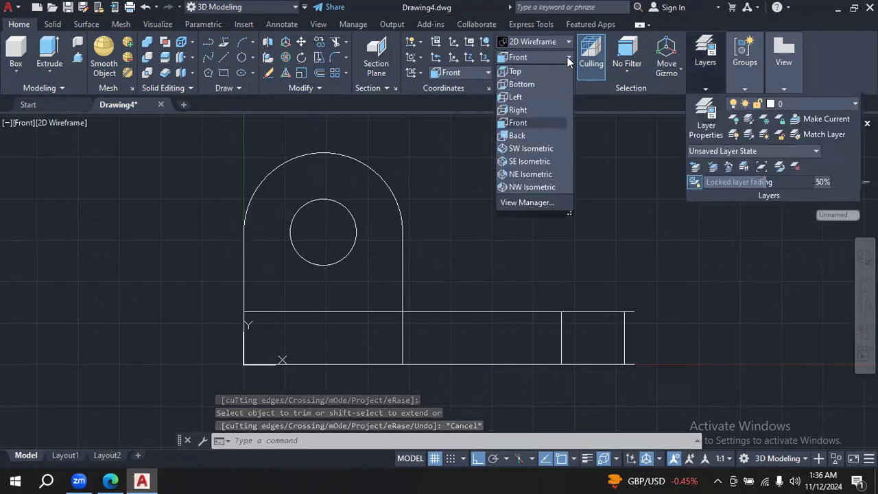
left_click(546, 159)
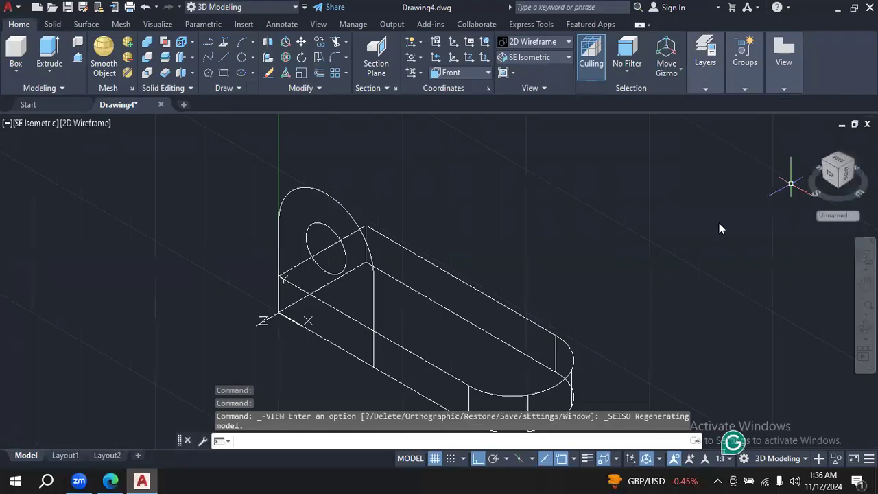
middle_click_drag(308, 320, 700, 287, "shift")
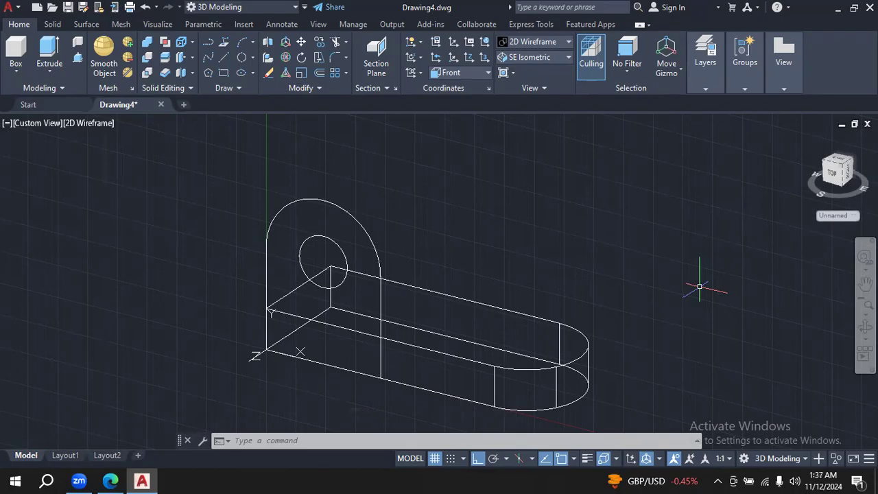
left_click(865, 282)
left_click_drag(771, 290, 763, 256)
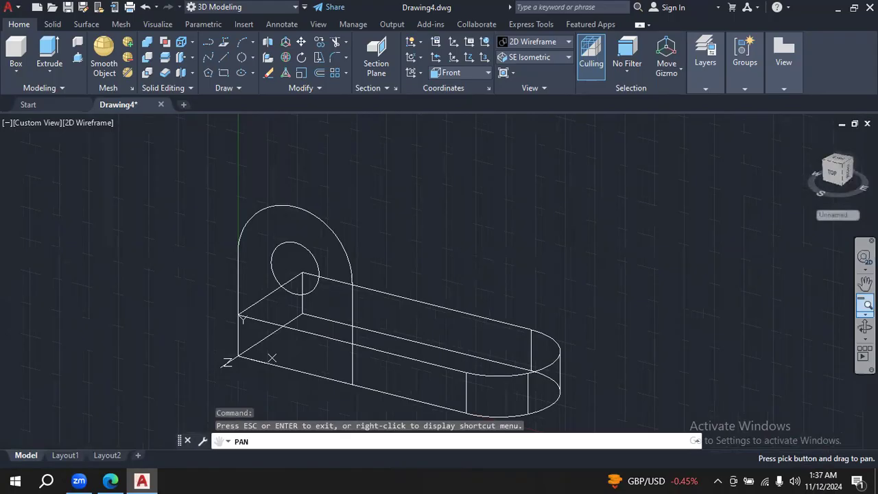
left_click(865, 326)
left_click_drag(611, 329, 611, 299)
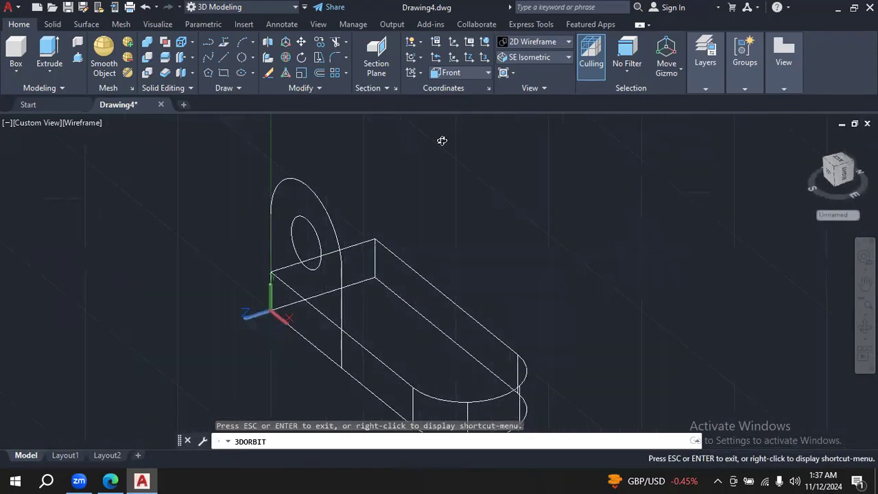
- Copy the lug's two lines, arc and hole circle to the base's rear side, using the base's lower rear corner as the displacement
left_click(320, 42)
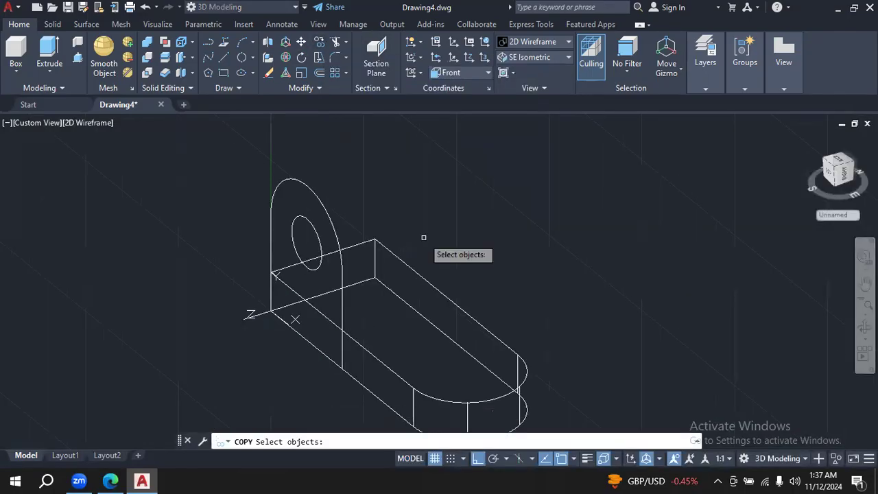
left_click(271, 226)
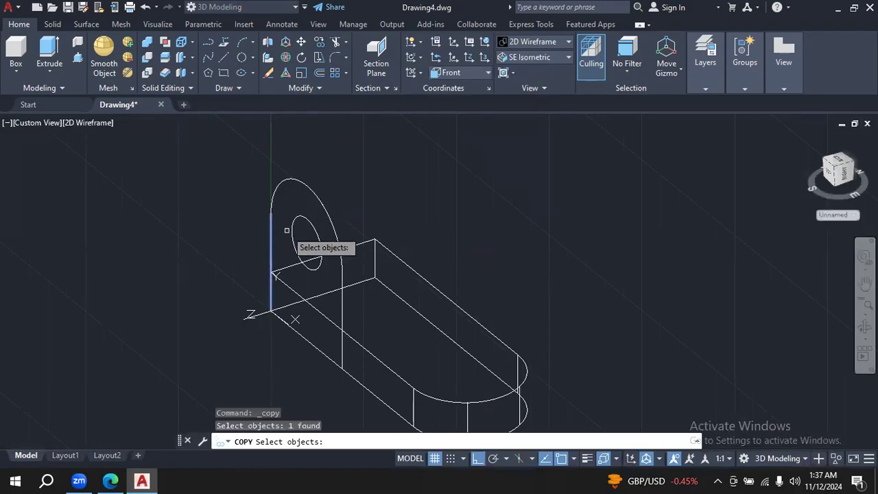
left_click(342, 302)
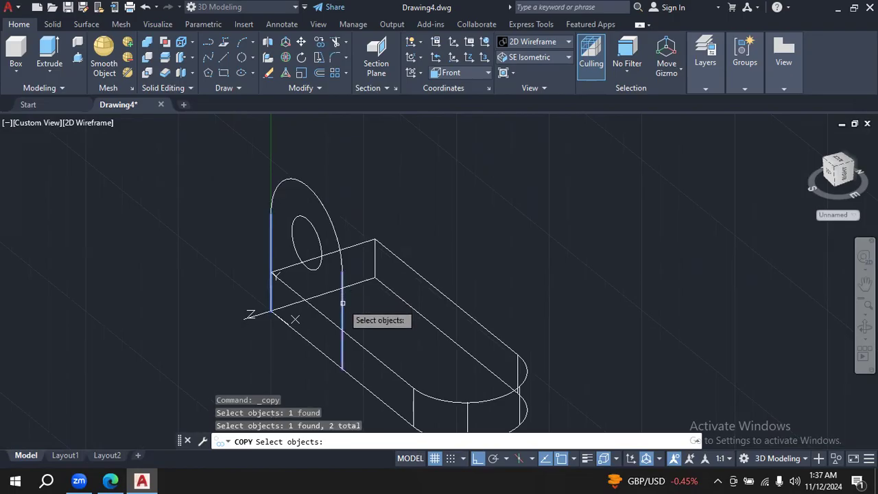
left_click(327, 212)
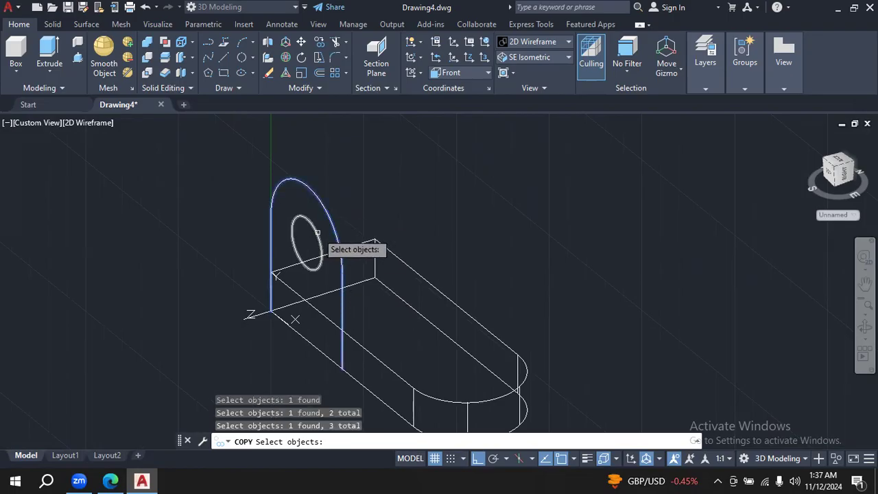
left_click(317, 232)
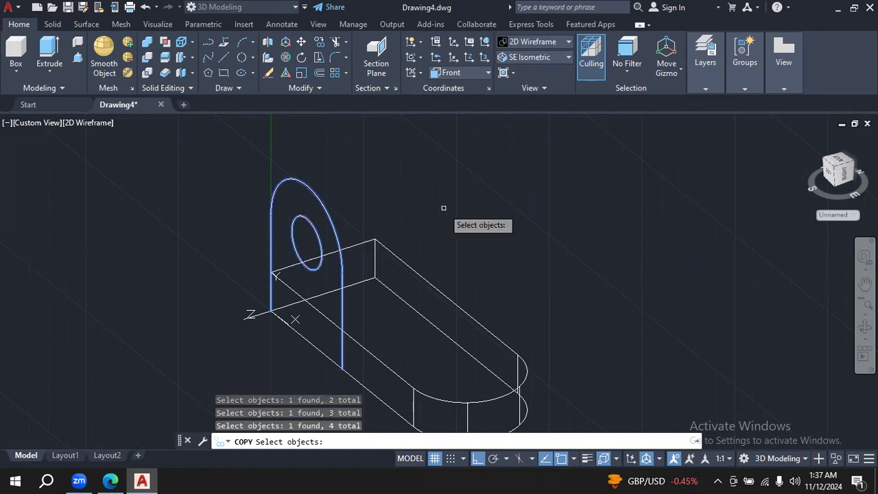
key("Return")
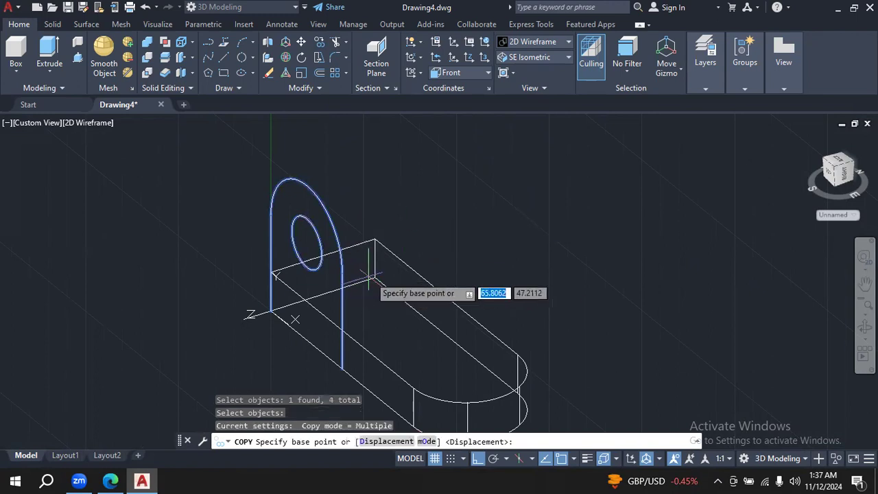
left_click(373, 278)
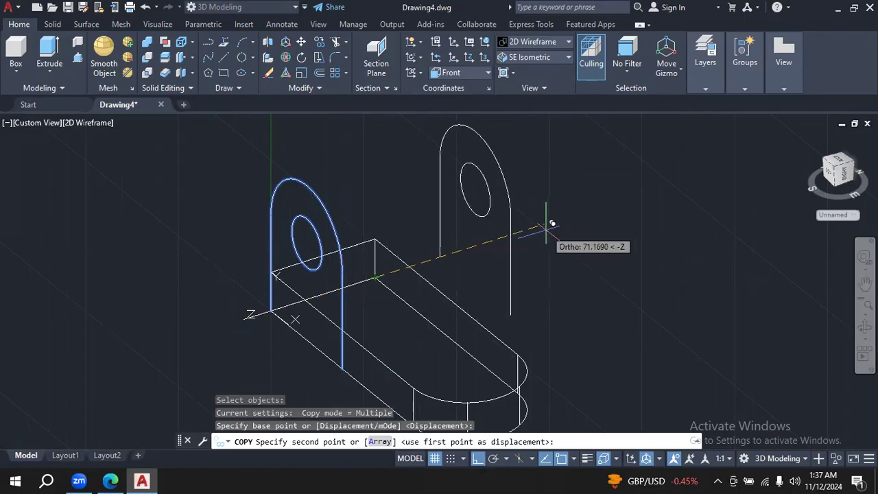
key("Return")
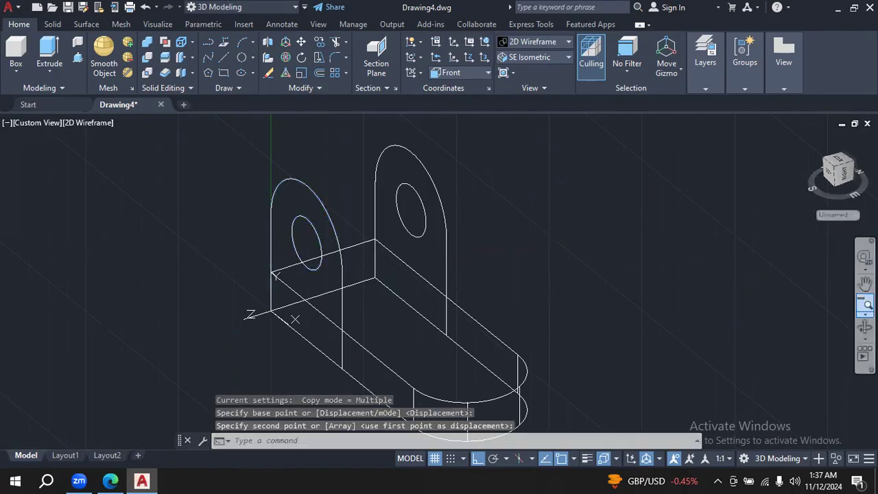
- Check the lug thickness in the PDF drawing, and press-pull the front lug's area around the hole by 12 toward the rear lug
left_click(865, 328)
left_click_drag(700, 298, 675, 318)
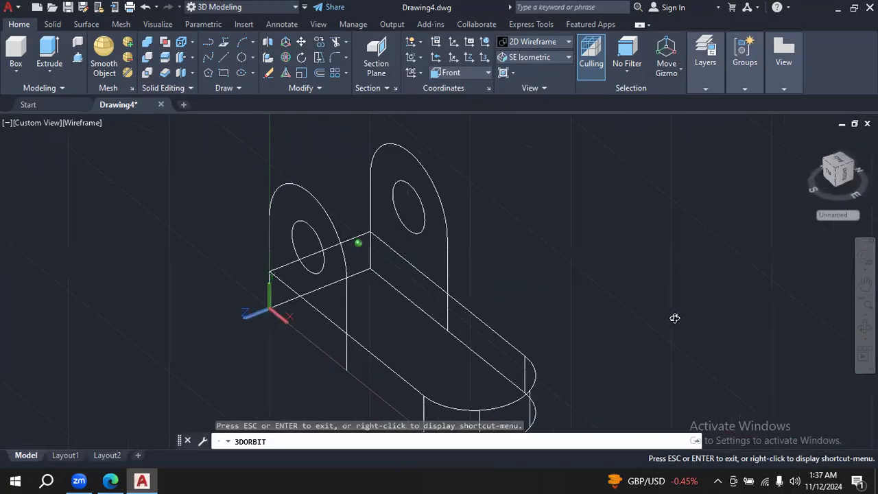
key("Escape")
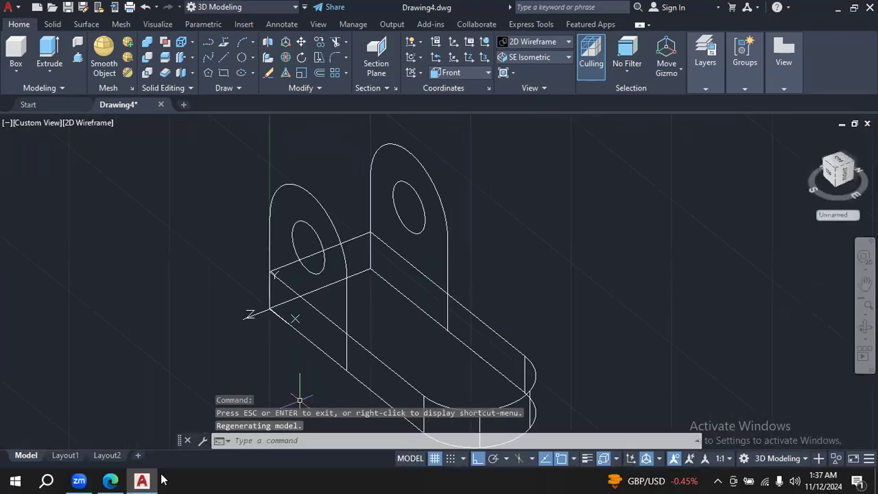
left_click(110, 481)
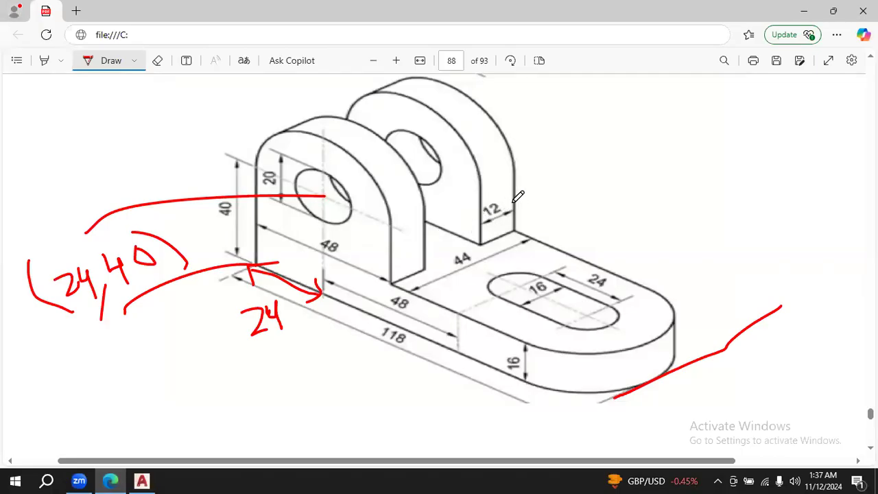
left_click(142, 481)
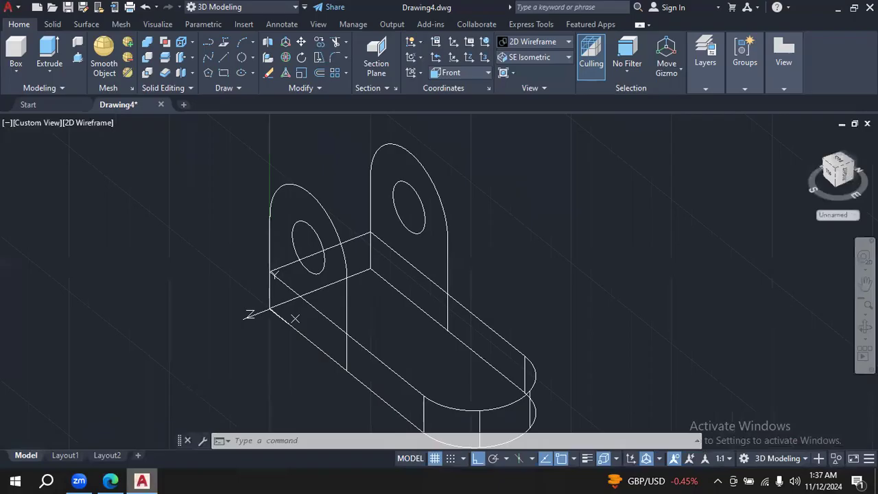
left_click(80, 59)
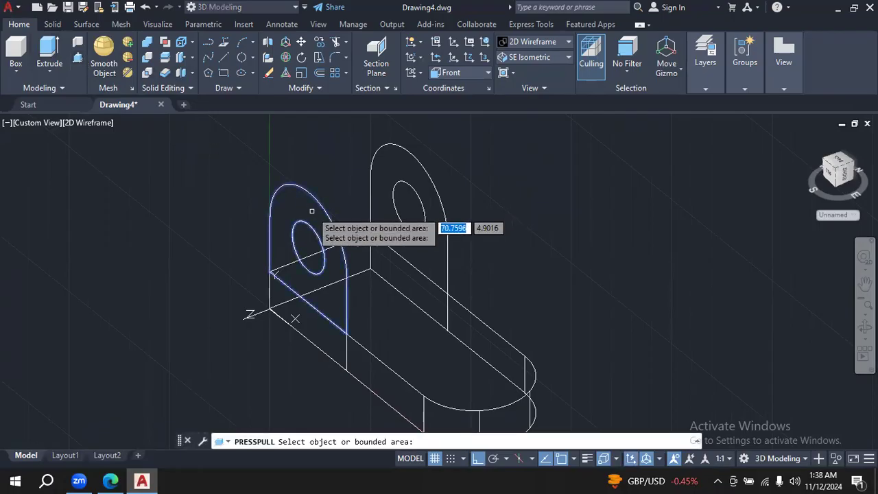
left_click(285, 212)
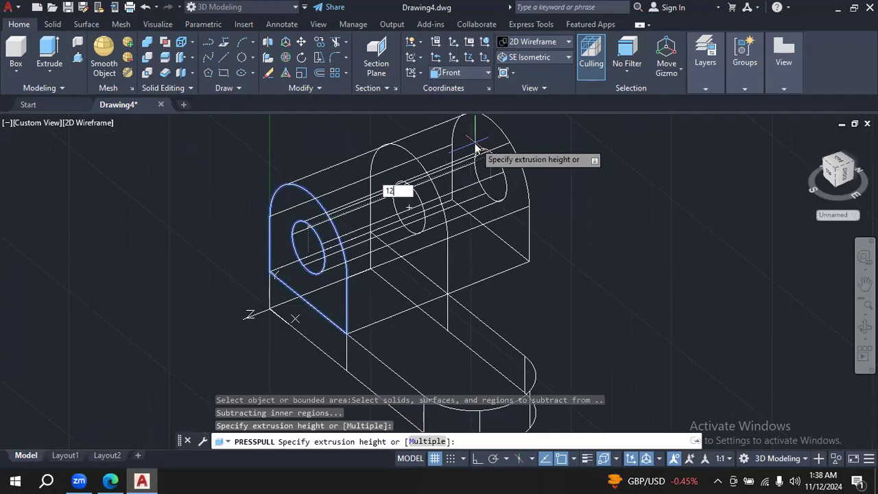
key("Return")
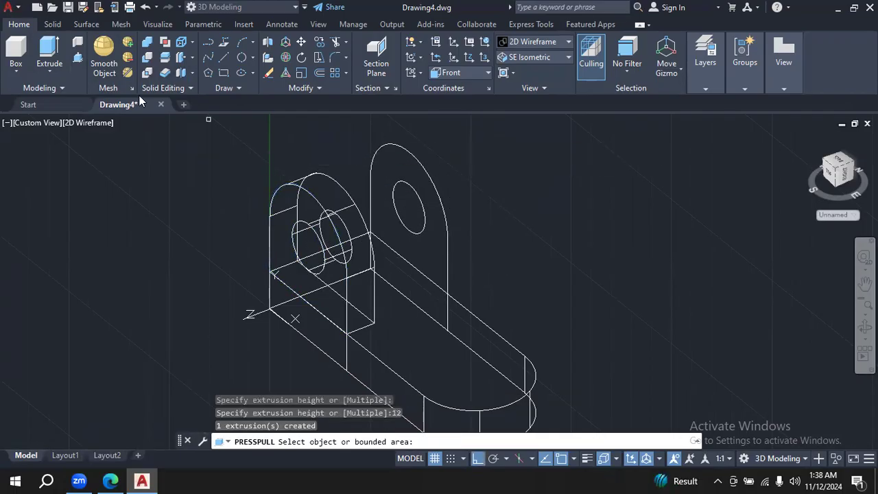
left_click(77, 57)
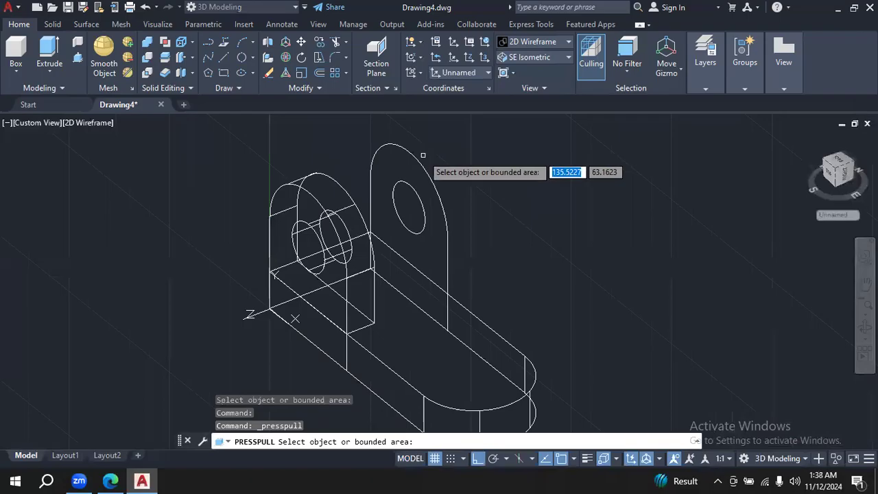
left_click(441, 201)
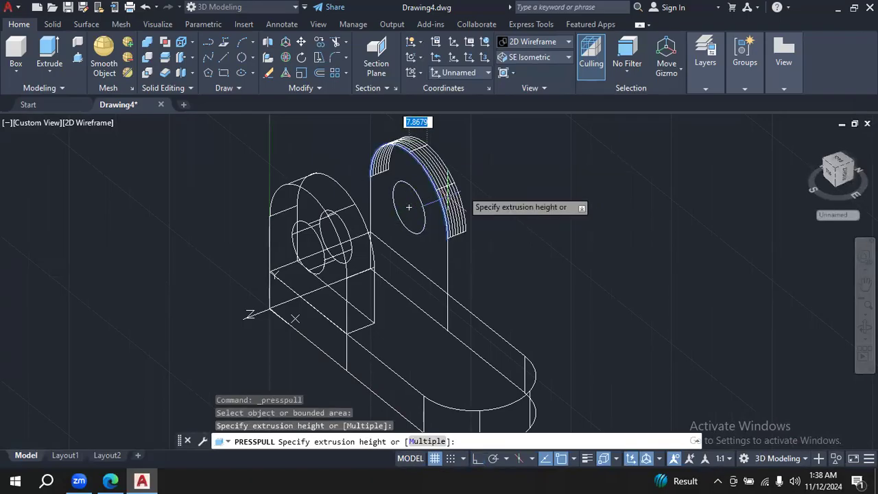
key("Escape")
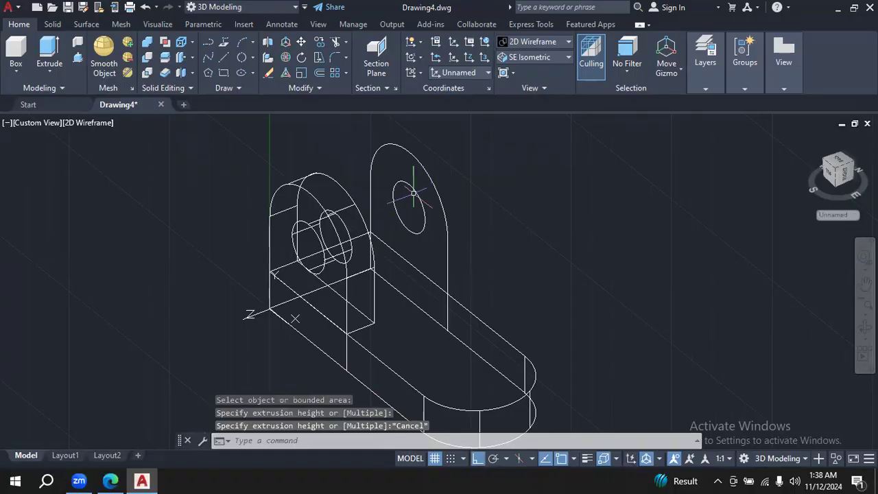
- Join the rear lug's two vertical lines and top arc into one polyline
left_click(321, 88)
left_click(316, 118)
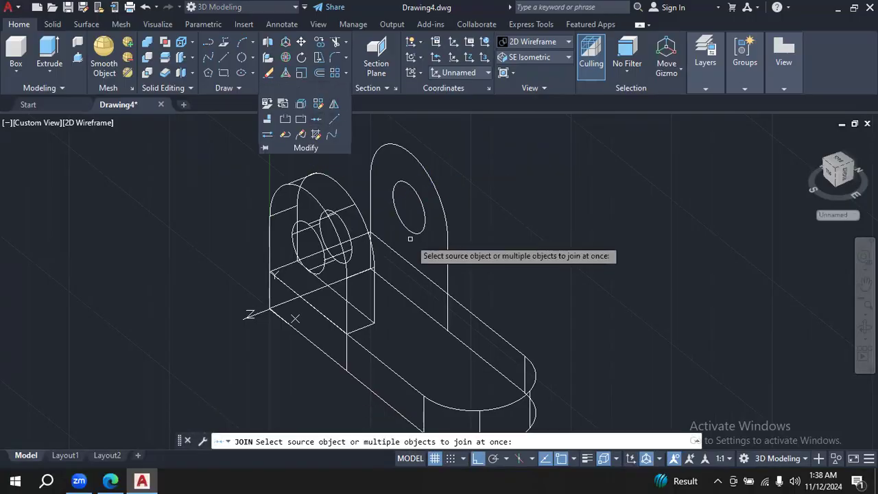
left_click(368, 206)
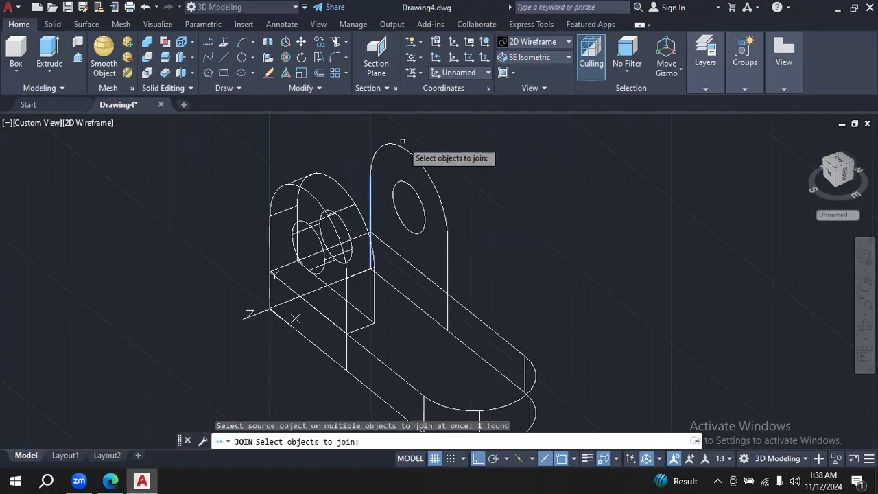
left_click(403, 147)
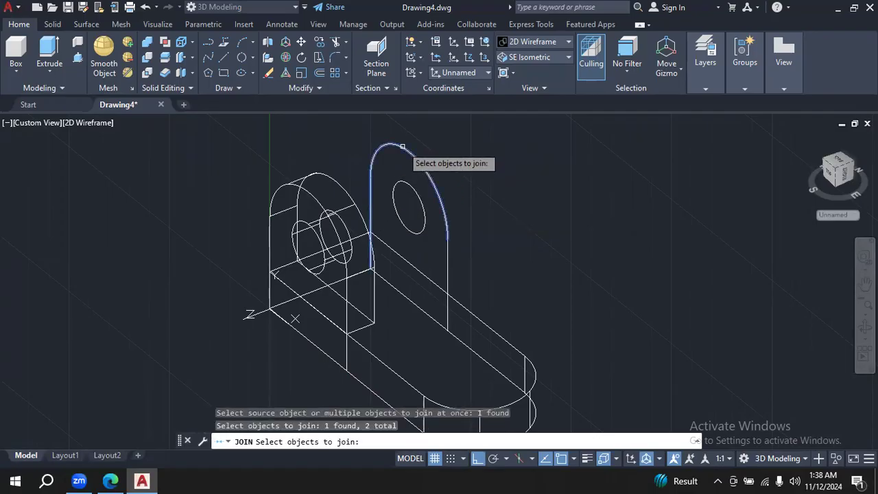
left_click(448, 255)
left_click(424, 220)
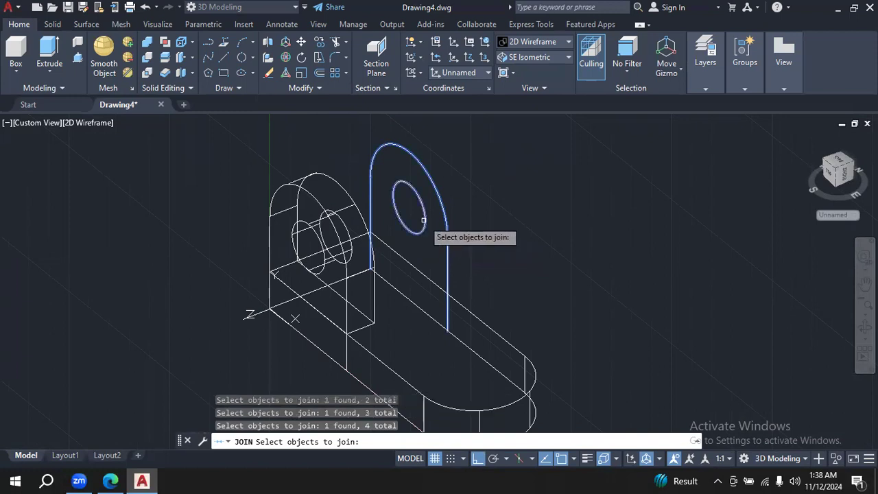
key("Return")
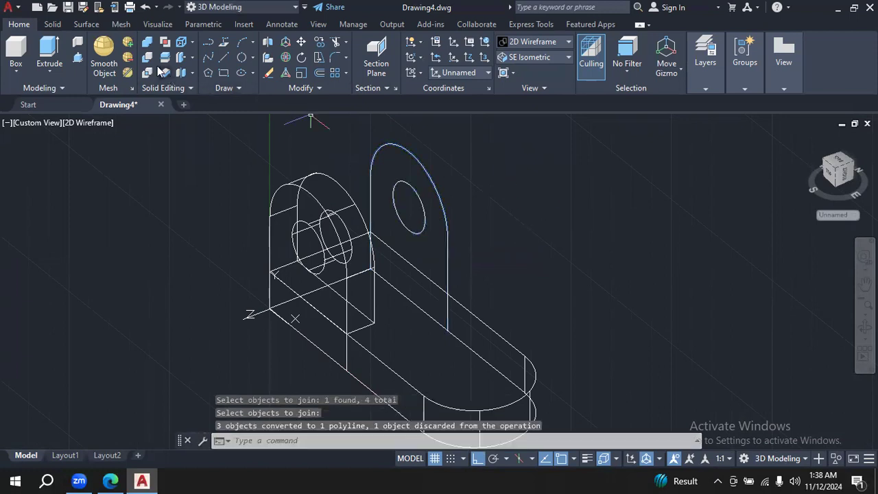
- Try to press-pull the rear lug's joined outline by 12 toward the front lug, and undo the extrusion
left_click(78, 58)
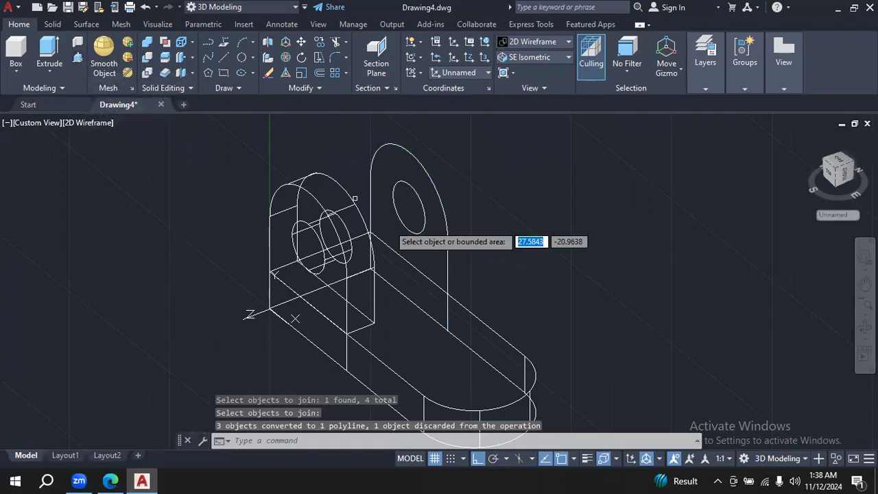
left_click(448, 245)
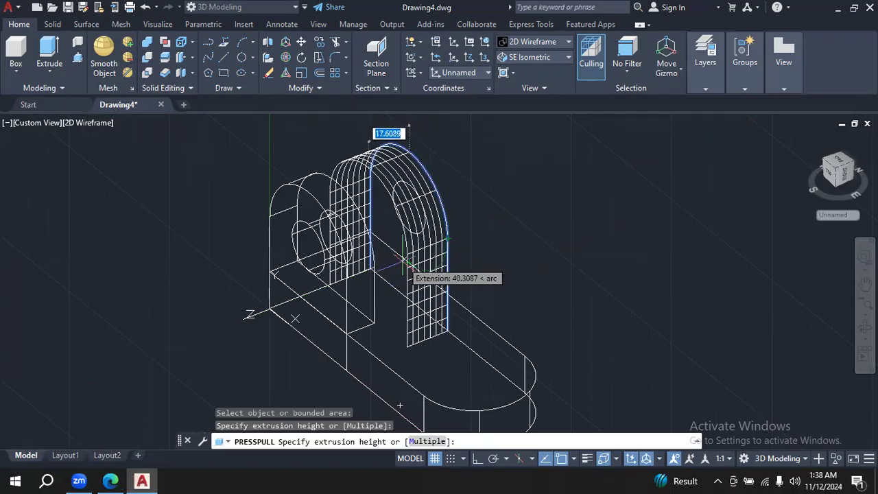
type("1")
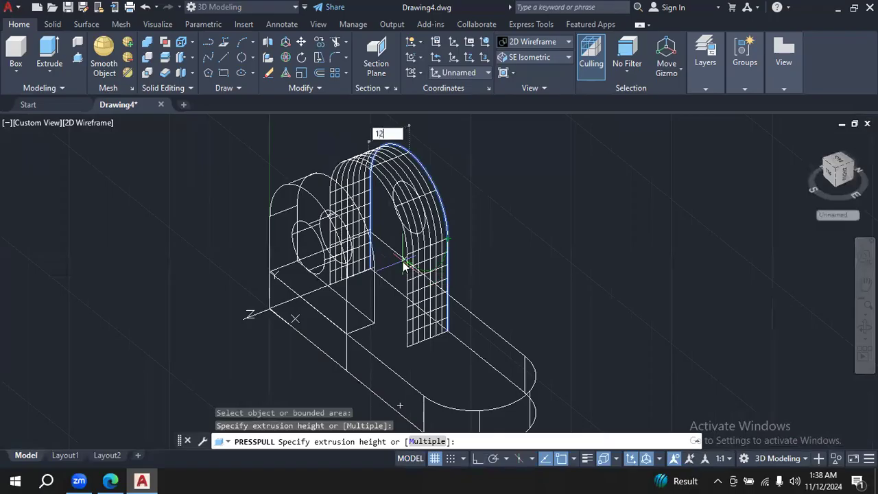
type("2")
key("Return")
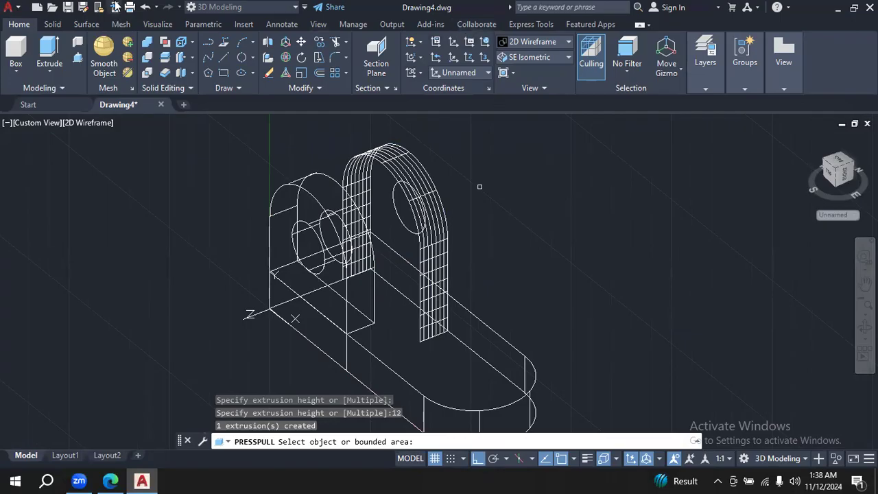
left_click(145, 7)
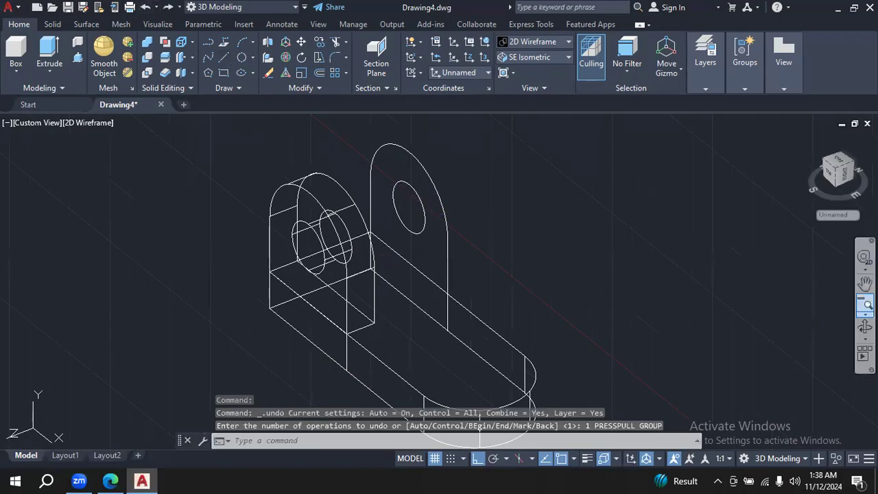
- Draw a 48-long line along the base's upper rear edge, from the corner to the rear lug's other vertical side
left_click(864, 327)
left_click_drag(765, 302, 727, 305)
key("Escape")
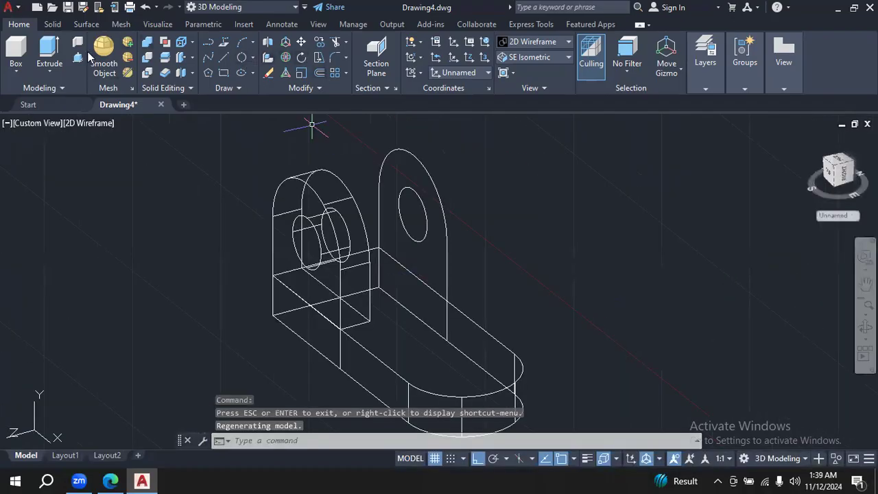
left_click(219, 55)
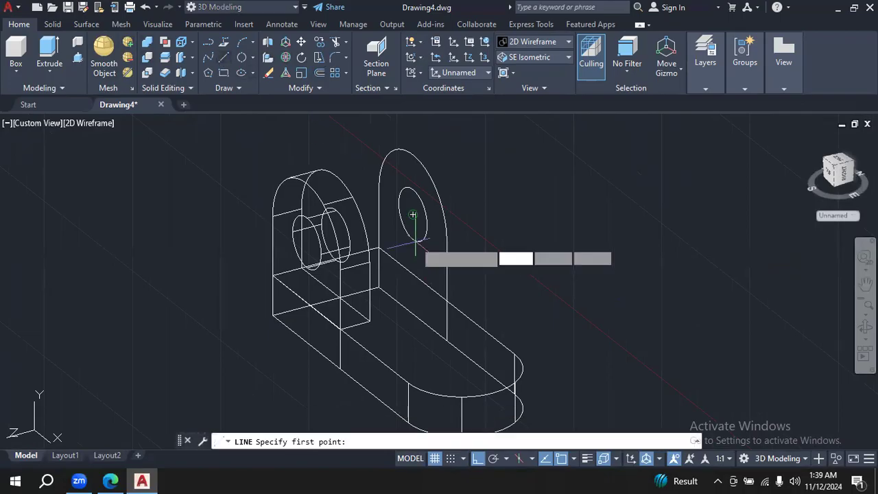
left_click(378, 249)
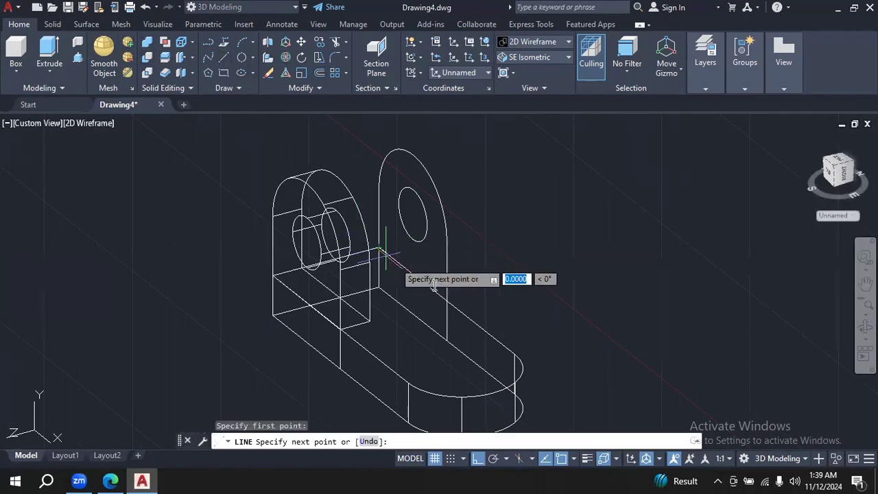
left_click(447, 301)
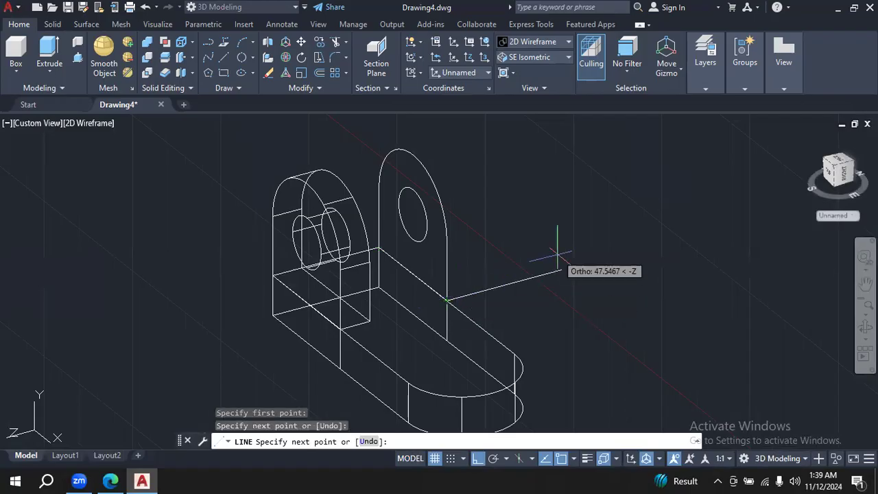
key("Return")
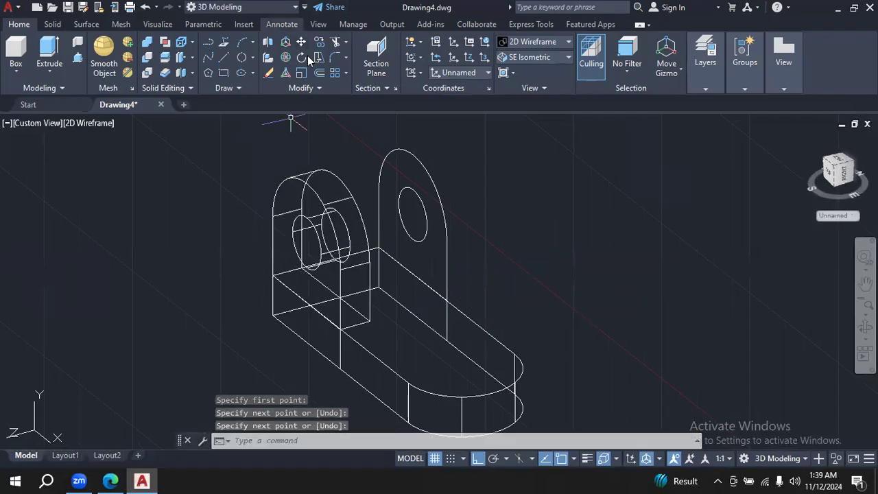
left_click(319, 74)
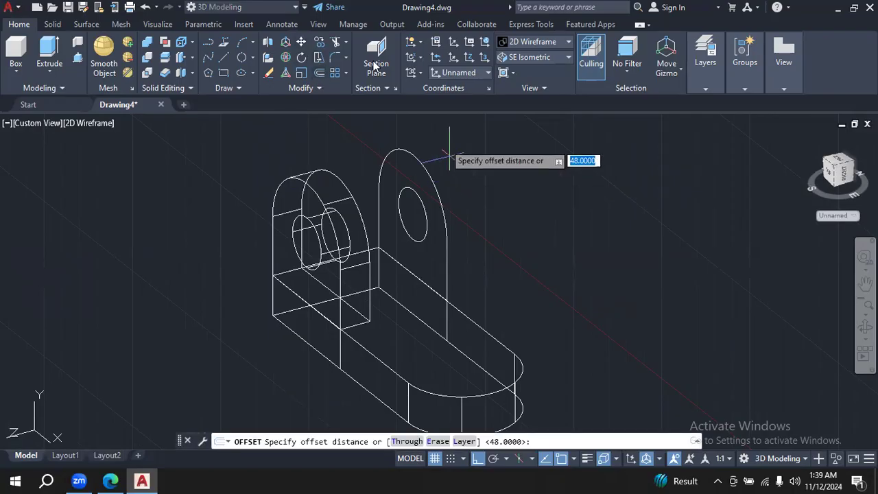
left_click(329, 87)
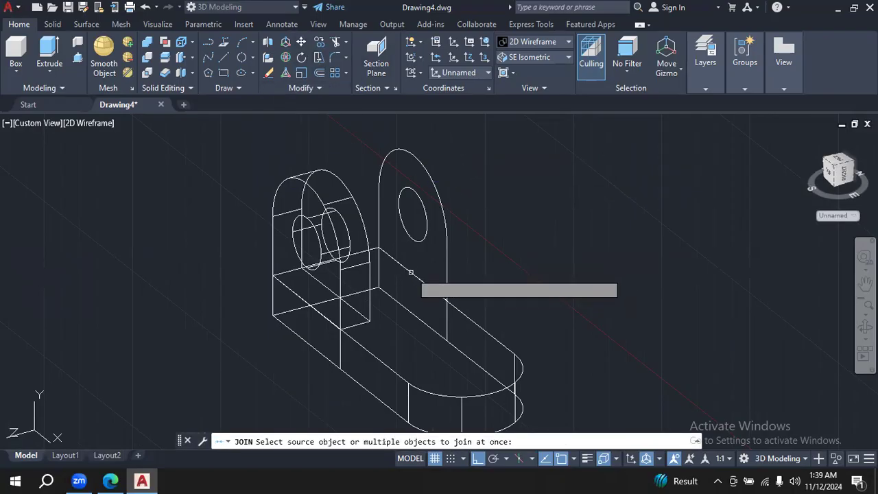
left_click(411, 273)
left_click(379, 226)
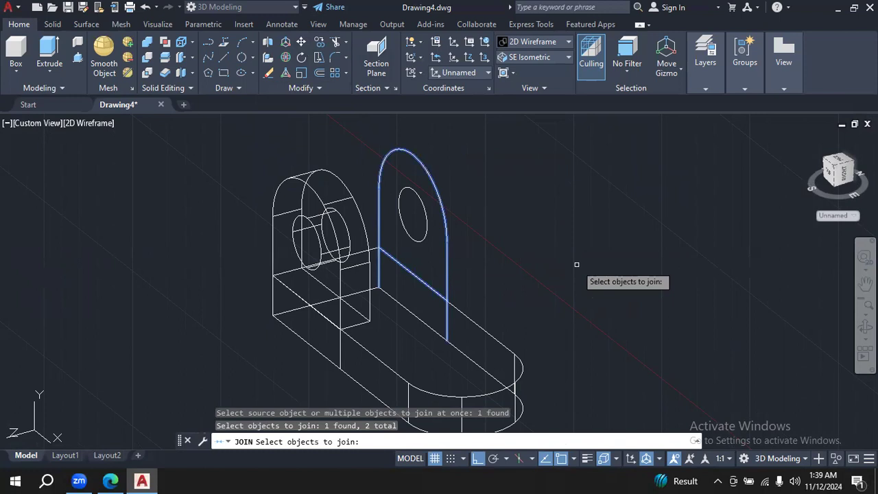
key("Escape")
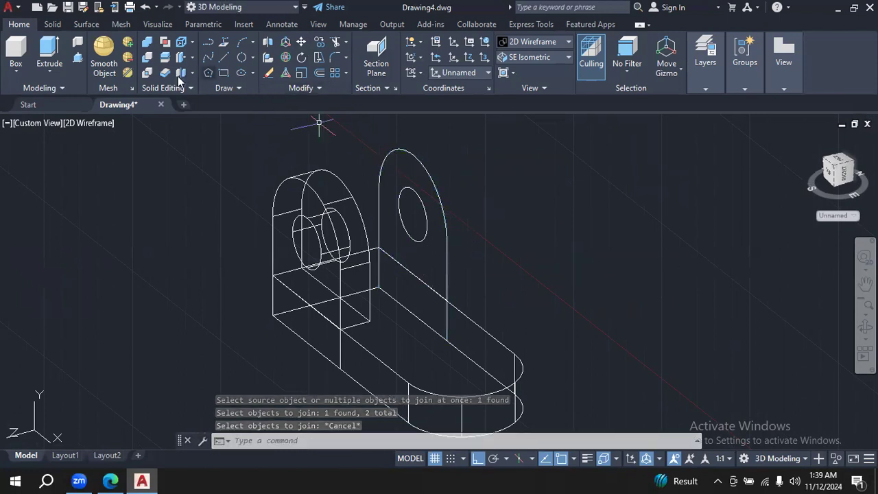
left_click(78, 57)
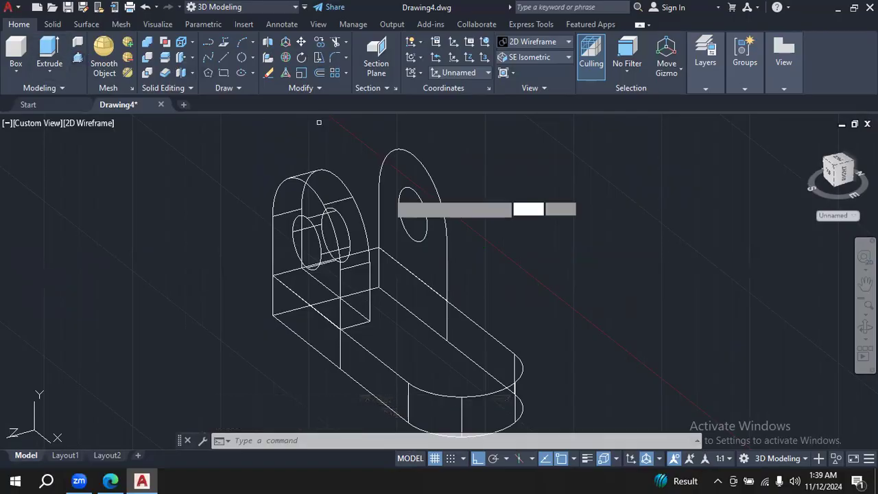
left_click(447, 250)
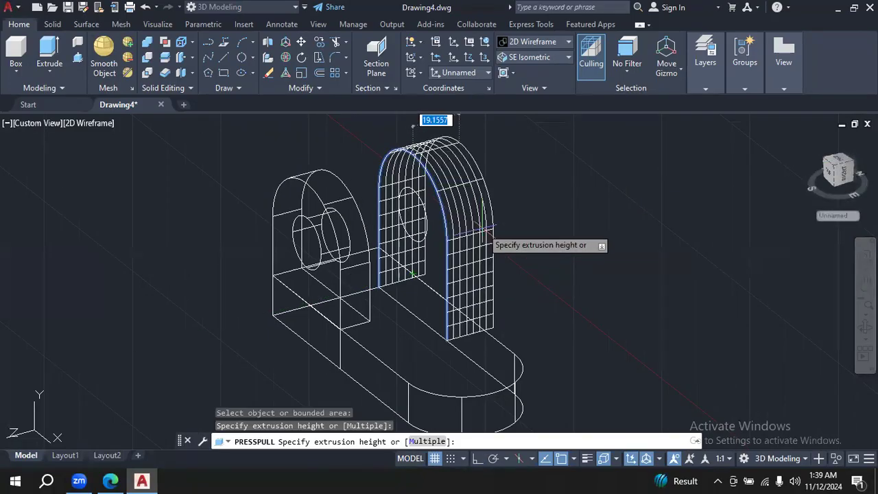
key("Escape")
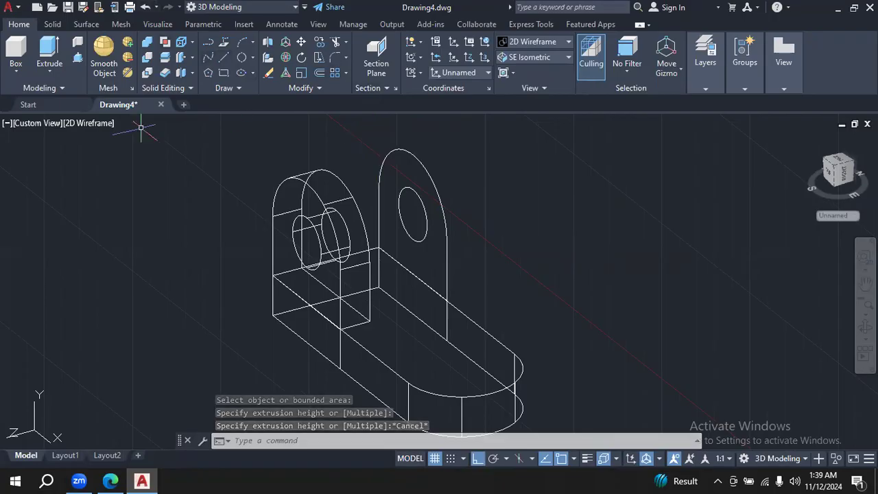
left_click(239, 89)
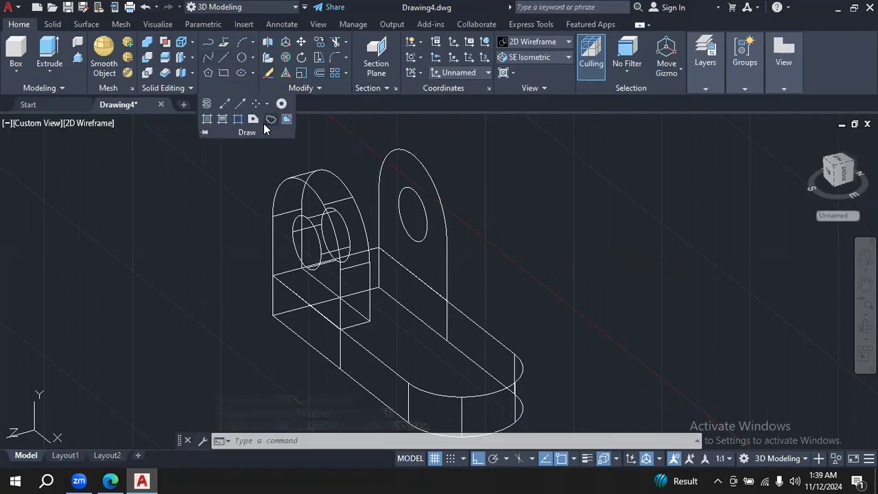
left_click(328, 85)
left_click(315, 122)
left_click(378, 222)
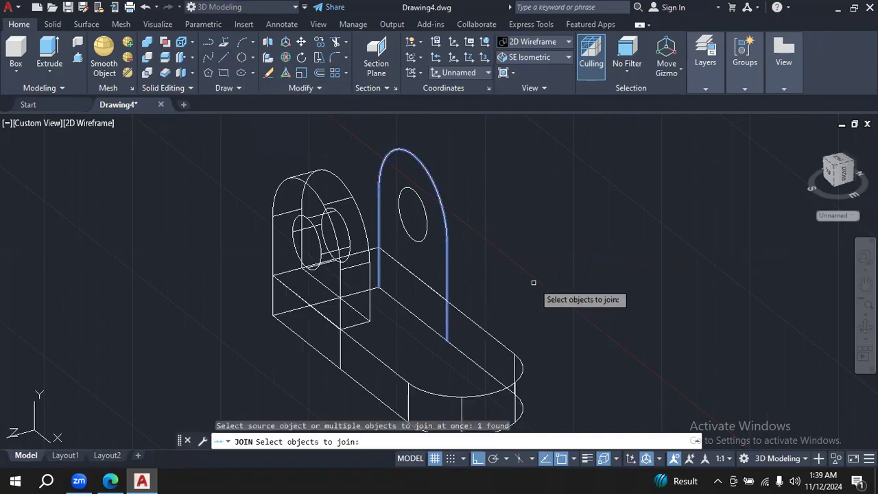
key("Escape")
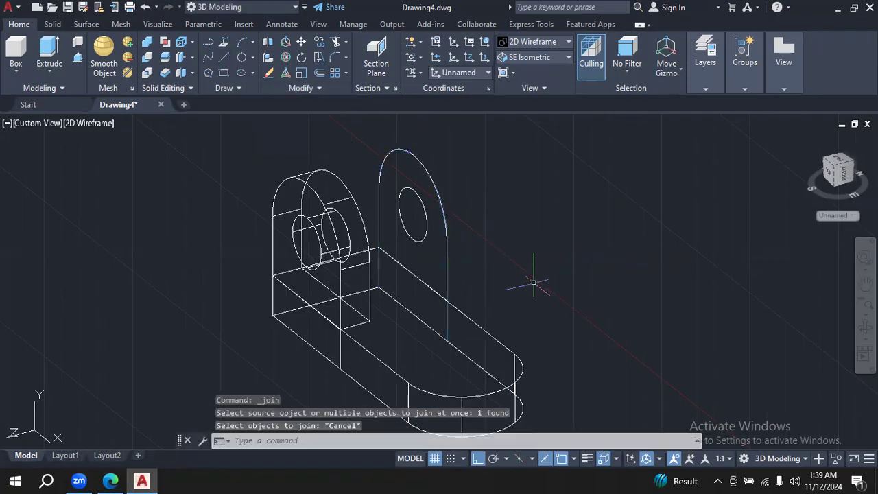
- Draw a line along the base's lower rear edge, connecting the bottom ends of the rear lug's two vertical sides
left_click(223, 59)
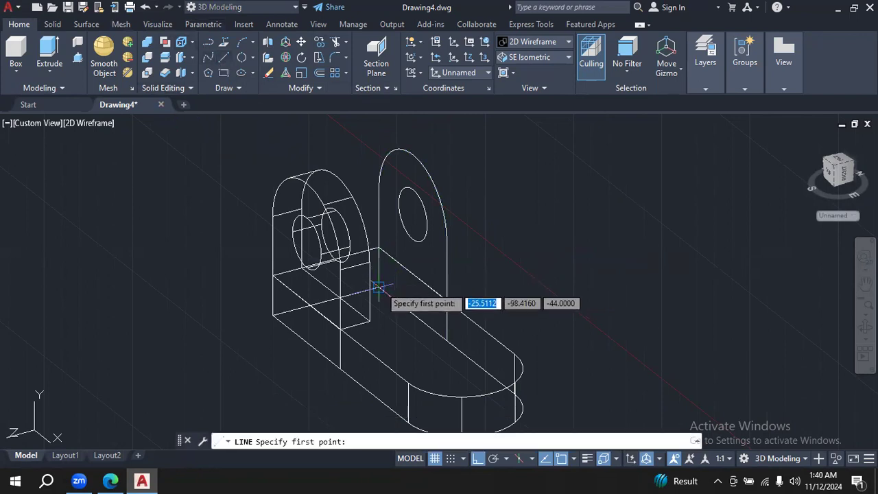
left_click(378, 287)
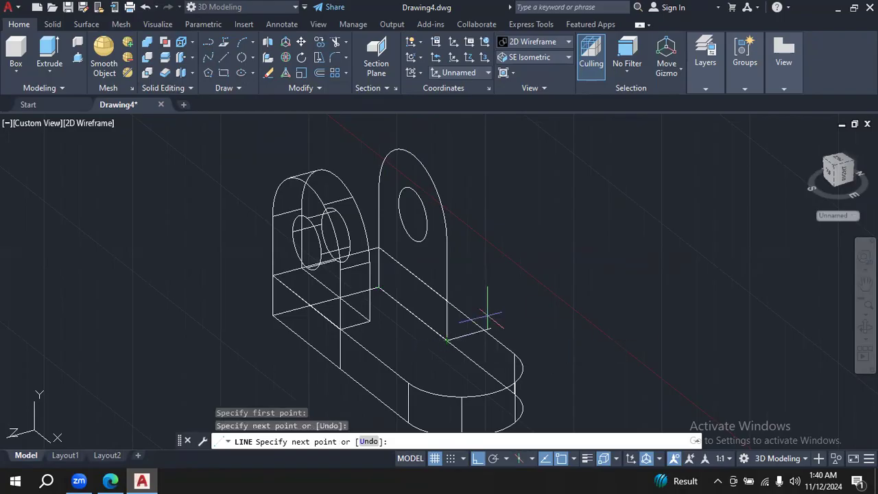
key("Escape")
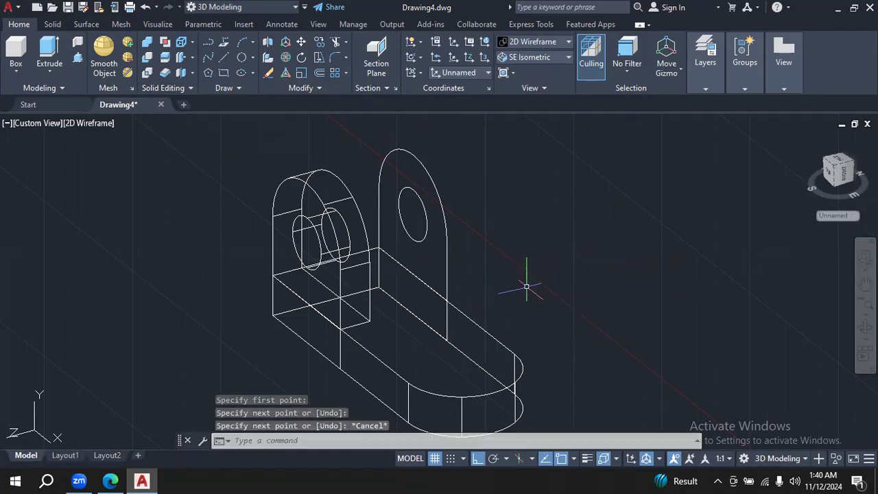
- Join the rear lug's outline and the bottom line into one closed polyline
left_click(318, 87)
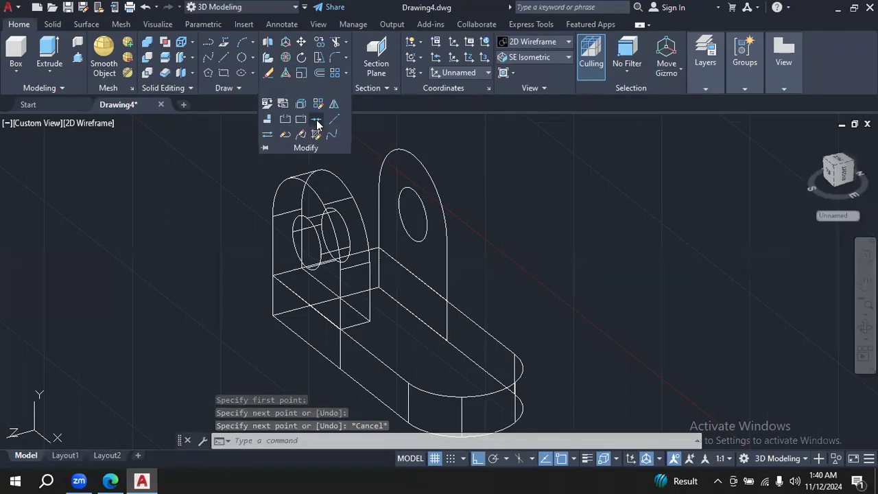
left_click(316, 119)
left_click(378, 223)
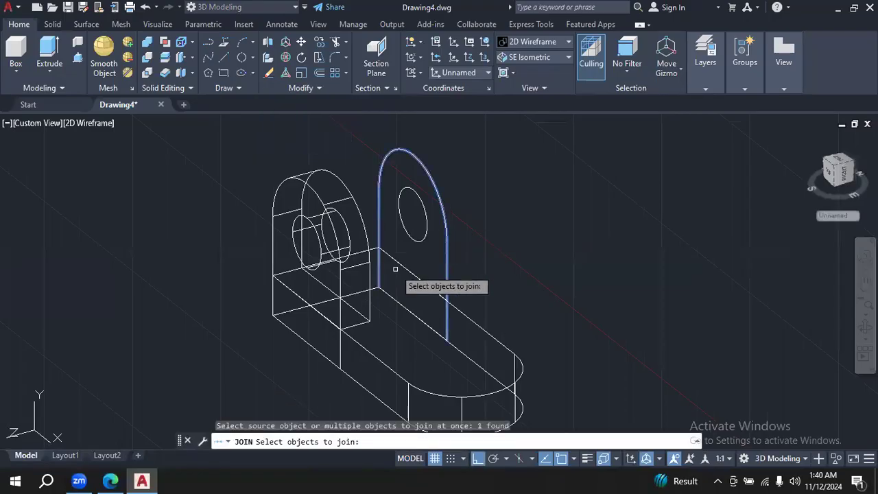
left_click(400, 304)
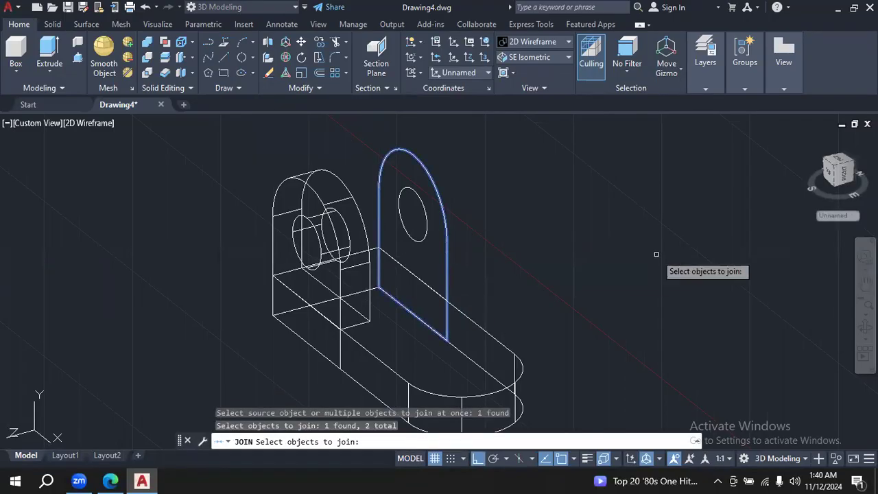
key("Return")
key("Escape")
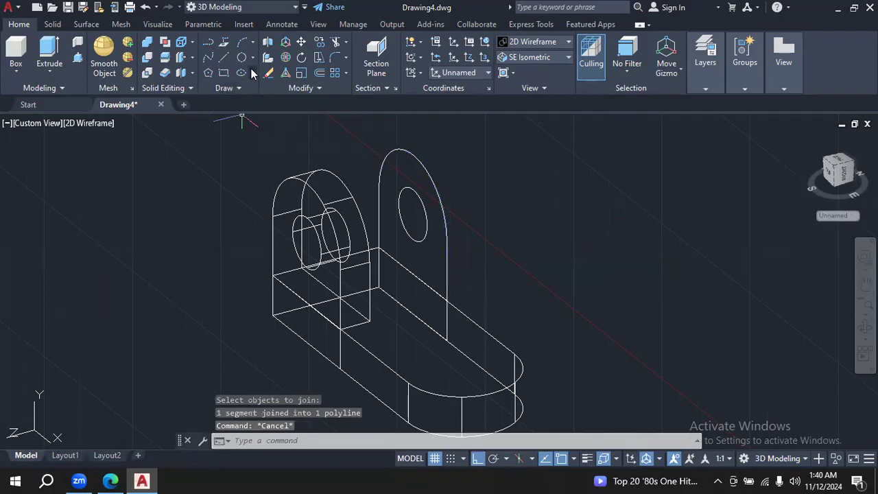
- Try to join the rear lug's closed outline with its hole circle
left_click(311, 89)
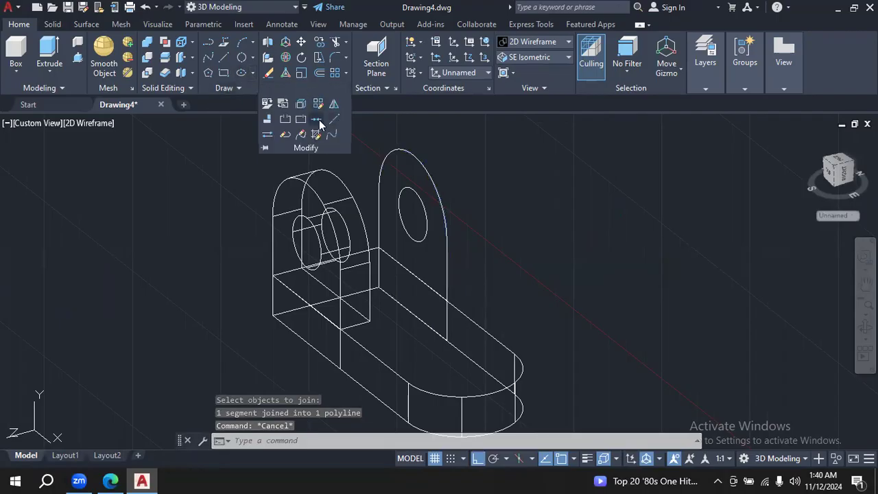
left_click(331, 134)
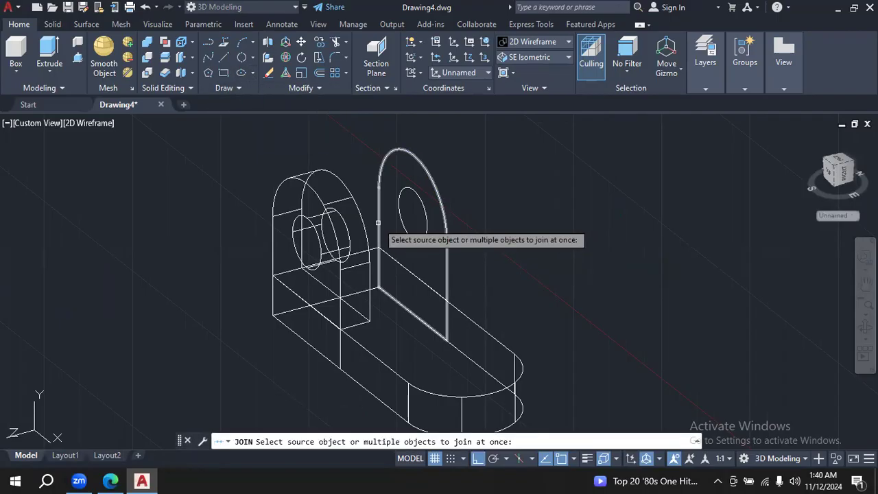
left_click(378, 222)
left_click(403, 232)
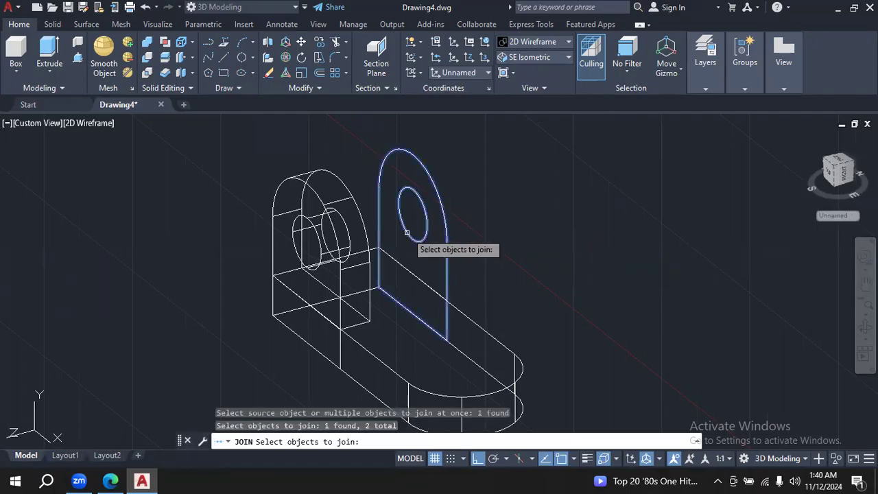
key("Return")
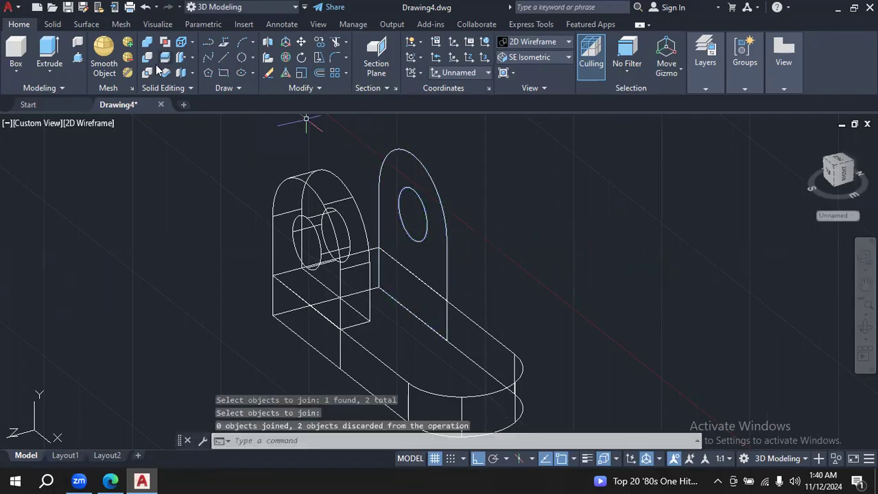
- Press-pull the rear lug's closed outline by 12 toward the front lug, and display the model in the Shades of Gray visual style
left_click(447, 248)
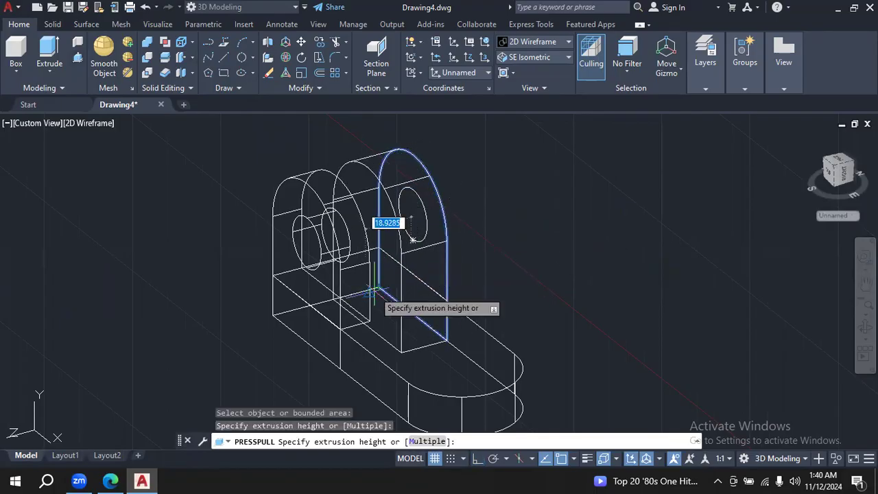
type("12")
key("Return")
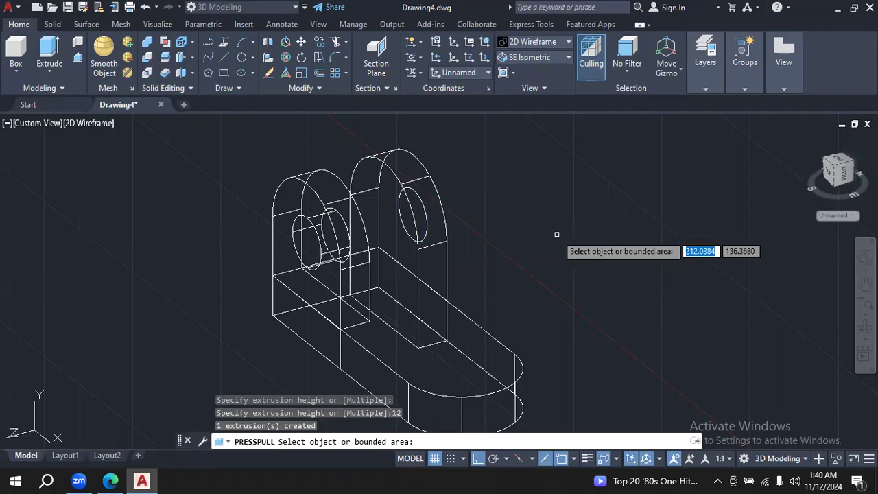
key("Return")
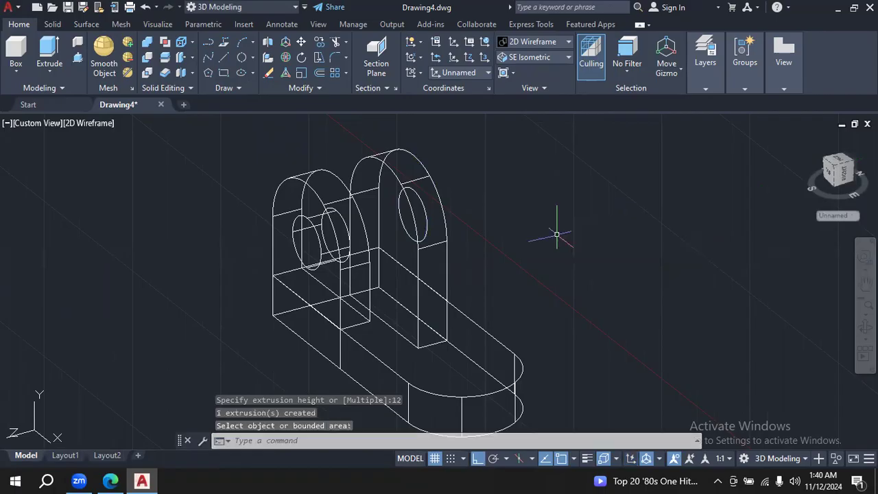
left_click(564, 40)
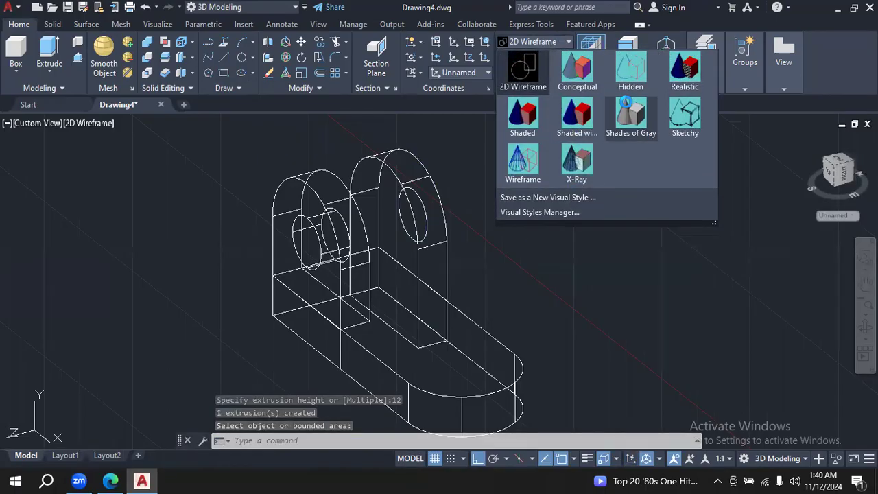
left_click(631, 116)
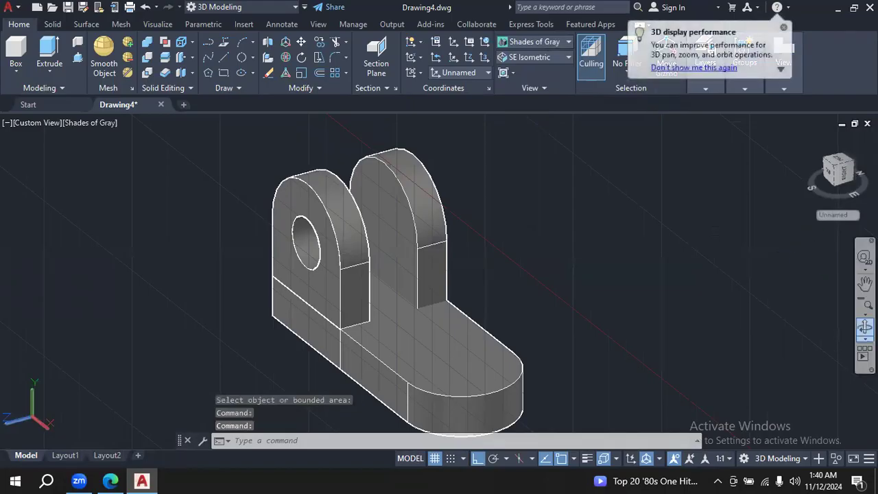
- Press-pull the circle on the rear lug's outer face through the lug's thickness to cut the hole
left_click(865, 327)
left_click_drag(665, 292, 556, 274)
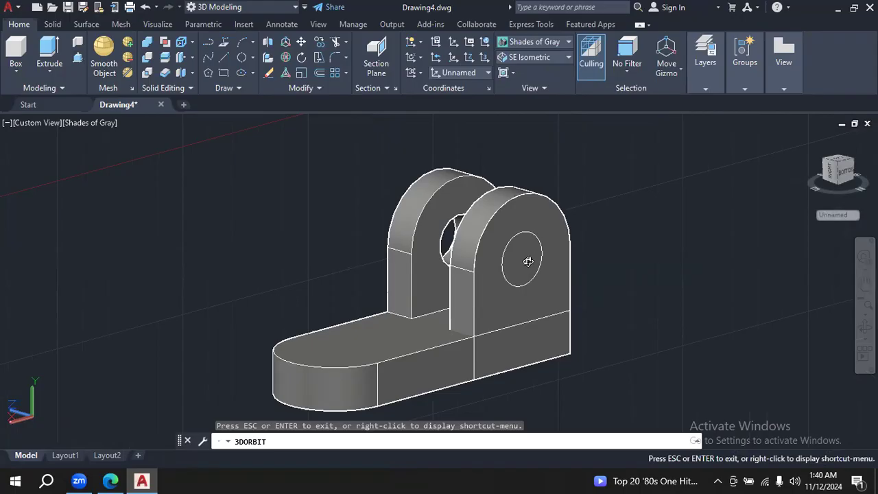
key("Escape")
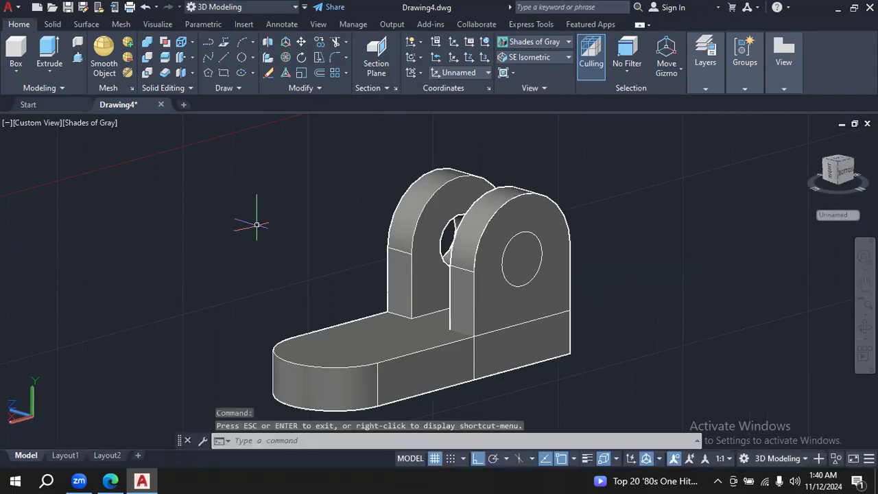
left_click(77, 57)
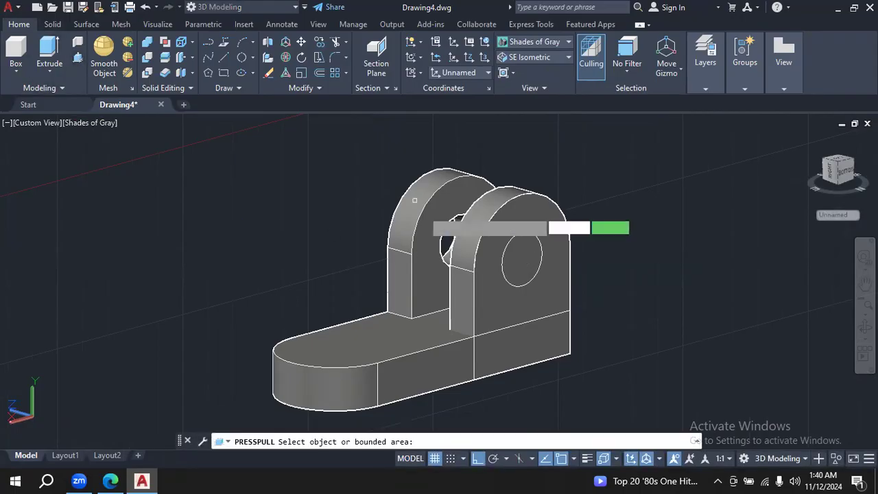
left_click(523, 265)
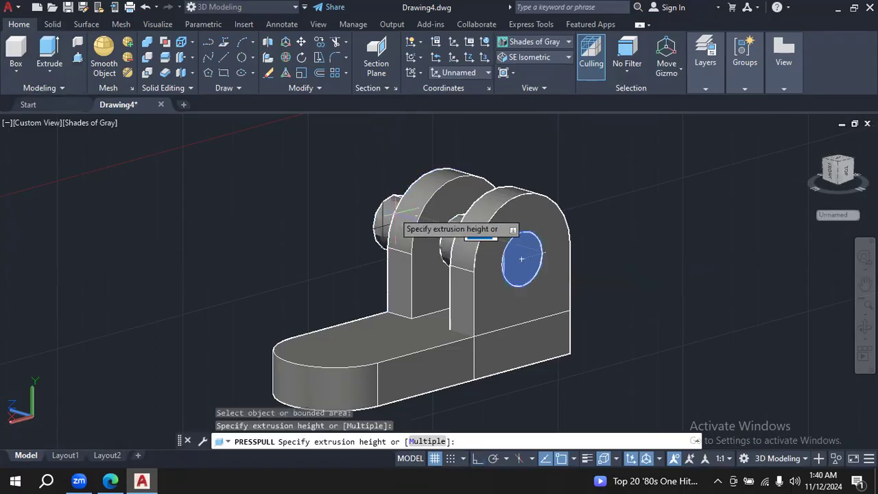
left_click(435, 234)
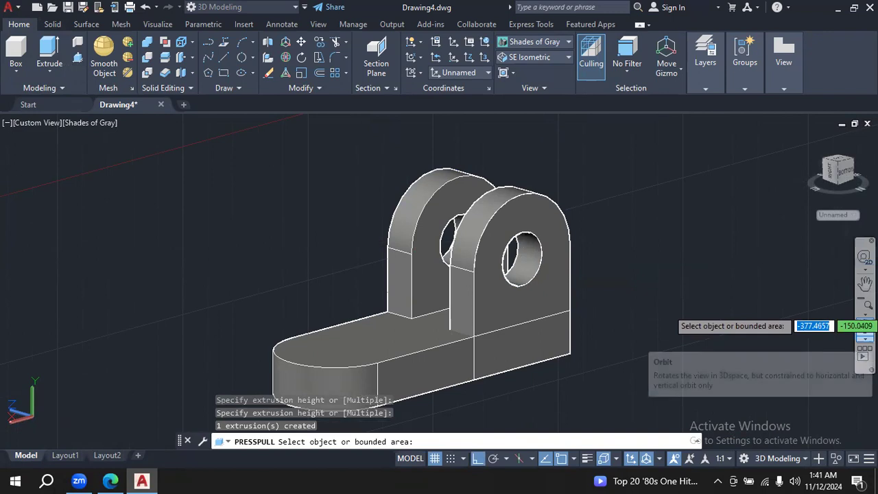
- Try to erase the object whose rectangular outline shows on the base's underside along the rear edge
left_click(864, 338)
left_click_drag(663, 302, 800, 298)
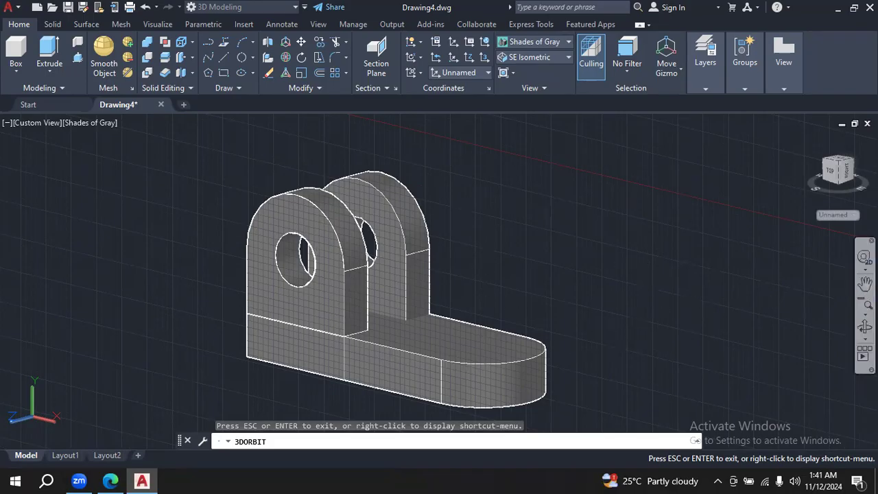
left_click_drag(577, 336, 611, 238)
key("Escape")
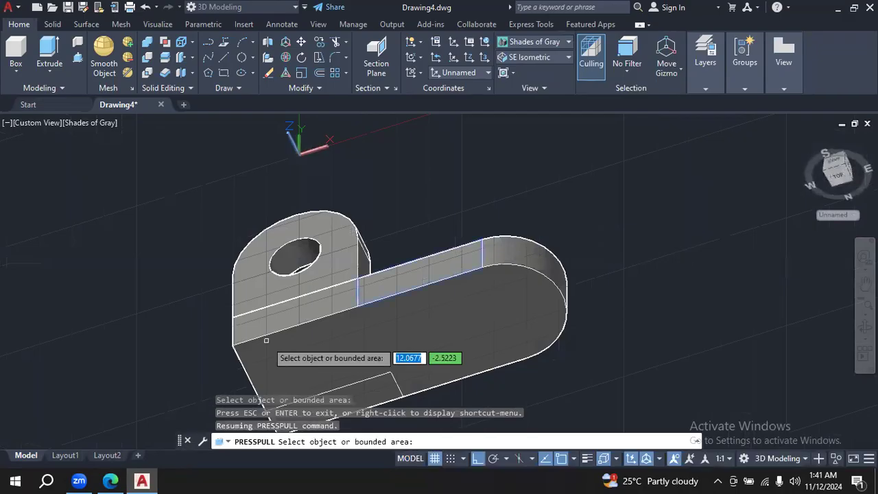
key("Escape")
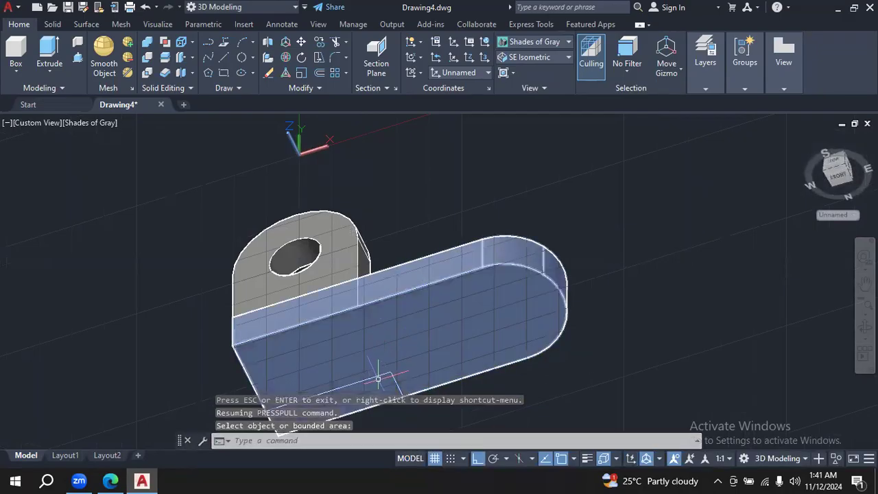
left_click(385, 375)
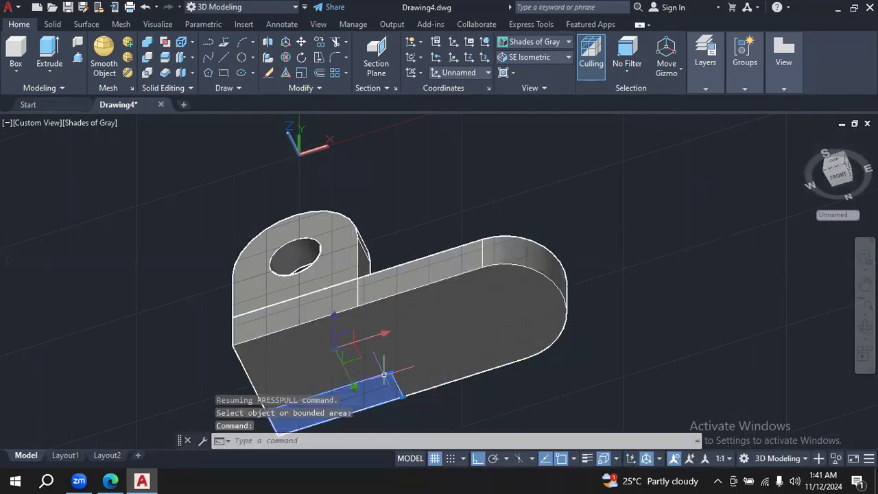
key("Delete")
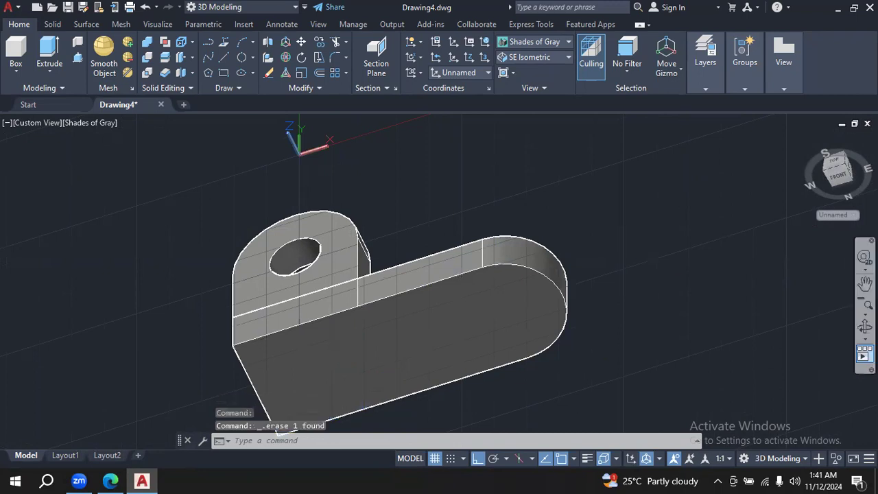
- Check the lugs from the side and undo the last erase
left_click(866, 328)
left_click_drag(623, 251, 587, 319)
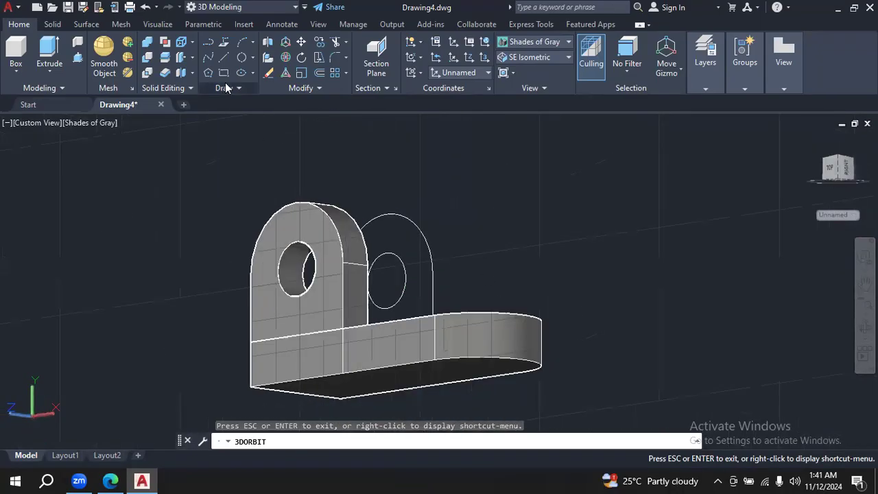
left_click(145, 7)
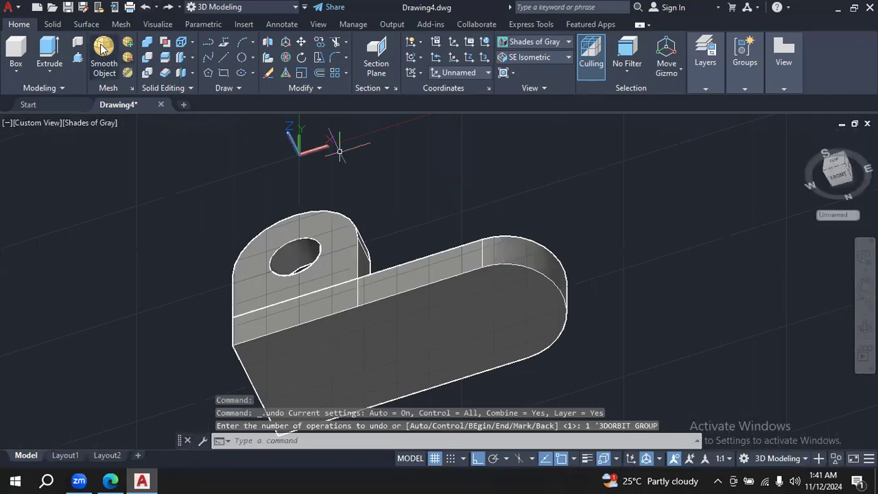
left_click(144, 6)
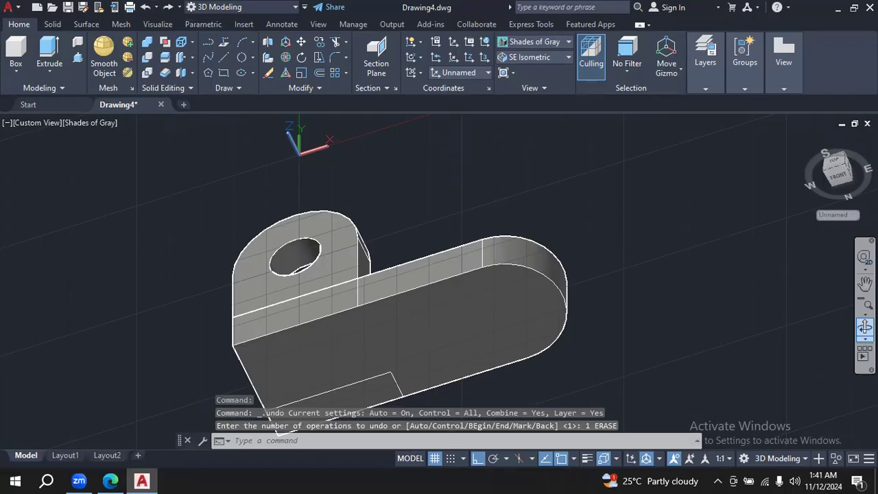
- Check the slot in the PDF drawing in Edge, mark its arc centre nearest the lugs with a red line, and return to AutoCAD
left_click(865, 327)
left_click_drag(512, 199, 495, 318)
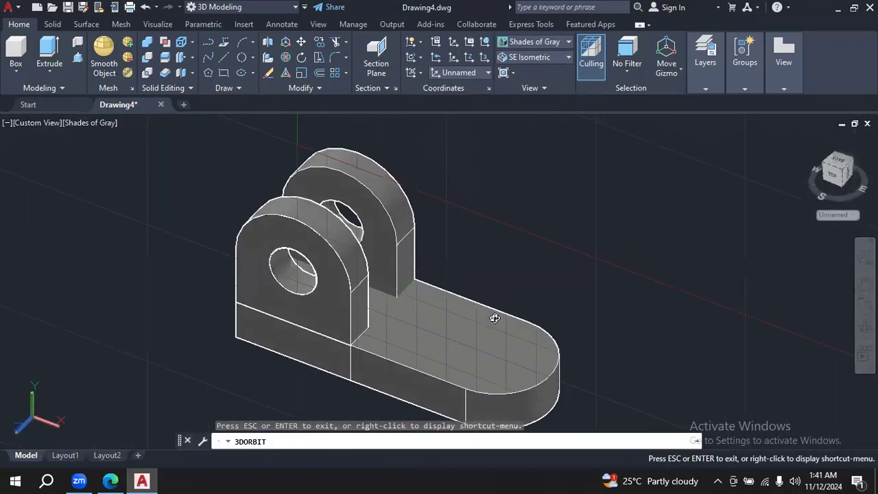
mouse_move(584, 283)
left_mouse_down()
mouse_move(617, 212)
mouse_move(592, 289)
left_mouse_up()
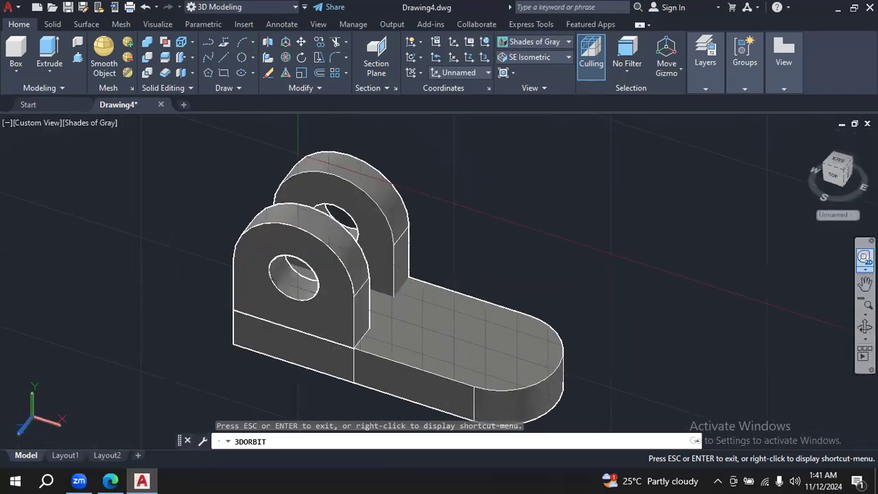
left_click(865, 283)
mouse_move(516, 324)
left_mouse_down()
mouse_move(559, 255)
mouse_move(532, 264)
left_mouse_up()
left_click(110, 480)
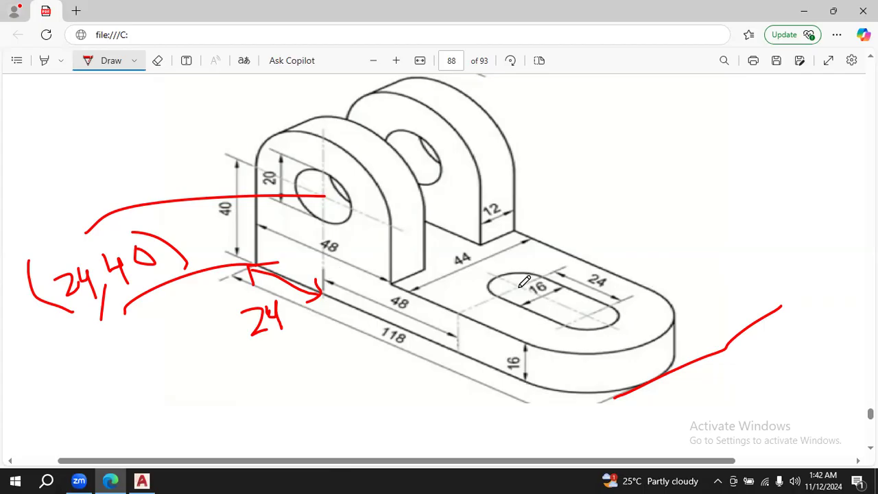
left_click_drag(521, 285, 637, 188)
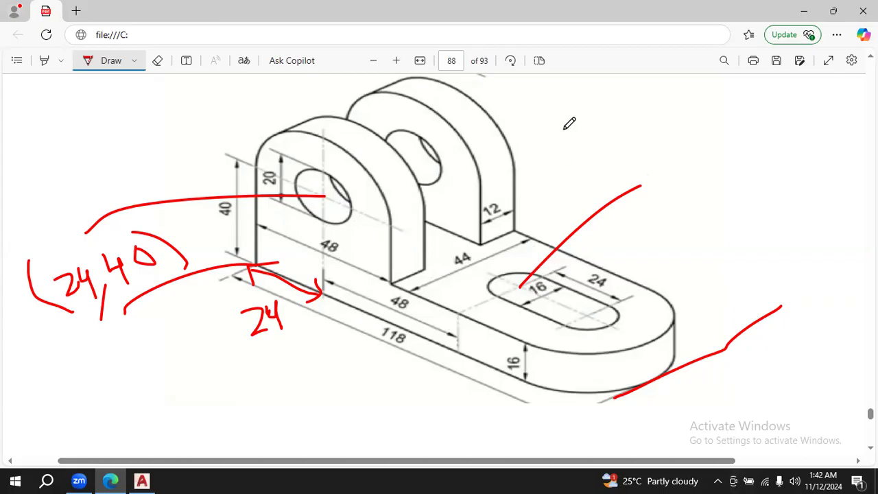
left_click(142, 480)
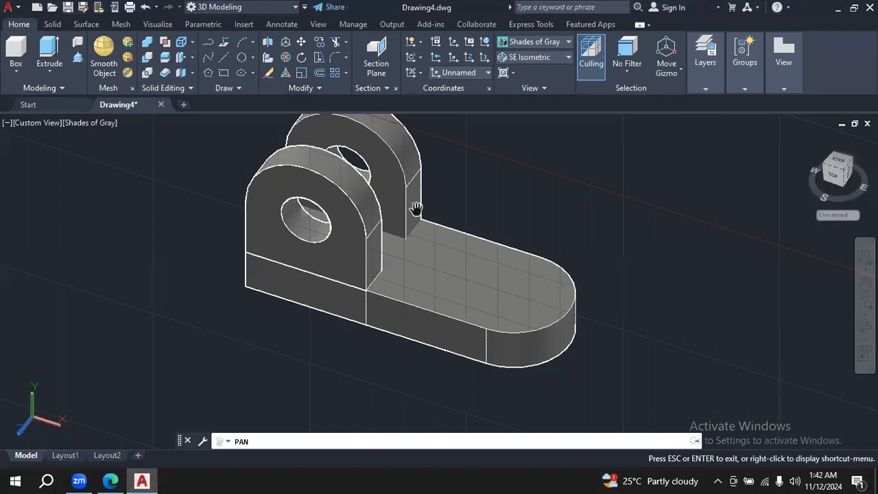
left_click_drag(460, 267, 451, 243)
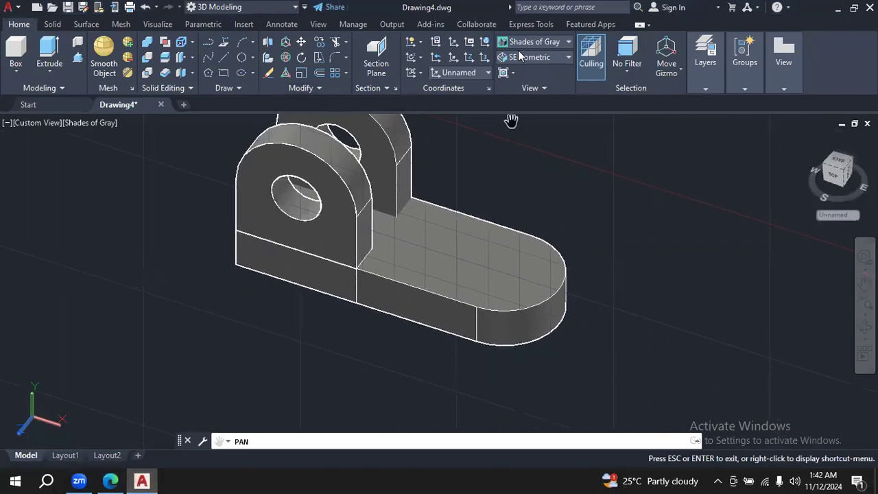
- Show the bracket in the 2D Wireframe visual style, seen from a lower angle
left_click(562, 42)
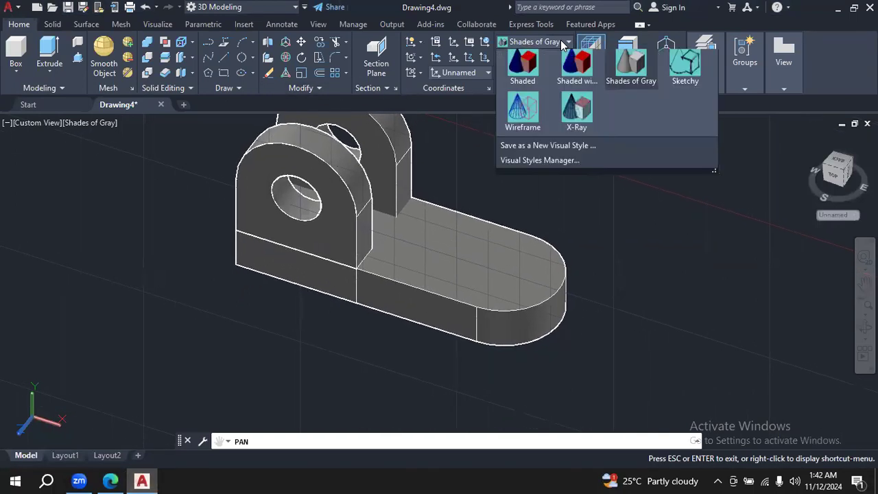
left_click(520, 73)
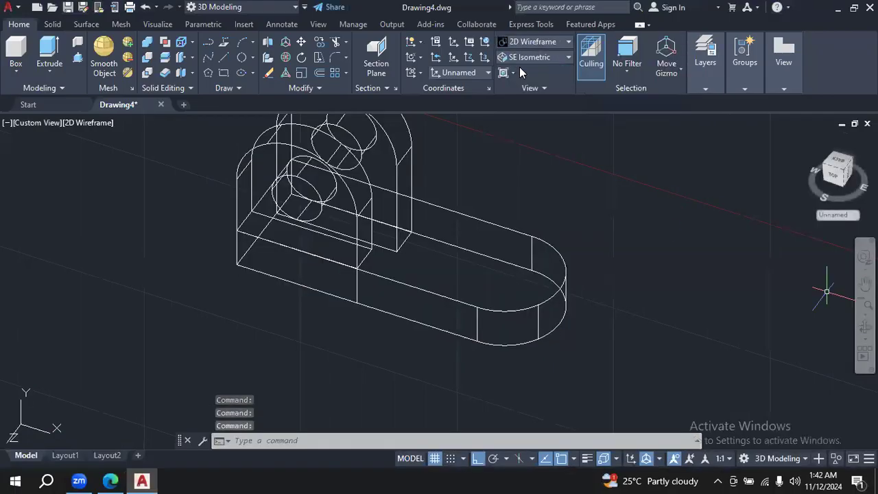
left_click(865, 327)
left_click_drag(741, 326, 718, 280)
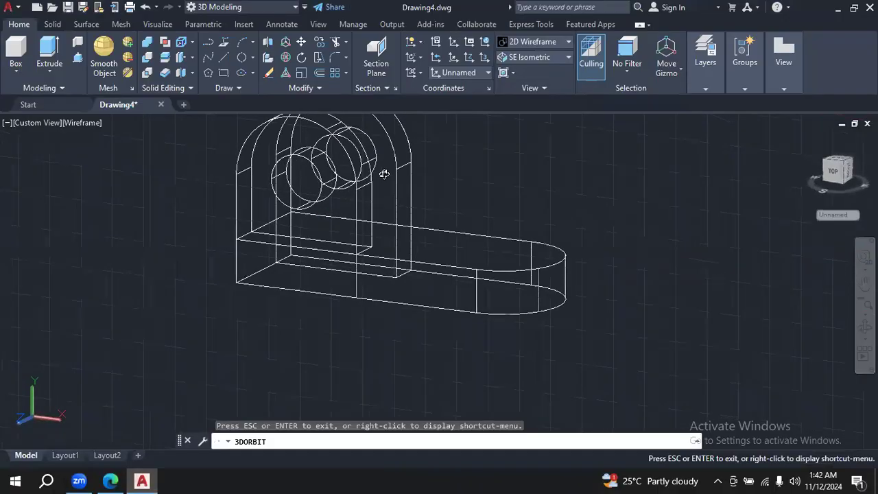
- Draw a vertical line from the hole centre on the front lug's inner face down to below the base
left_click(224, 58)
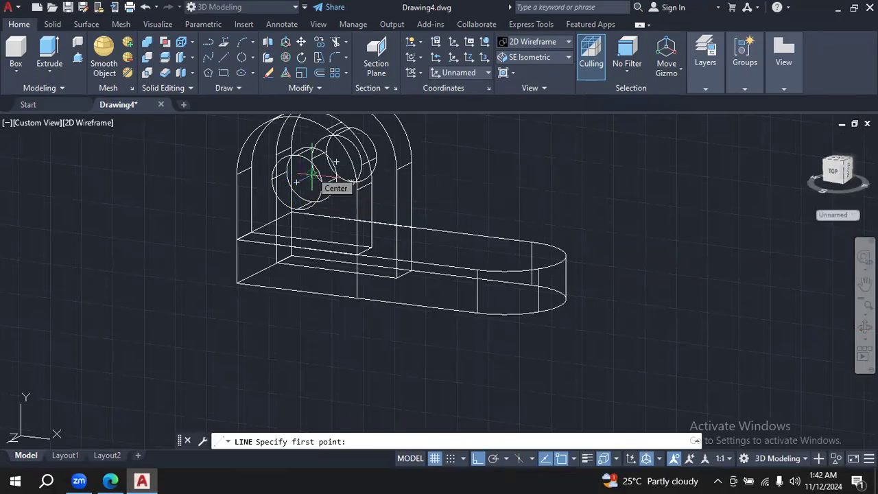
left_click(312, 177)
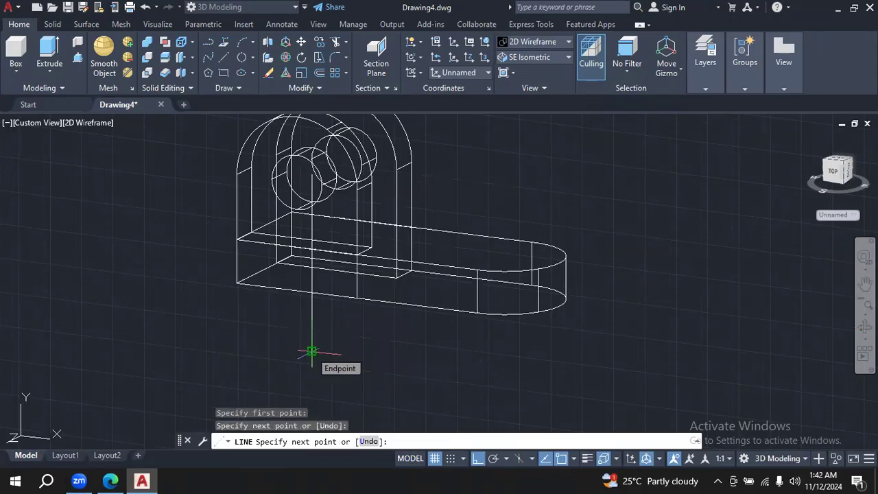
left_click(312, 352)
key("Escape")
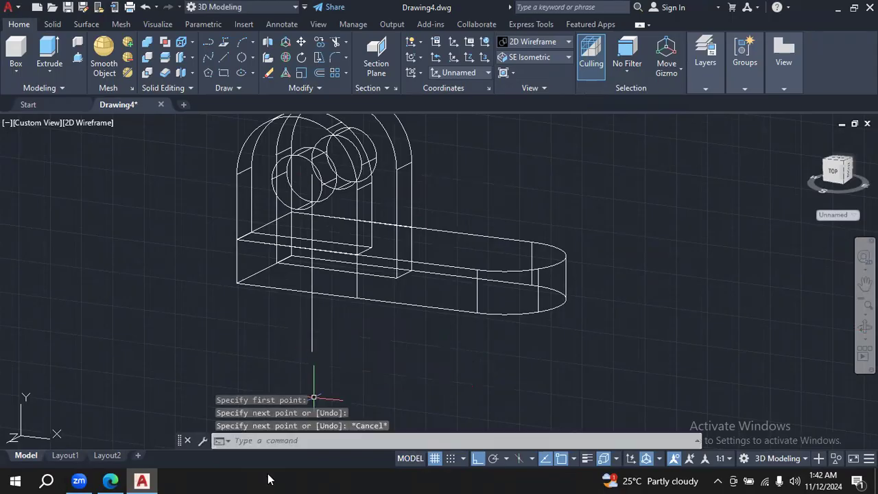
- Check the slot centre distance in the PDF drawing in Edge, then offset the vertical line in AutoCAD by 48 towards the base's rounded end
left_click(111, 481)
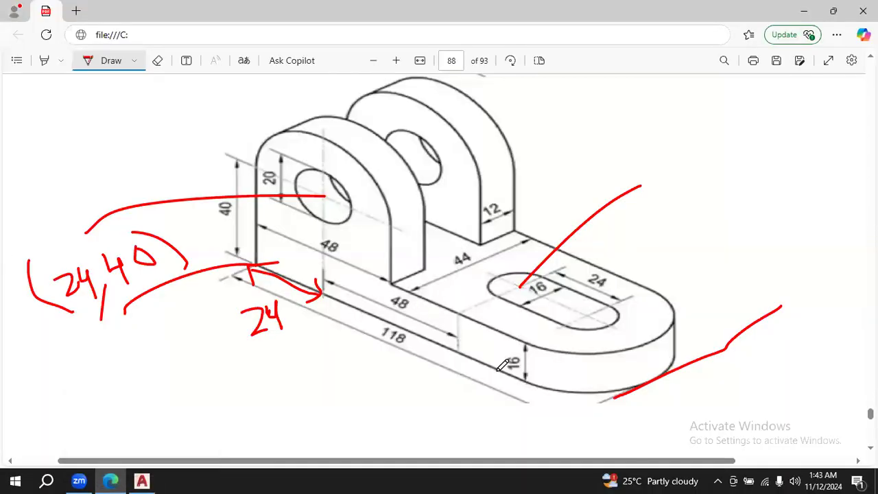
left_click(141, 481)
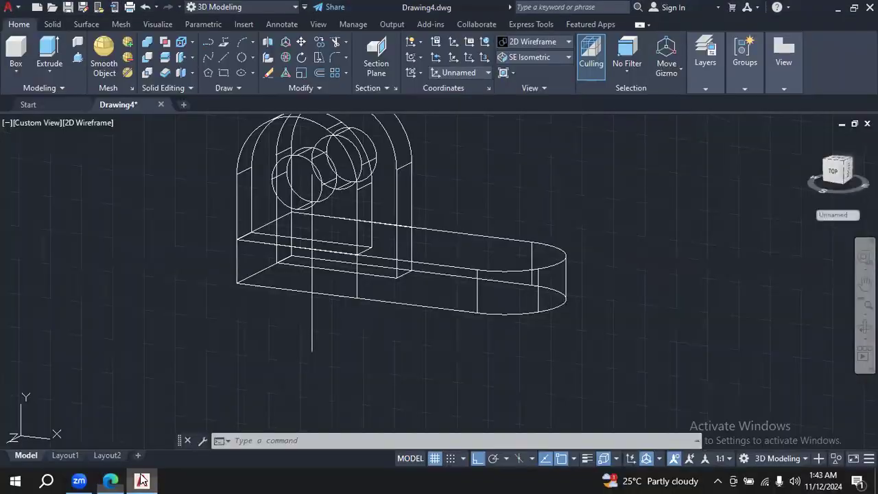
left_click(319, 73)
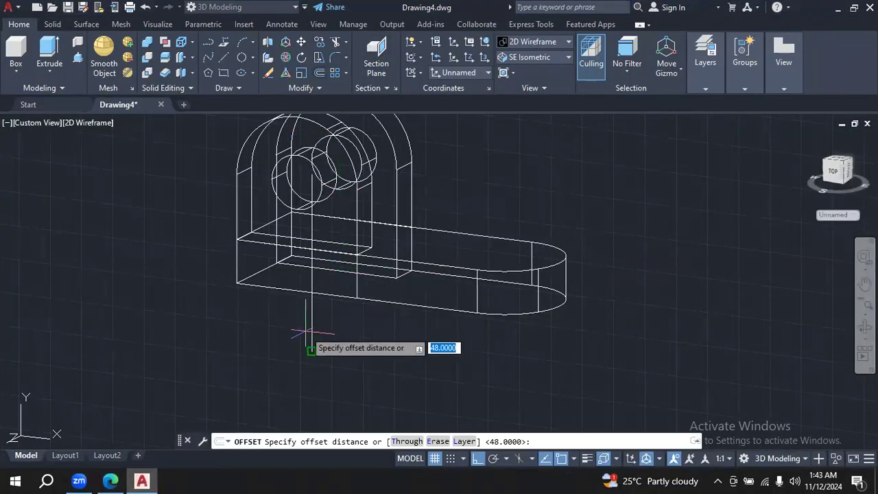
key("BackSpace")
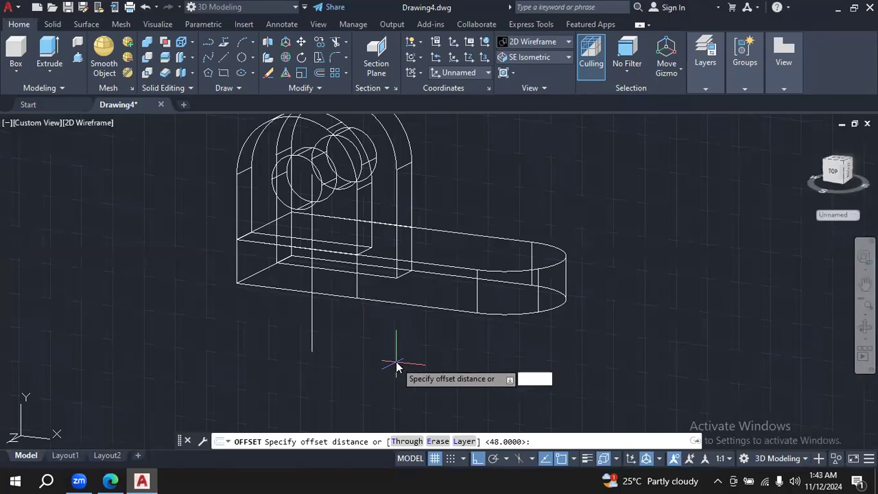
key("Return")
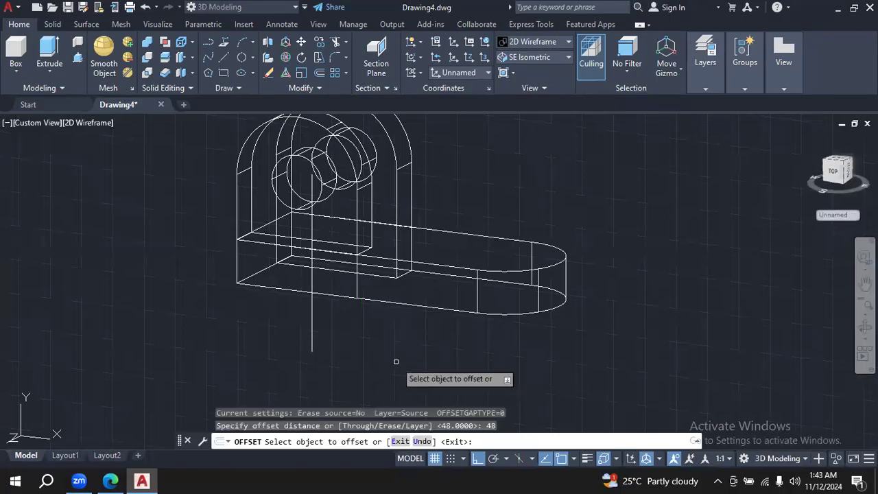
left_click(311, 334)
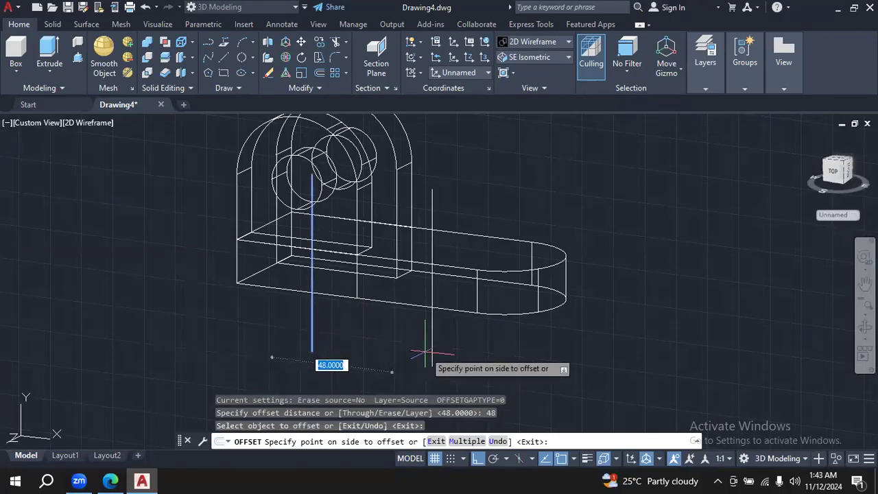
left_click(426, 353)
key("Escape")
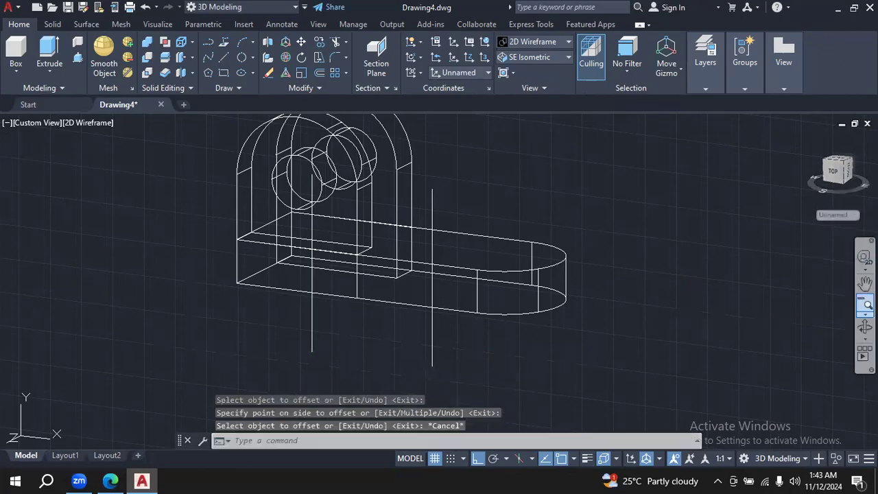
- Recheck the PDF drawing in Edge, then in AutoCAD draw a line about 87 units long from the offset line's midpoint across the base along -Z
left_click(865, 328)
left_click_drag(647, 257, 308, 314)
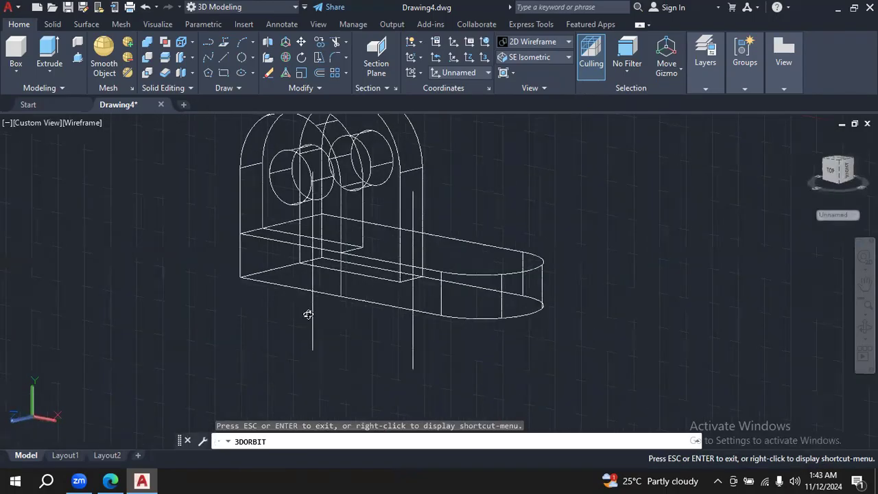
left_click(110, 480)
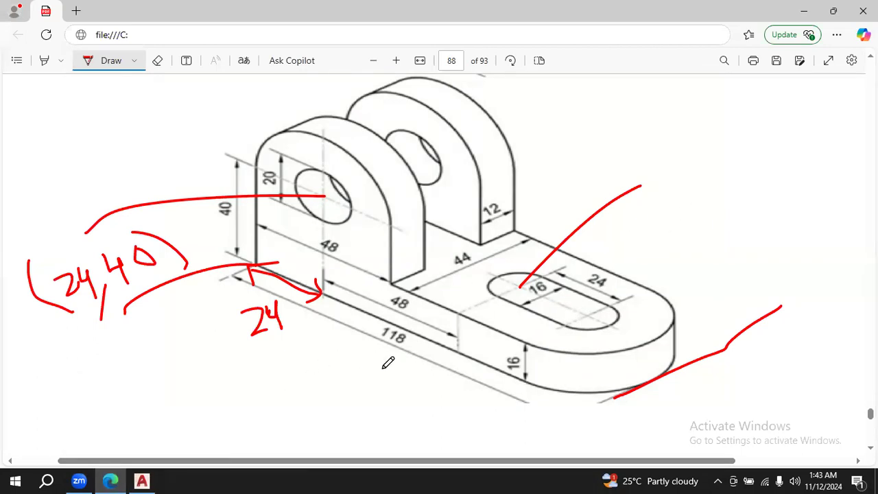
left_click(142, 480)
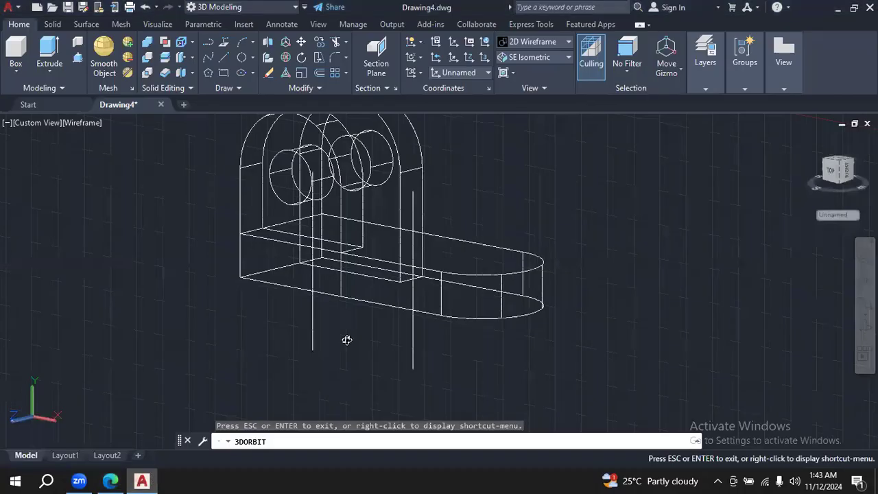
left_click_drag(604, 209, 584, 259)
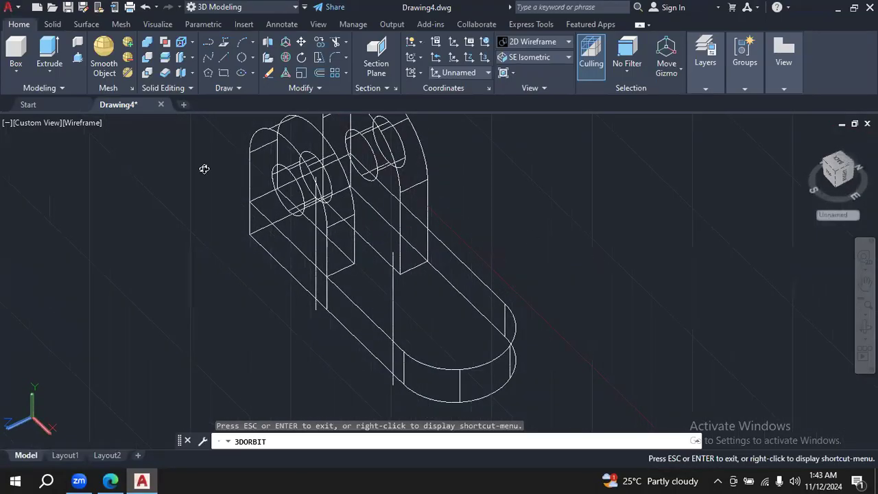
left_click(224, 58)
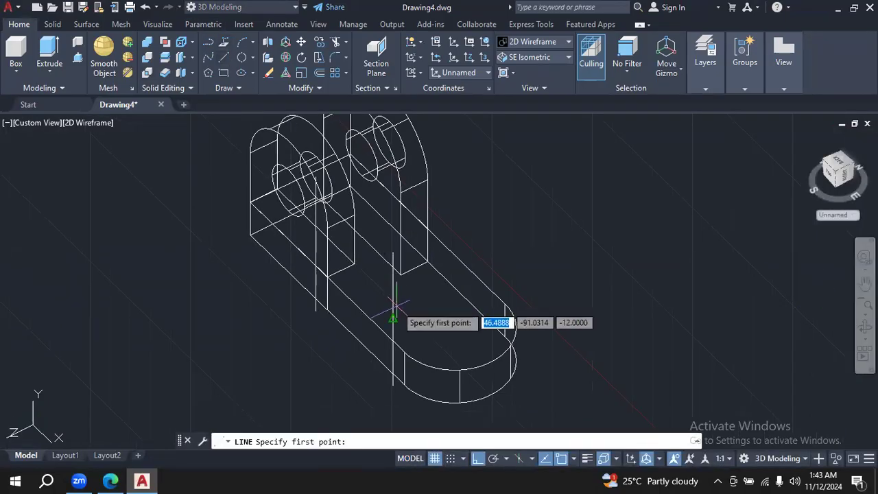
left_click(393, 317)
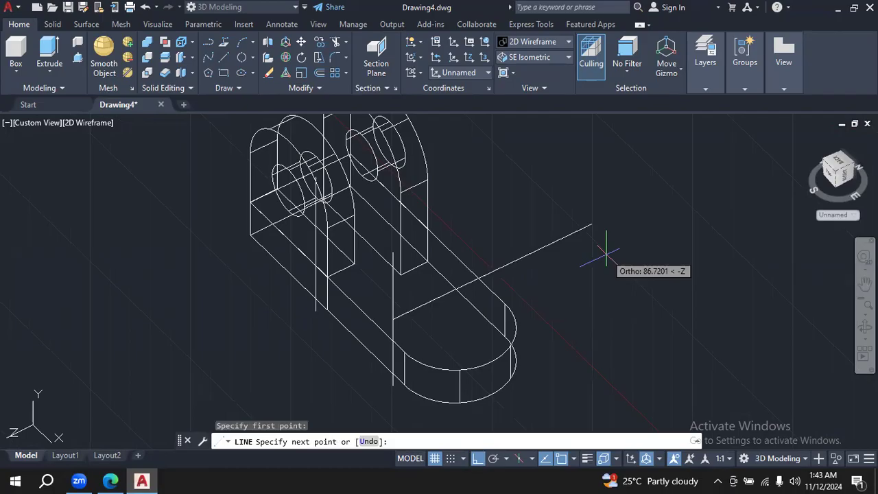
left_click(606, 253)
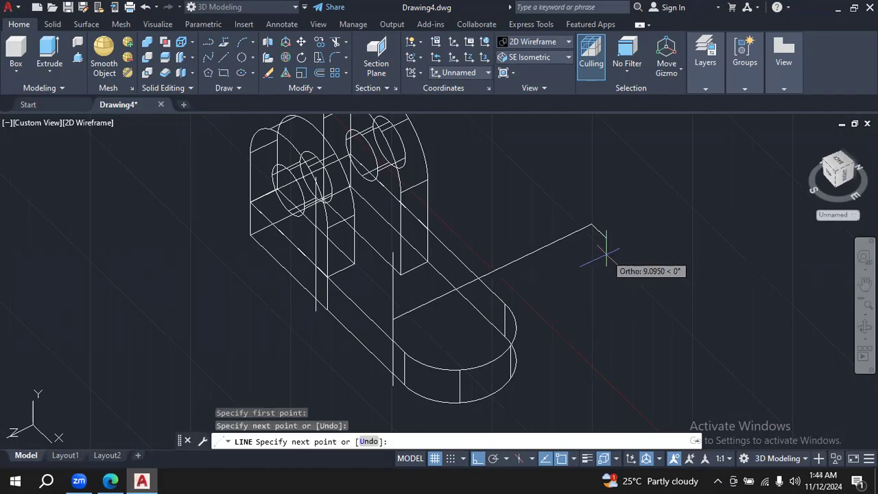
key("Escape")
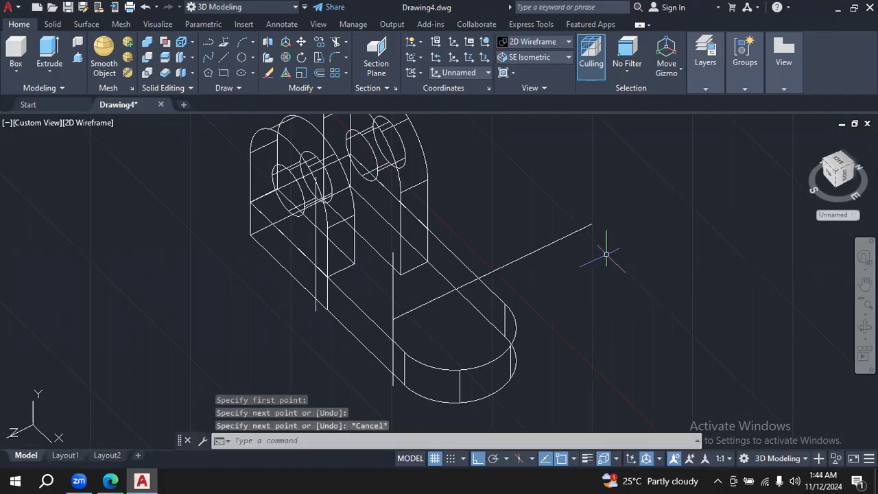
- Mark the 44 spacing and the rear lug's 12-thick bottom edge in red on the PDF drawing in Edge, and handwrite a 2 above the slot
left_click(109, 480)
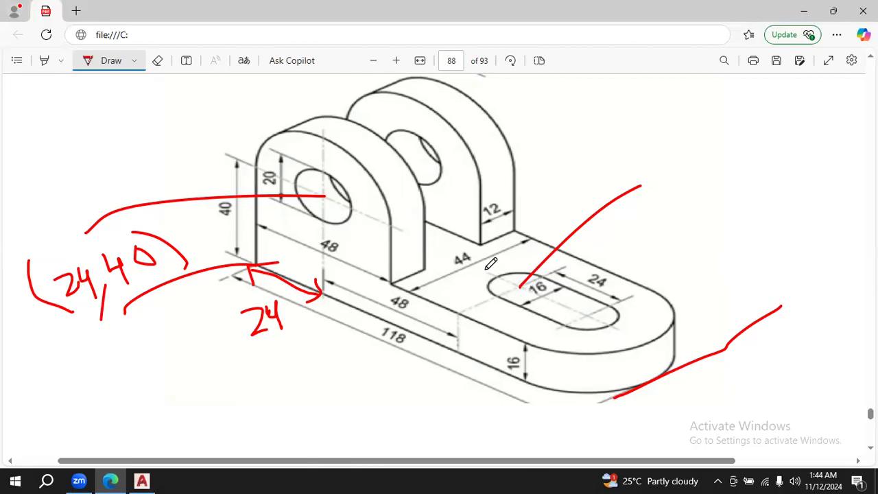
left_click_drag(464, 256, 540, 307)
left_click_drag(483, 242, 520, 232)
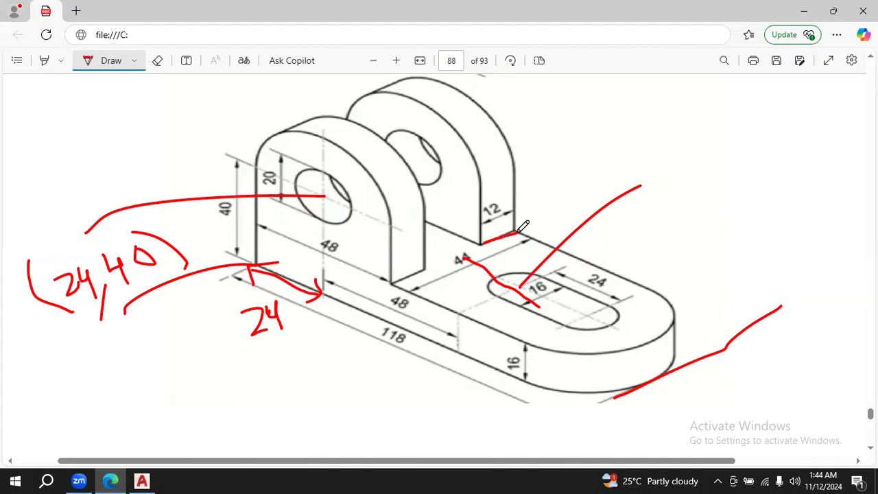
mouse_move(575, 125)
left_mouse_down()
mouse_move(594, 123)
mouse_move(594, 132)
left_mouse_up()
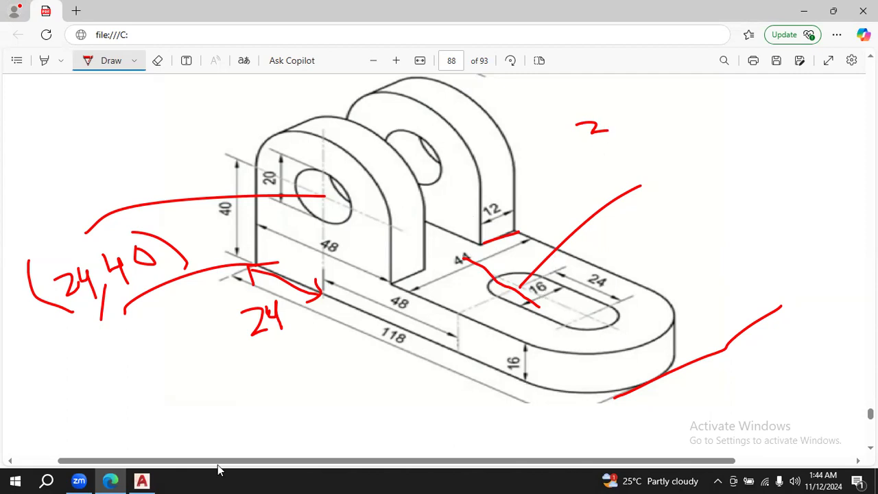
left_click(143, 480)
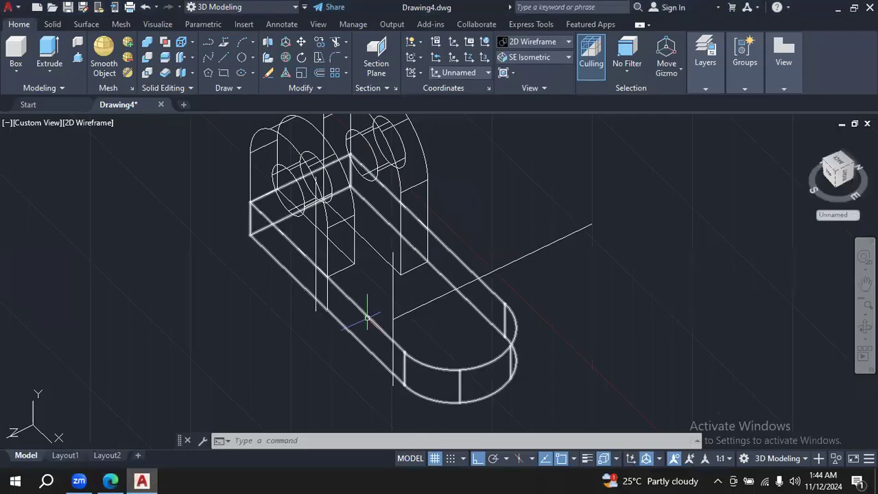
left_click(319, 73)
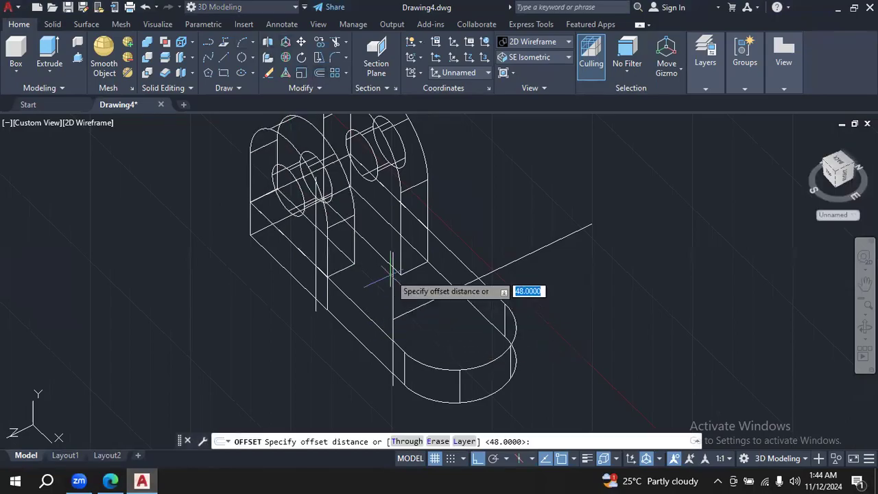
left_click(393, 385)
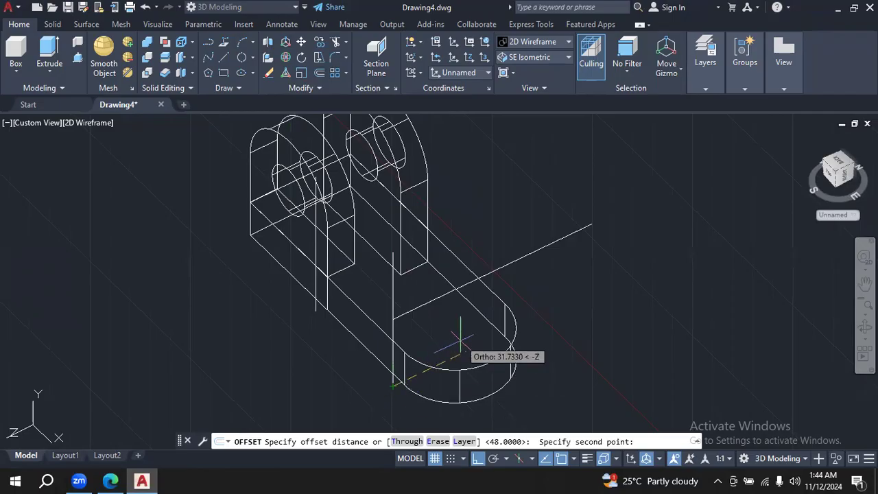
key("Escape")
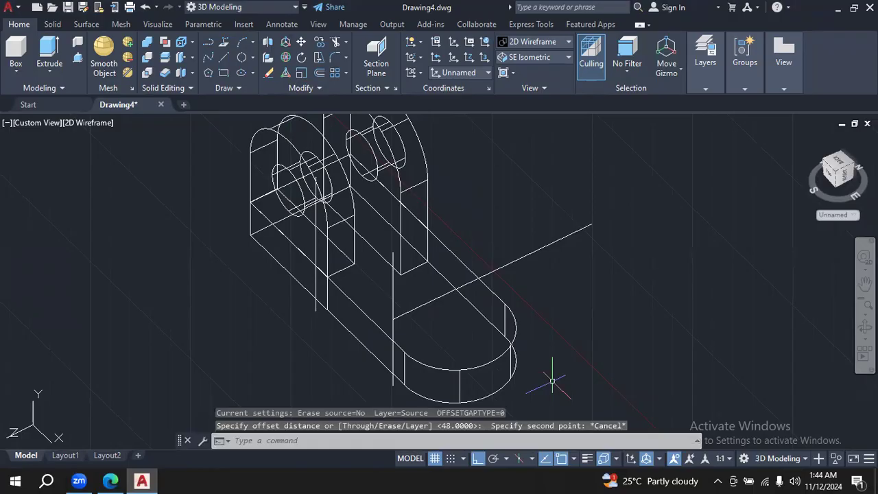
- Offset the vertical construction line at the slot centre by 10 towards the base's rounded end
key("Return")
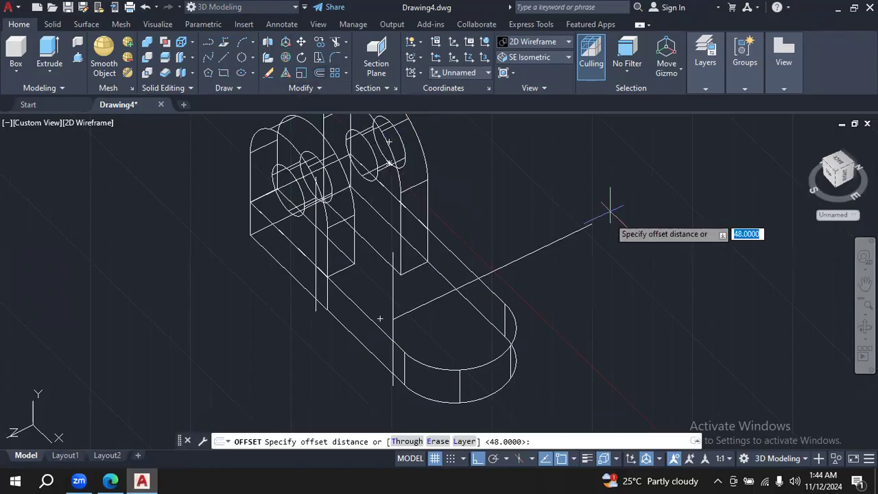
type("10")
key("Return")
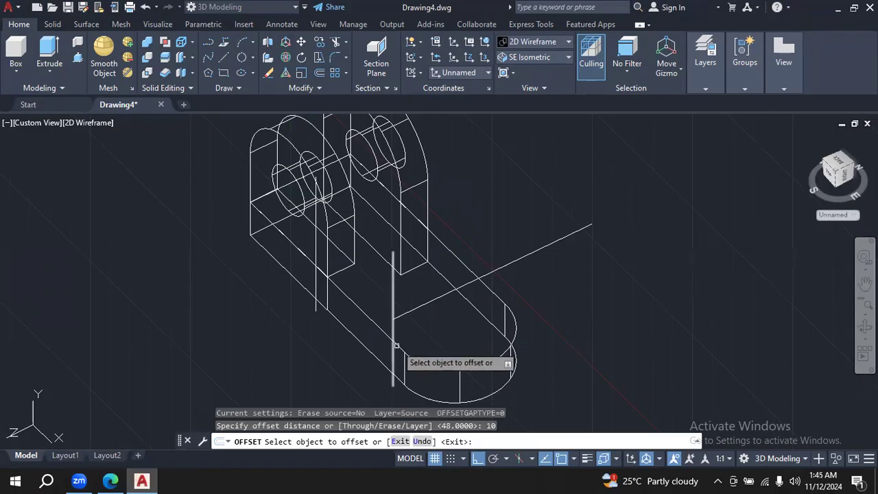
left_click(394, 310)
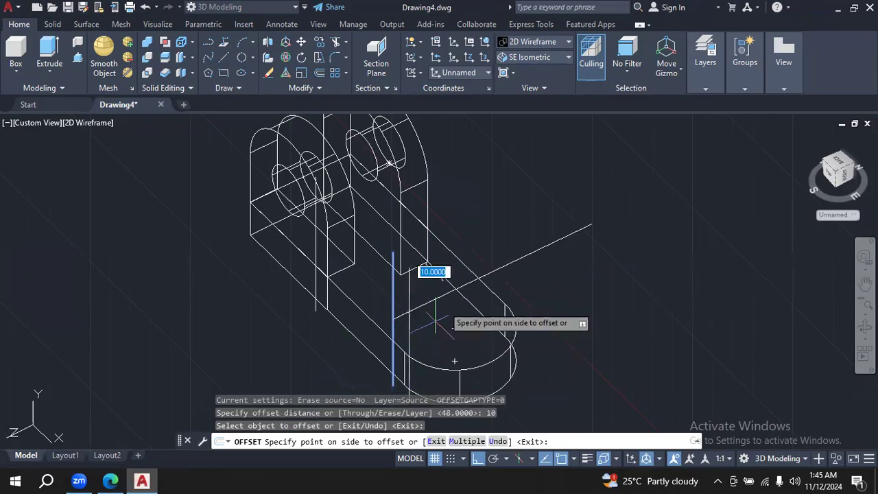
left_click(465, 268)
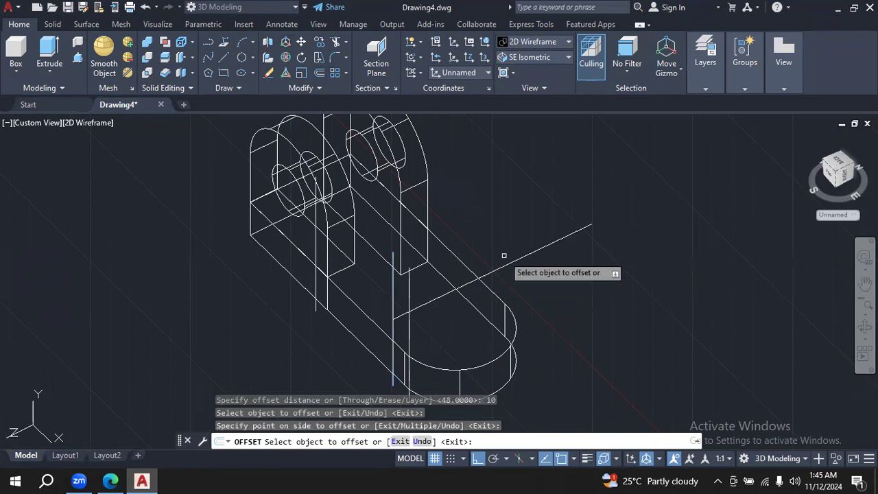
left_click(757, 307)
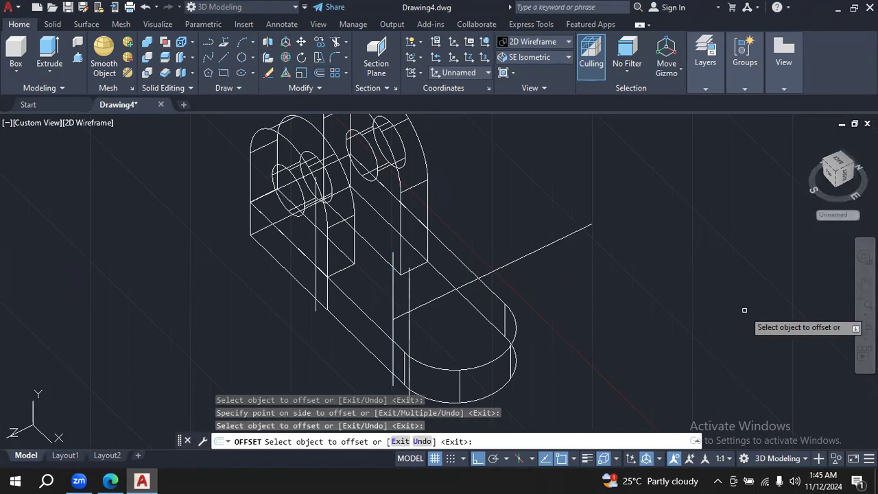
key("Escape")
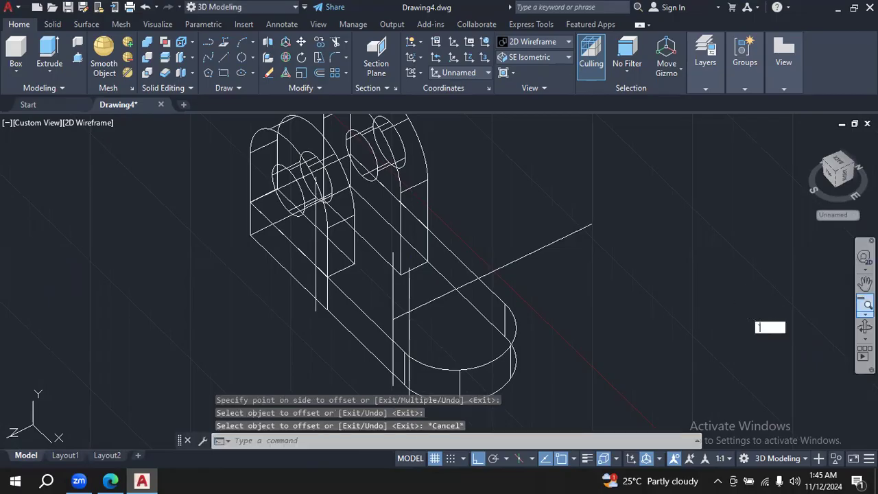
- Orbit the model slightly and set its visual style to Shades of Gray
left_click(865, 327)
left_click_drag(755, 340, 563, 329)
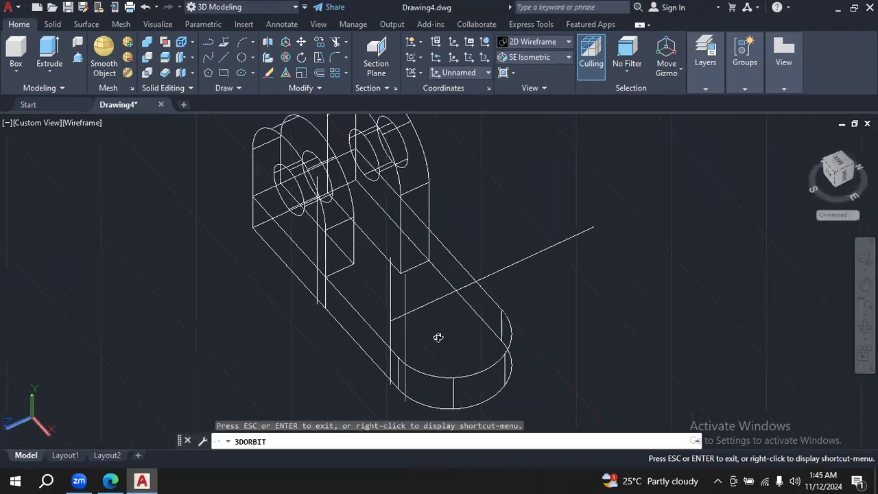
key("Escape")
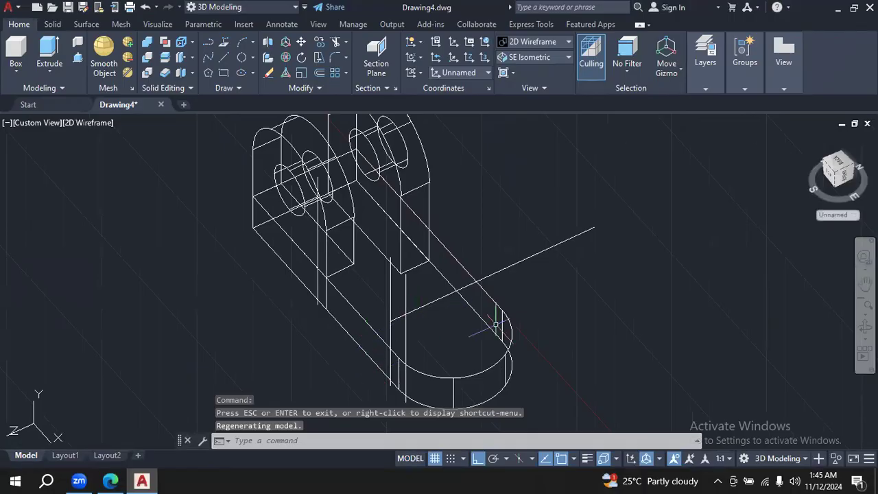
left_click(568, 59)
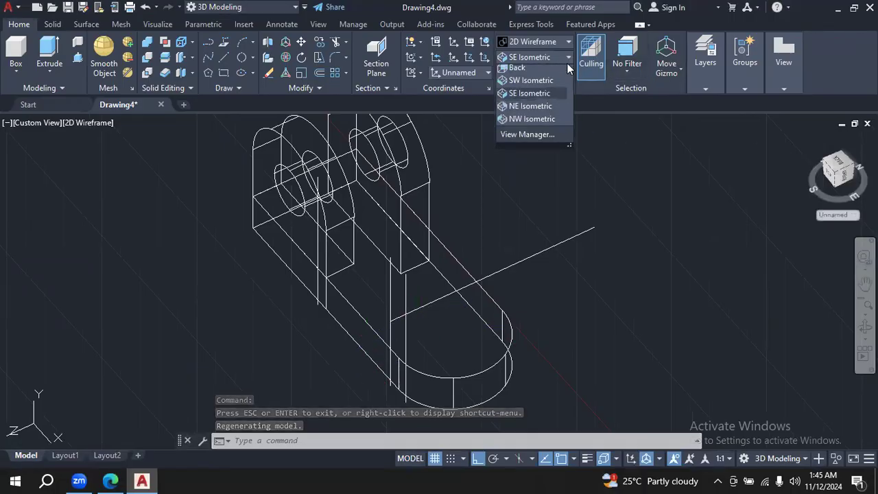
left_click(570, 44)
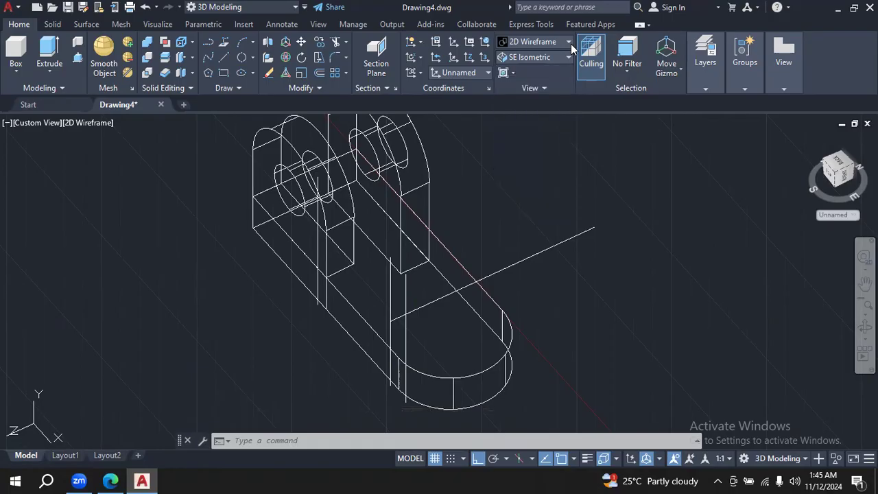
left_click(569, 42)
left_click(631, 117)
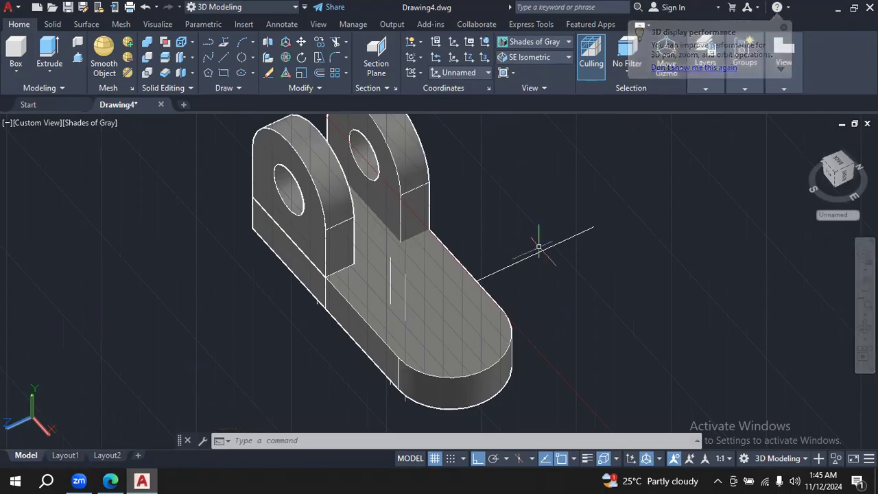
- Delete the three vertical construction lines and the long line running across the base
left_click(404, 295)
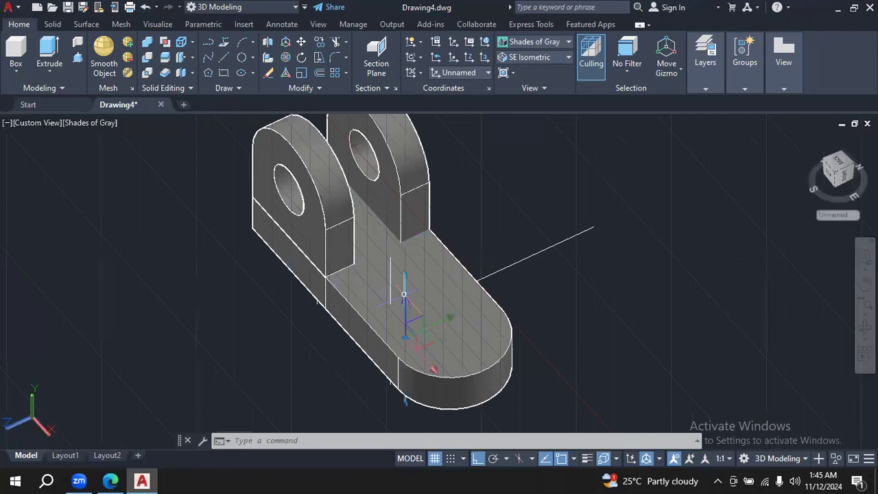
left_click(390, 278)
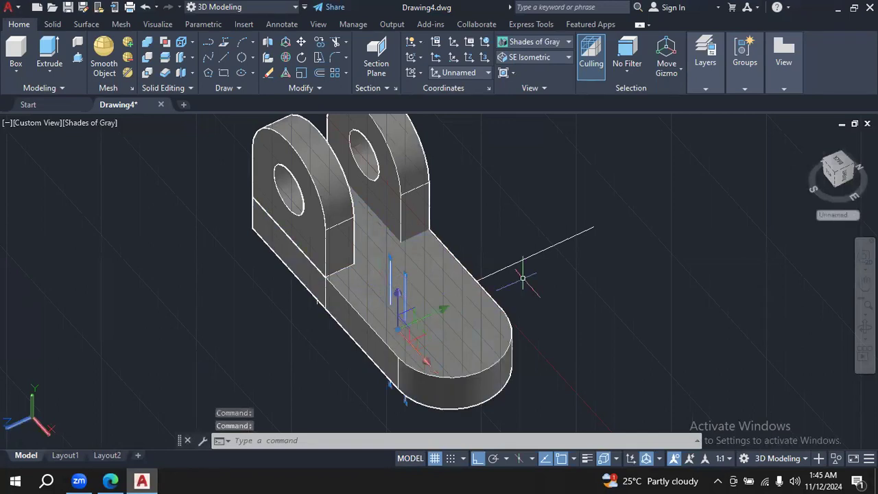
left_click(317, 303)
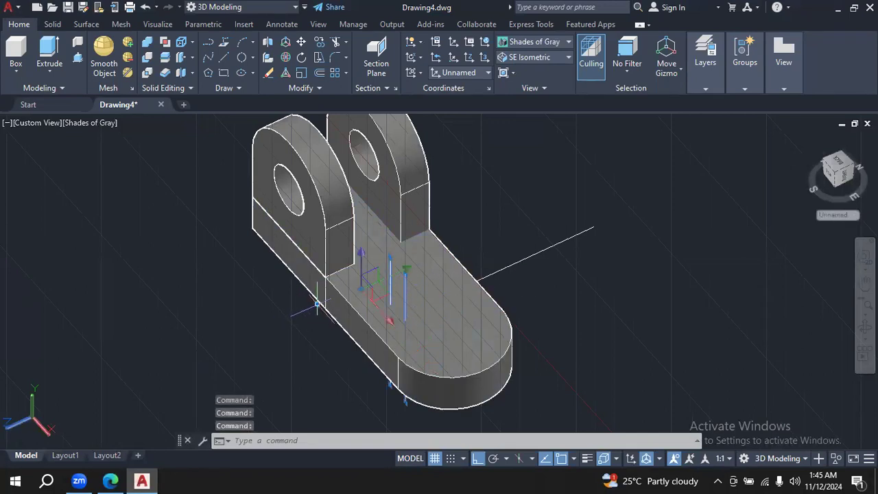
left_click(544, 251)
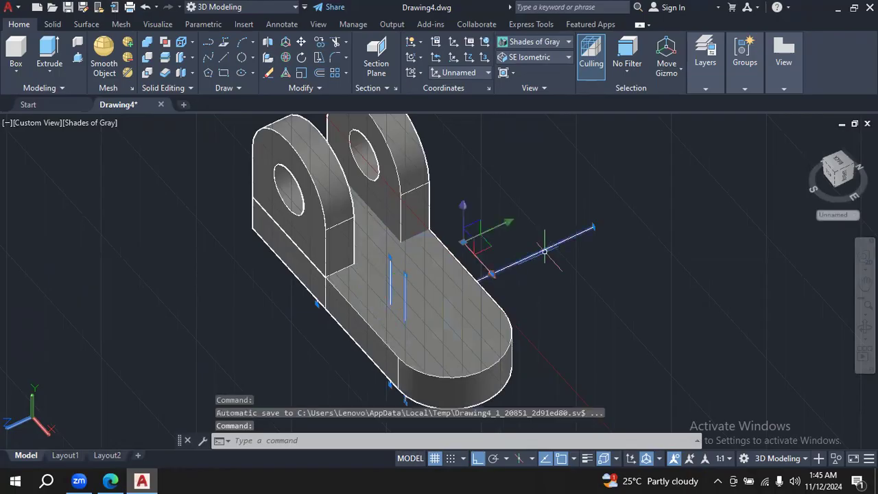
key("Delete")
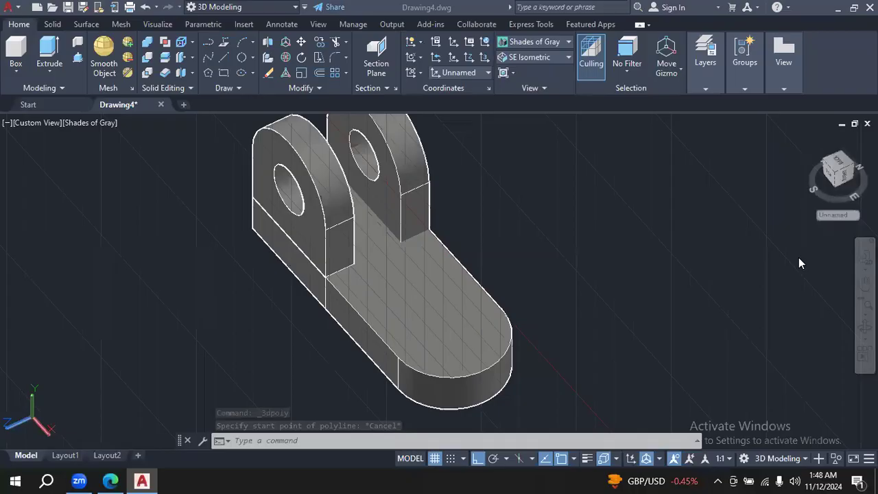
- In the PDF drawing in Edge, mark the ends of the lower 48 dimension in red and handwrite "(72," beside the slot centre's leader
left_click(110, 480)
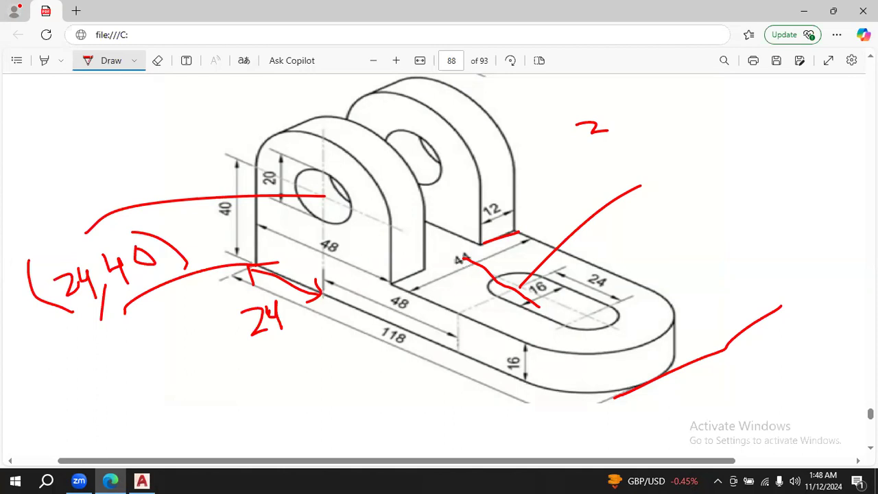
mouse_move(670, 134)
left_mouse_down()
mouse_move(654, 188)
mouse_move(663, 198)
left_mouse_up()
left_click(142, 481)
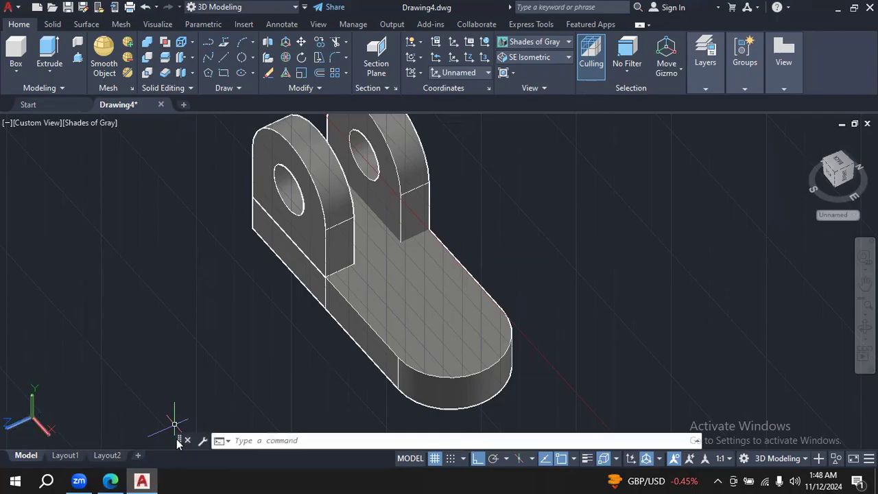
left_click(110, 481)
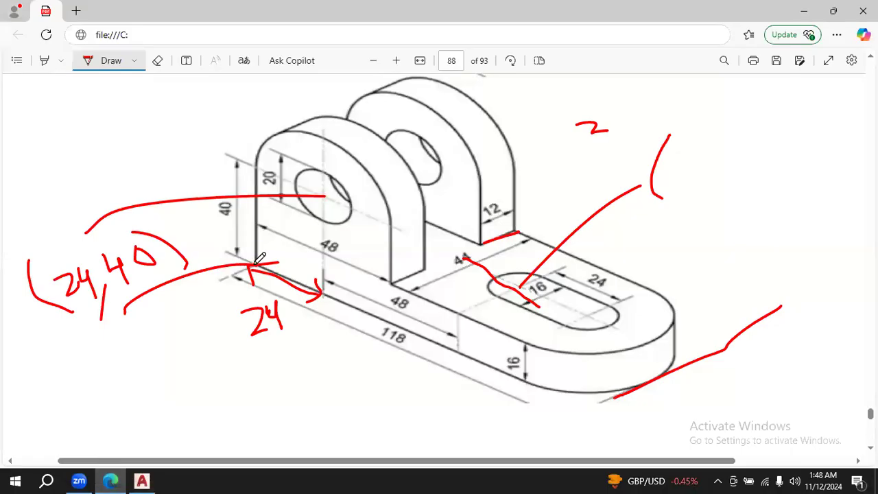
left_click_drag(456, 354, 428, 406)
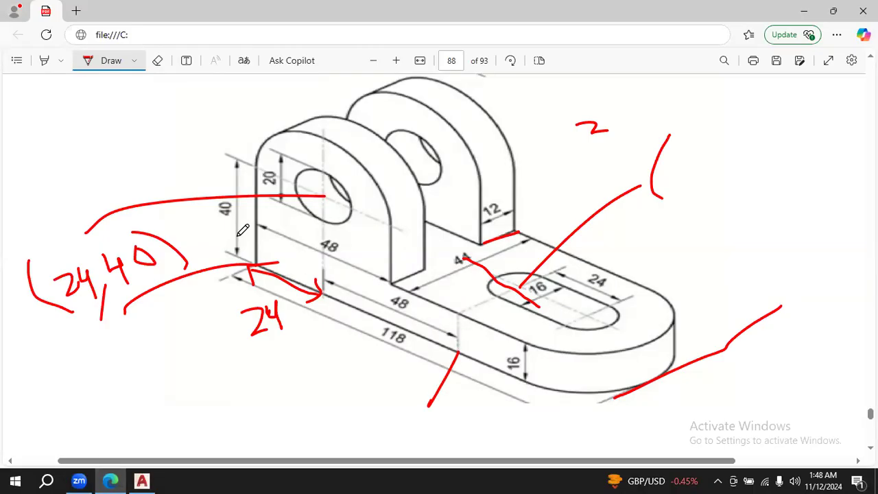
left_click_drag(323, 258, 325, 245)
mouse_move(660, 163)
left_mouse_down()
mouse_move(672, 161)
mouse_move(666, 180)
mouse_move(688, 157)
mouse_move(682, 180)
mouse_move(696, 177)
mouse_move(705, 189)
left_mouse_up()
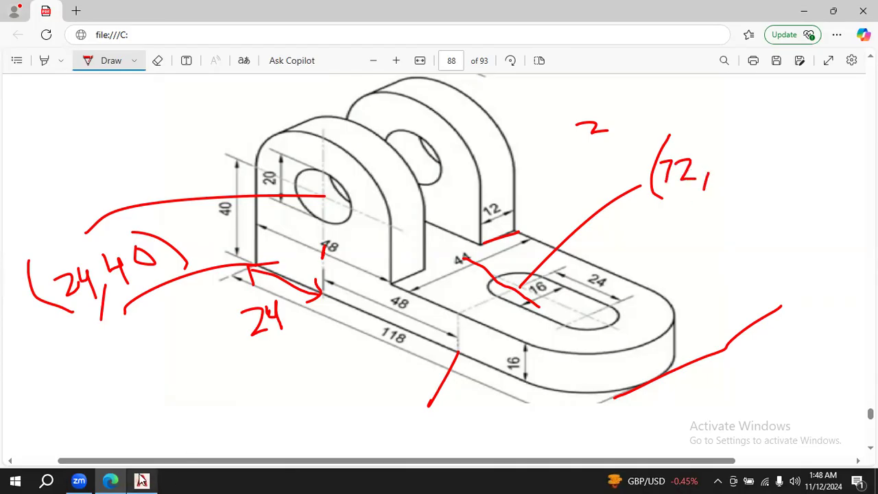
- Check the axes on the AutoCAD model and complete the handwritten slot-centre coordinates in the Edge PDF with "16,-22)"
left_click(141, 480)
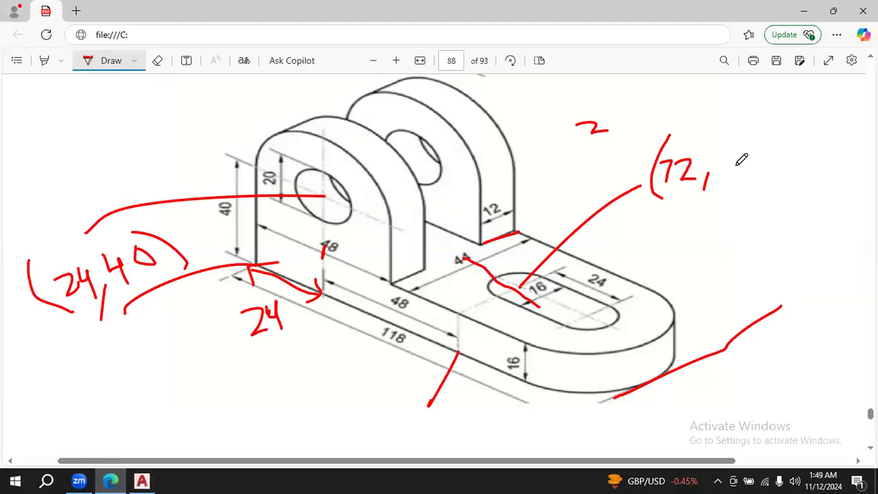
mouse_move(719, 156)
left_mouse_down()
mouse_move(718, 178)
mouse_move(732, 179)
mouse_move(727, 170)
mouse_move(753, 189)
left_mouse_up()
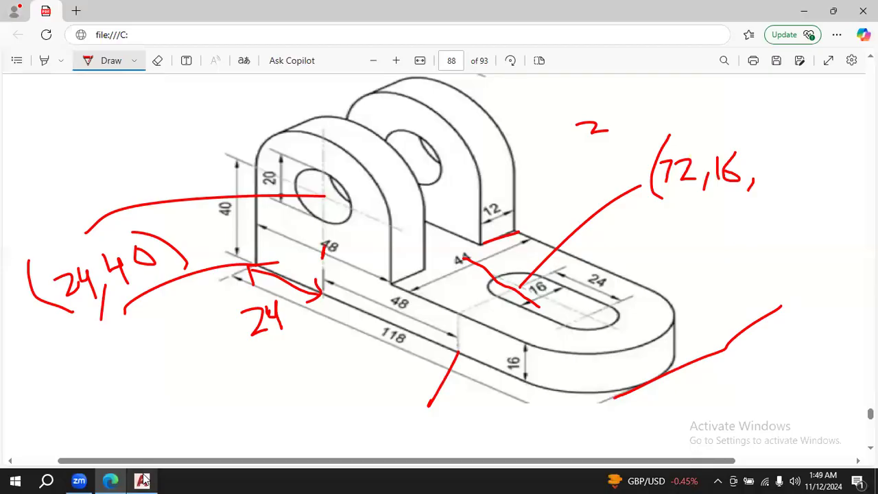
left_click(143, 481)
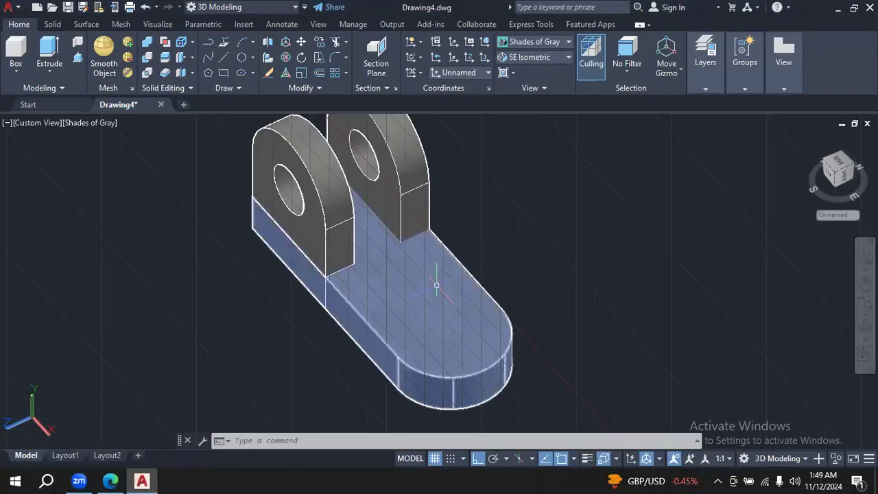
left_click(110, 480)
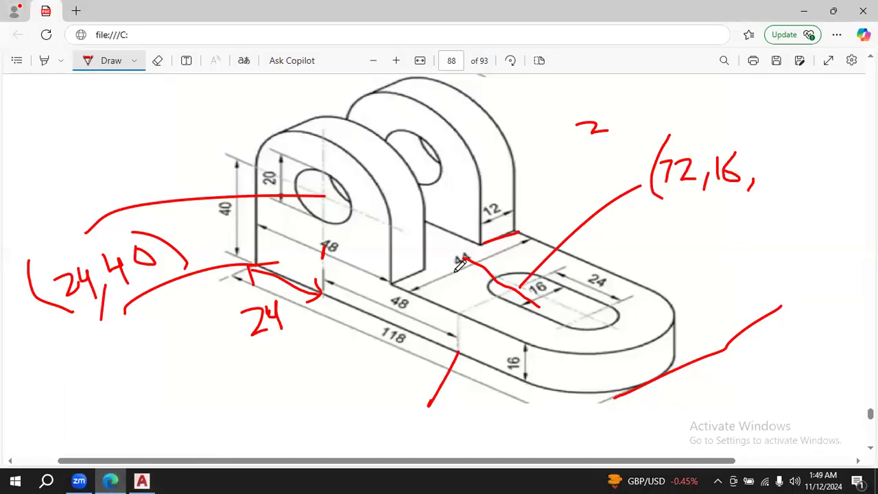
left_click_drag(758, 167, 823, 173)
mouse_move(829, 133)
left_mouse_down()
mouse_move(849, 167)
mouse_move(835, 192)
left_mouse_up()
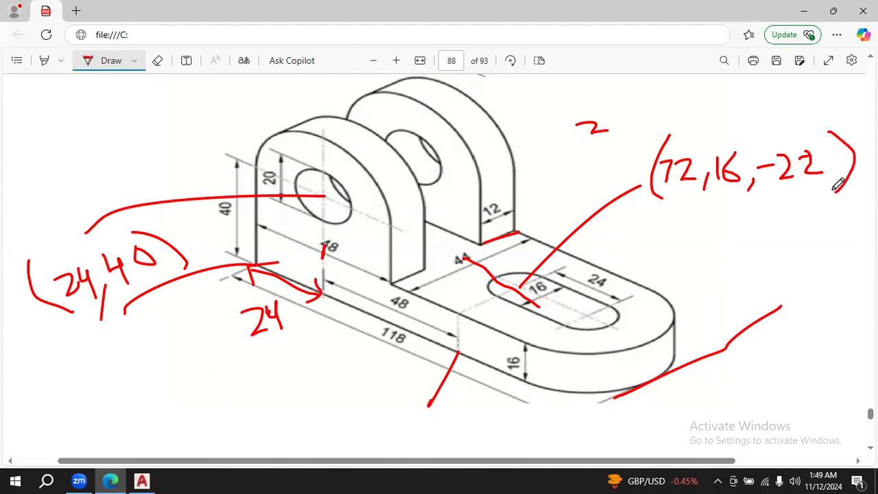
left_click(155, 480)
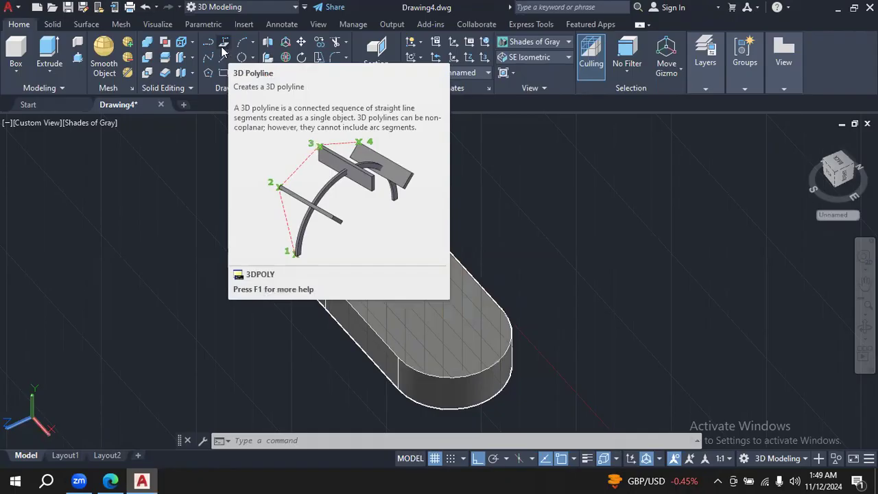
left_click(224, 51)
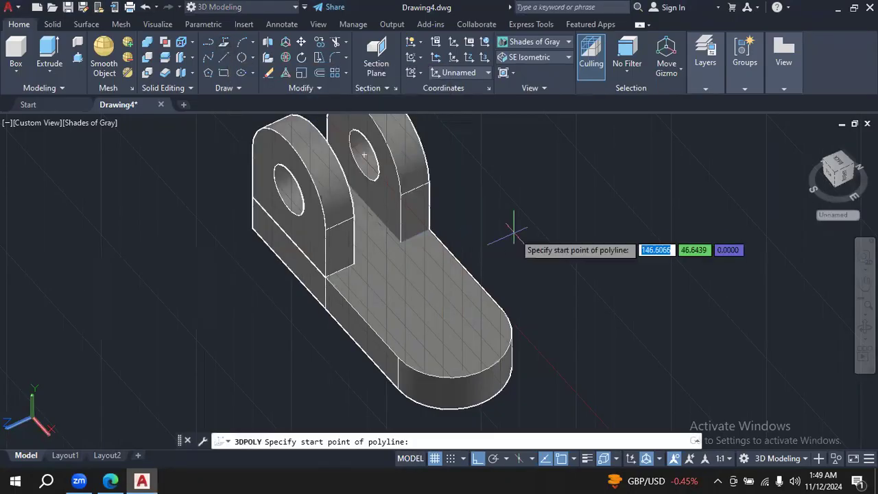
left_click(111, 481)
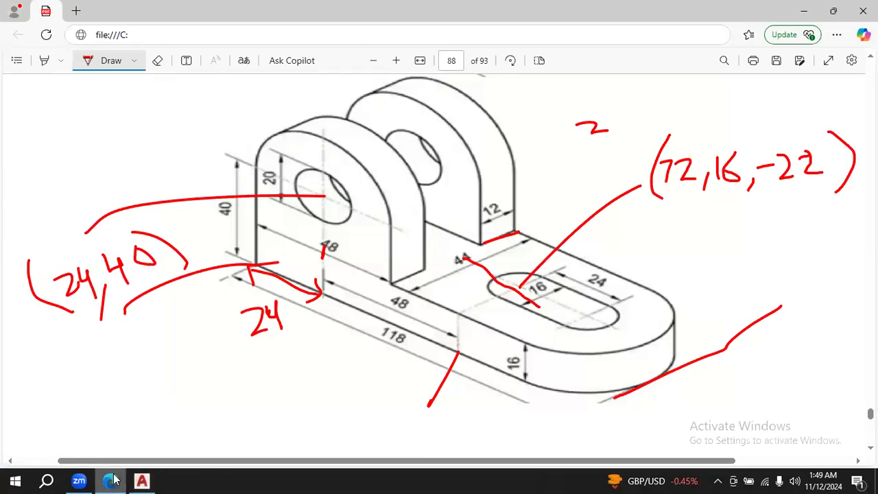
left_click(142, 481)
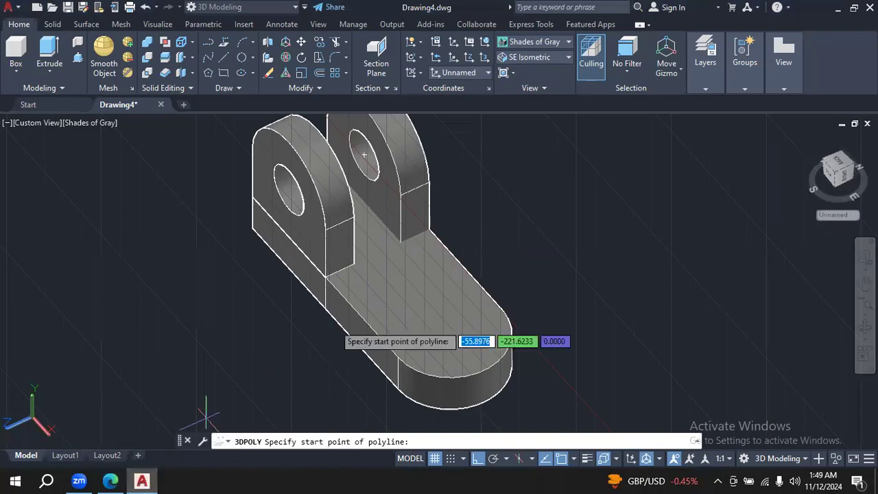
type("72")
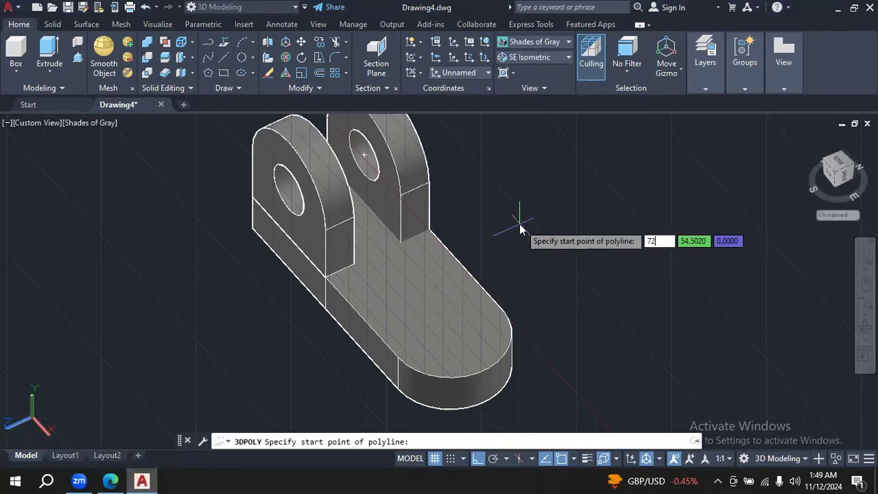
key("Tab")
type("16")
key("Tab")
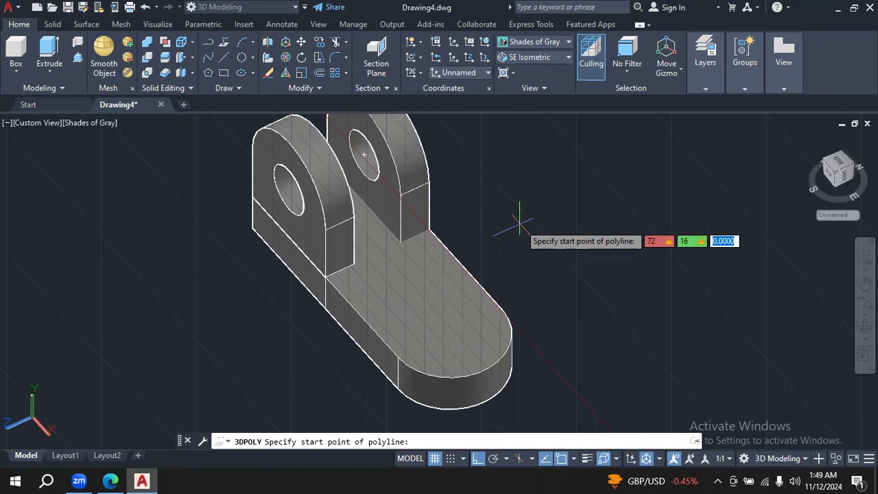
type("-22")
key("Return")
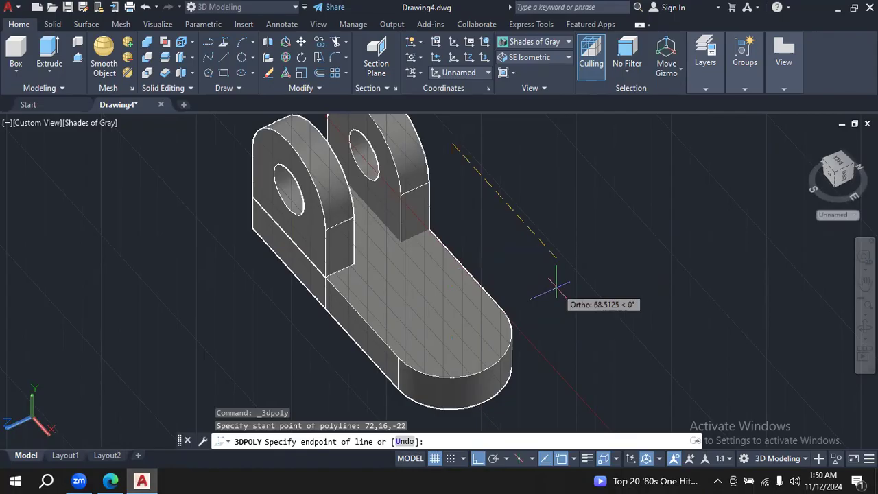
key("Escape")
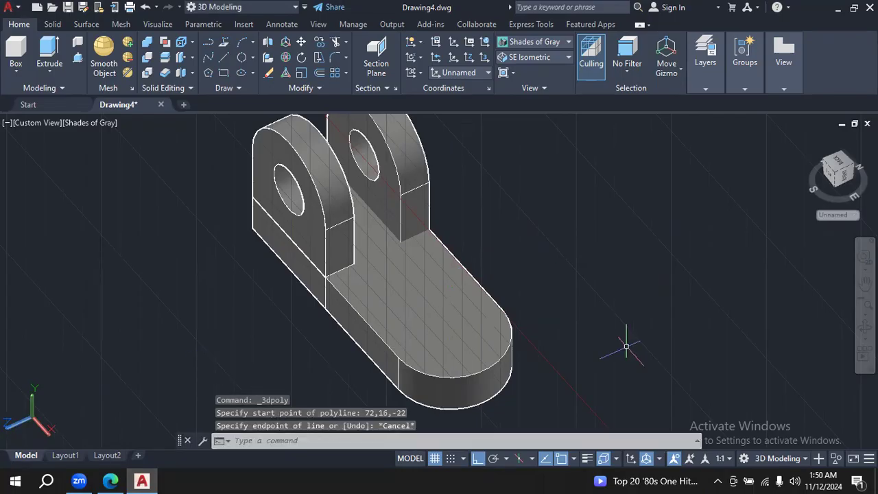
- Examine the bracket from the front and at an angle, with a closer look at the base's rounded end
left_click(864, 327)
left_click_drag(556, 363, 640, 300)
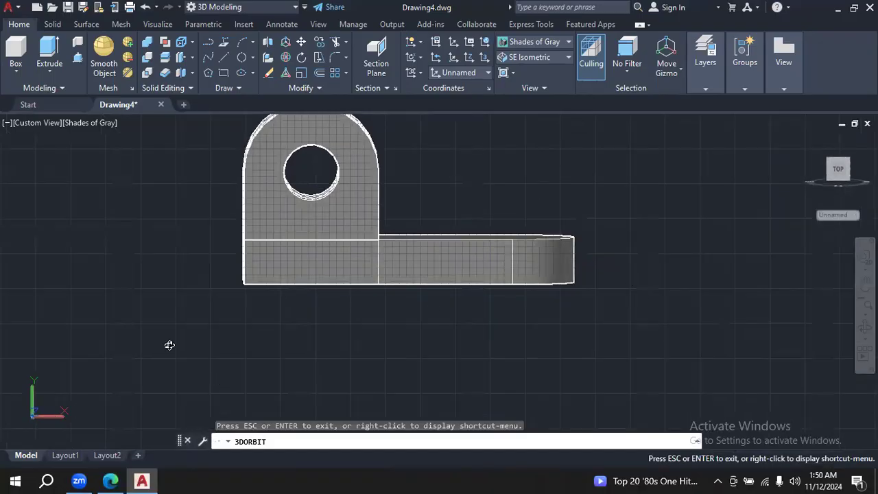
left_click_drag(647, 182, 552, 196)
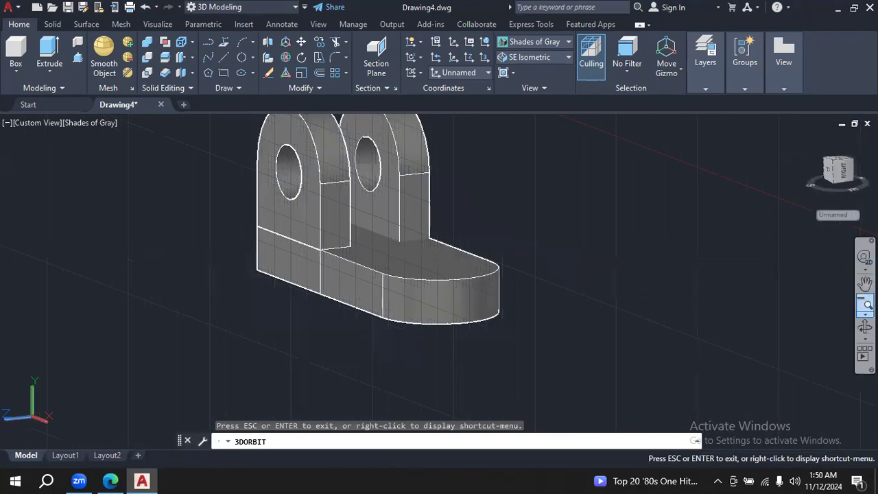
left_click(865, 304)
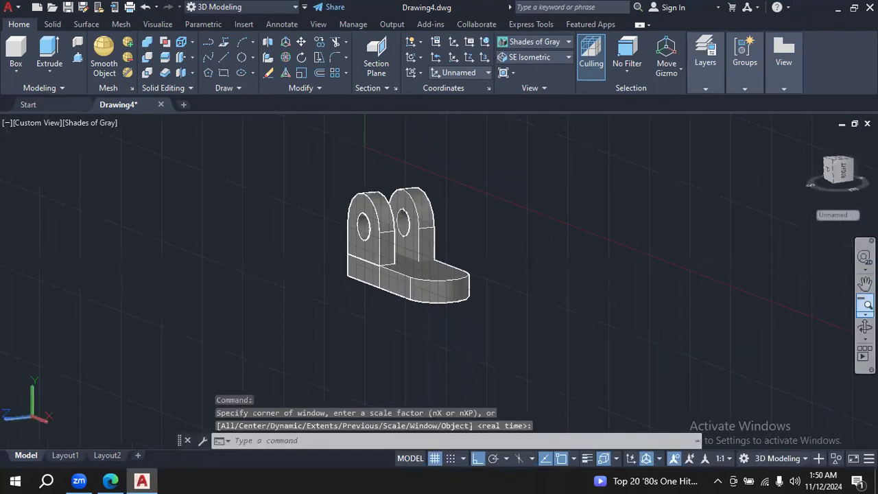
left_click(865, 312)
left_click(845, 295)
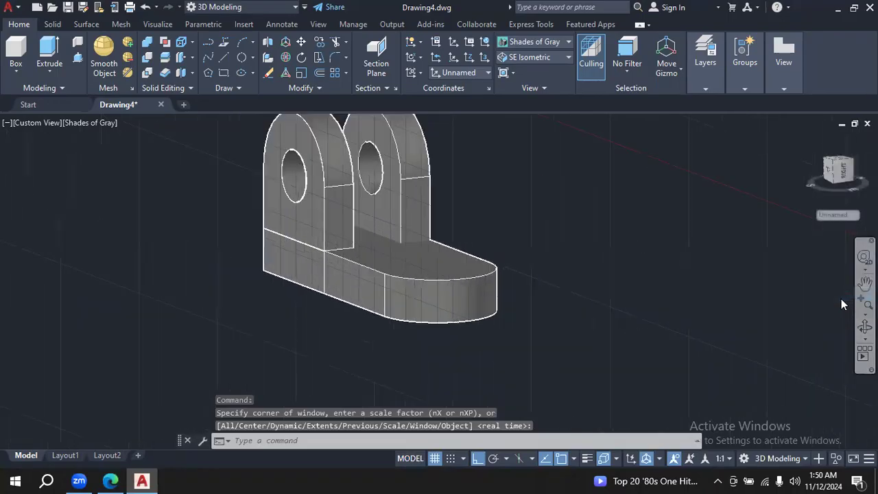
left_click(865, 312)
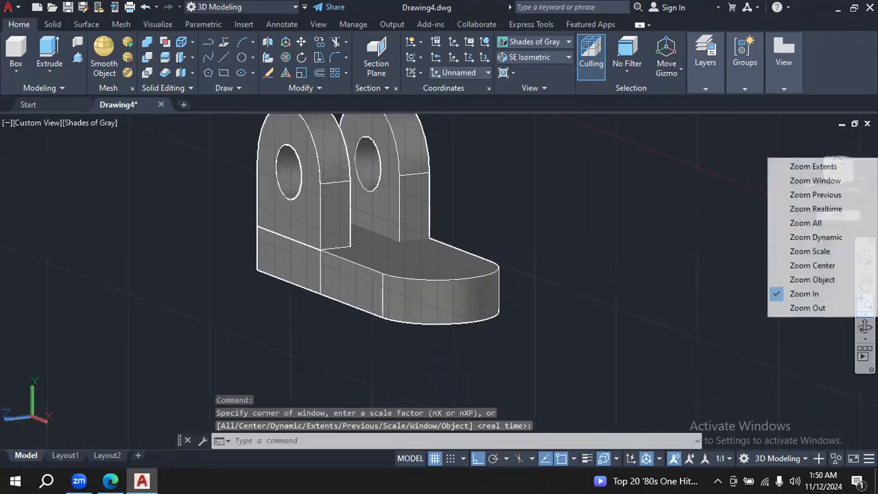
left_click(830, 295)
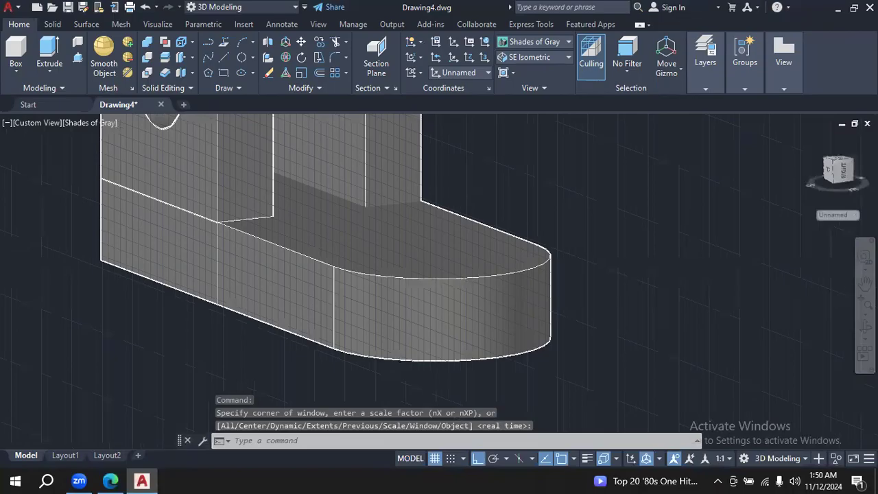
left_click(865, 312)
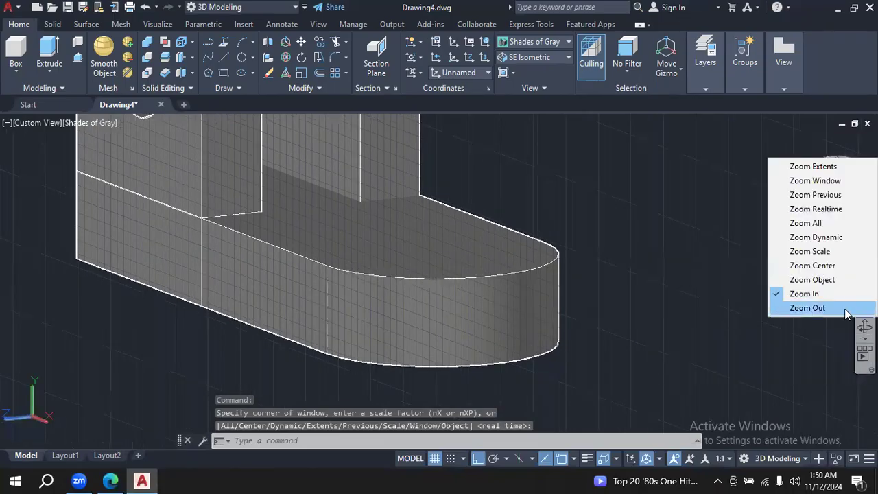
left_click(845, 309)
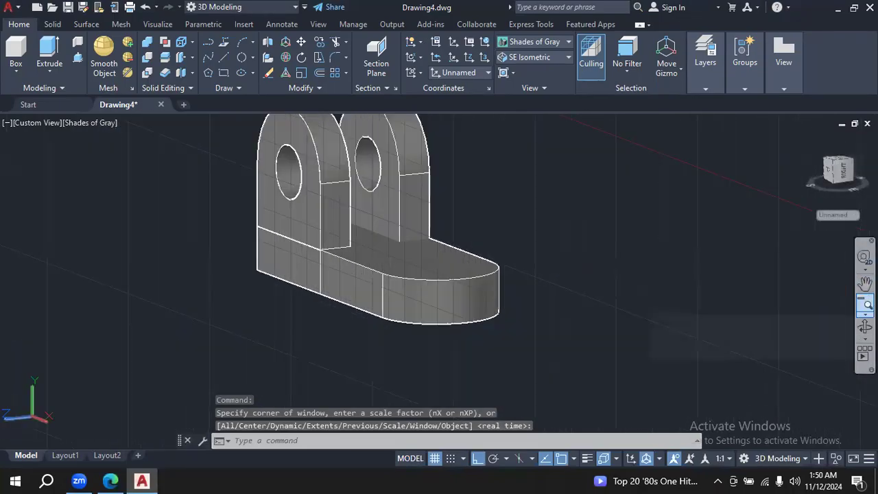
left_click(865, 327)
left_click_drag(621, 255, 631, 308)
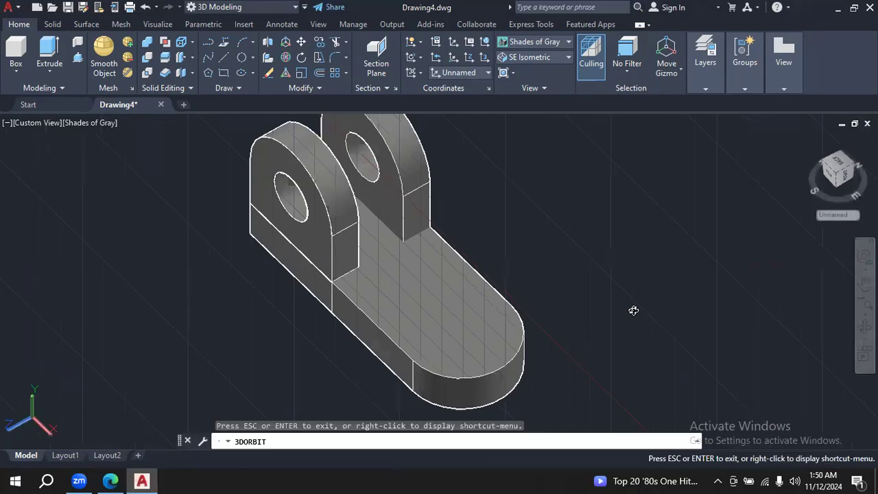
- Check the slot dimensions in the Edge PDF and try to offset the upper edge of the base's rounded end by 28 in AutoCAD
left_click(110, 481)
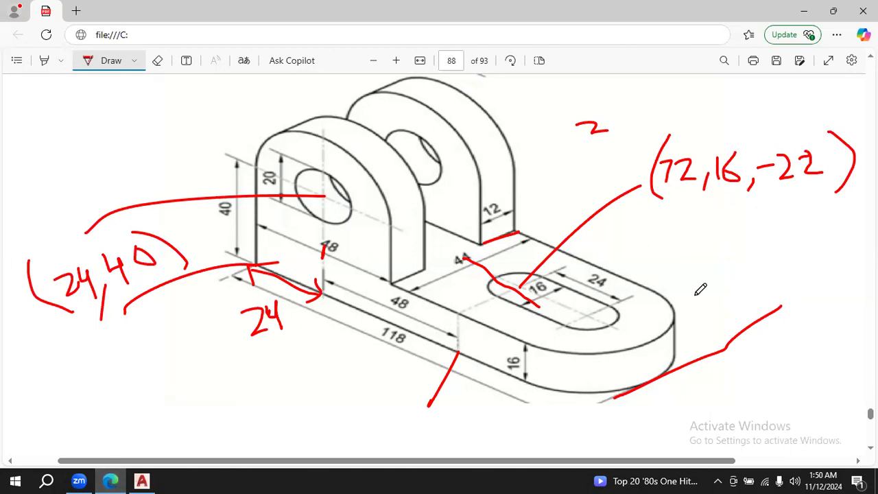
left_click(141, 480)
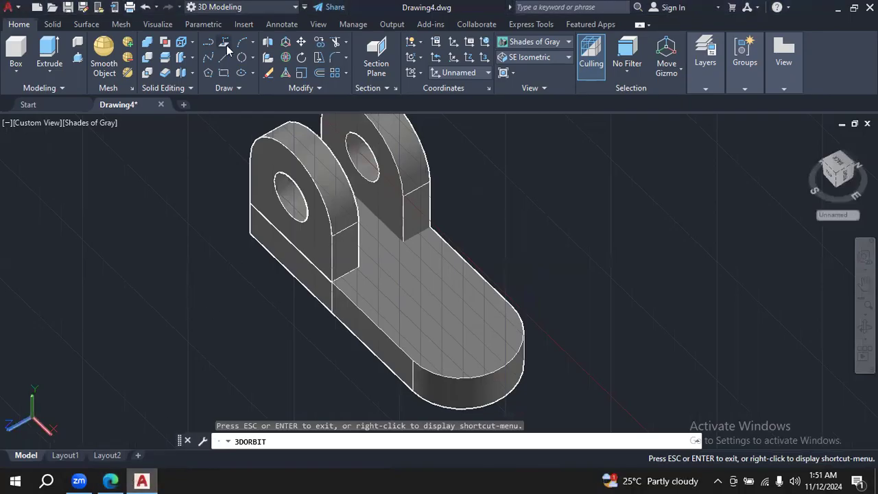
left_click(319, 72)
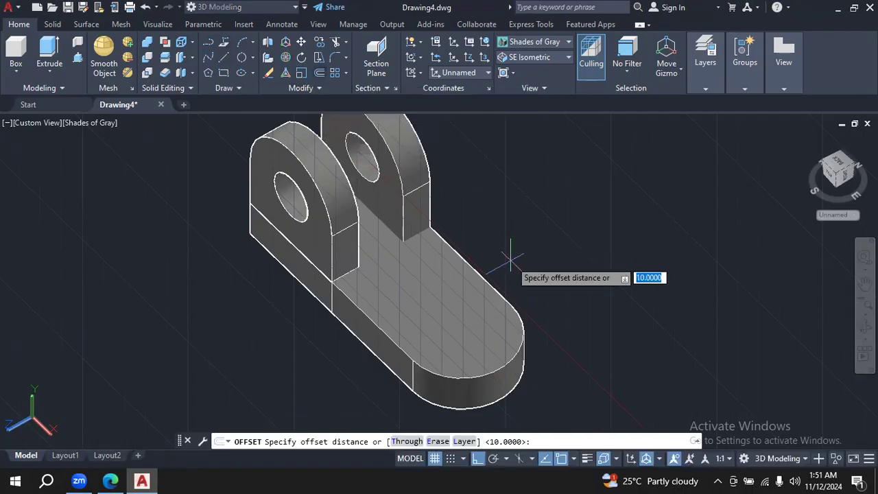
left_click(109, 481)
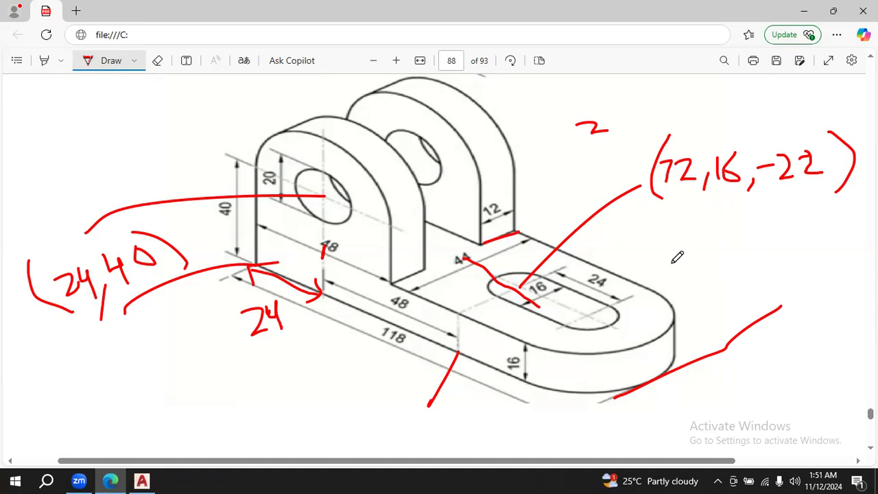
left_click(140, 480)
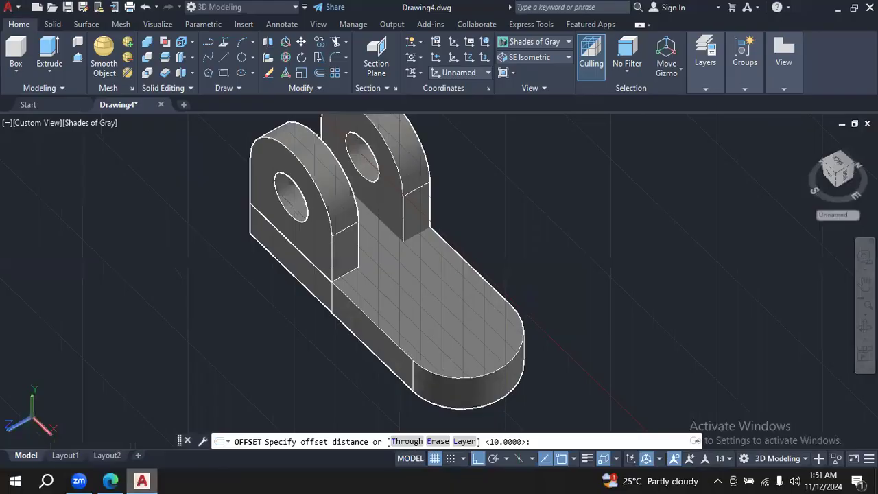
type("28")
key("Return")
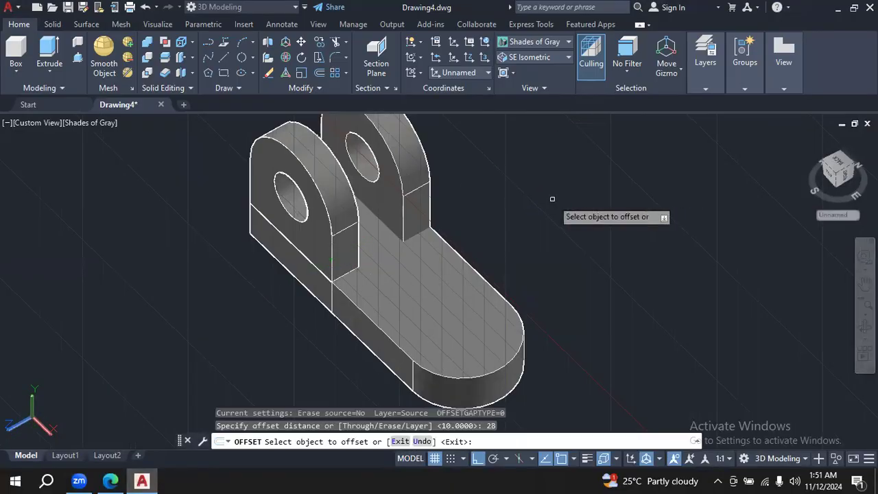
left_click(505, 363)
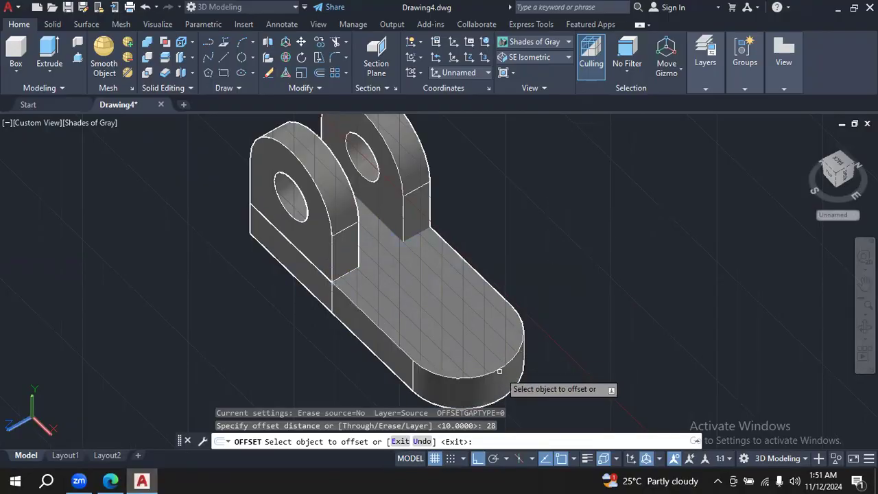
left_click(522, 352)
key("Escape")
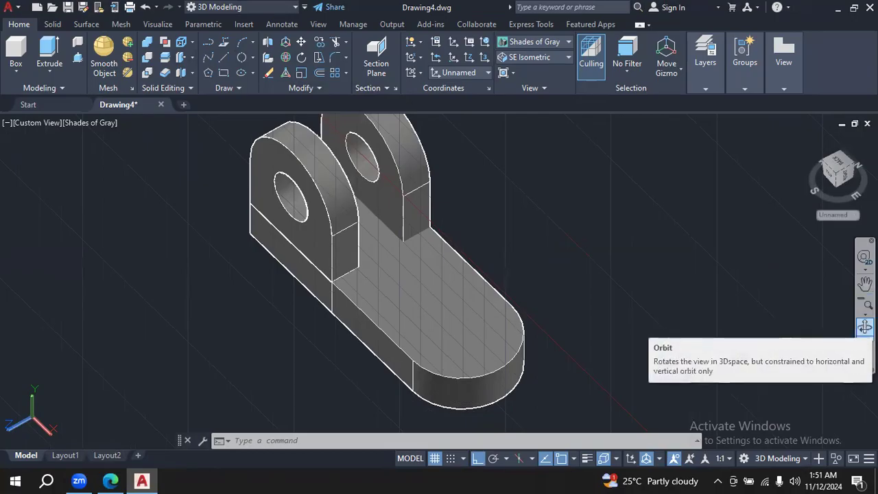
- Try to offset the rounded end's edge by 28 from the underside of the base, and return to viewing the bracket from above
left_click(865, 327)
left_click_drag(722, 350, 863, 208)
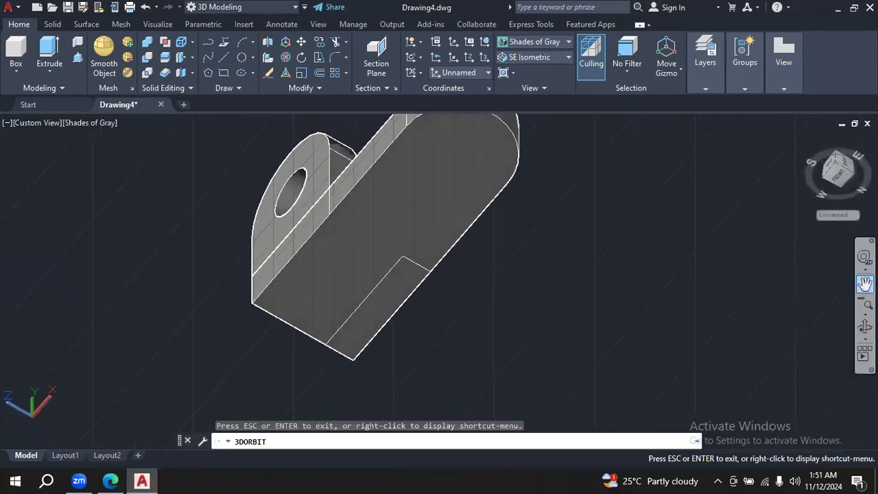
left_click(865, 284)
left_click_drag(621, 190, 594, 256)
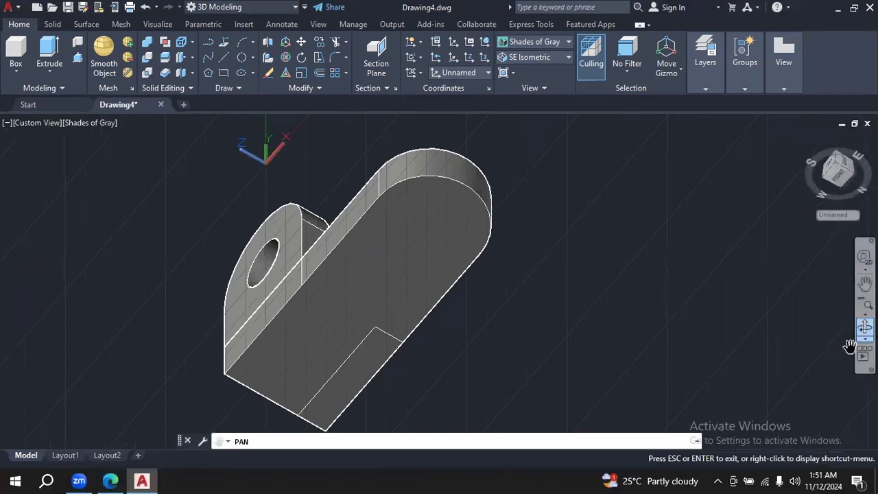
left_click(863, 328)
left_click_drag(625, 302, 643, 314)
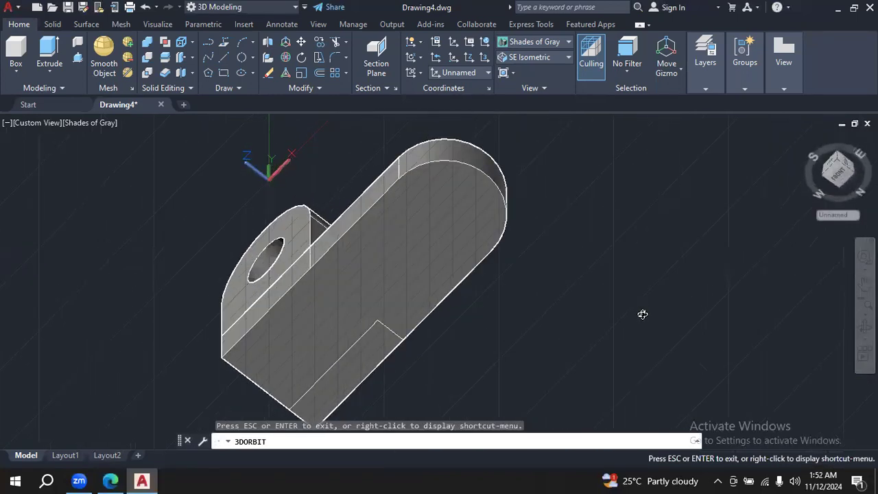
key("Escape")
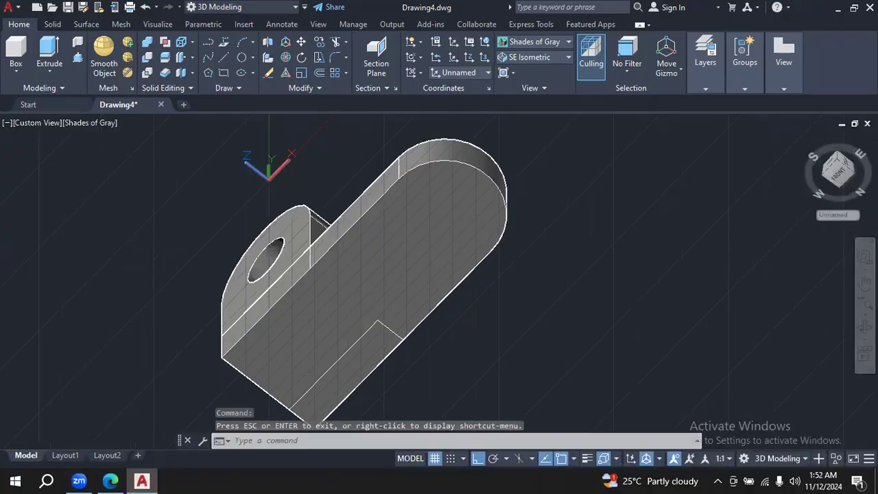
left_click(318, 73)
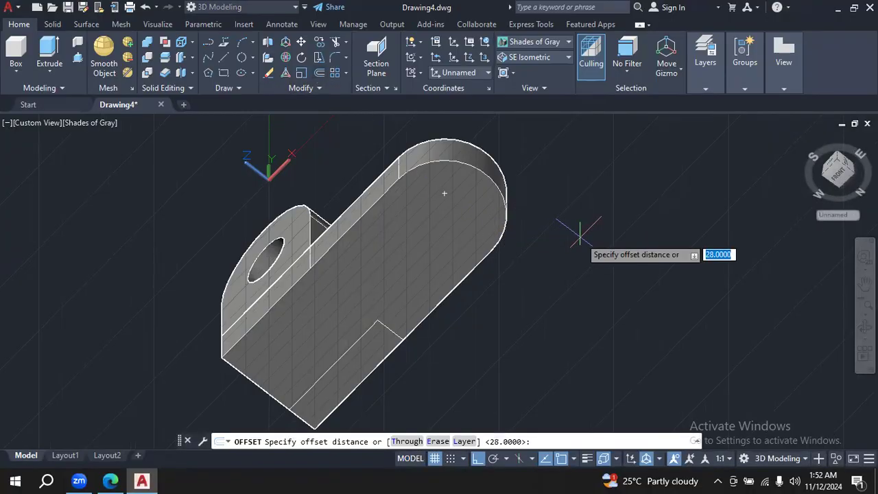
type("2")
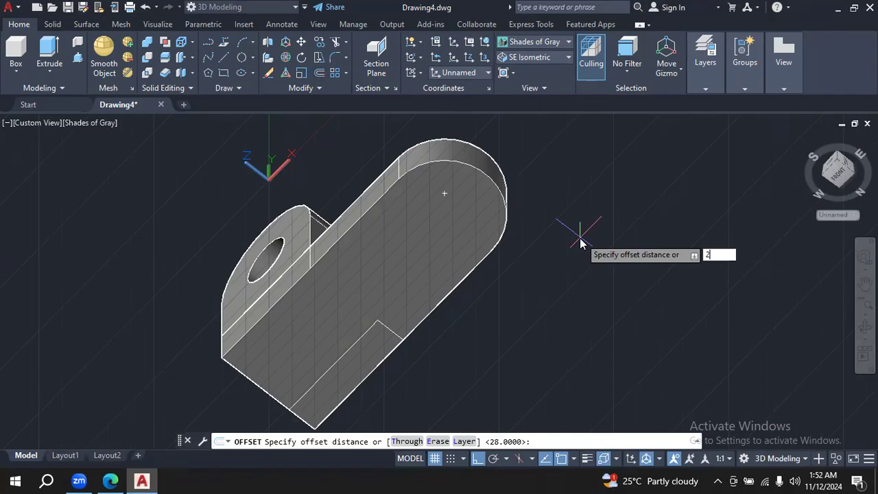
type("8")
key("Return")
left_click(482, 161)
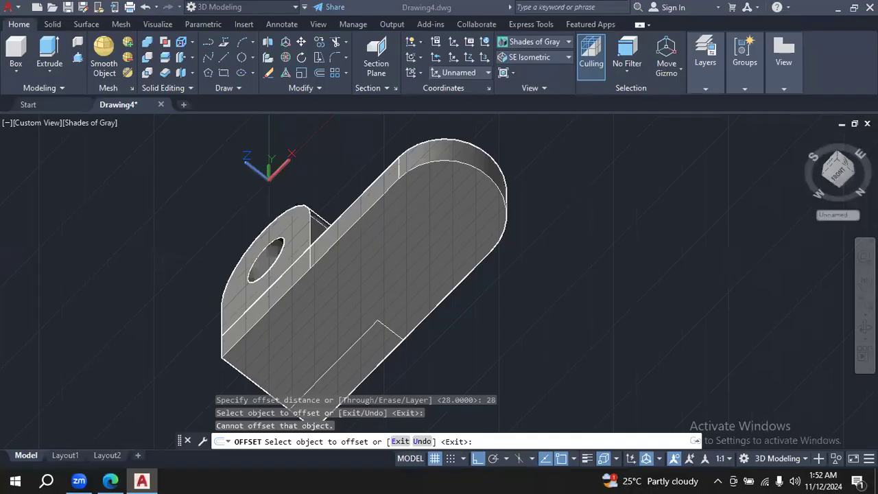
left_click(865, 327)
left_click(624, 214)
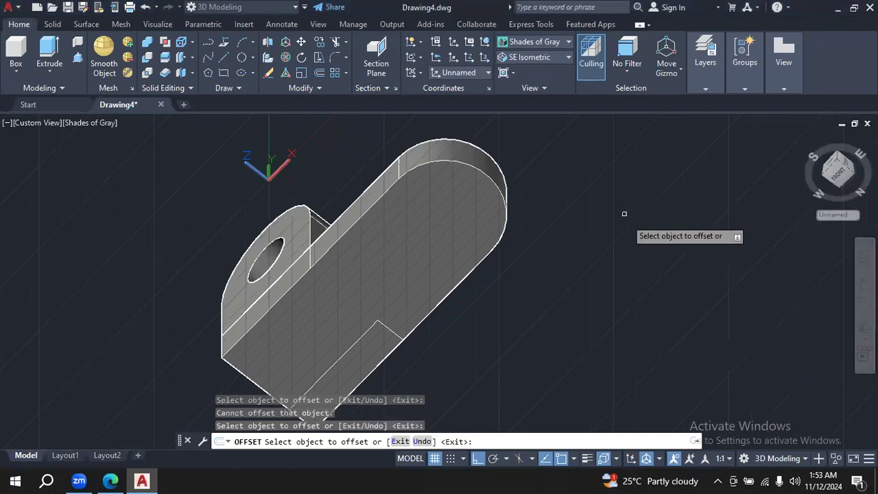
key("Escape")
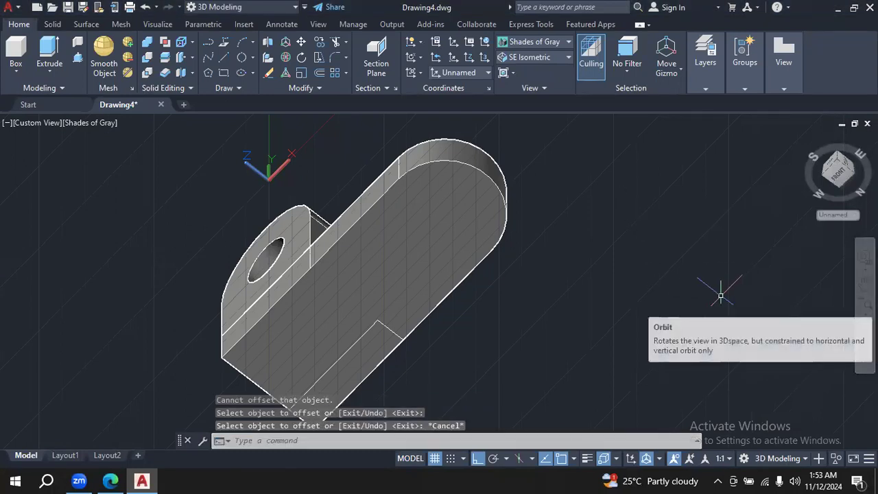
middle_click_drag(696, 245, 647, 350, "shift")
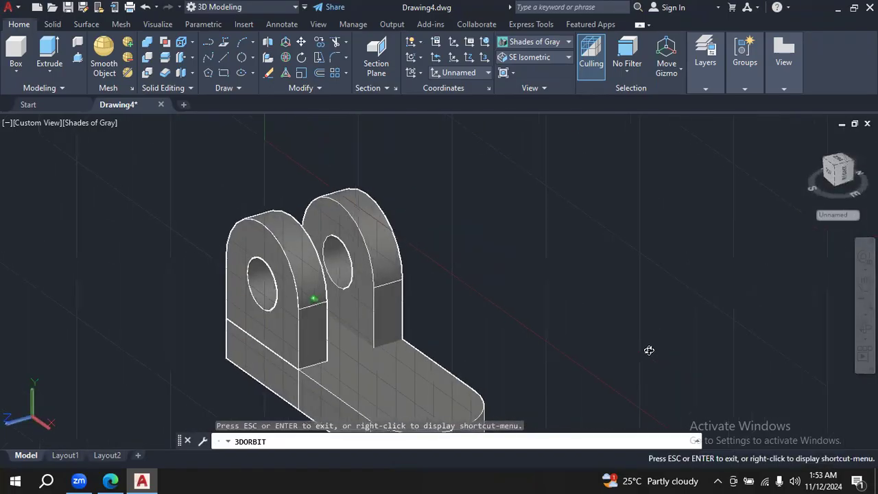
- Move the UCS origin to the lower front corner at the upright end of the bracket's base
left_click_drag(509, 234, 582, 230)
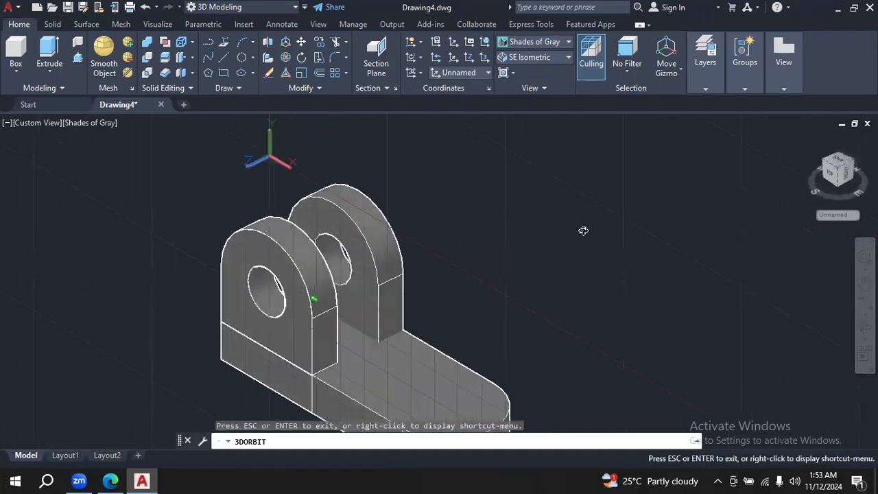
left_click(865, 283)
left_click_drag(594, 292, 654, 261)
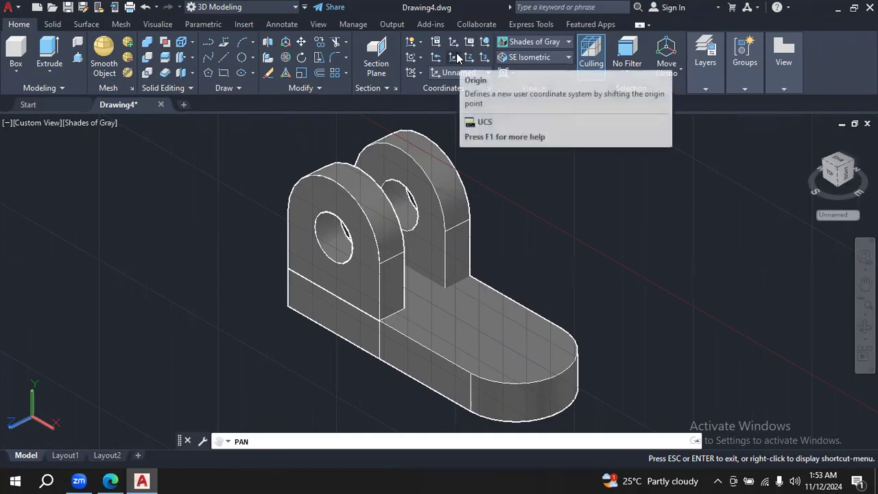
left_click(457, 58)
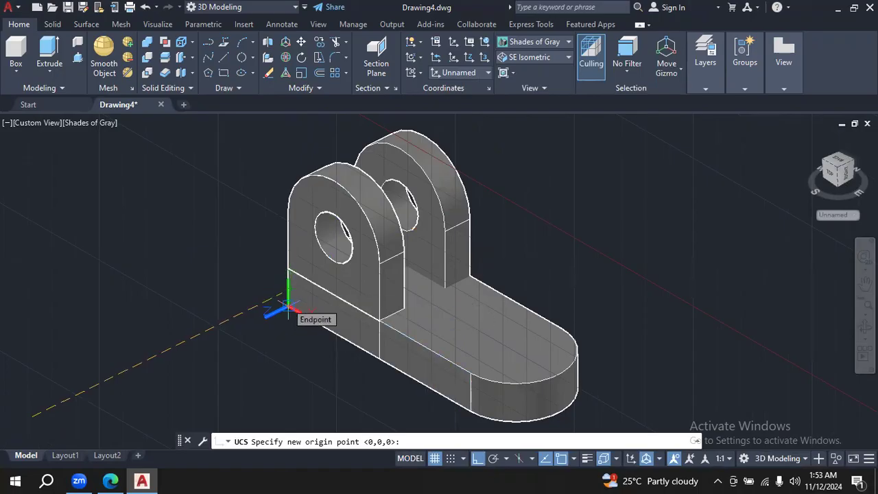
left_click(288, 309)
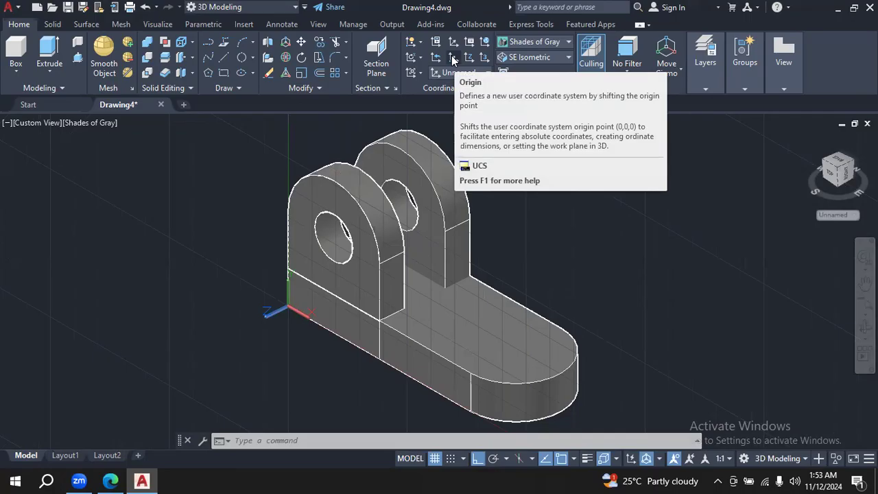
left_click(452, 60)
key("Escape")
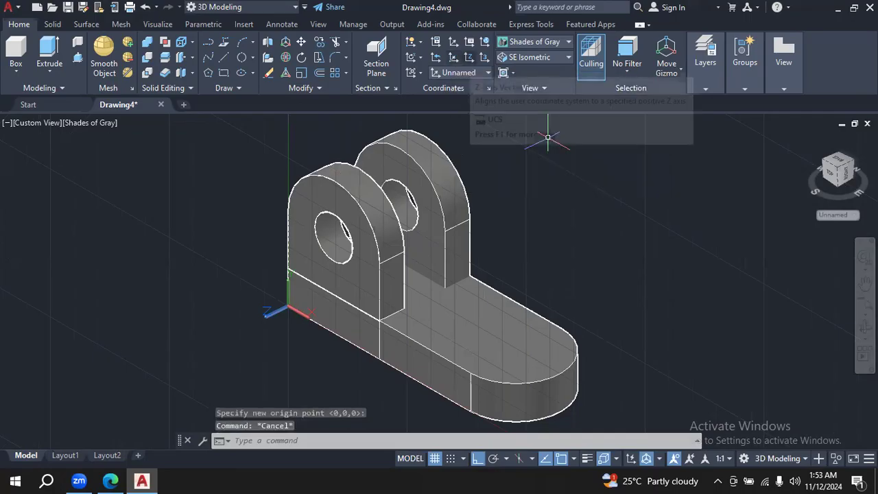
- Underline the handwritten slot-centre coordinates (72,16,-22) in the Edge PDF and return to AutoCAD
left_click(110, 480)
mouse_move(661, 215)
left_mouse_down()
mouse_move(812, 192)
mouse_move(866, 198)
left_mouse_up()
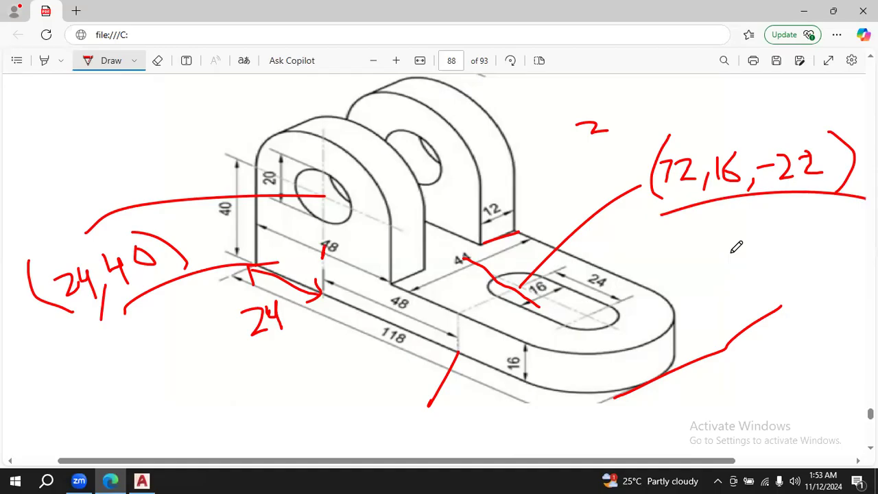
left_click(143, 480)
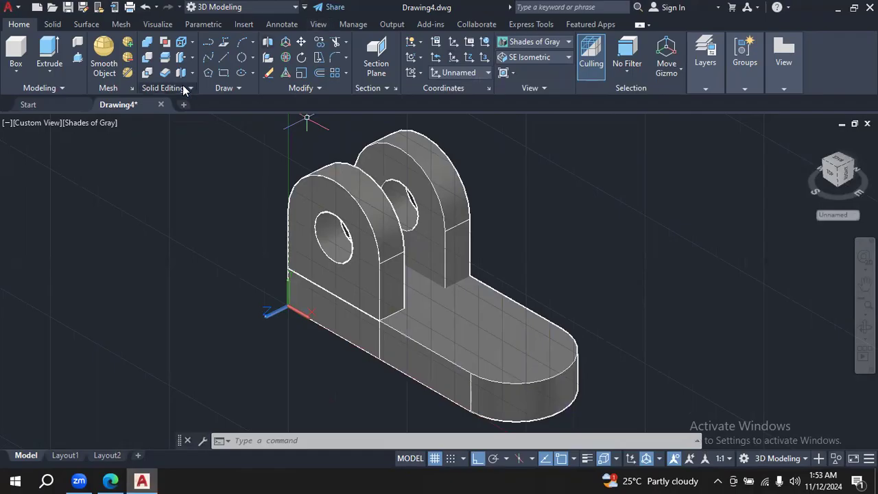
- Try to draw a circle by centre and diameter at 72,16 for the slot end, checking the coordinates in the PDF
left_click(253, 58)
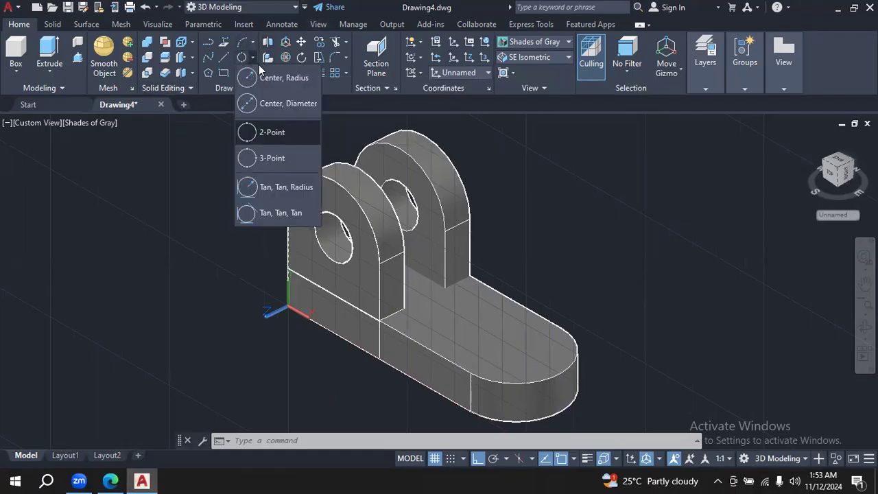
left_click(278, 103)
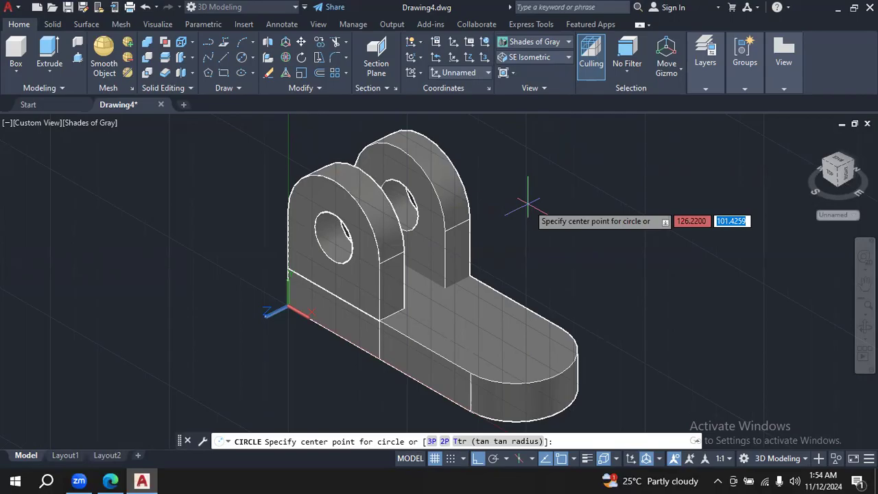
key("Tab")
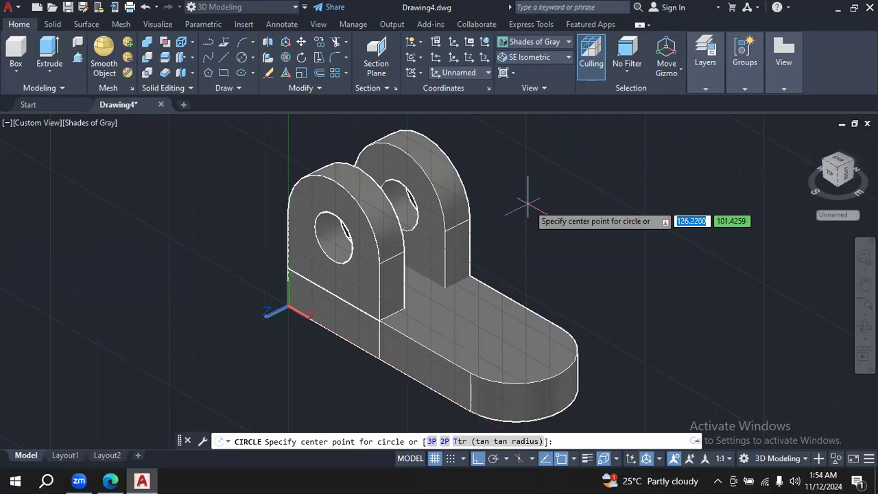
left_click(110, 481)
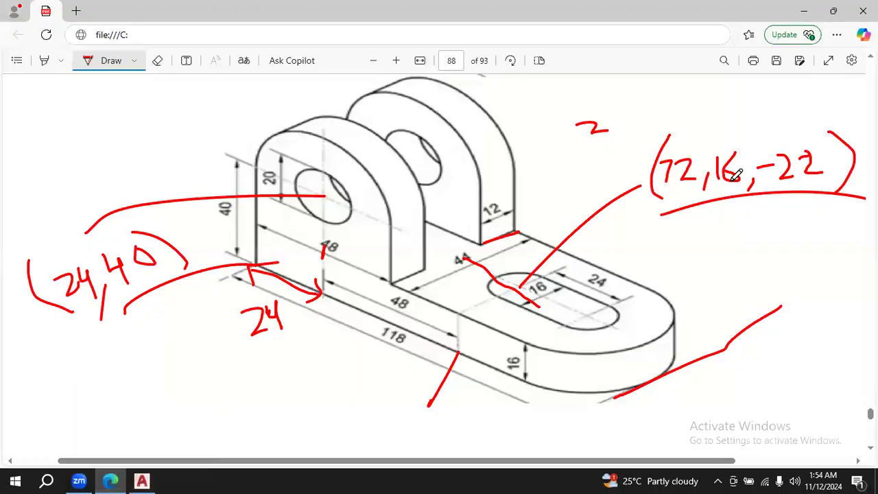
left_click(142, 481)
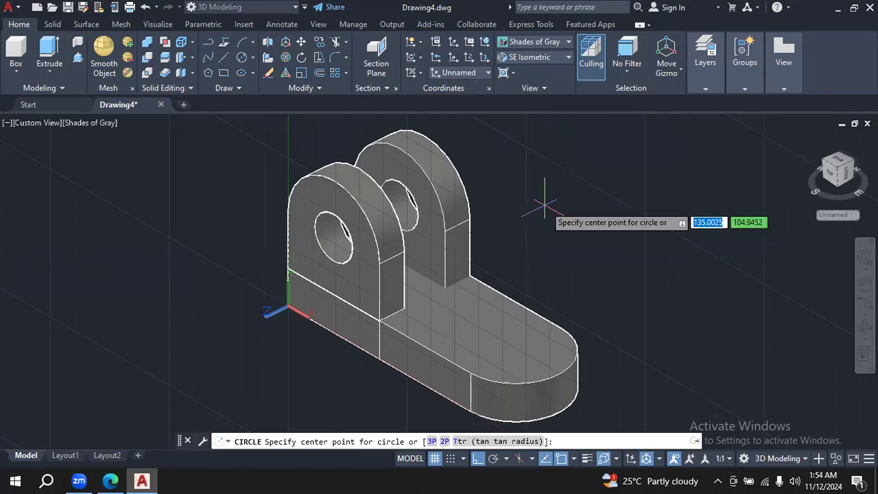
type("72")
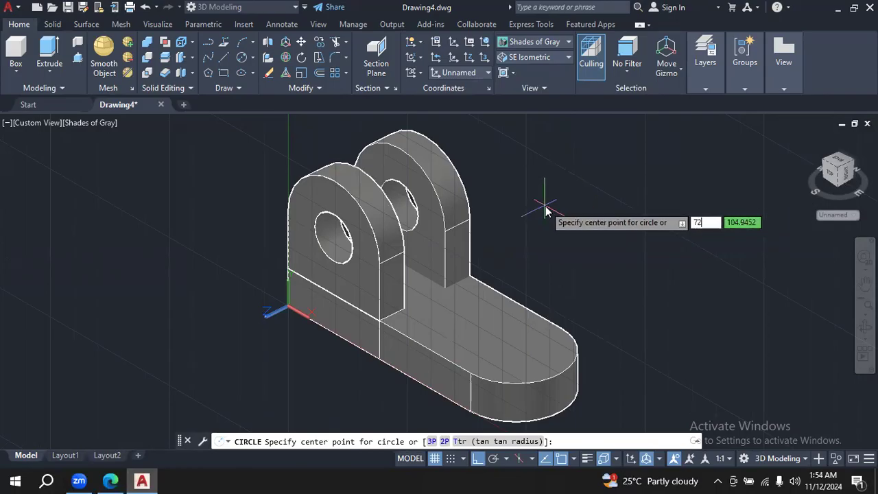
key("Tab")
type("16")
key("Return")
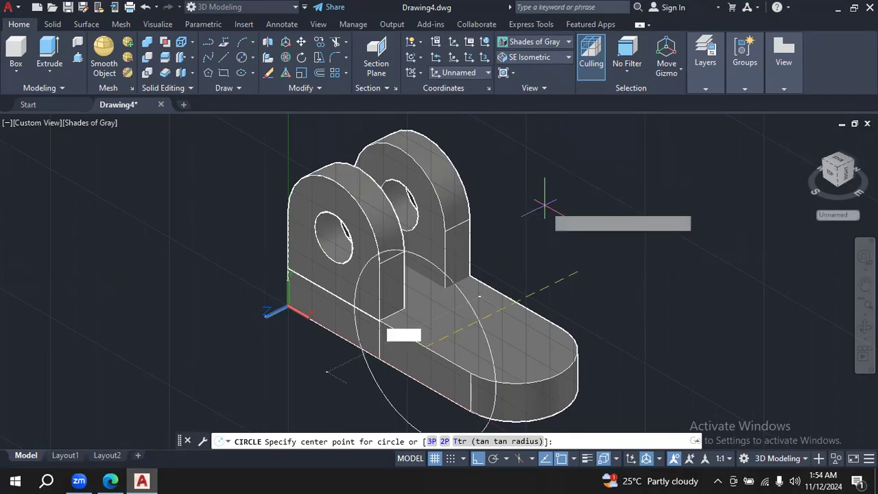
key("d")
key("Return")
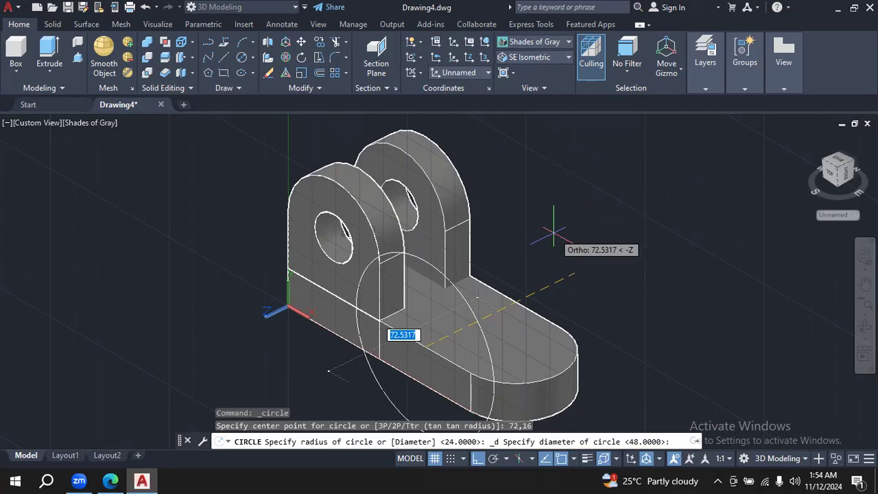
key("Escape")
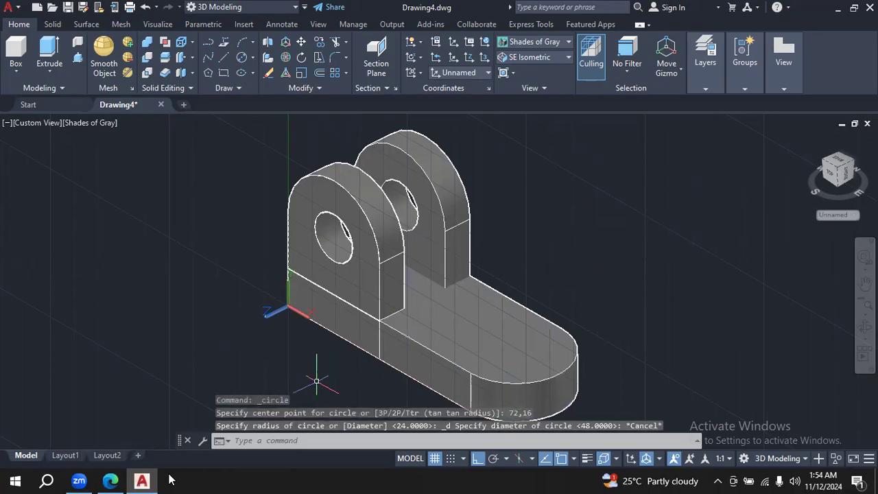
- Add tick marks above the 72 and -22 of the handwritten slot-centre coordinates in the Edge PDF
left_click(112, 480)
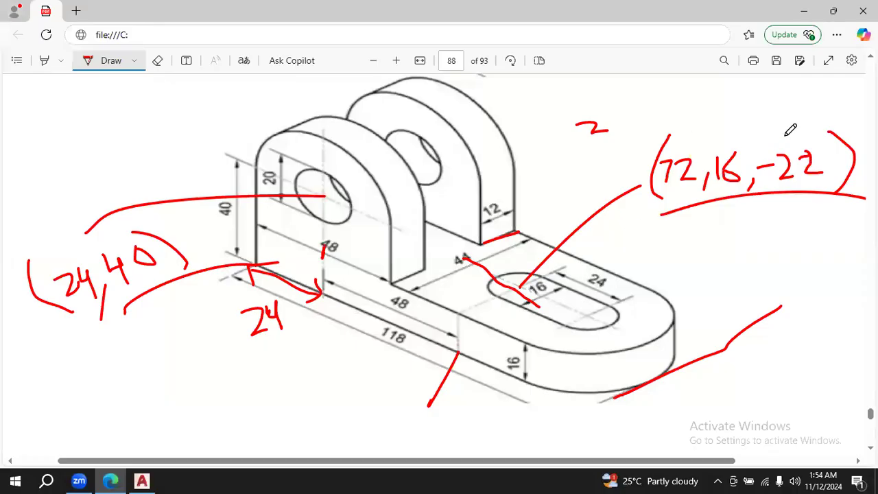
left_click_drag(787, 132, 821, 112)
left_click_drag(678, 141, 722, 108)
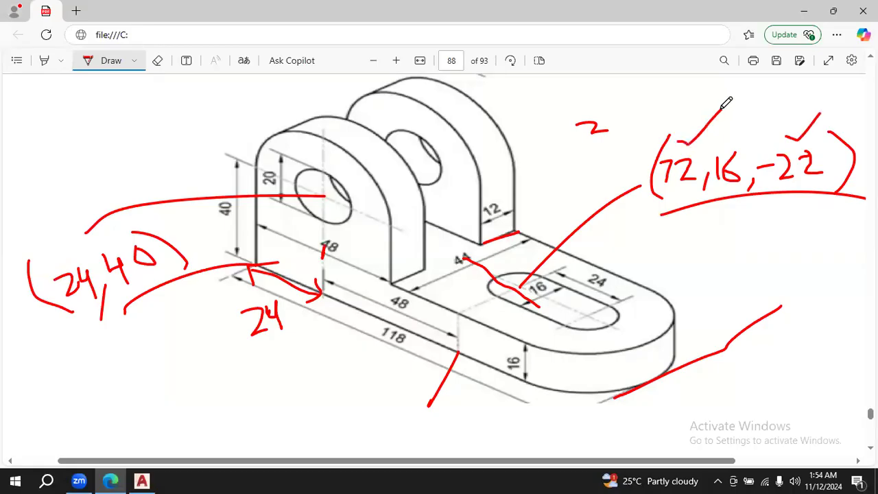
- Try to draw a circle by centre and diameter at 72,-22 for the slot end in AutoCAD
left_click(142, 481)
left_click(241, 57)
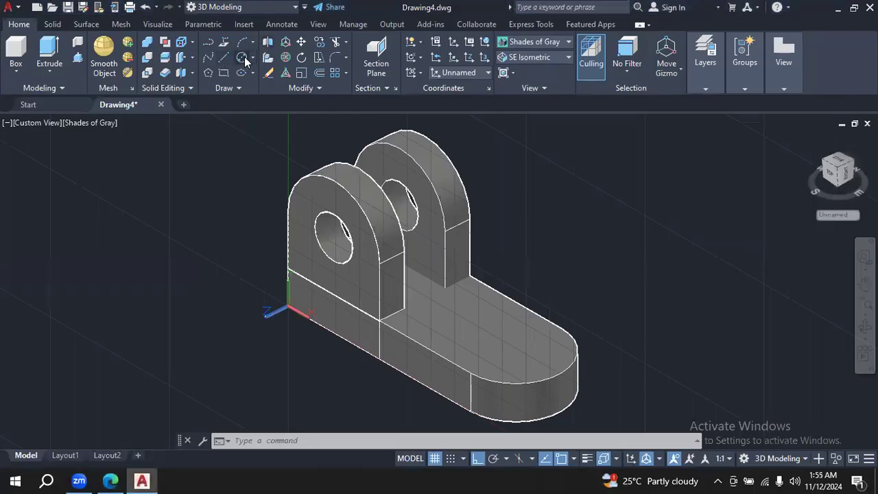
type("73")
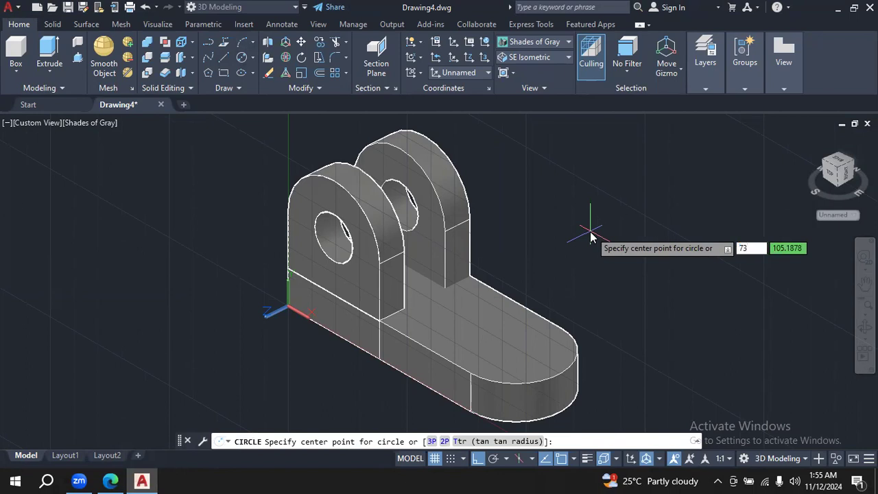
type("2")
key("Tab")
type("-")
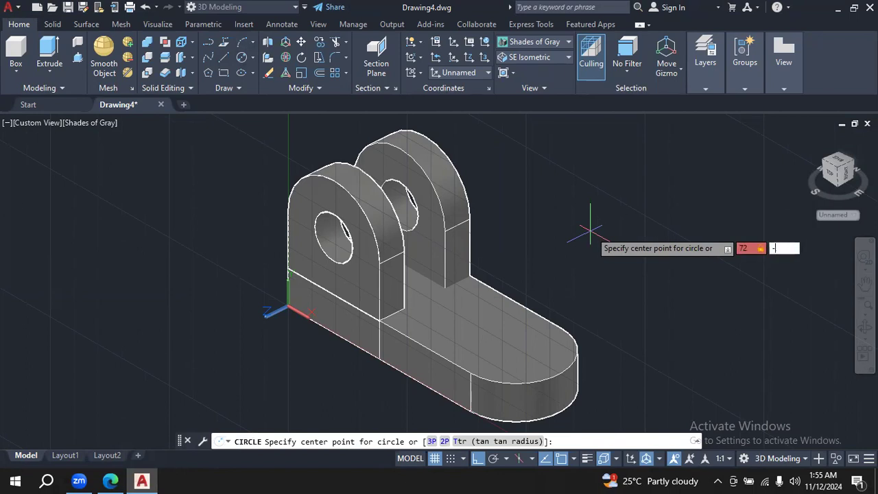
type("3222")
key("Return")
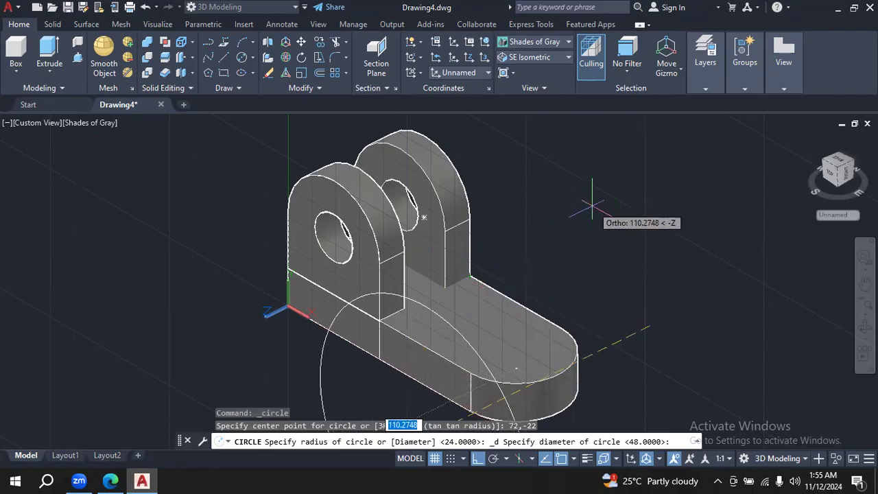
key("Escape")
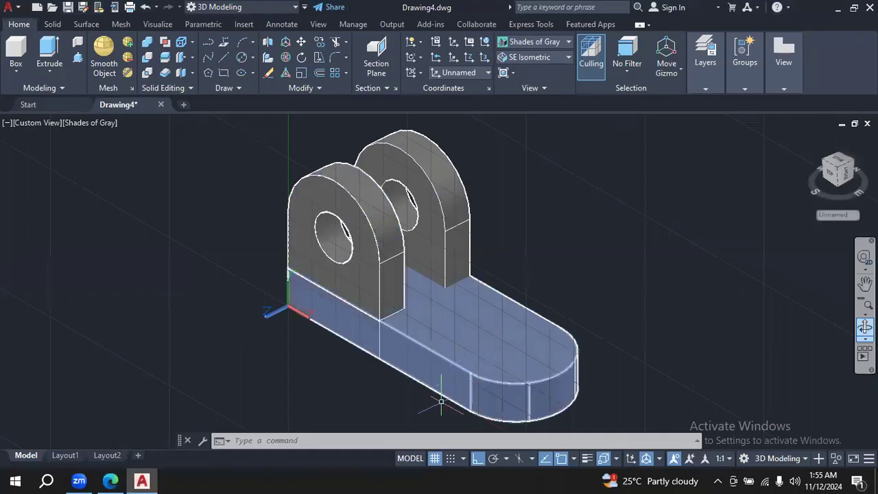
- Switch the AutoCAD model to the Bottom view with the whole base outline in sight
left_click(568, 57)
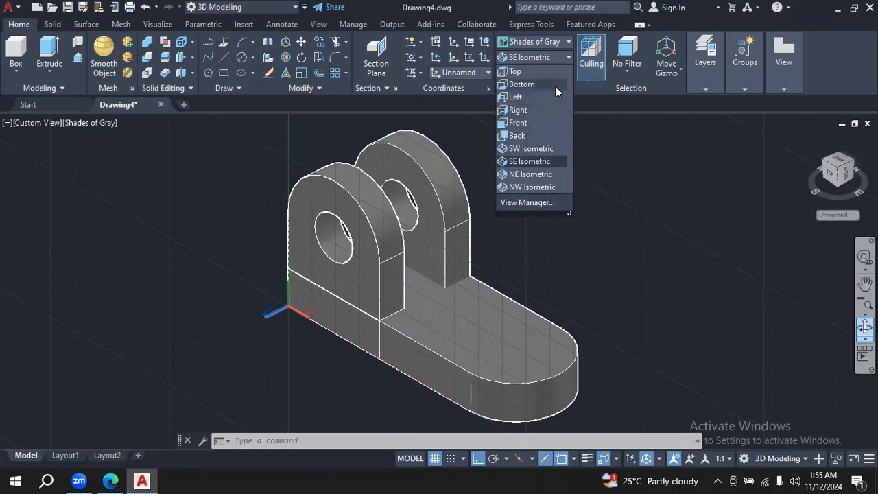
left_click(556, 86)
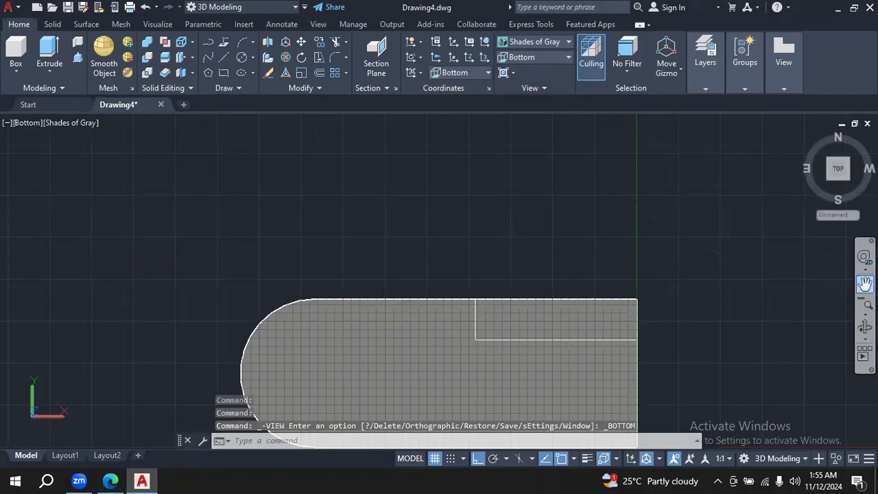
left_click(865, 327)
left_click_drag(683, 312, 691, 174)
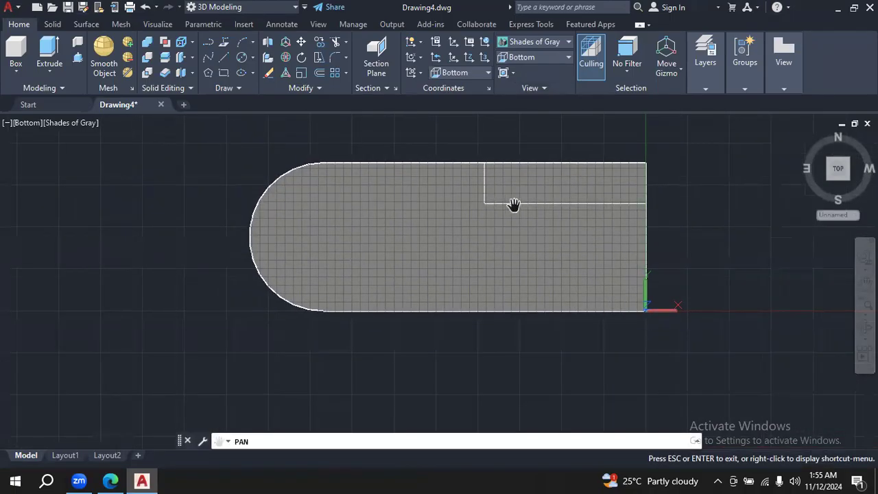
- Compare the slot-centre coordinates and dimensions in the Edge PDF with the base's Bottom view and axes in AutoCAD
left_click(118, 480)
left_click(142, 480)
left_click(110, 479)
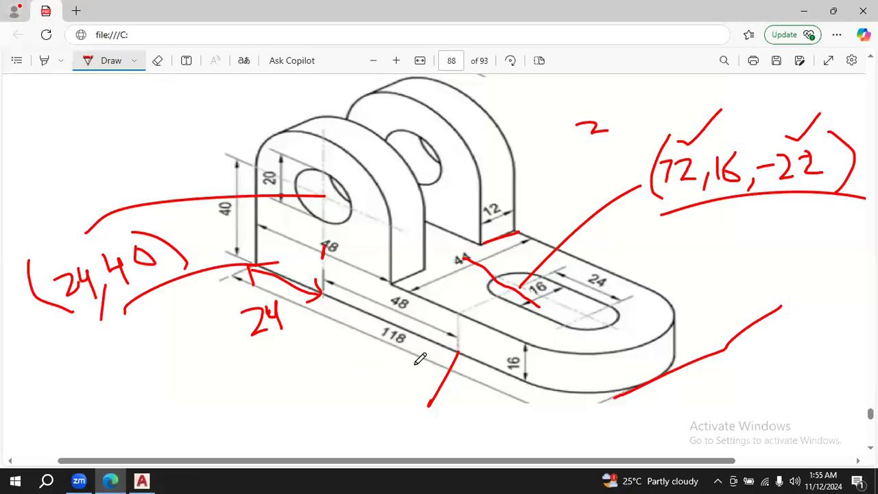
left_click(141, 480)
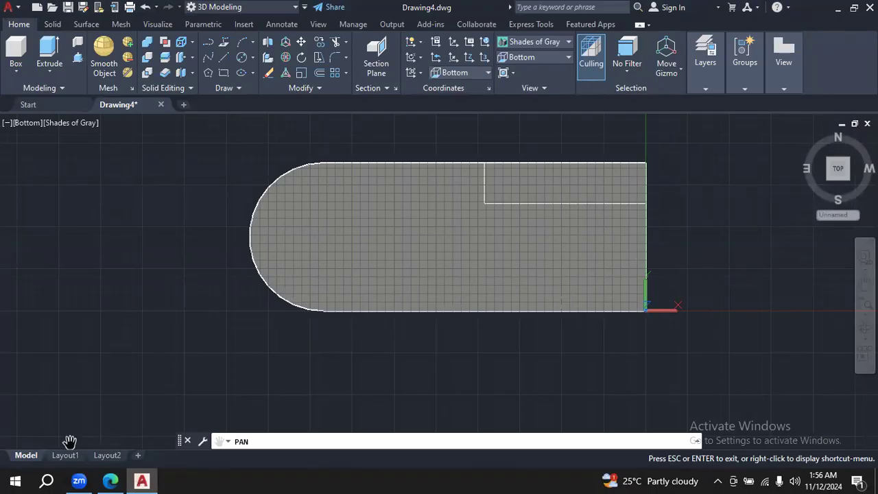
left_click(111, 481)
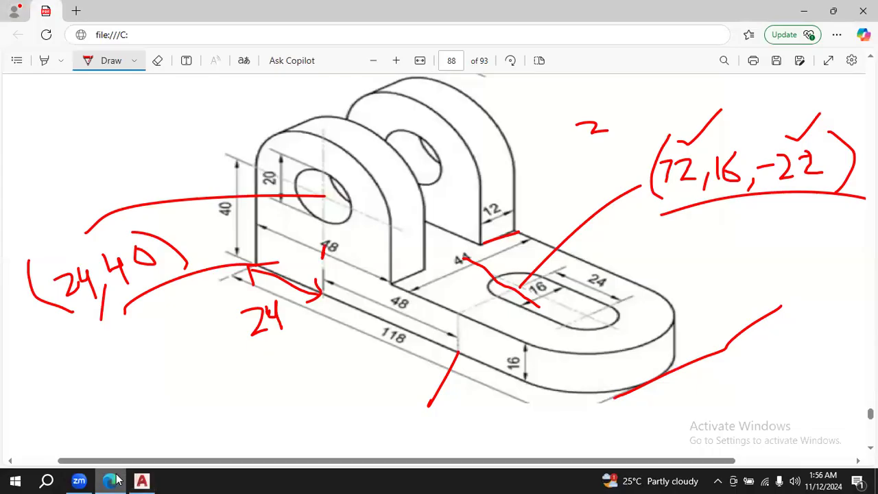
left_click(153, 478)
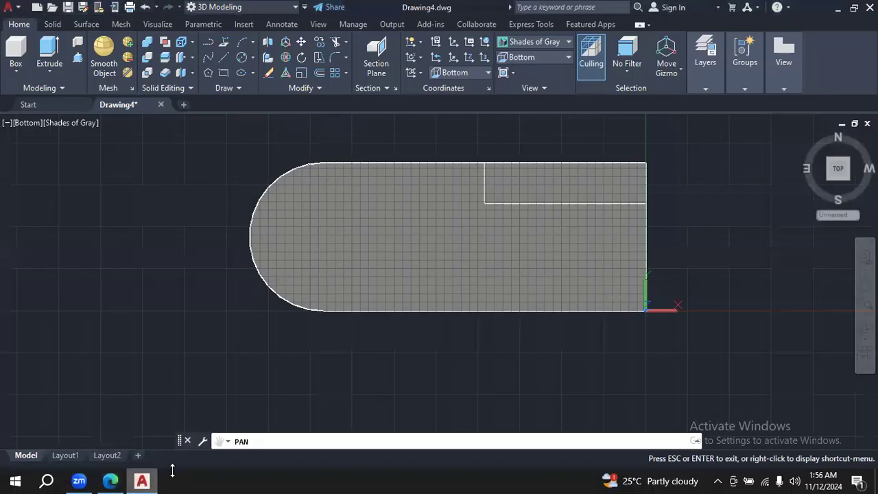
left_click(109, 481)
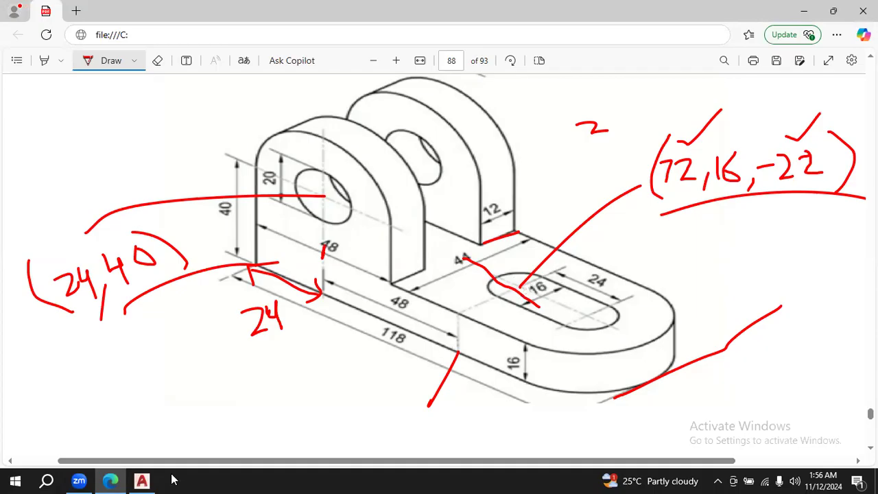
left_click(149, 480)
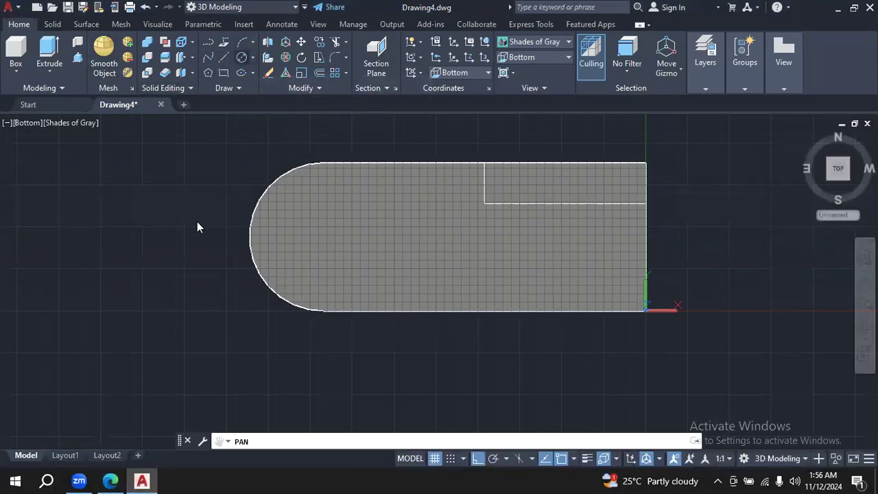
type("c")
key("Return")
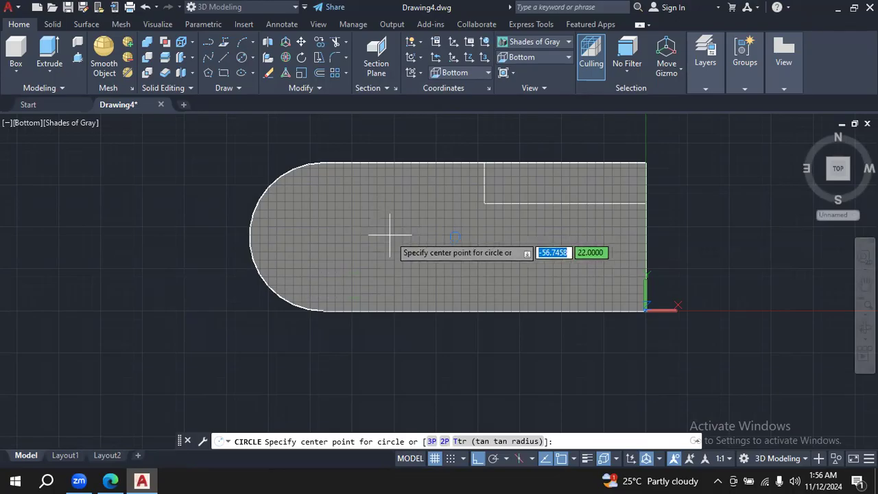
type("-")
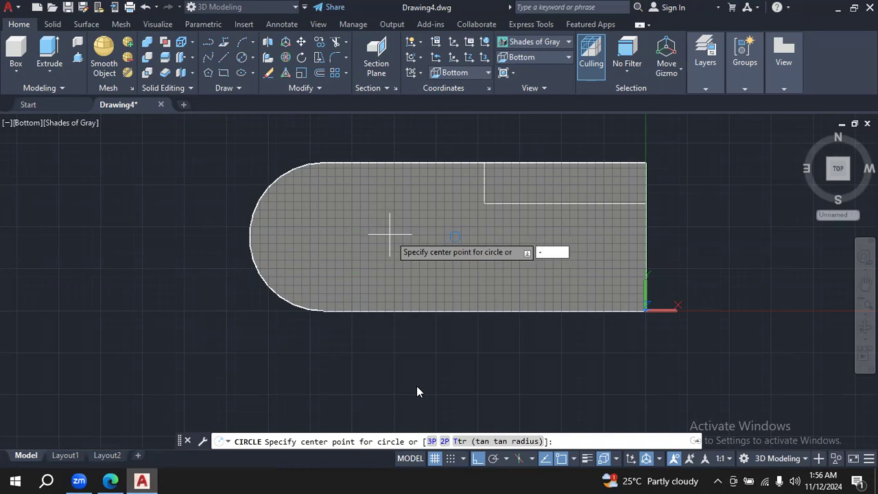
key("Escape")
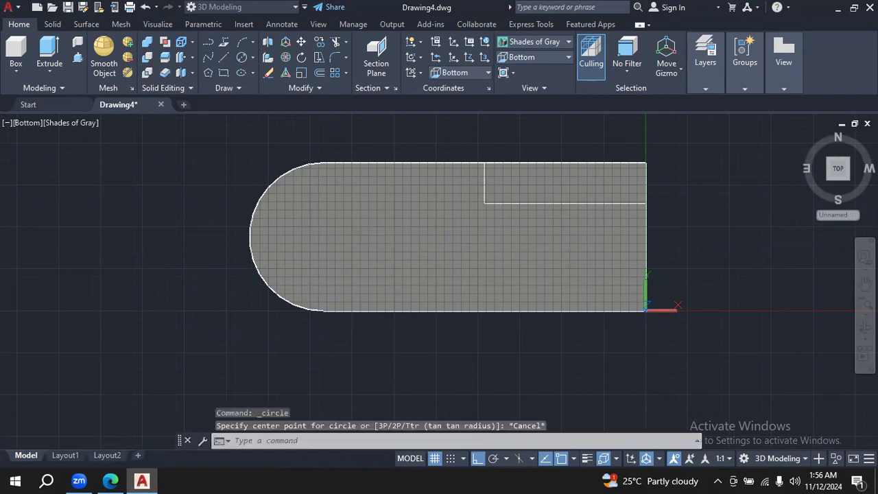
- Draw a circle of diameter 16 centred at -72,22 on the base for the inner end of the slot
left_click(245, 57)
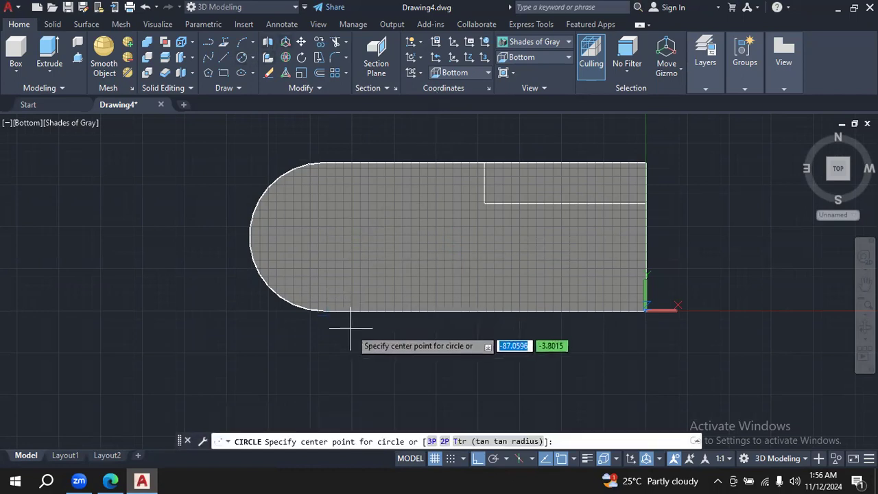
type("-7")
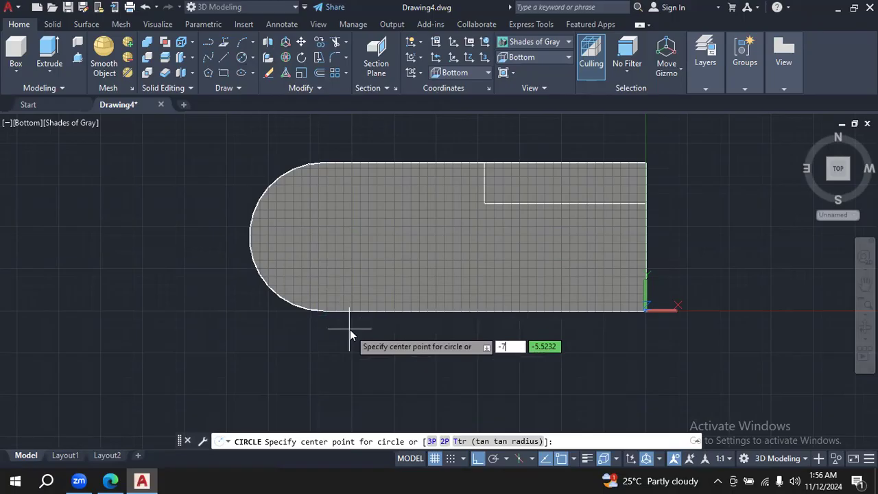
type("2")
key("Tab")
type("22")
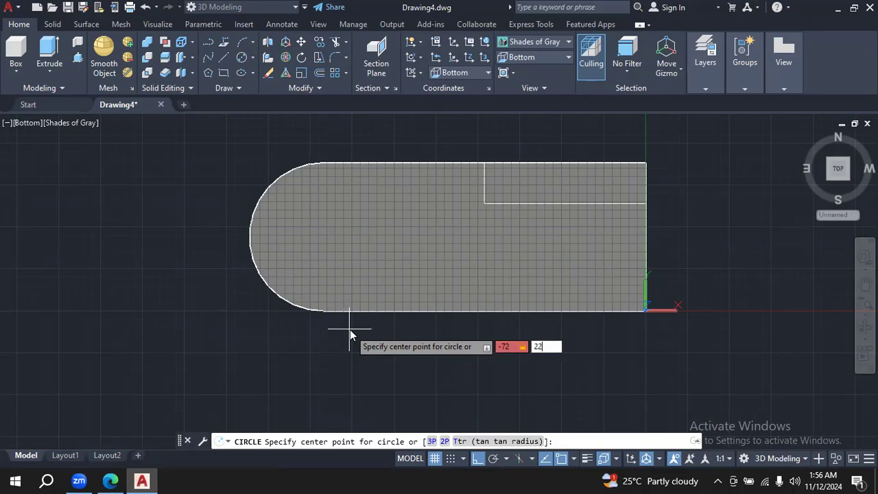
key("Return")
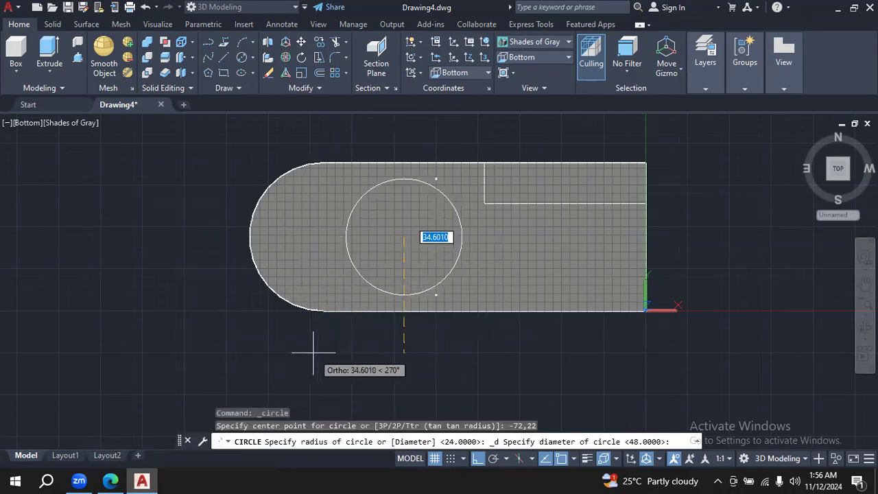
left_click(111, 481)
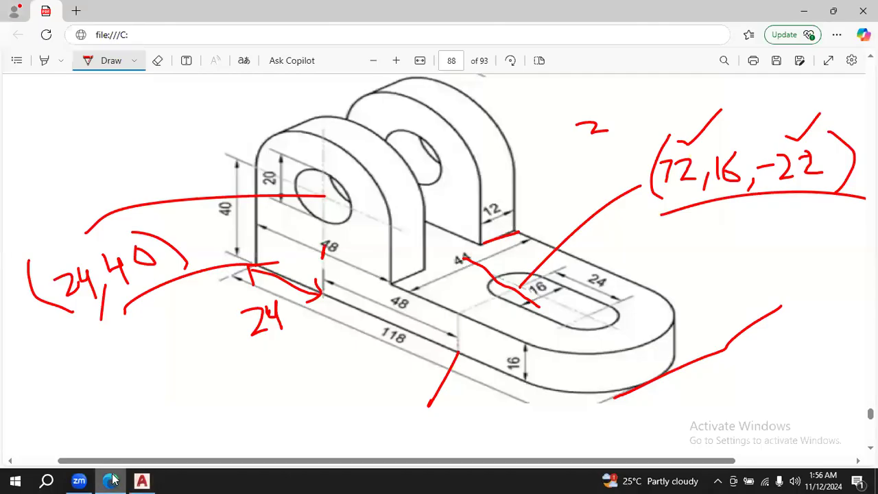
left_click(141, 481)
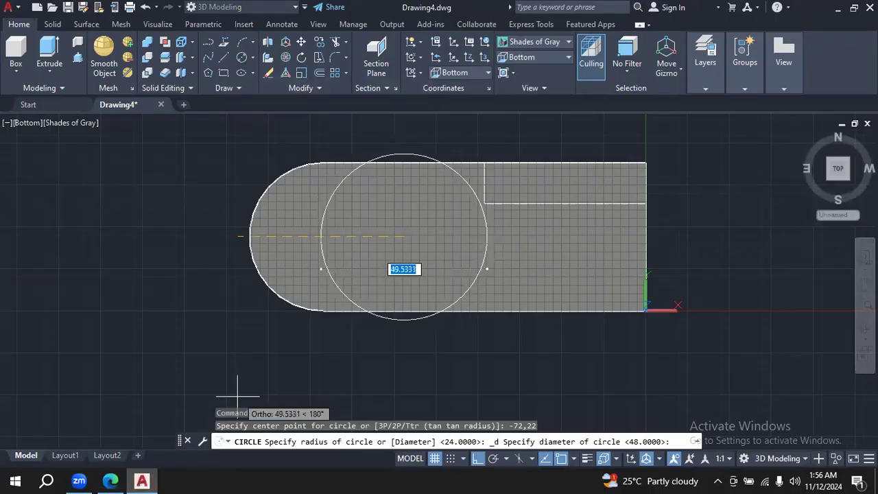
type("16")
key("Return")
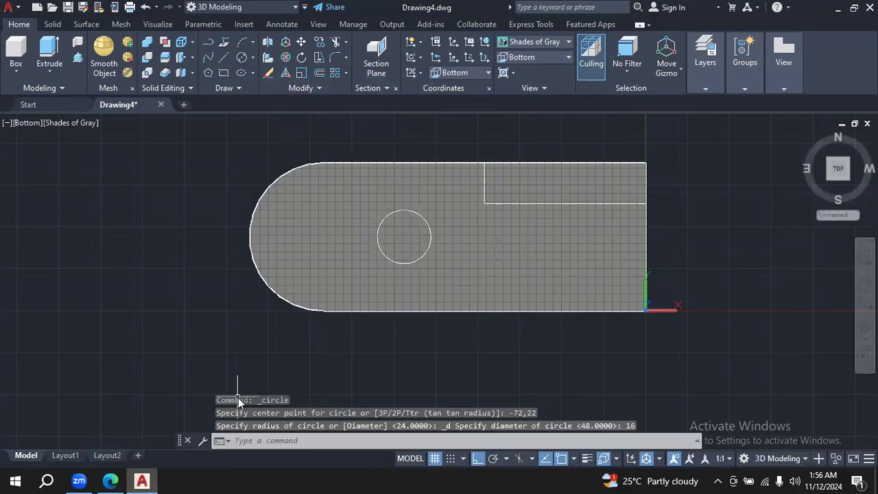
- Check the slot spacing in the Edge PDF, and in AutoCAD draw a horizontal 24-long line from -72,22 towards the base's rounded end
left_click(111, 480)
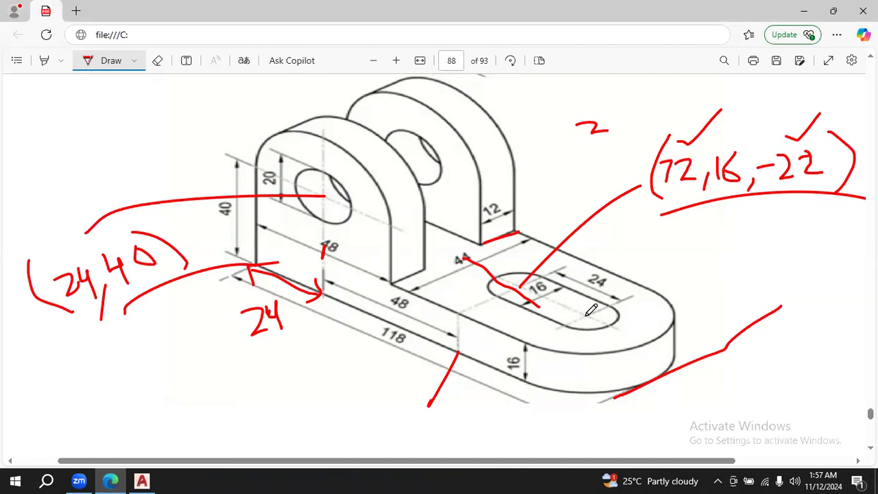
left_click(141, 480)
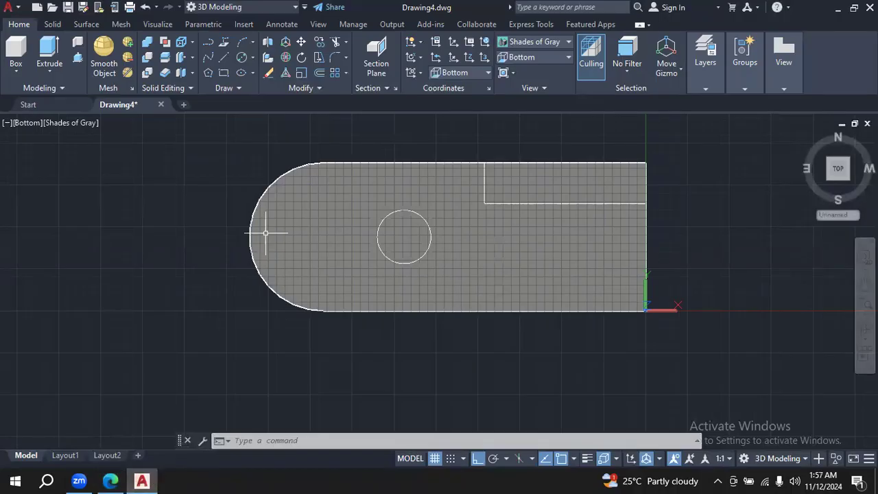
left_click(218, 52)
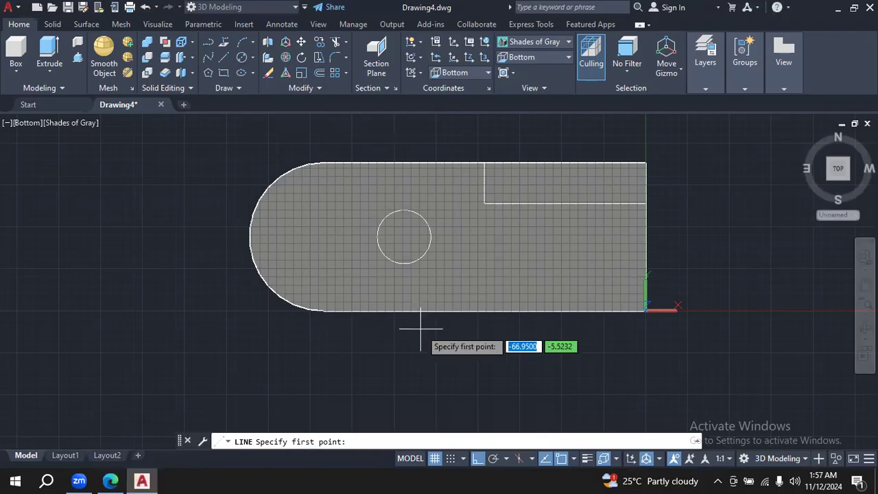
left_click(111, 480)
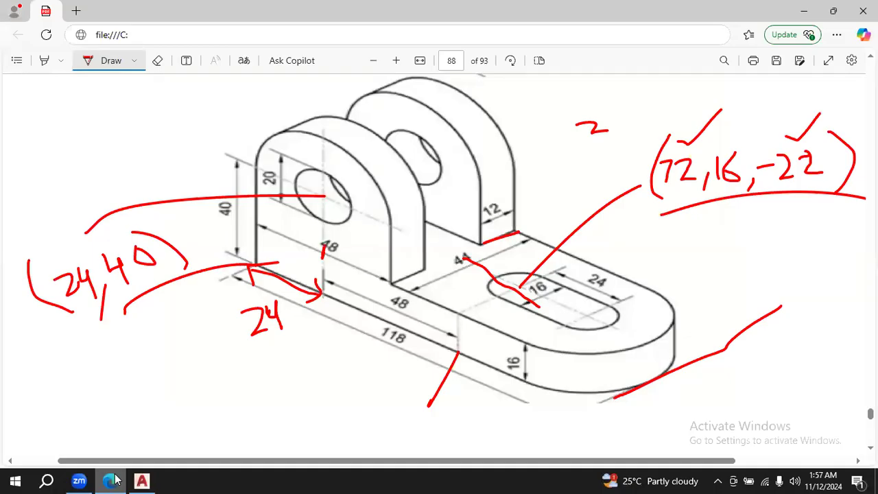
left_click(141, 480)
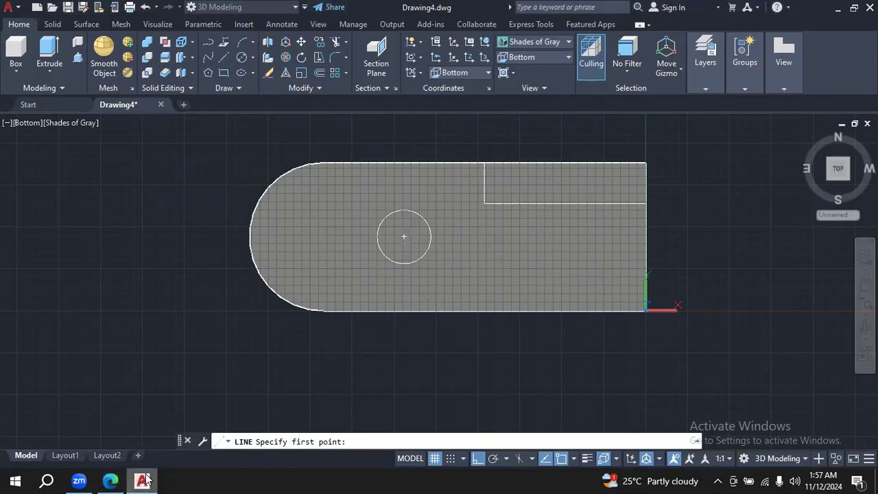
left_click(223, 57)
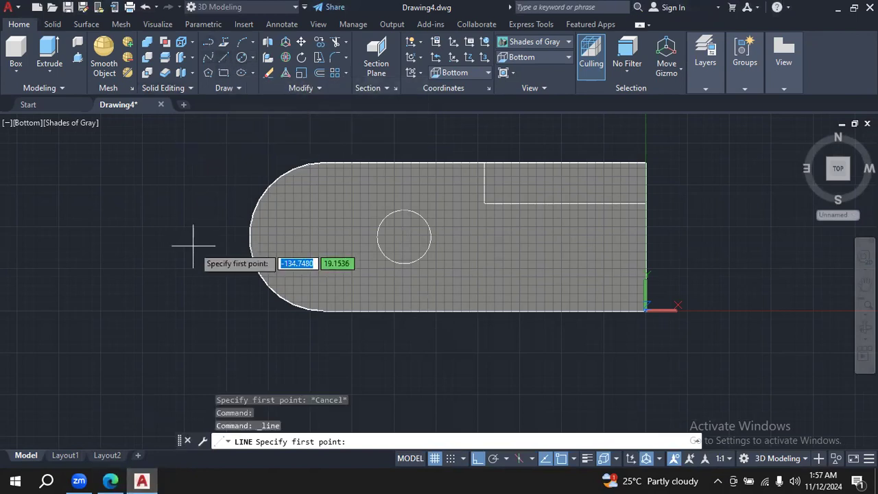
type("-72")
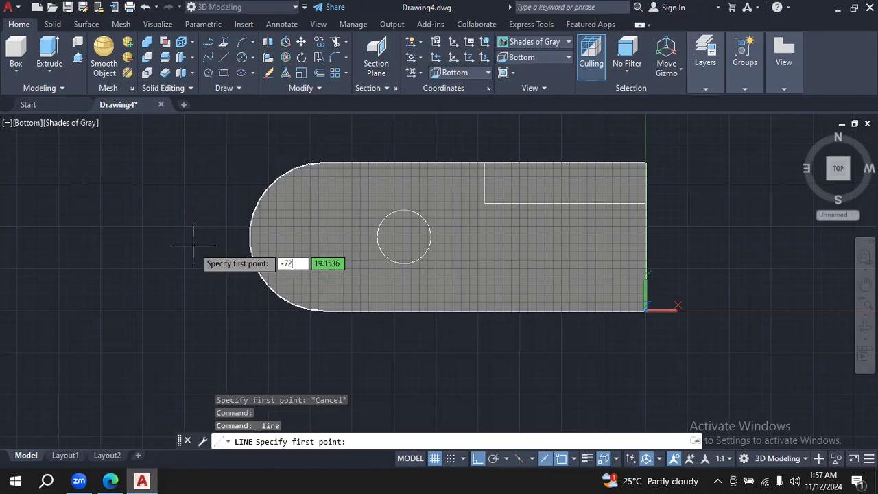
key("Tab")
type("22")
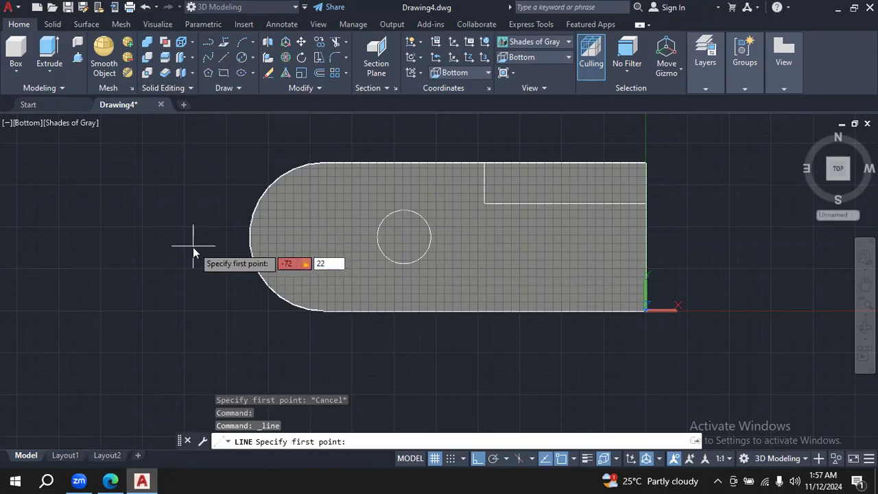
key("Return")
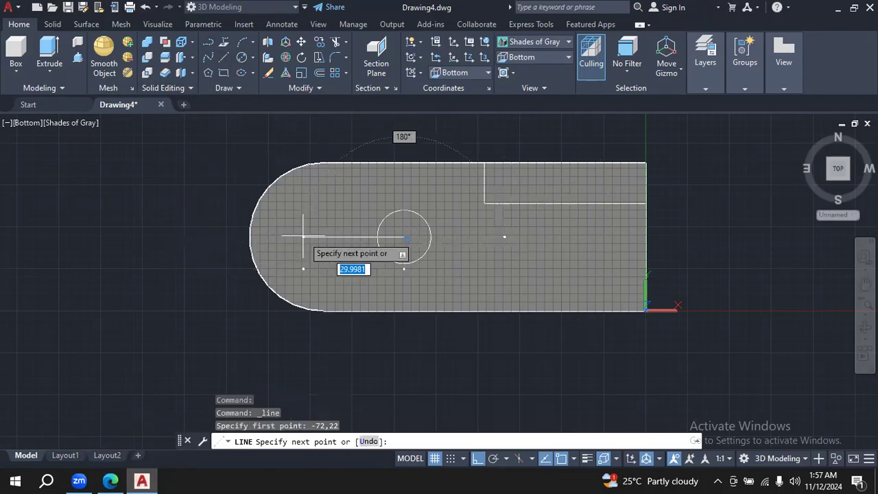
left_click(117, 480)
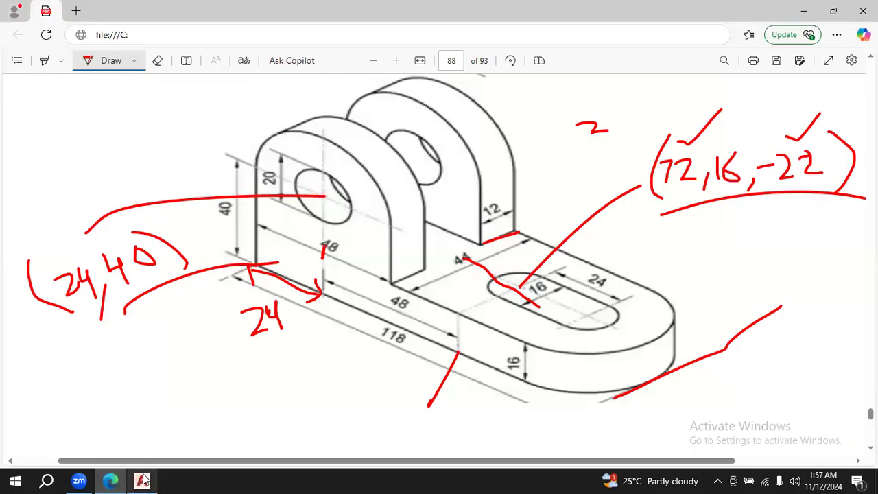
left_click(142, 480)
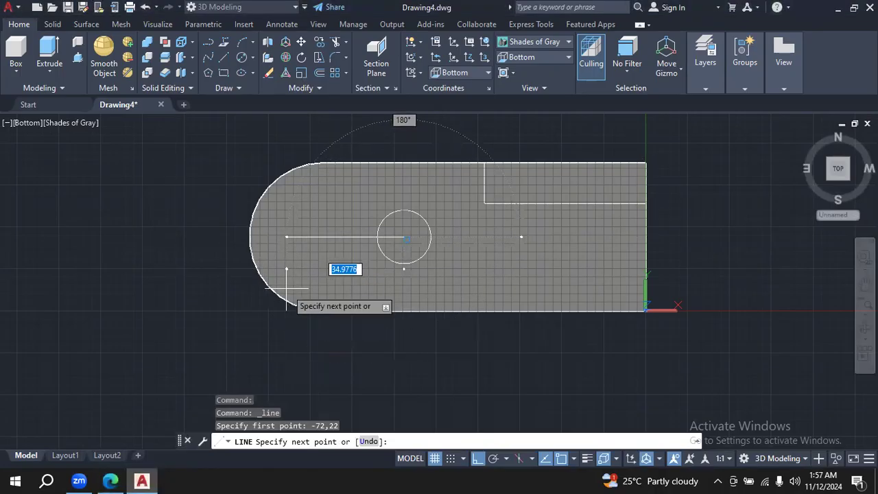
type("24")
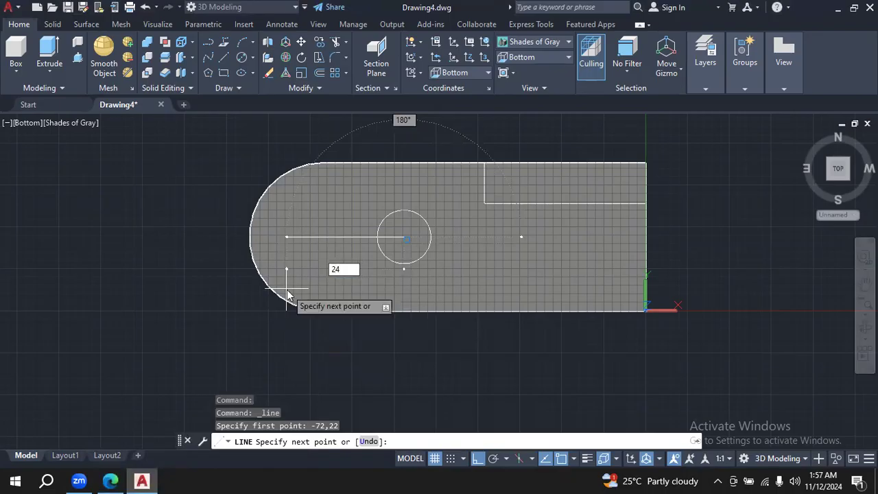
key("Return")
key("Escape")
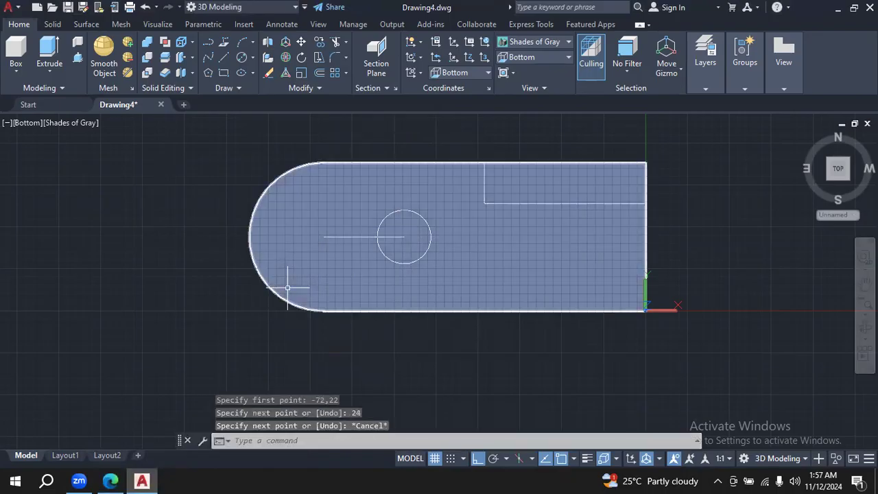
left_click(242, 57)
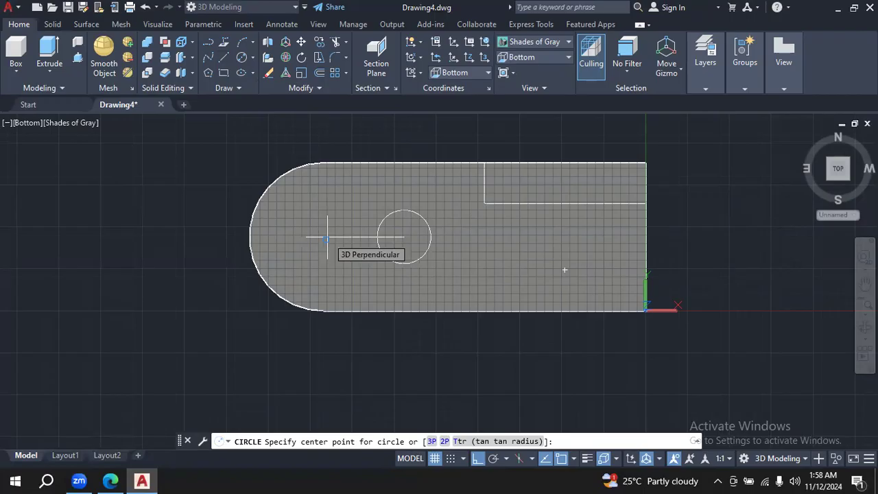
key("Escape")
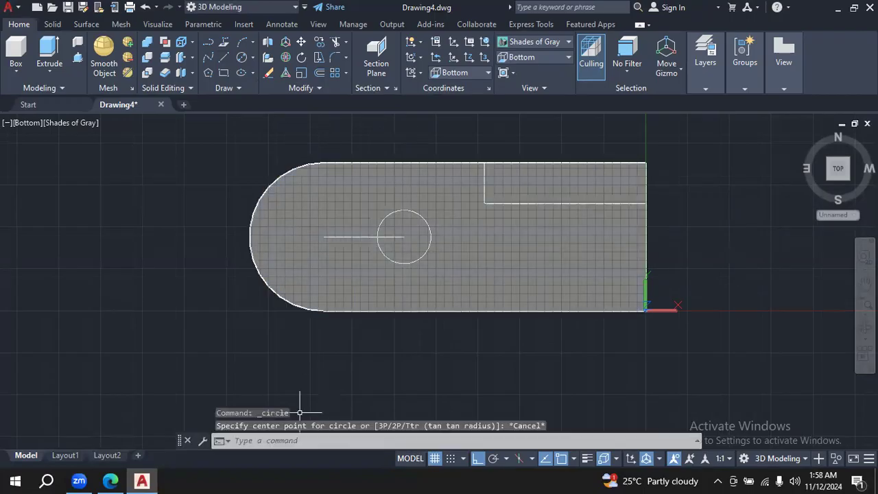
left_click(356, 238)
key("Escape")
key("Escape")
left_click(359, 235)
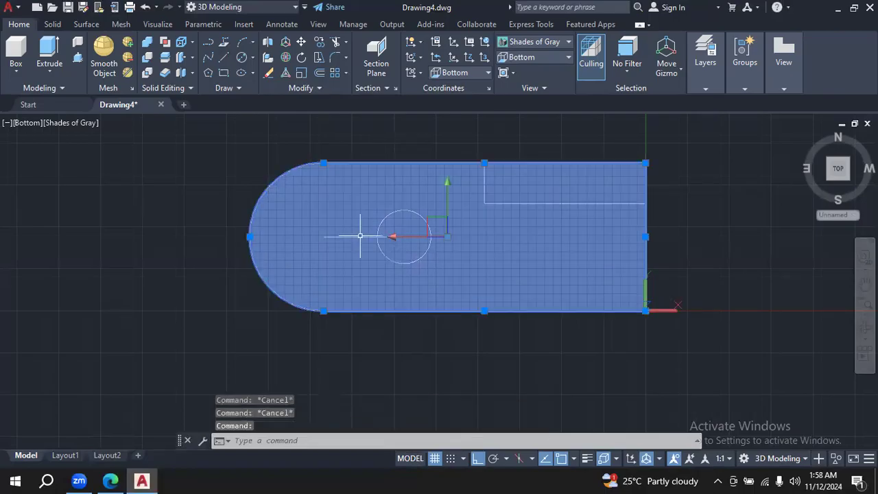
key("Escape")
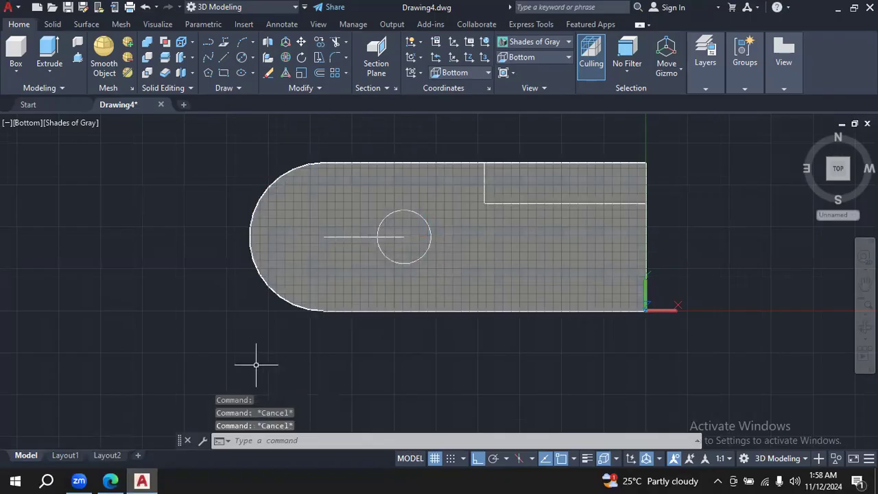
- Check the slot spacing in the Edge PDF, and in AutoCAD draw a circle of diameter 16 centred at -92,22 on the base
left_click(110, 481)
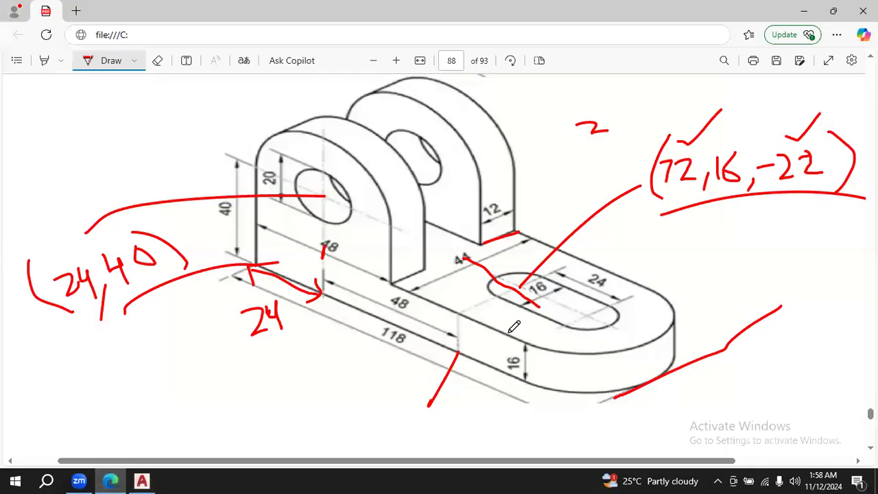
mouse_move(130, 478)
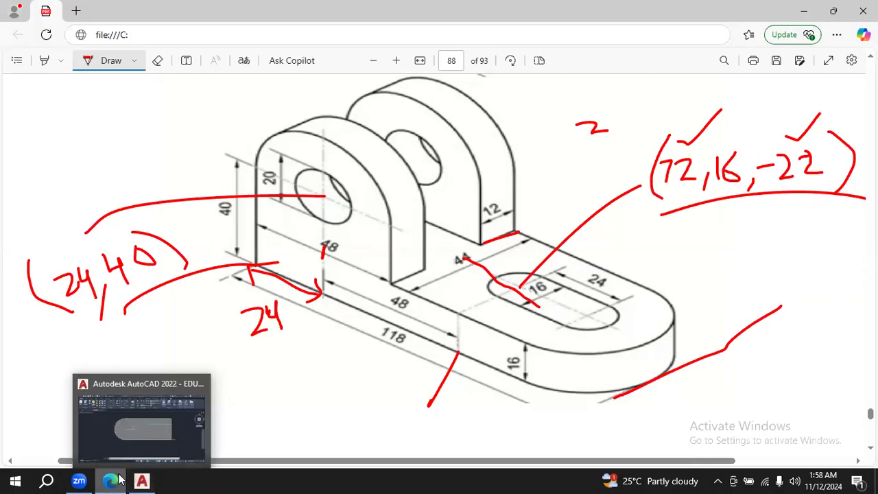
left_click(143, 480)
left_click(116, 480)
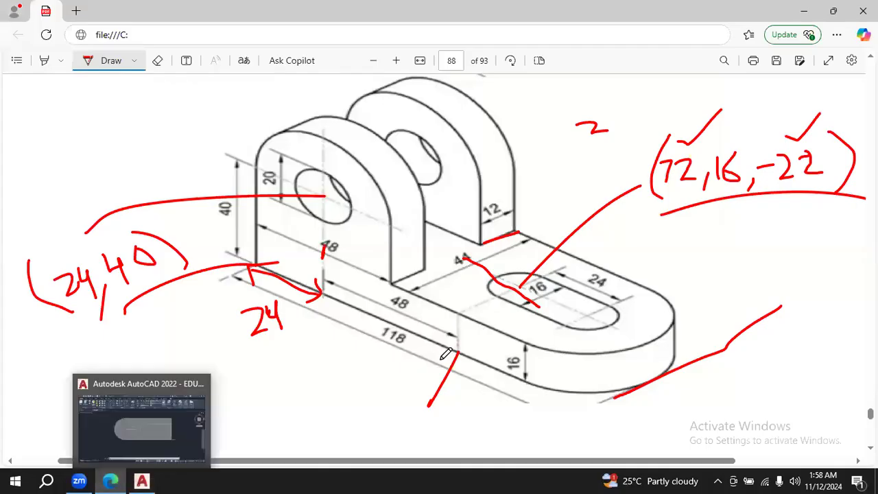
left_click(141, 479)
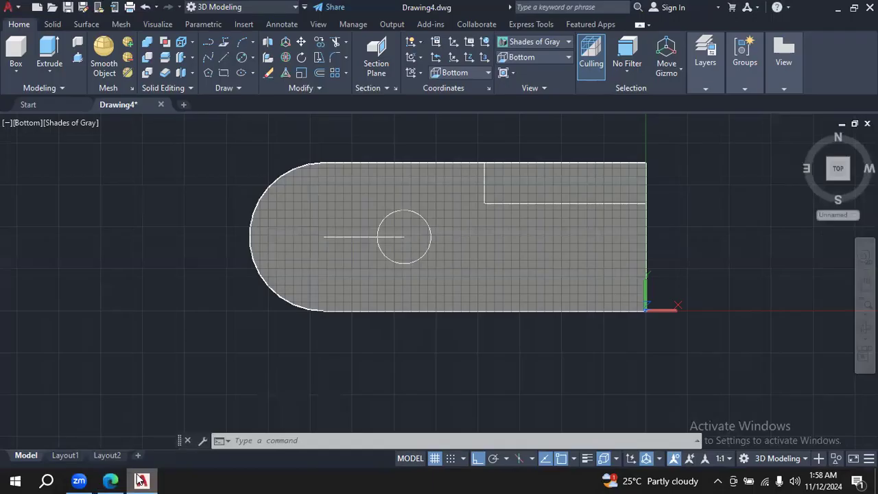
left_click(243, 58)
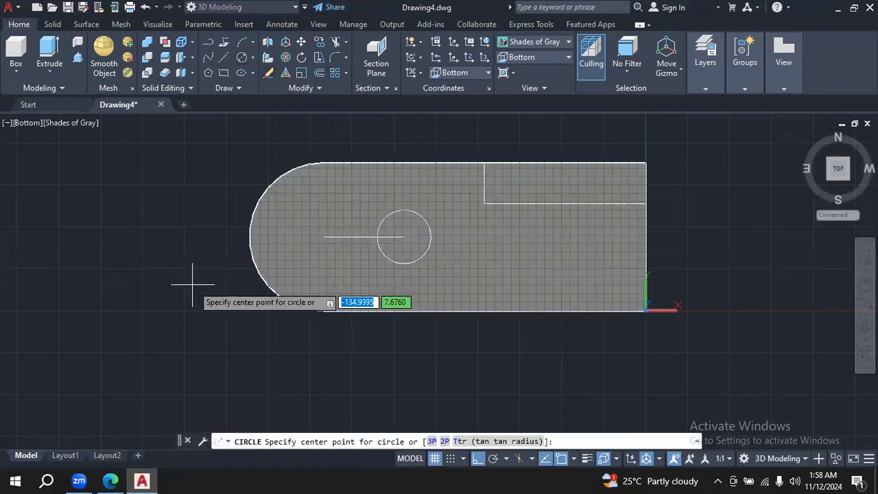
type("-9")
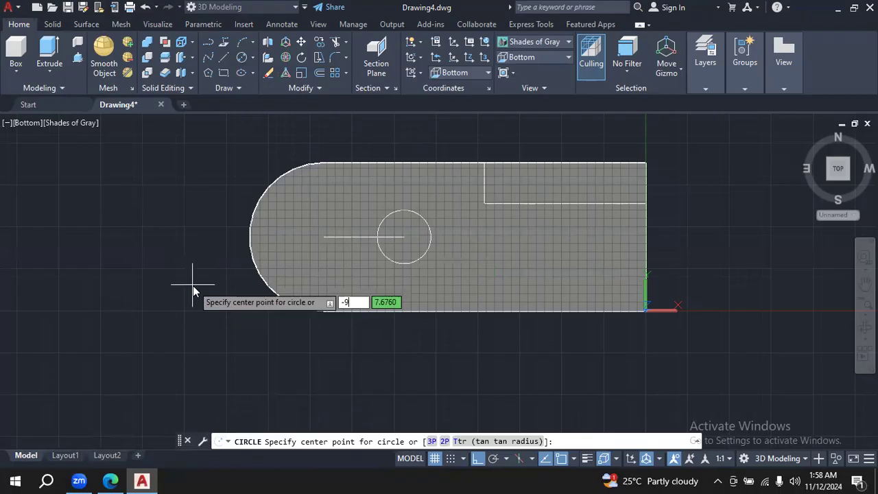
type("2,22")
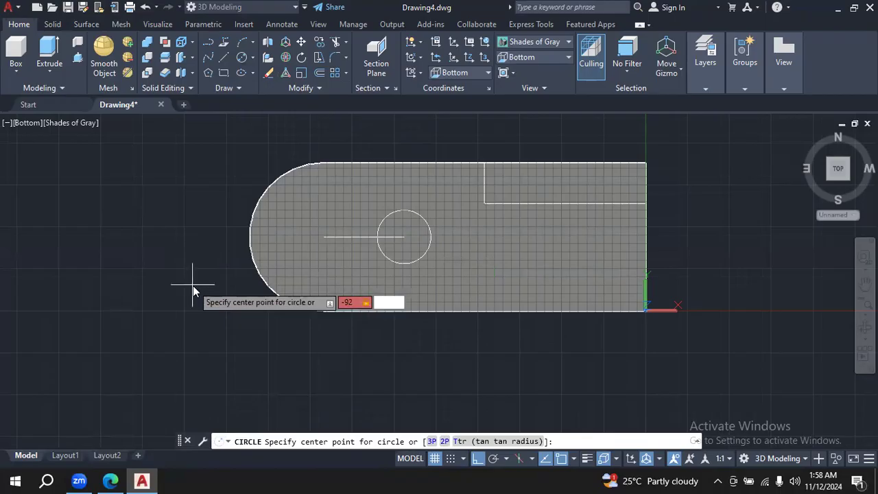
key("Return")
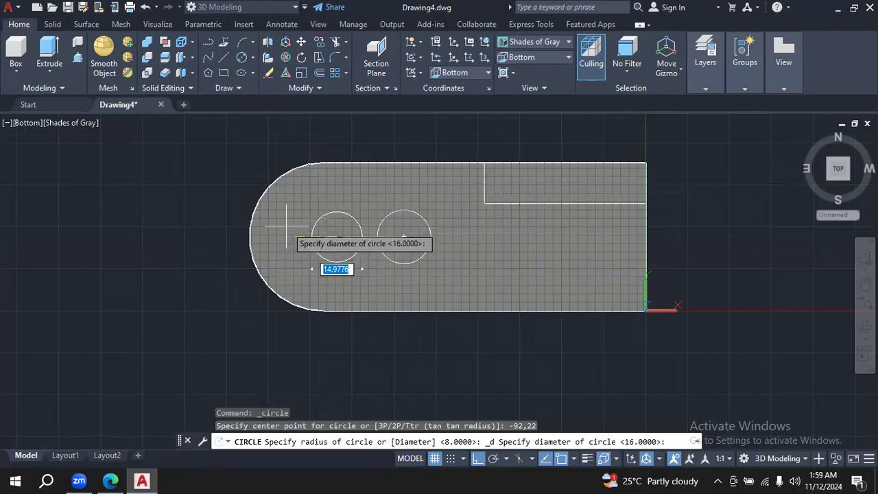
key("Return")
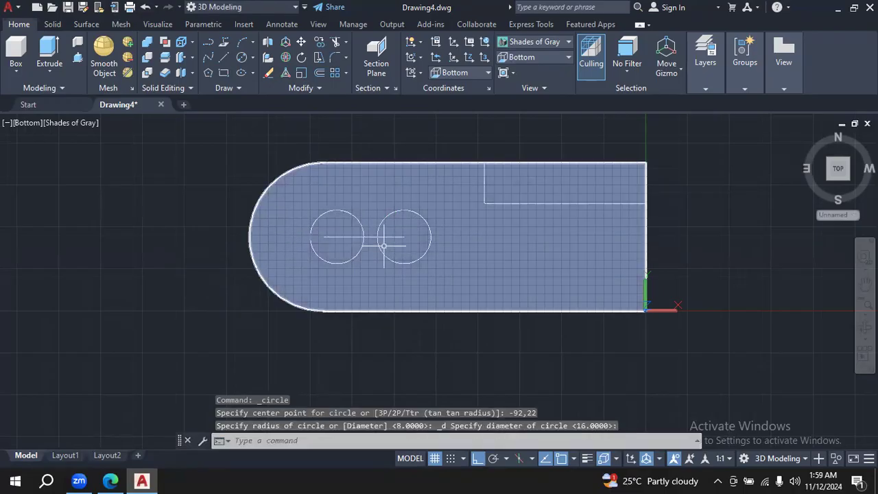
left_click(112, 480)
left_click(142, 480)
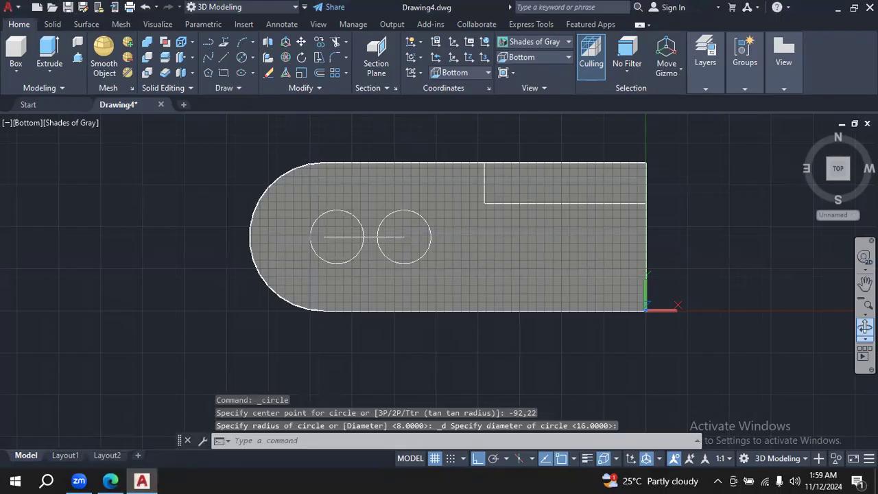
left_click(865, 327)
left_click_drag(718, 260, 724, 362)
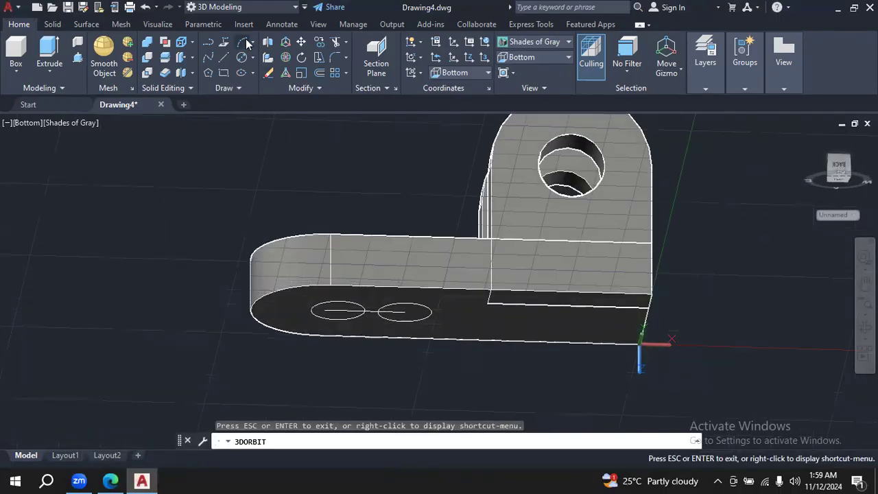
left_click(77, 59)
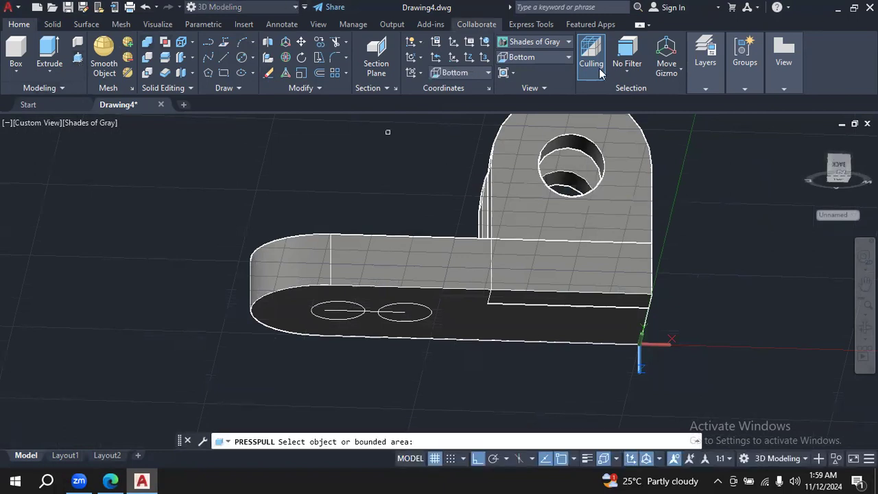
- Restore the Bottom view with the whole base outline in sight and set the visual style to 2D Wireframe
left_click(564, 59)
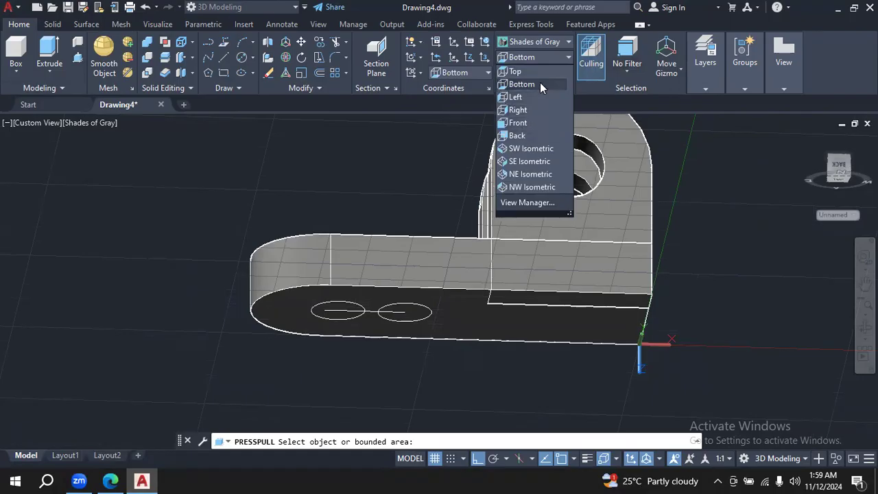
left_click(540, 83)
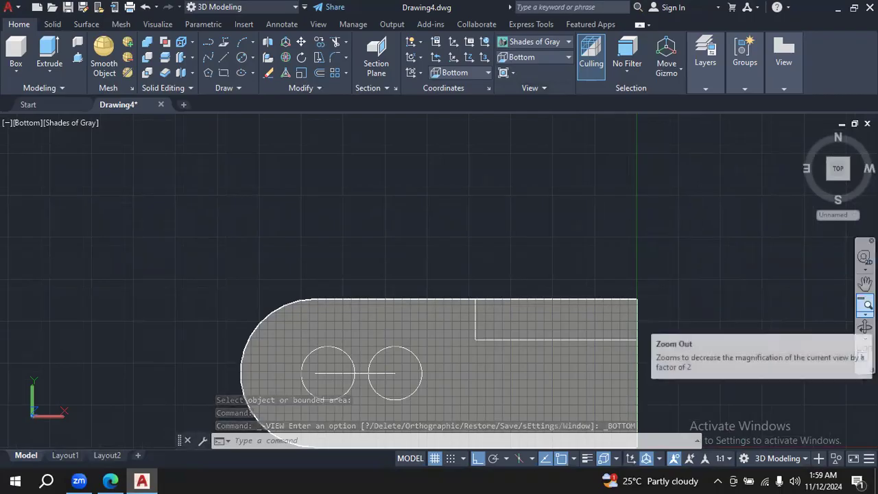
left_click(866, 283)
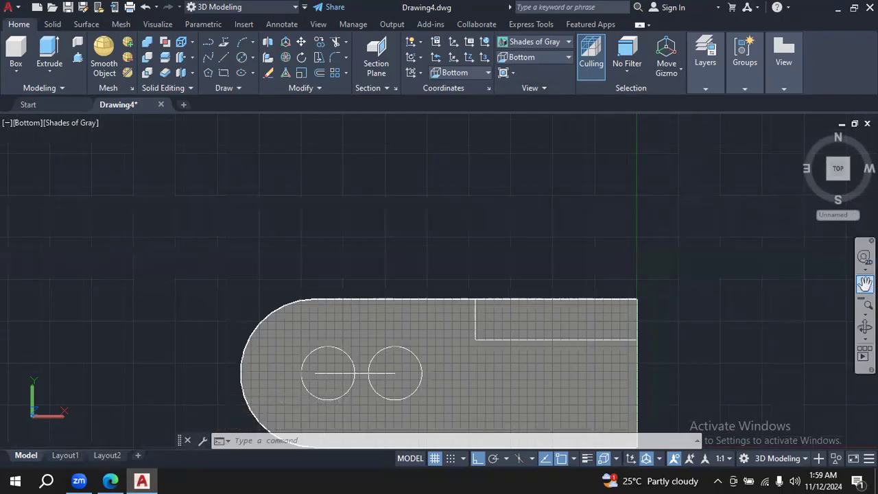
left_click_drag(745, 333, 727, 216)
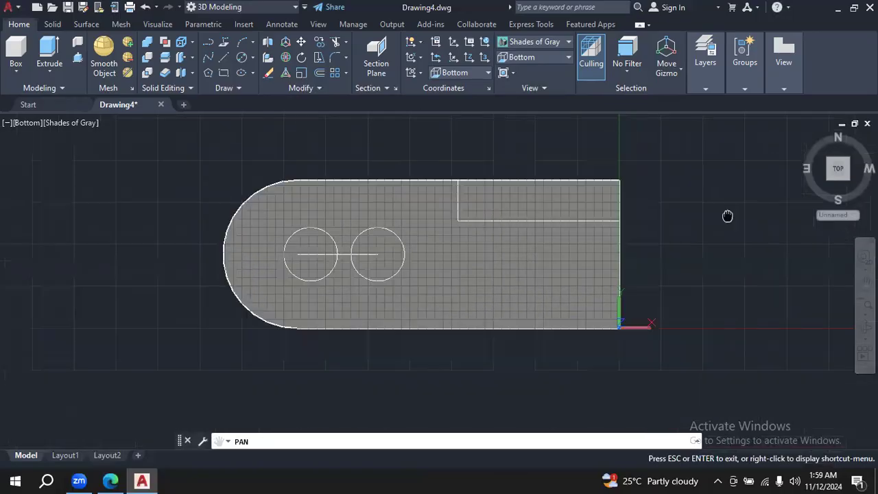
left_click(566, 42)
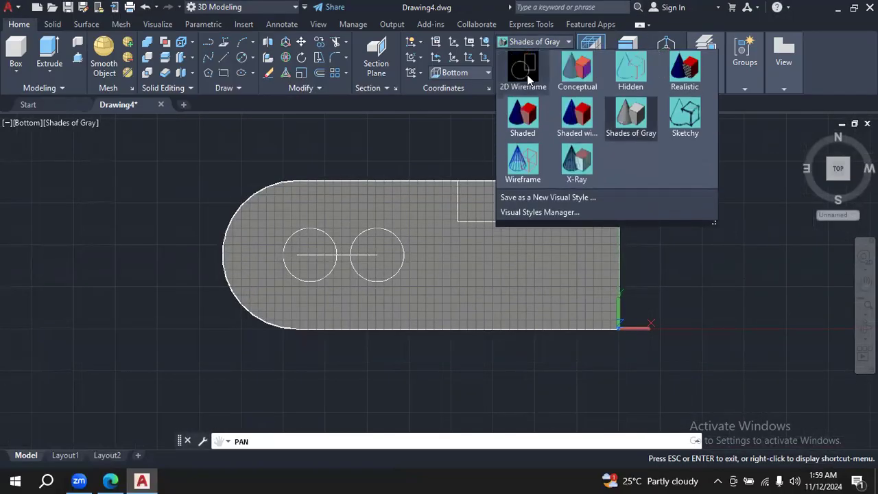
left_click(523, 68)
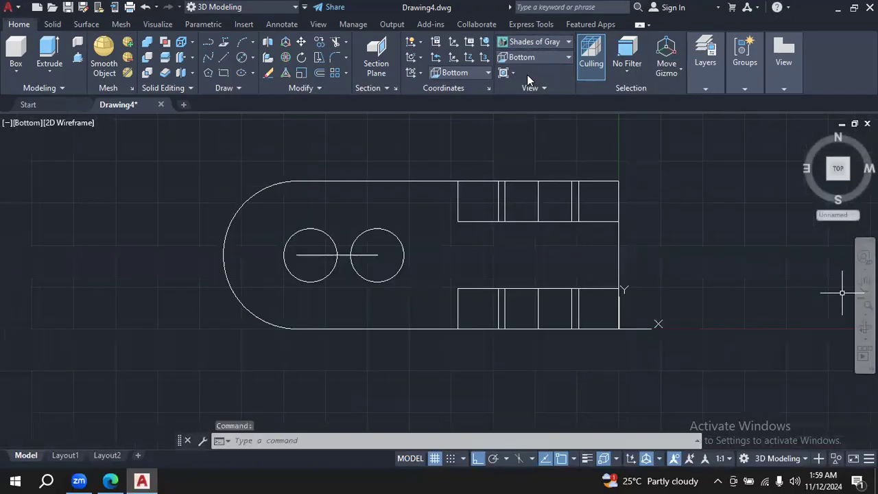
- Erase the horizontal line between the slot circles together with the circle nearer the base's rounded end
left_click(362, 254)
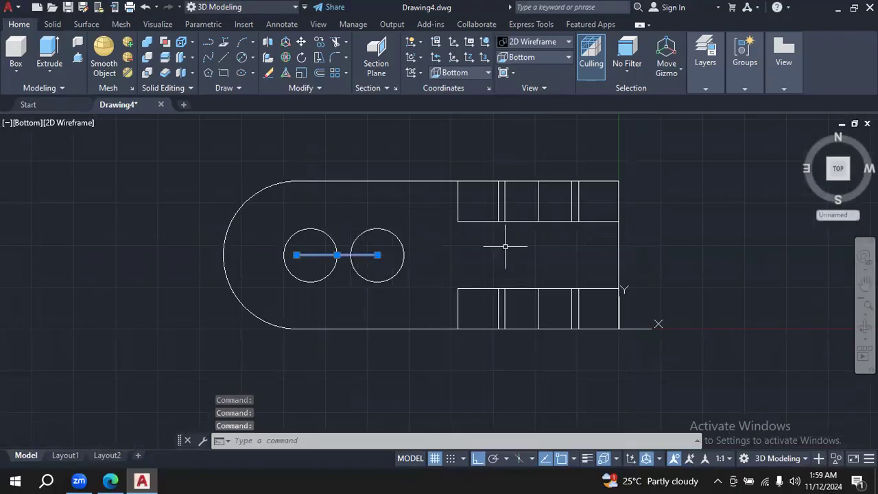
left_click(330, 236)
key("Delete")
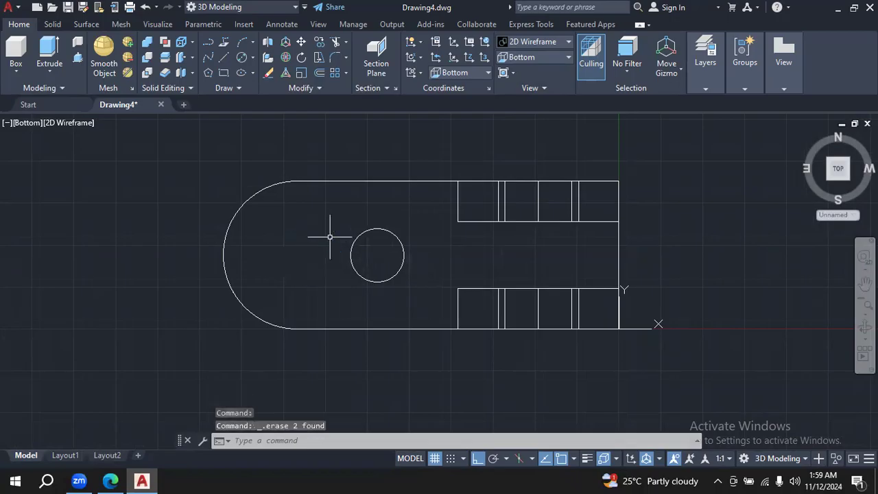
- Draw a horizontal line 24 long from -72,22 towards the base's rounded end
left_click(223, 59)
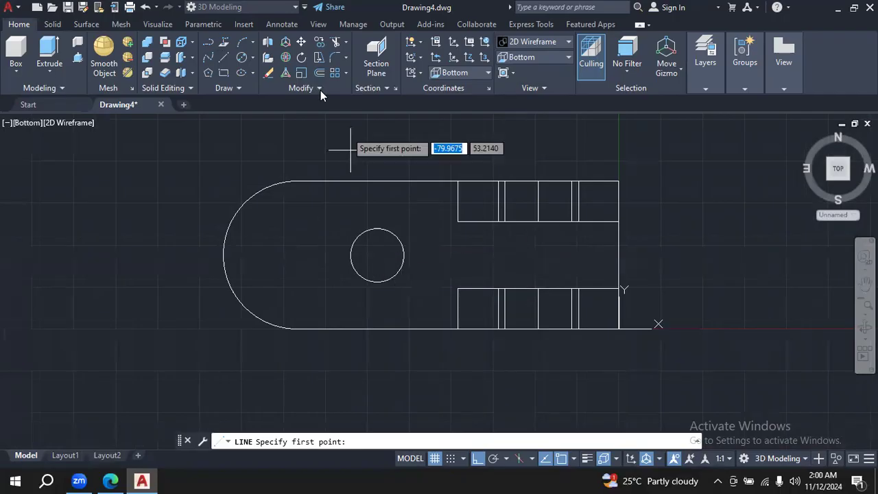
key("Escape")
key("Return")
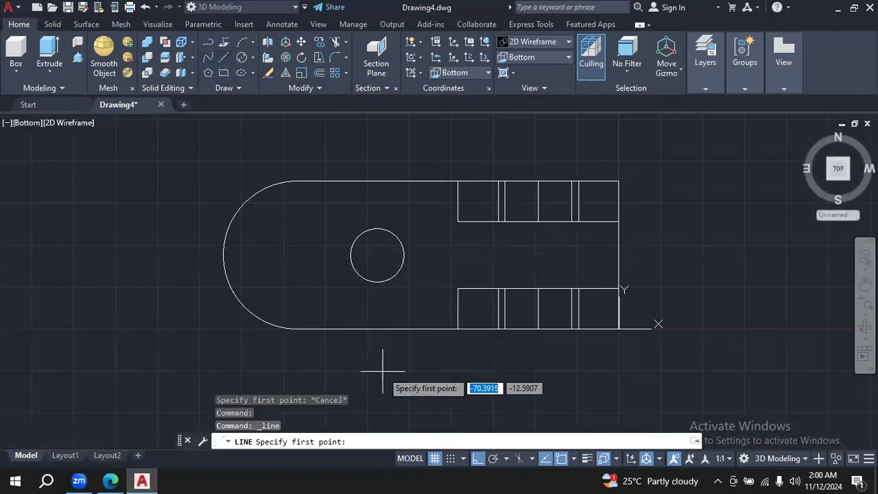
type("-")
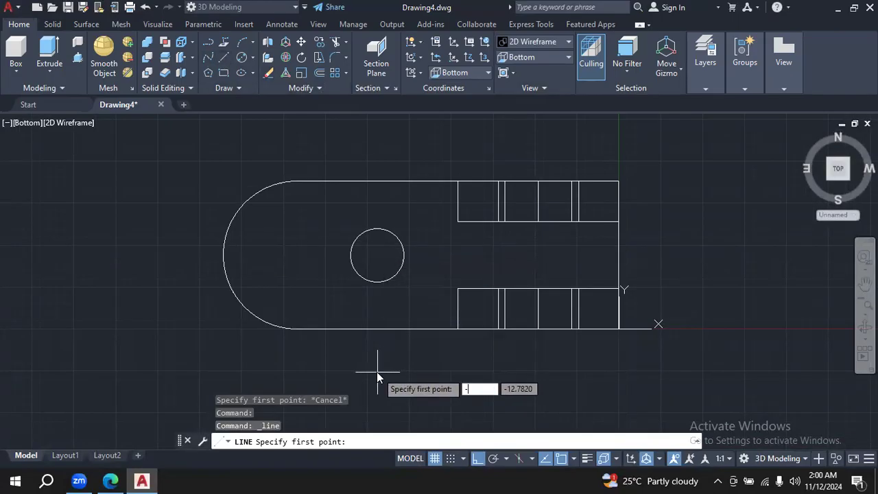
type("72")
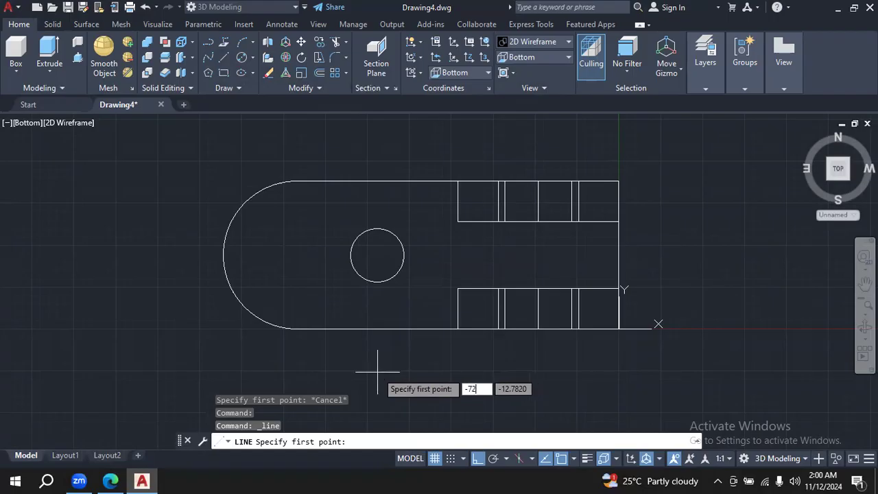
key("Tab")
type("22")
key("Return")
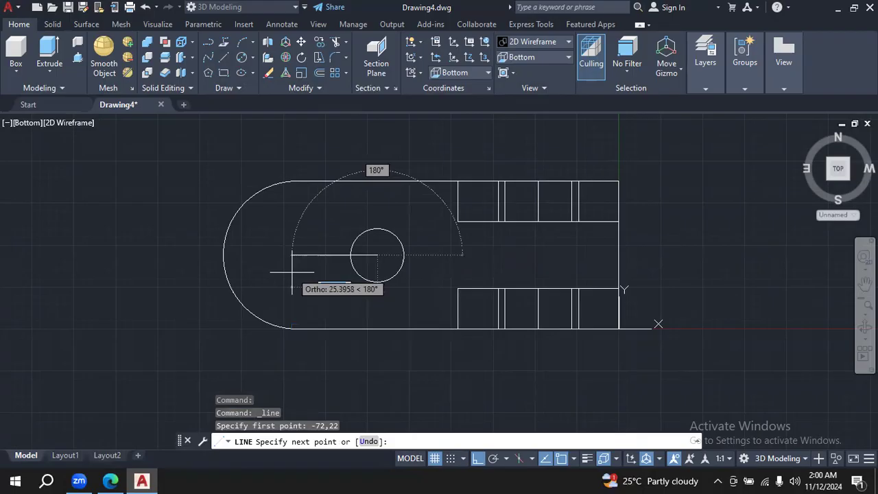
type("24")
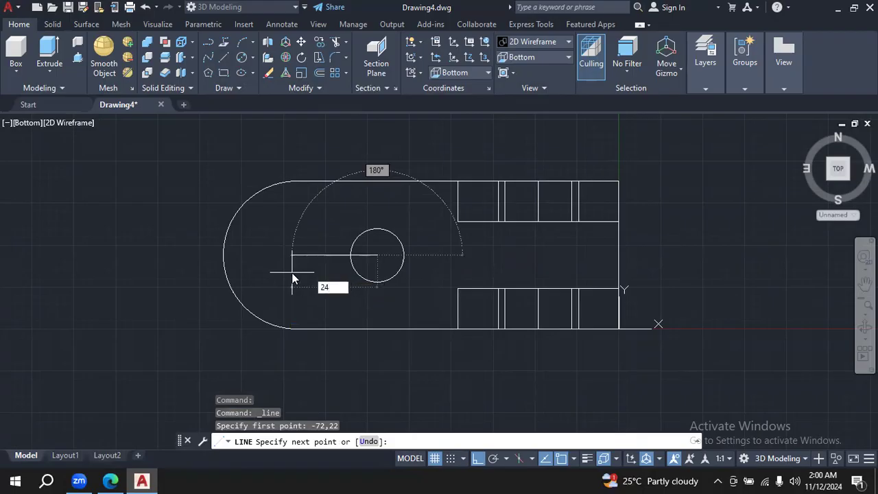
key("Return")
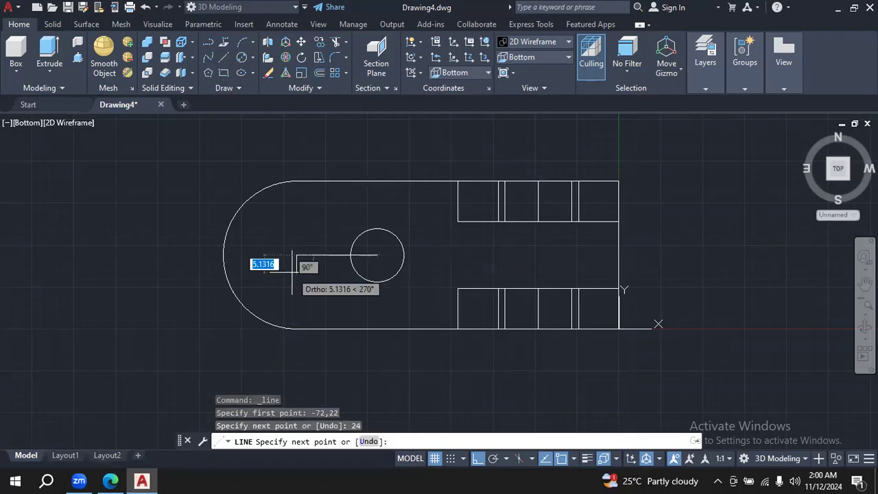
key("Escape")
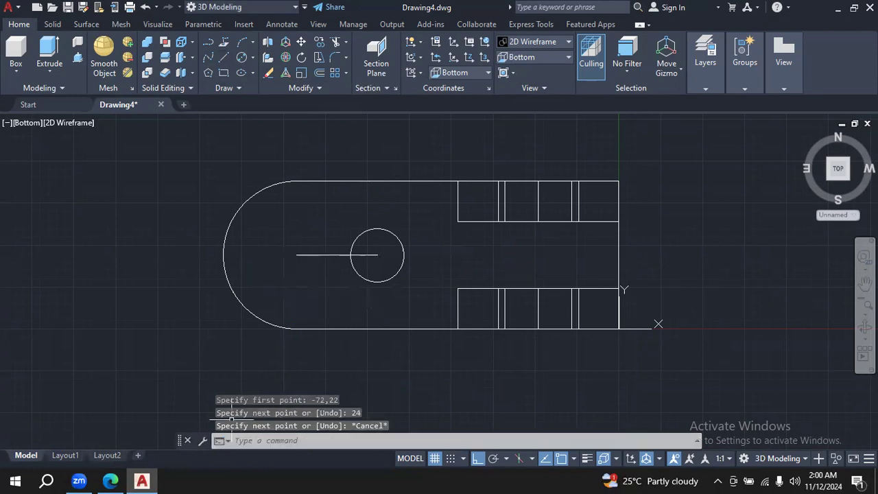
- Check the slot in the Edge PDF, and in AutoCAD draw a circle of diameter 16 on the line's outer endpoint and erase the line
left_click(107, 480)
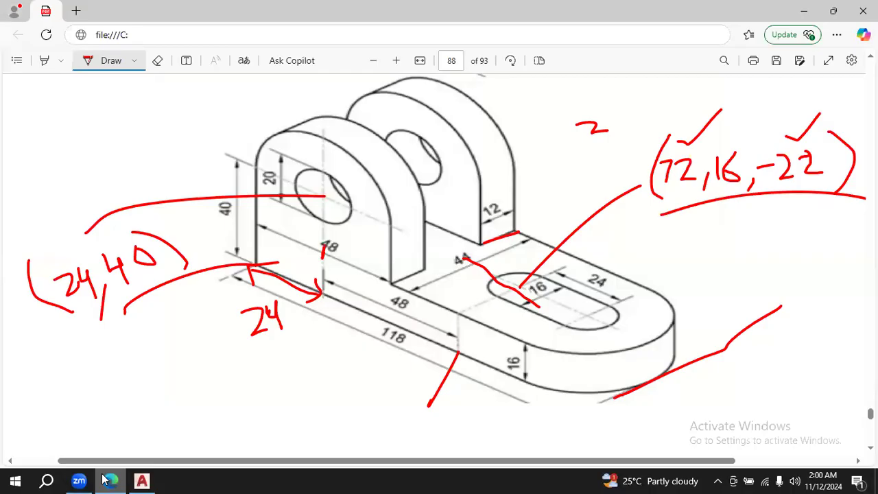
left_click(141, 480)
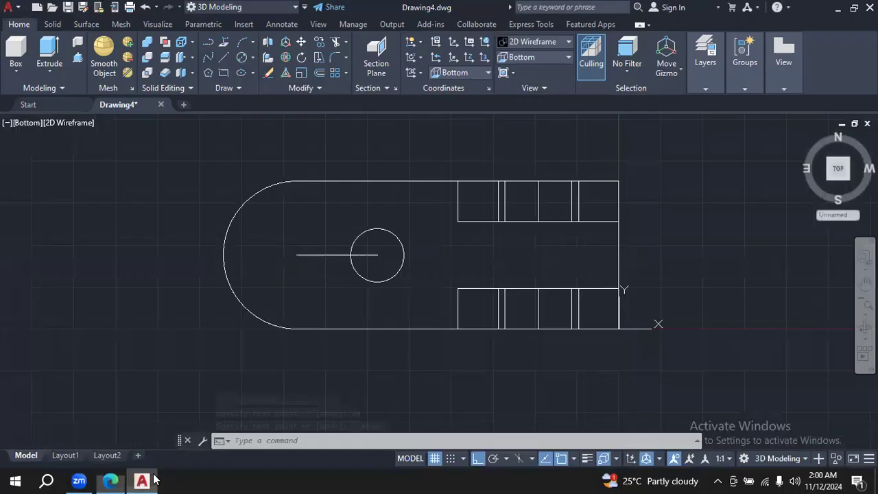
left_click(242, 59)
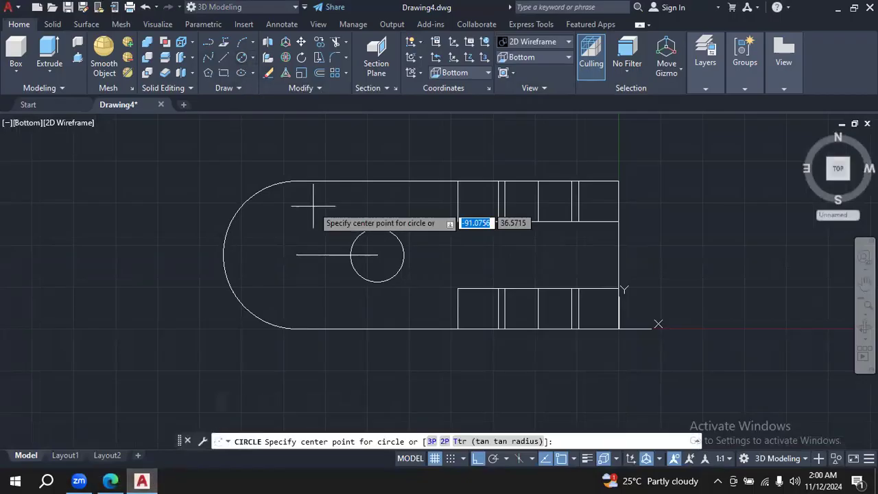
left_click(296, 255)
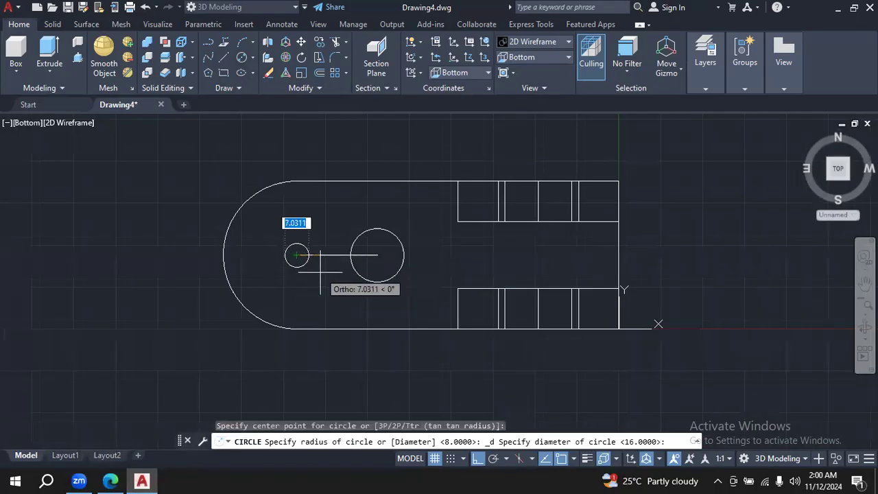
key("BackSpace")
key("Return")
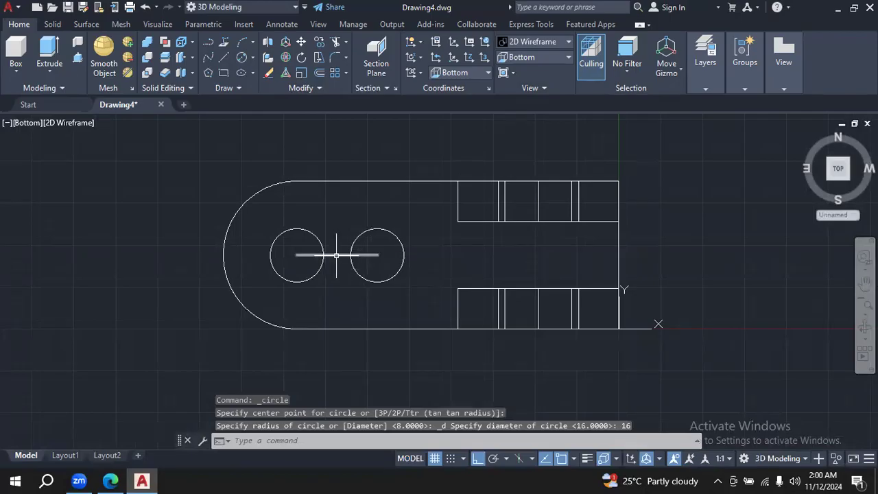
left_click(337, 255)
key("Delete")
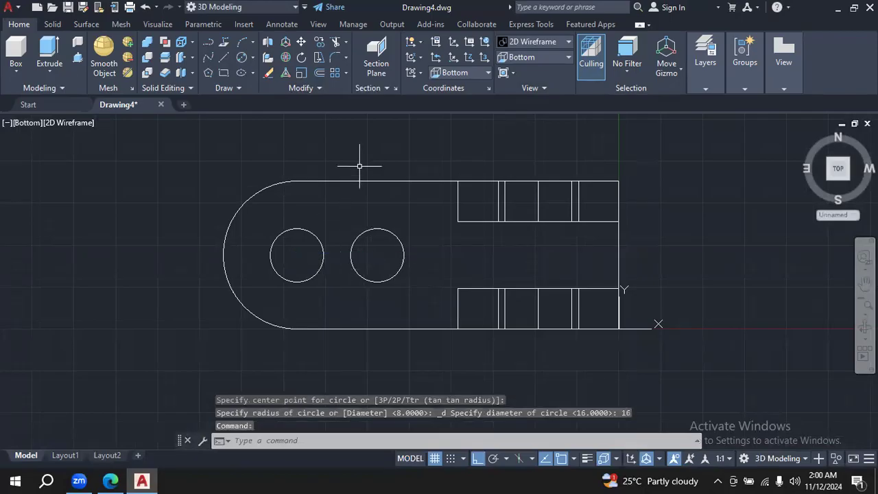
- Draw a Tan, Tan, Radius circle of radius 5000 touching both slot circles on their sides farther from the X axis
left_click(252, 59)
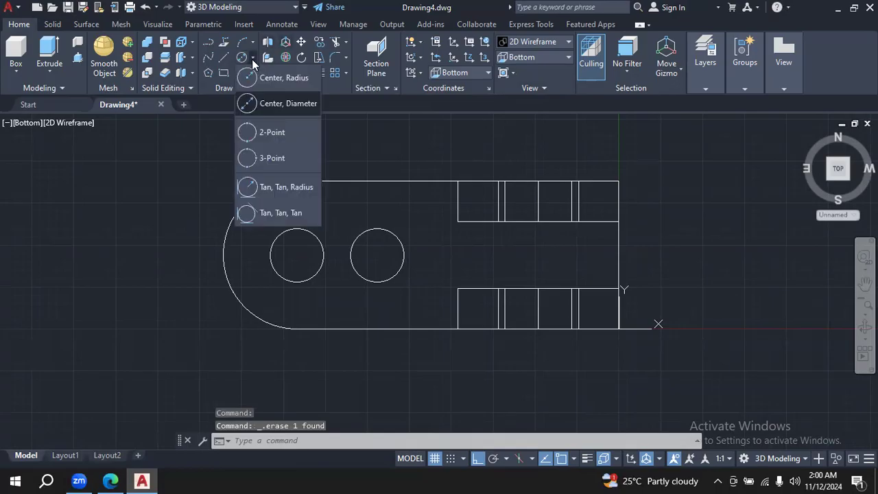
left_click(288, 187)
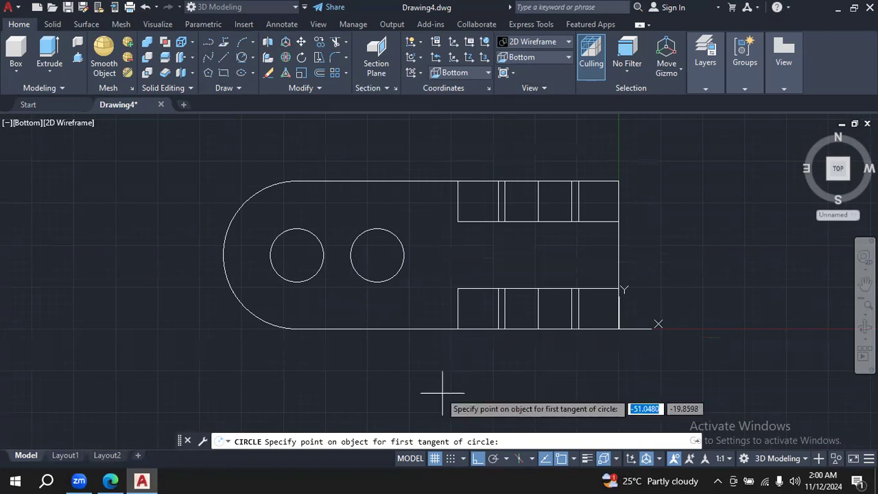
left_click(291, 229)
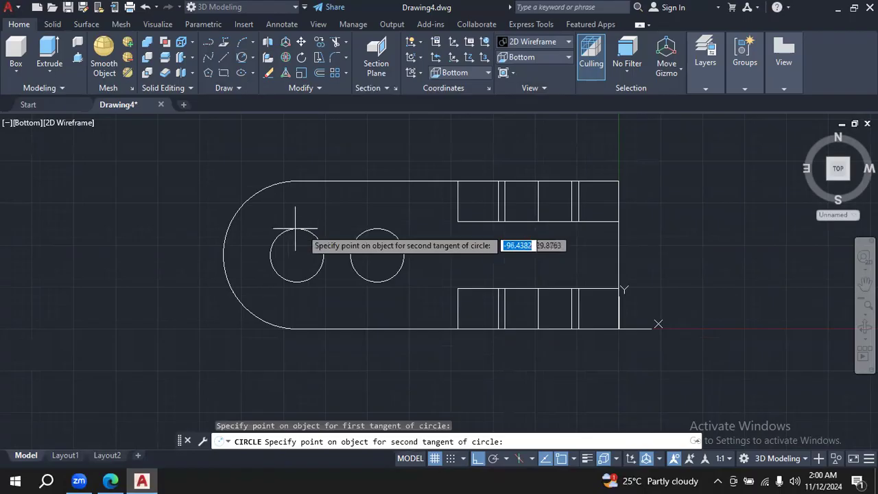
left_click(386, 228)
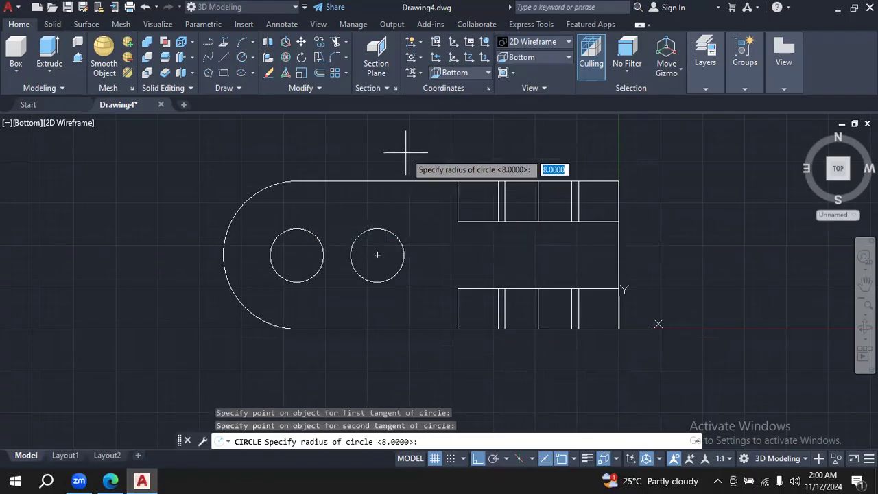
type("5")
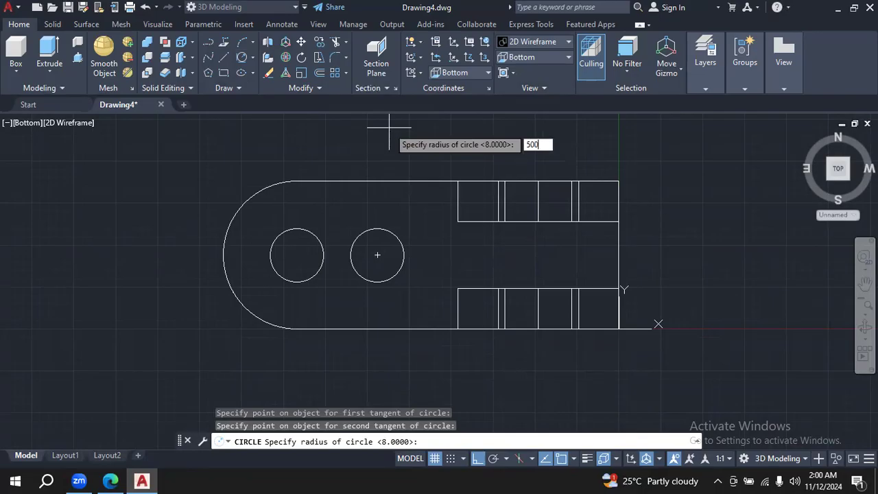
key("Return")
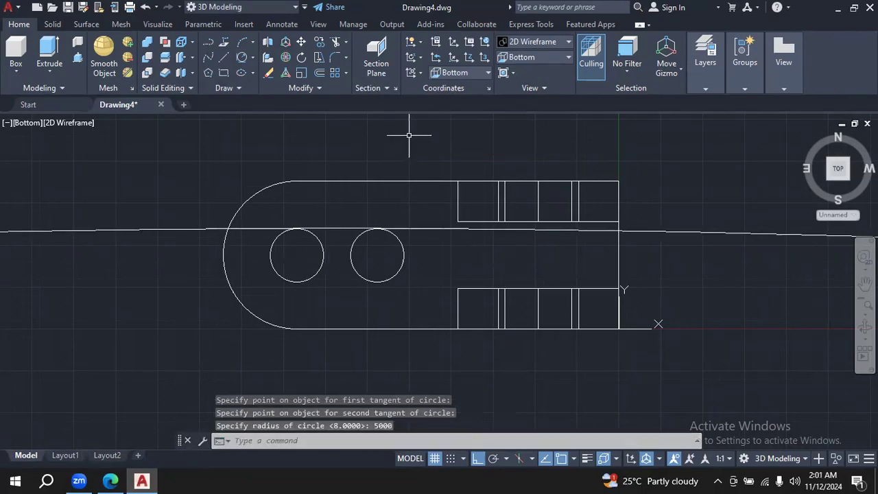
key("Escape")
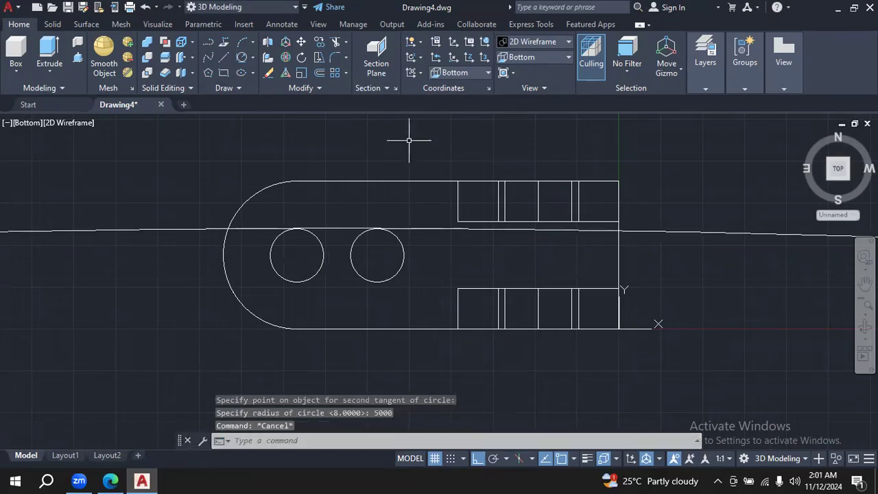
- Draw a Tan, Tan, Radius circle of radius 1090000 touching both slot circles on their sides nearer the X axis
left_click(255, 59)
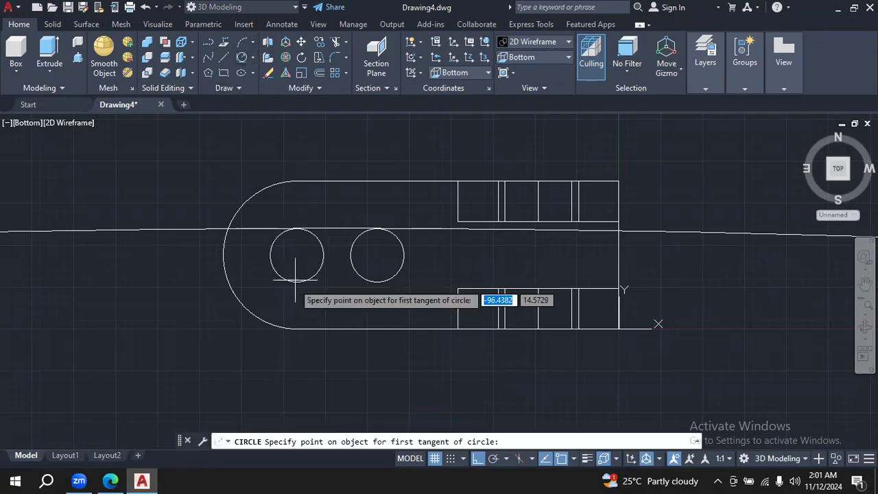
left_click(294, 281)
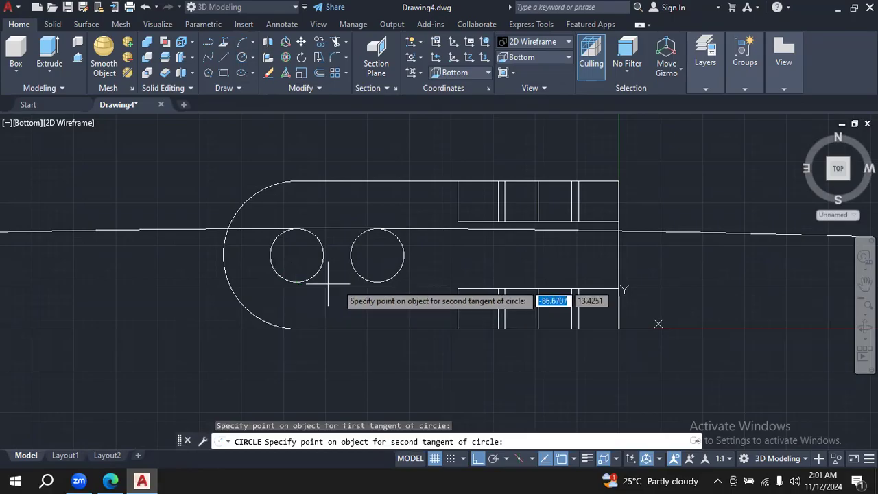
left_click(379, 281)
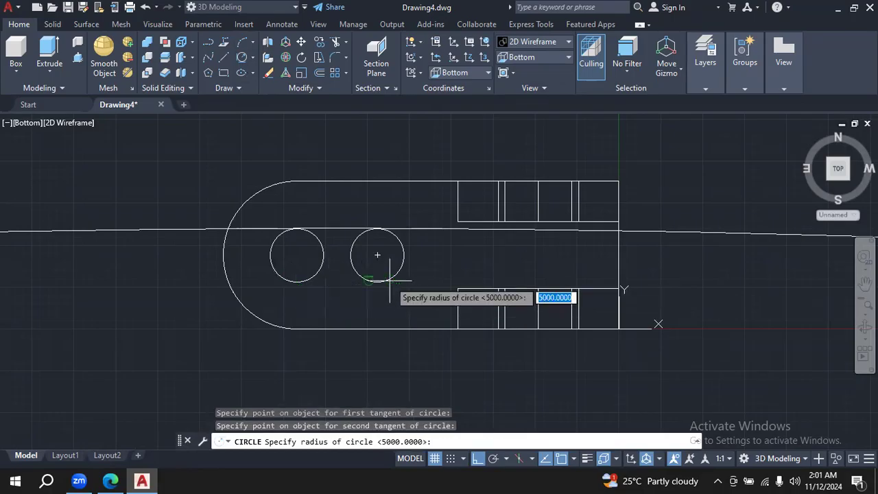
type("1090000")
key("Return")
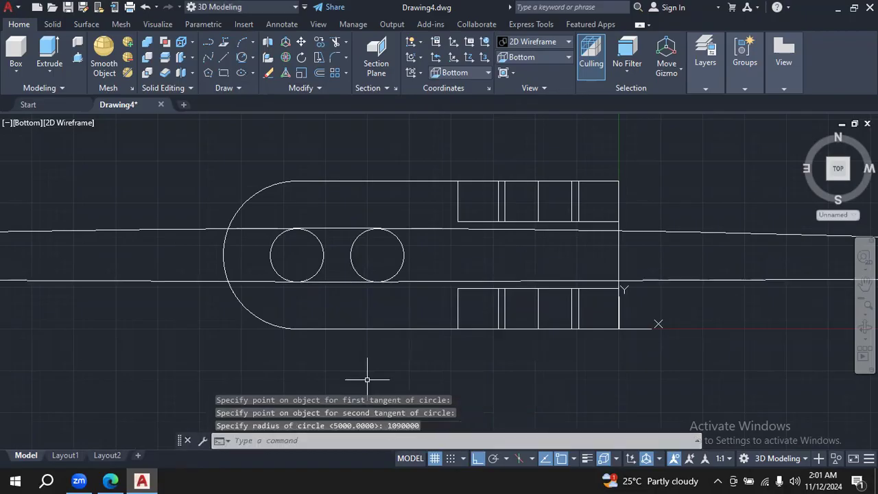
key("Escape")
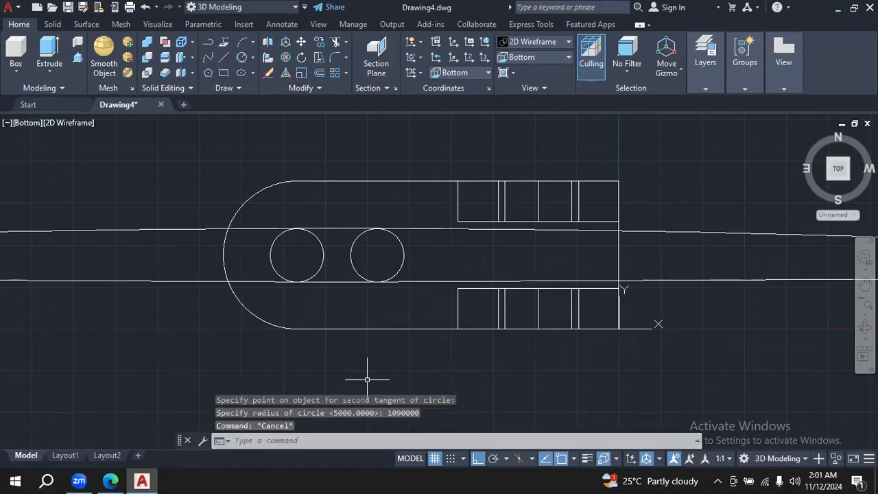
- Try to trim the large tangent circles around the two slot circles
left_click(335, 42)
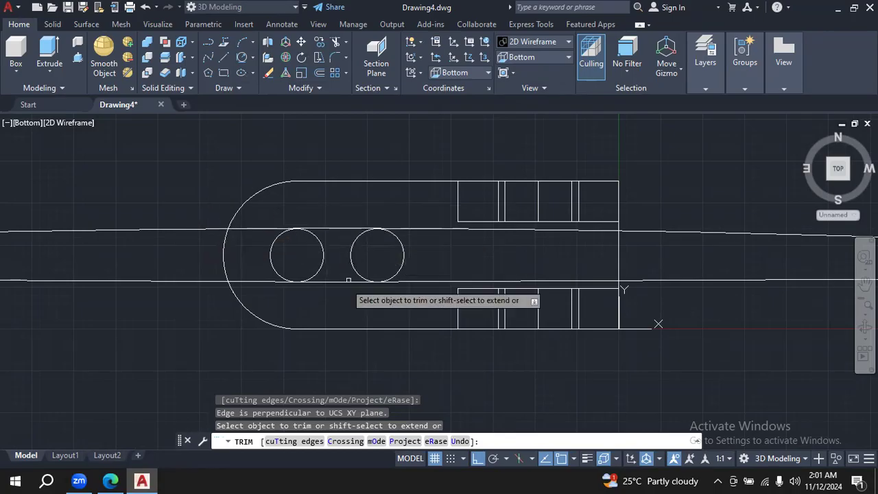
key("Escape")
key("Escape")
key("Escape")
key("Escape")
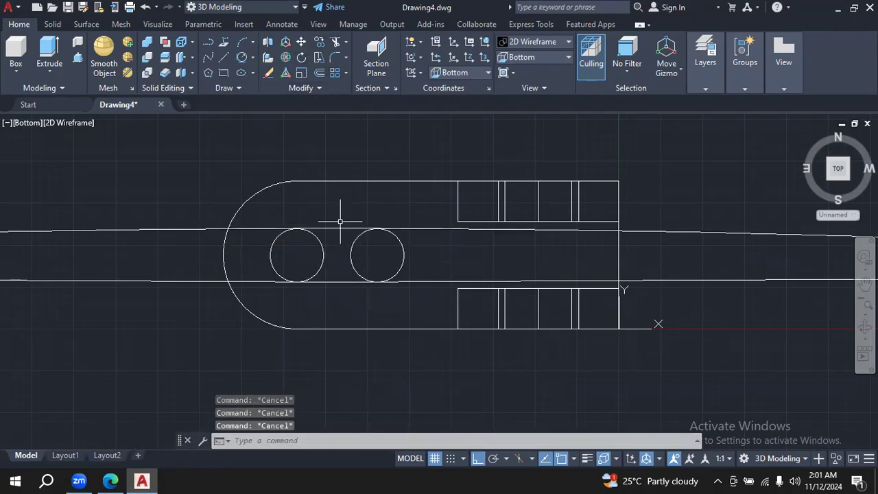
left_click(336, 45)
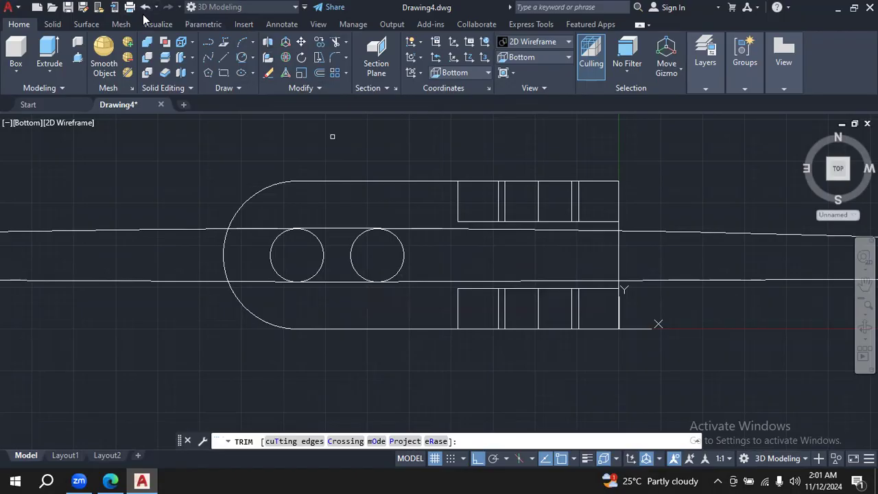
left_click_drag(145, 12, 145, 9)
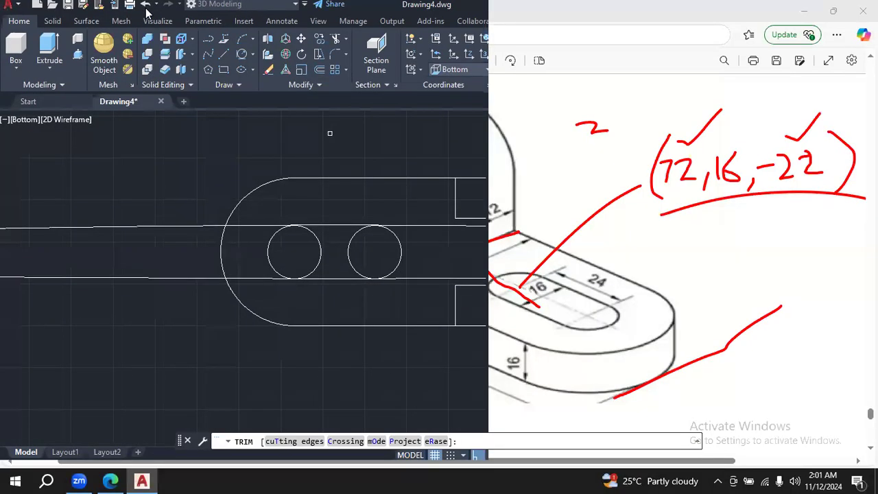
left_click(465, 9)
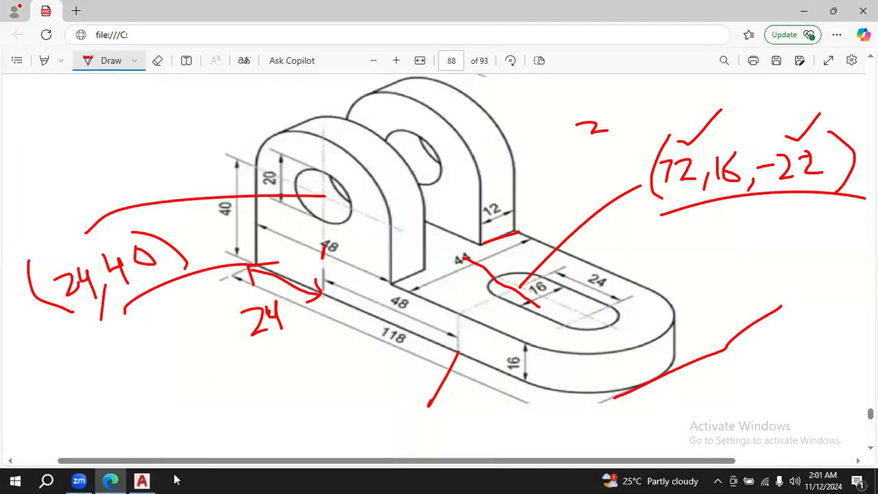
left_click(142, 480)
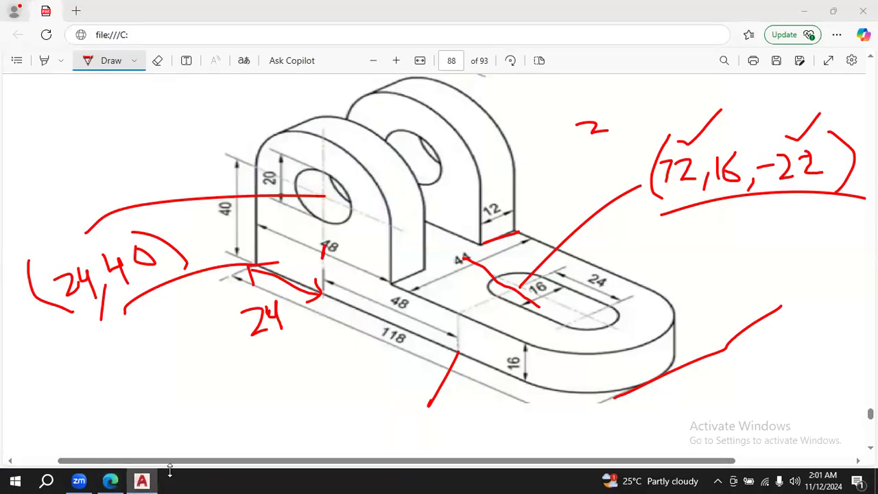
left_click(142, 481)
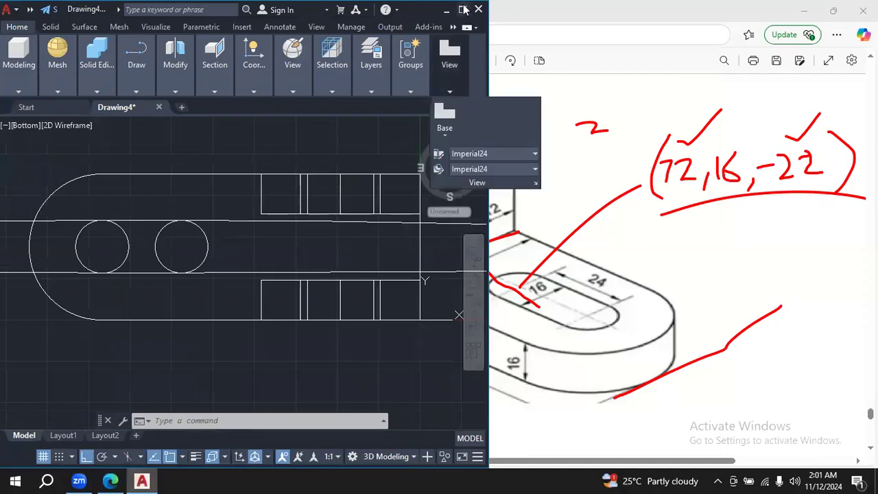
left_click(465, 9)
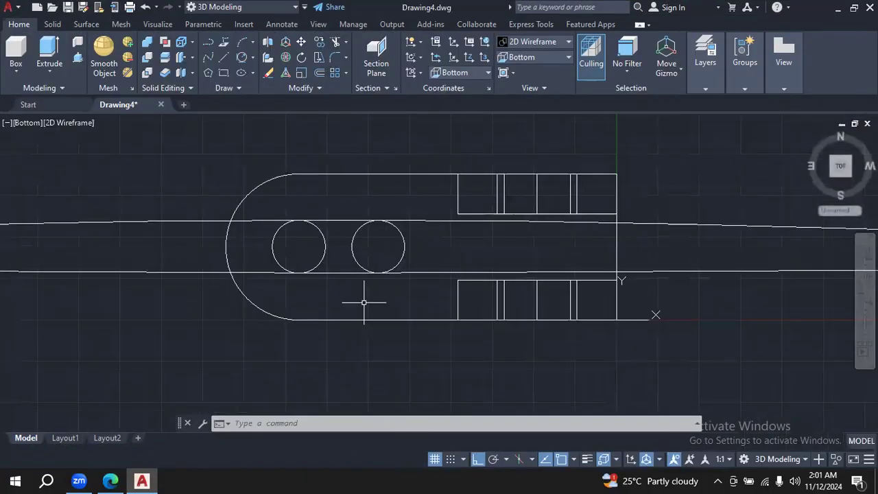
- Erase both large circles that run tangent to the slot circles
left_click(683, 232)
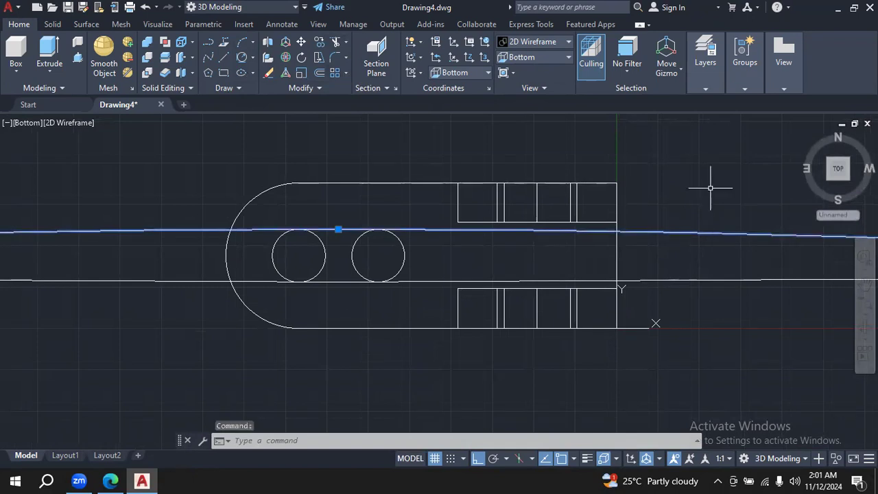
key("Delete")
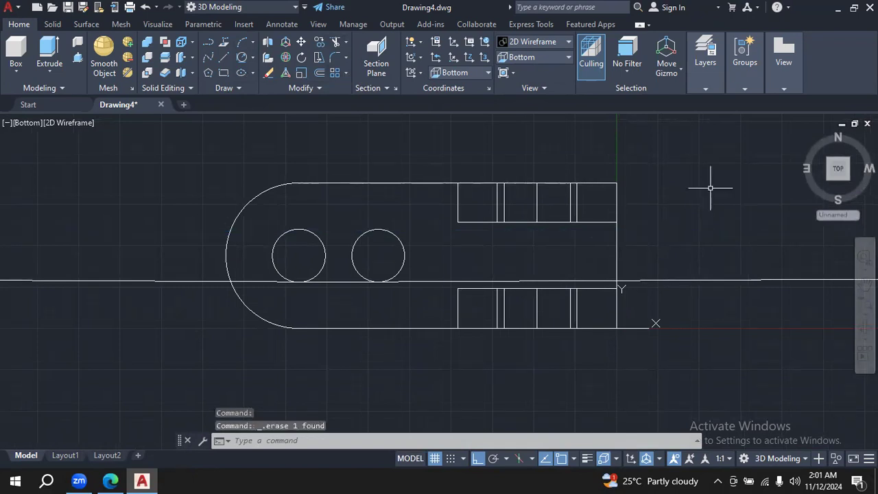
left_click(677, 280)
key("Delete")
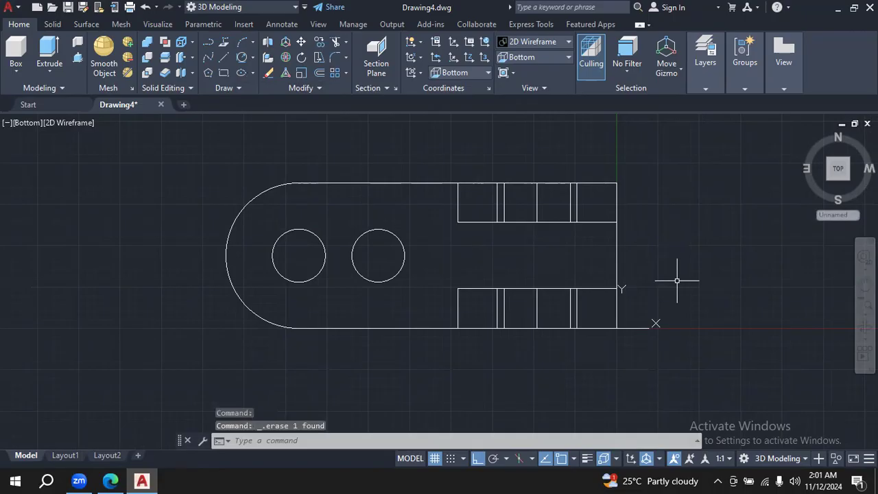
left_click(251, 60)
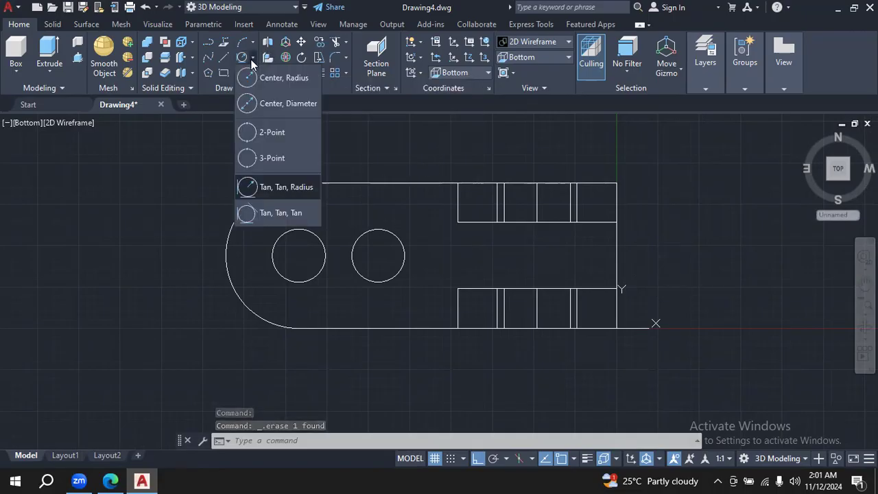
left_click(278, 186)
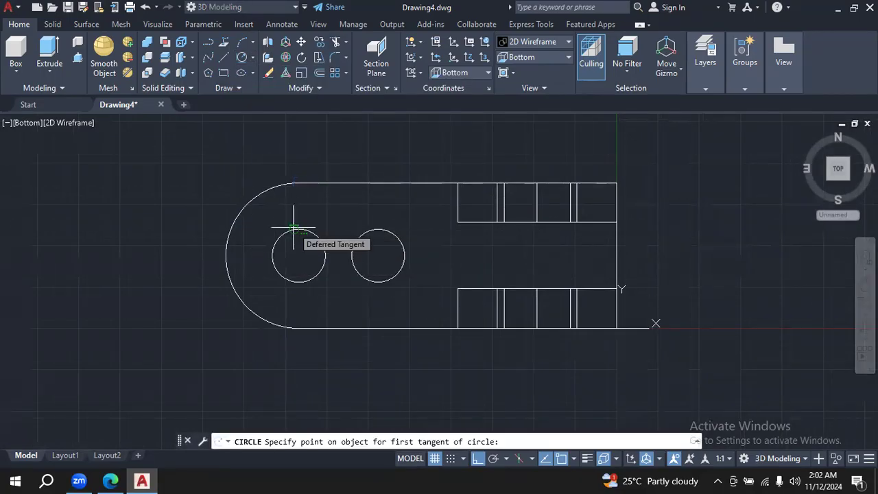
left_click(293, 227)
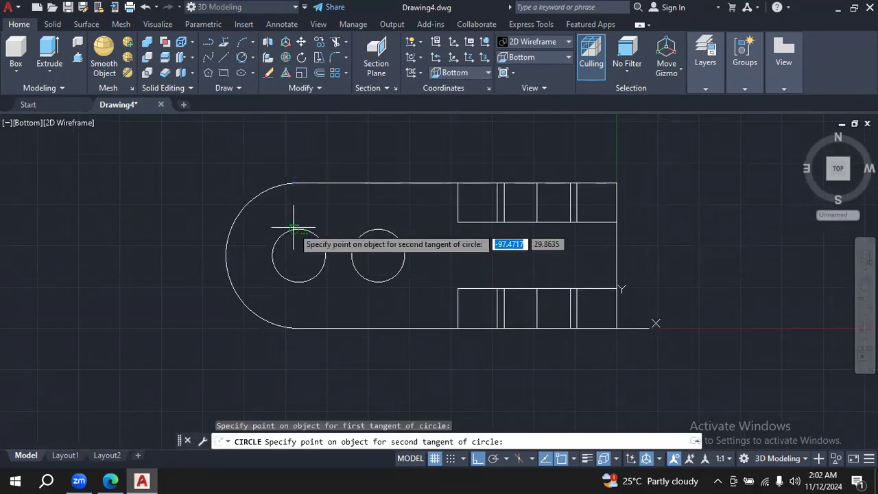
left_click(381, 231)
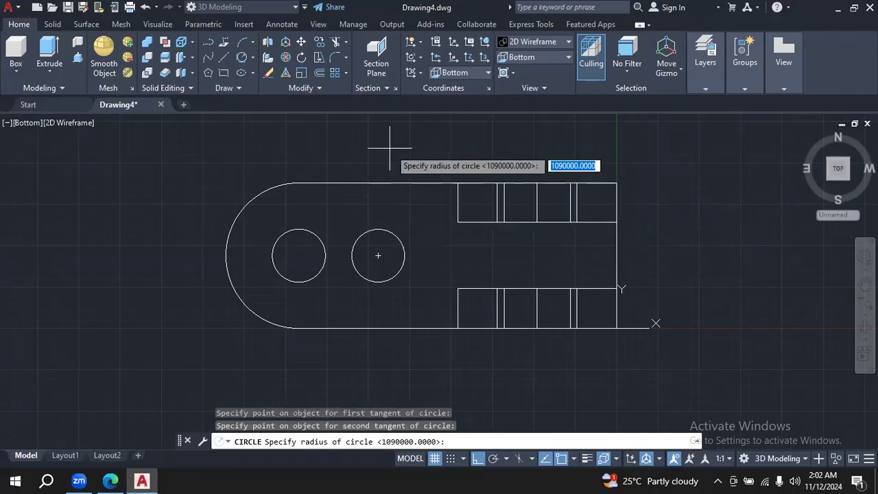
type("10000")
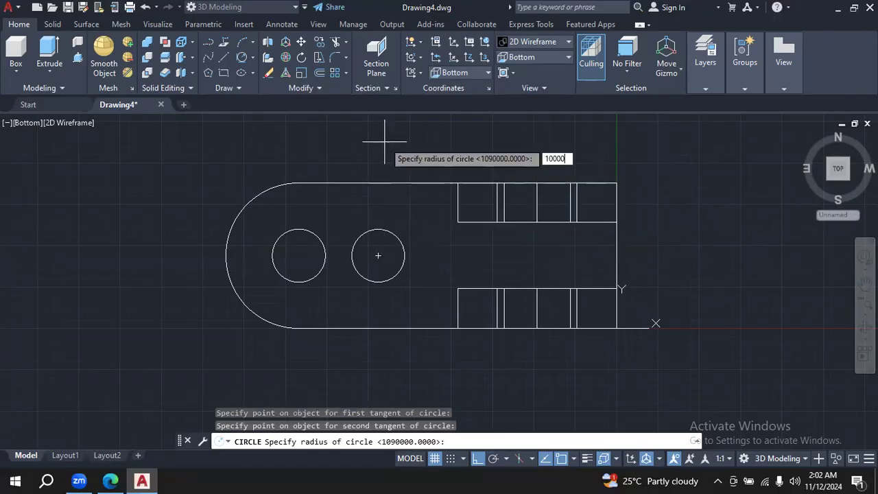
type("00000000")
key("Return")
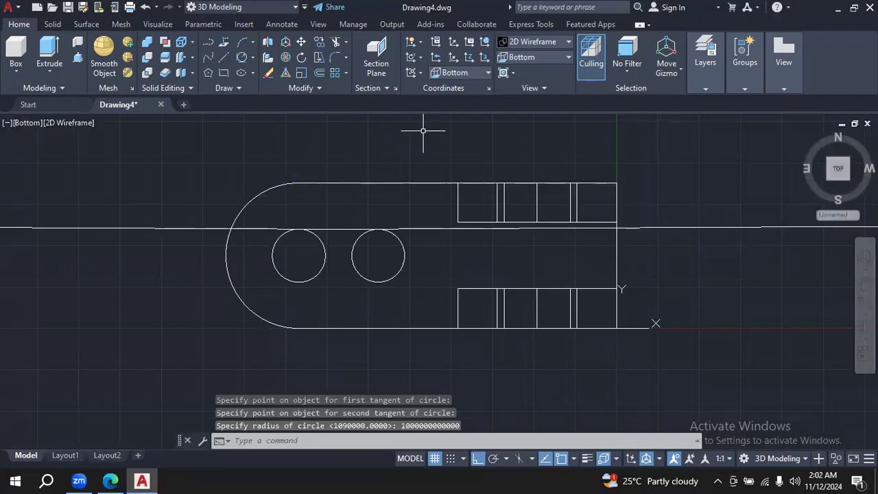
key("Escape")
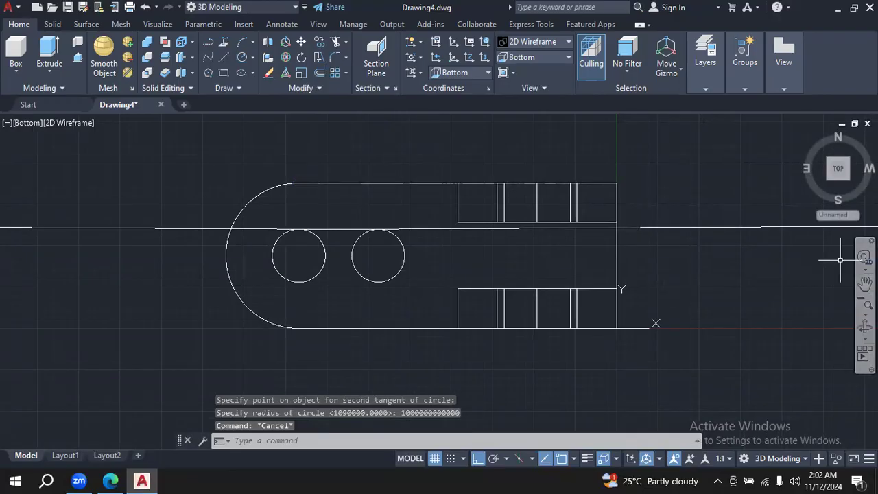
- Orbit out of the Bottom view to a tilted 3D view and check the large tangent circle against the base and slot circles
left_click(563, 59)
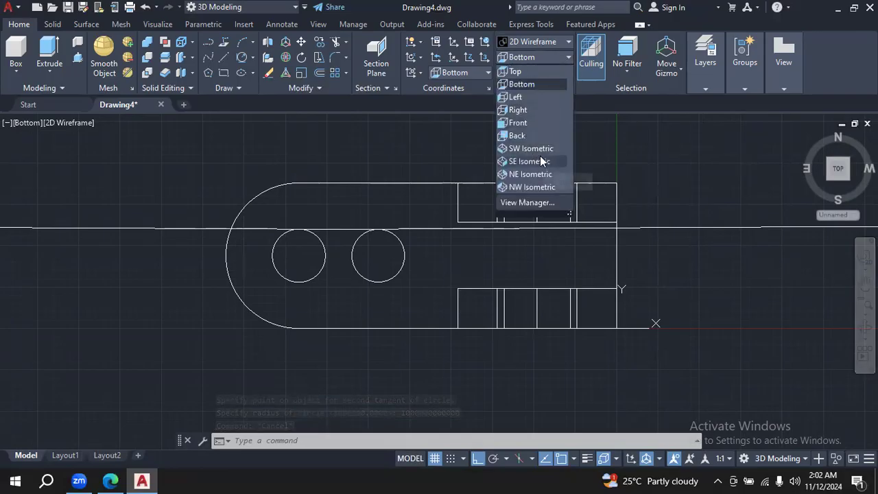
left_click(543, 163)
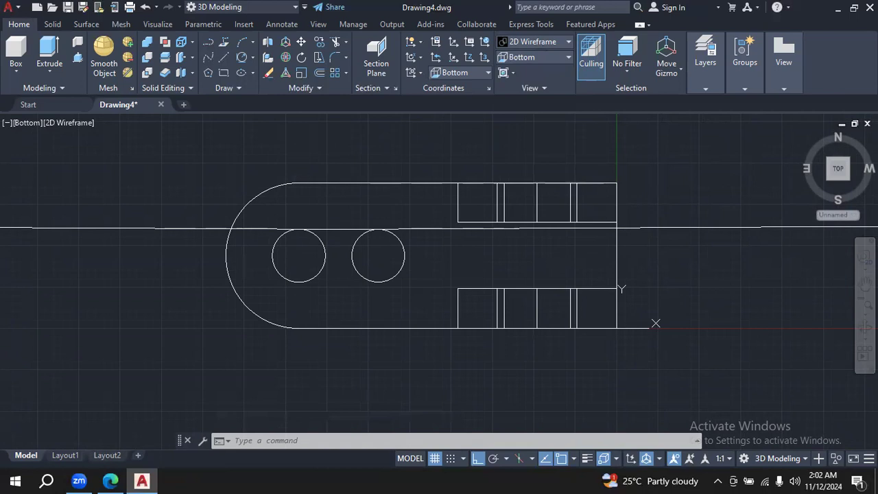
left_click(865, 327)
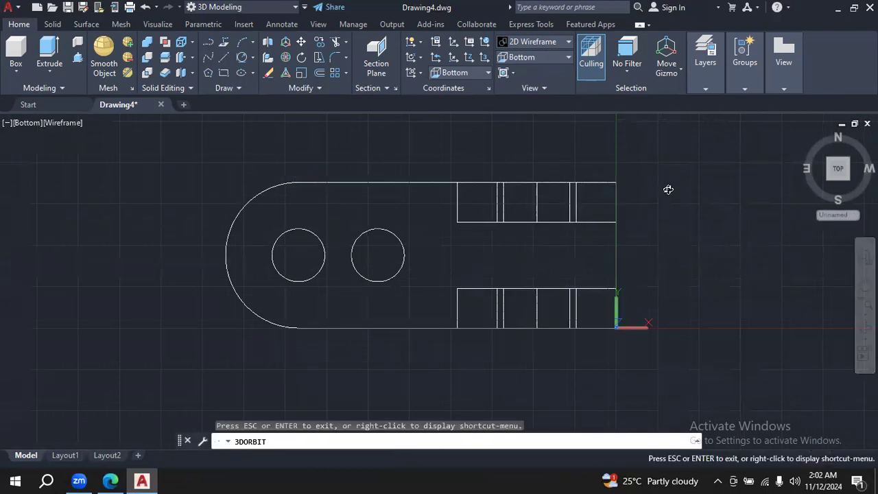
mouse_move(494, 259)
left_mouse_down()
mouse_move(726, 298)
mouse_move(686, 222)
mouse_move(734, 228)
left_mouse_up()
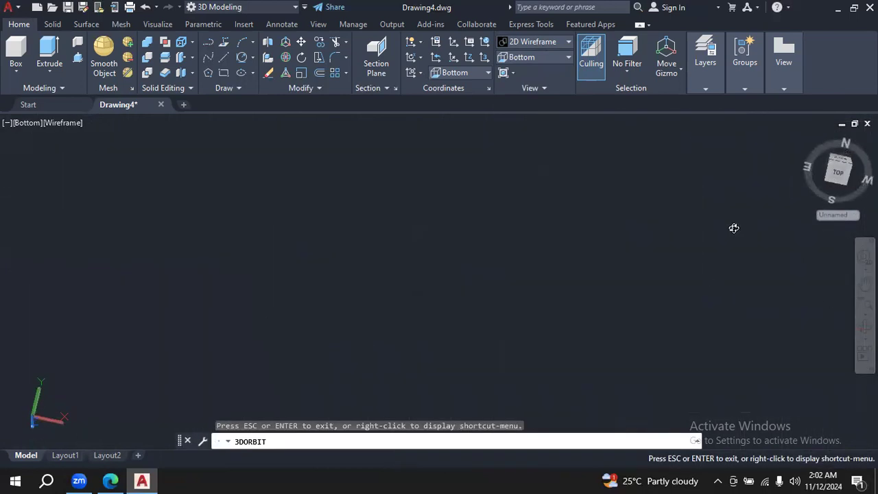
key("Escape")
key("Escape")
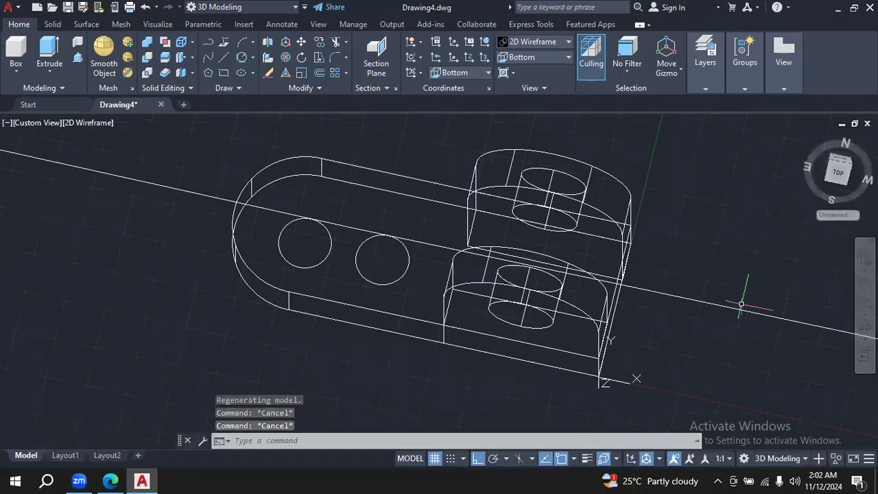
left_click(866, 326)
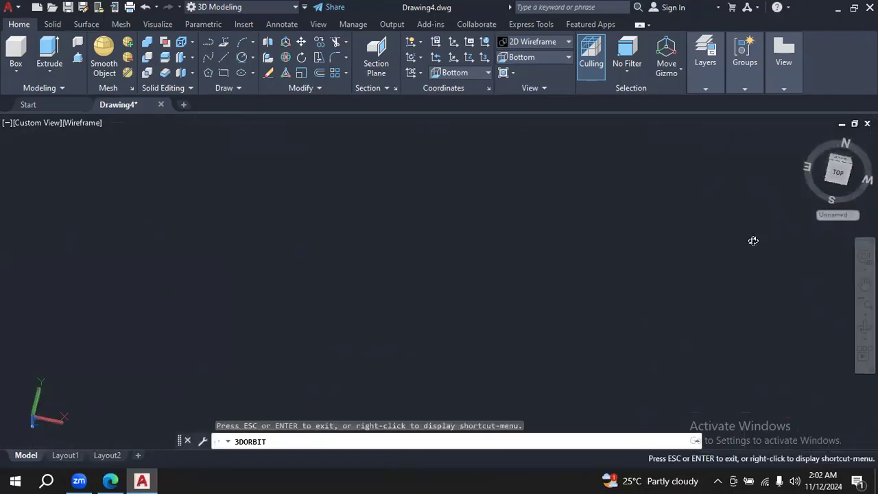
left_click_drag(727, 268, 714, 223)
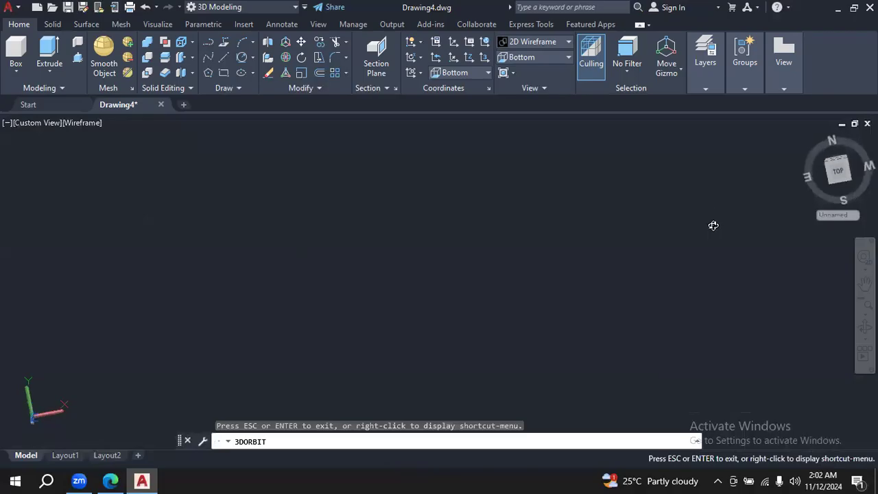
key("Escape")
key("Escape")
key("Escape")
key("Escape")
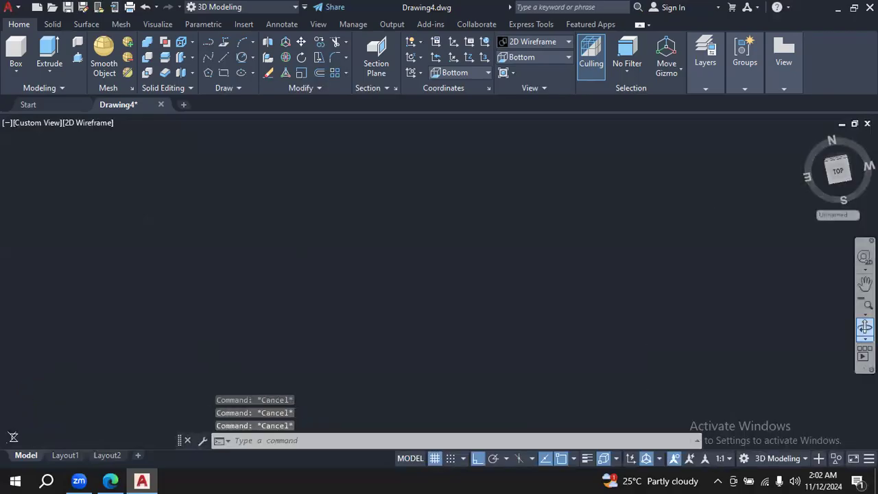
left_click(865, 327)
key("Escape")
key("Escape")
key("Escape")
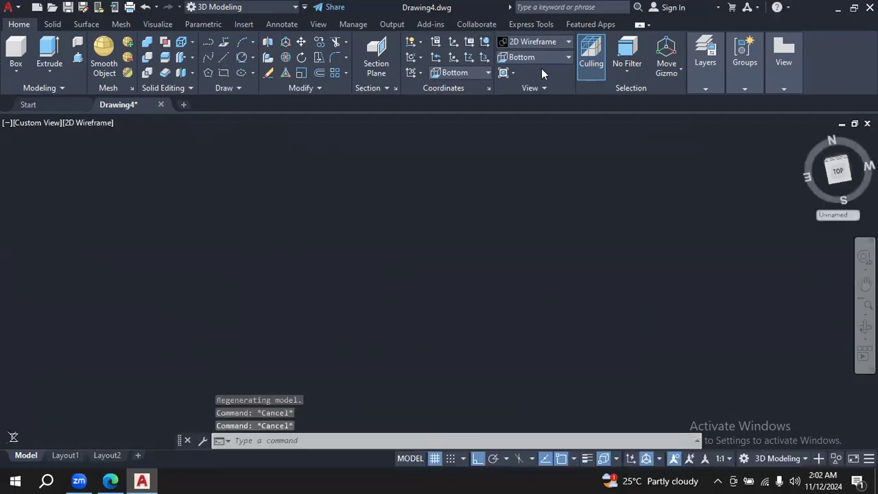
- Switch to the SE Isometric view and zoom out and pan around the large tangent circle
left_click(568, 55)
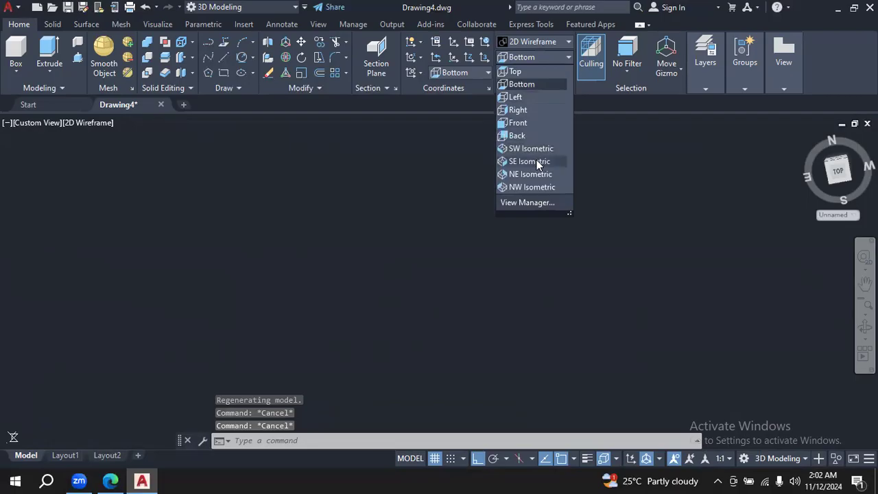
left_click(537, 160)
left_click(706, 306)
left_click(813, 294)
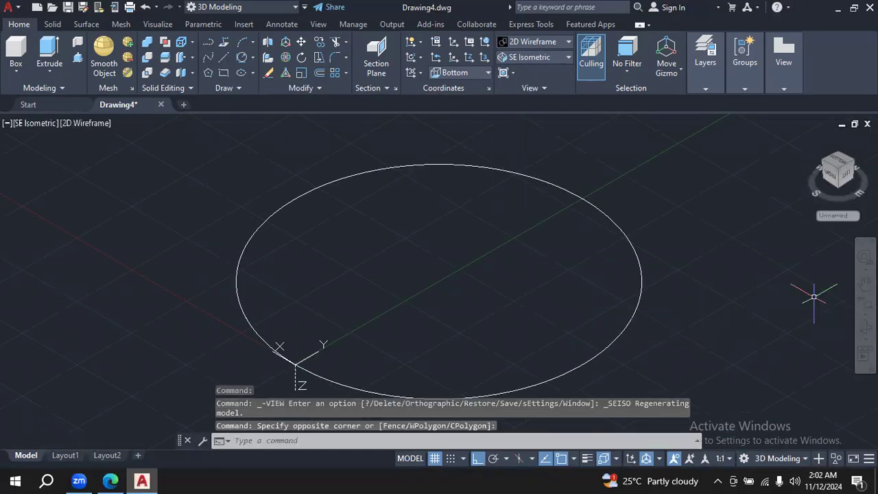
left_click(866, 314)
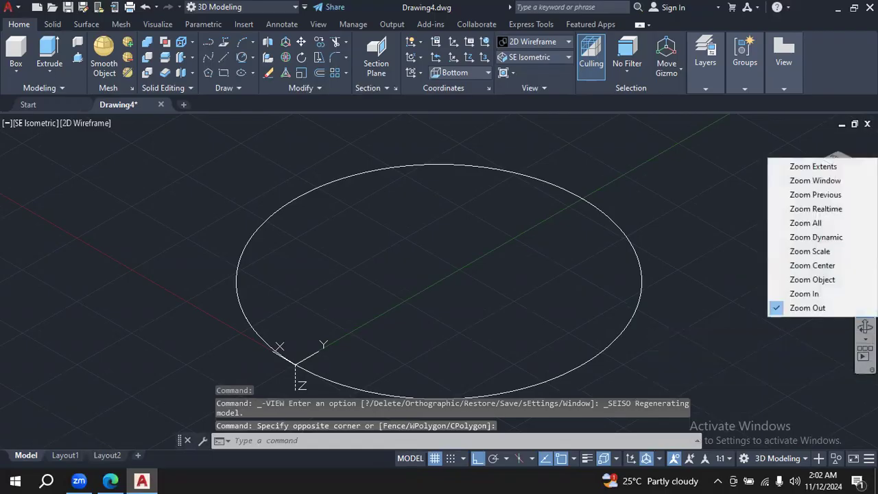
left_click(838, 308)
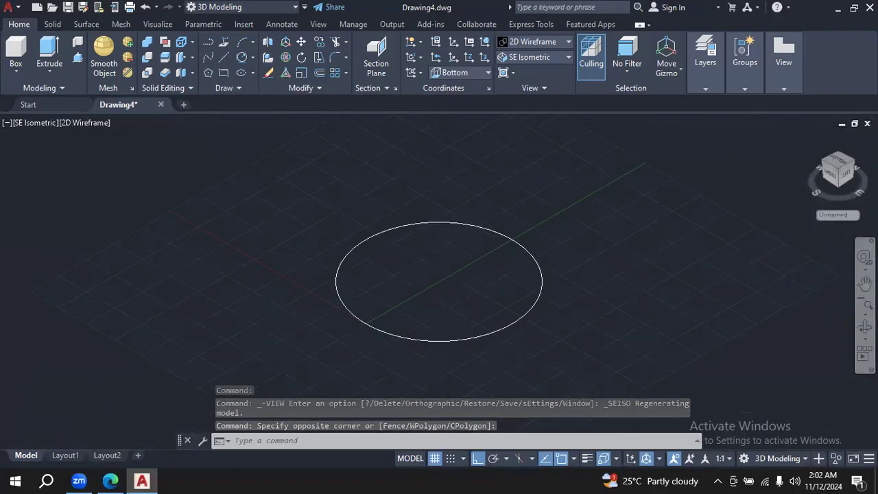
left_click(865, 339)
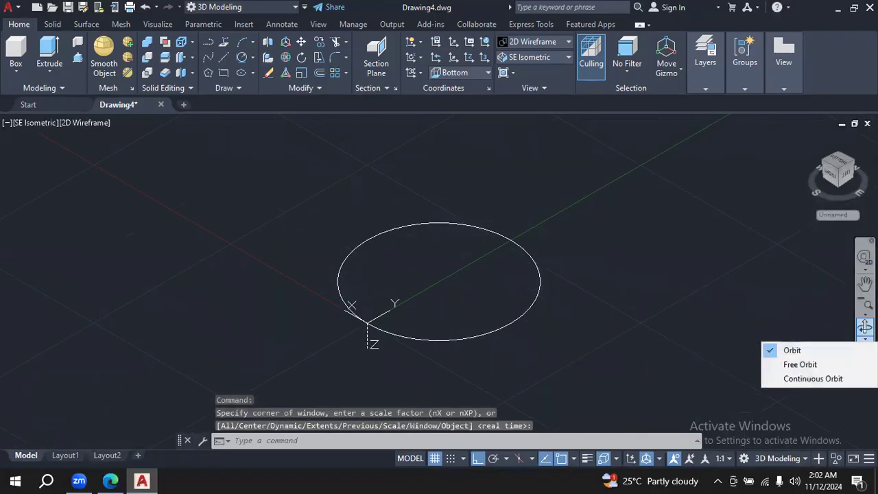
left_click(865, 305)
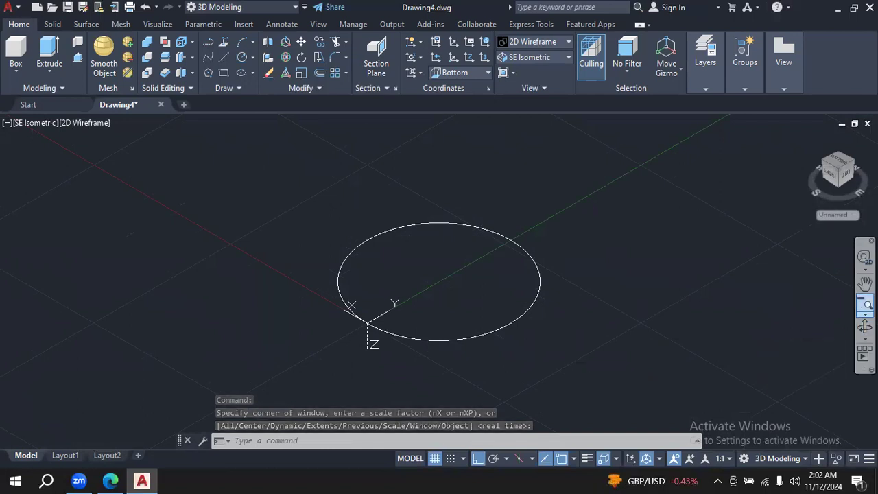
left_click(865, 304)
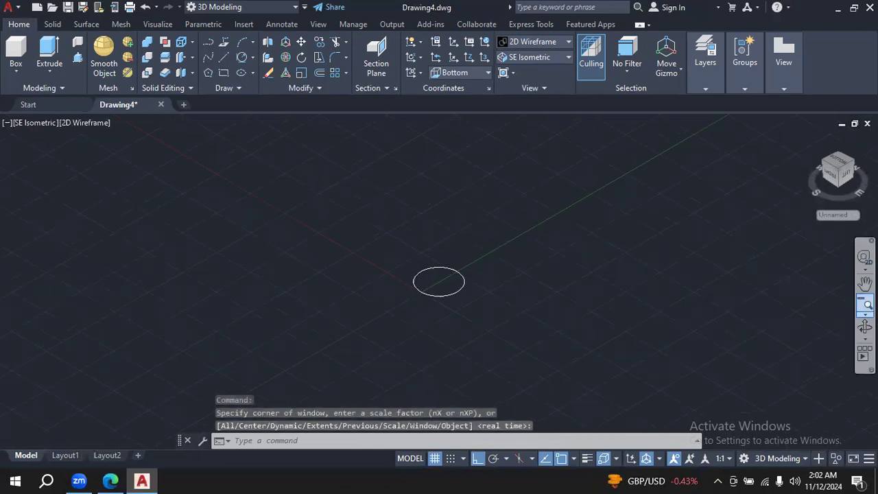
key("Escape")
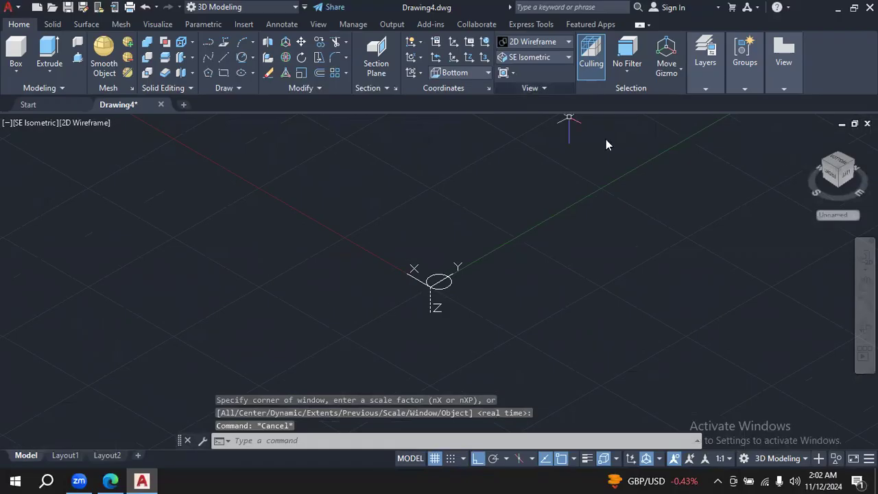
left_click(865, 283)
left_click_drag(726, 273, 697, 267)
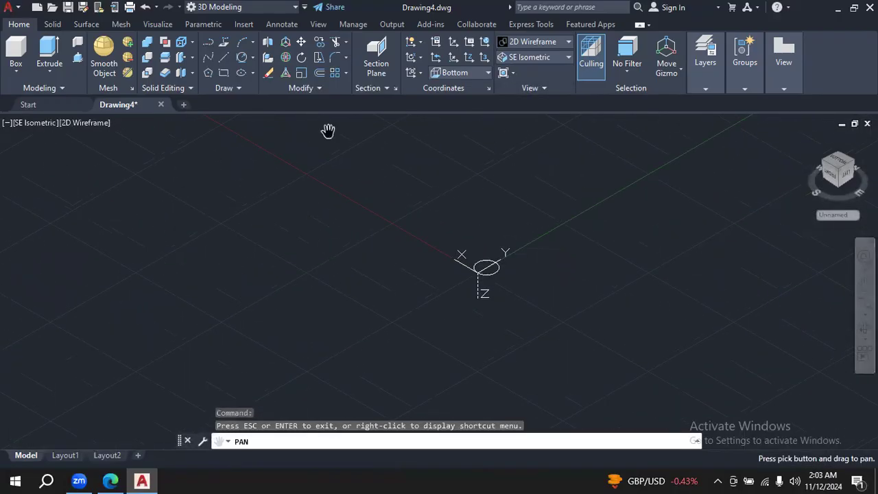
- Undo the zoom, isometric view and orbit changes to return to the tilted 3D view of the bracket
left_click(145, 7)
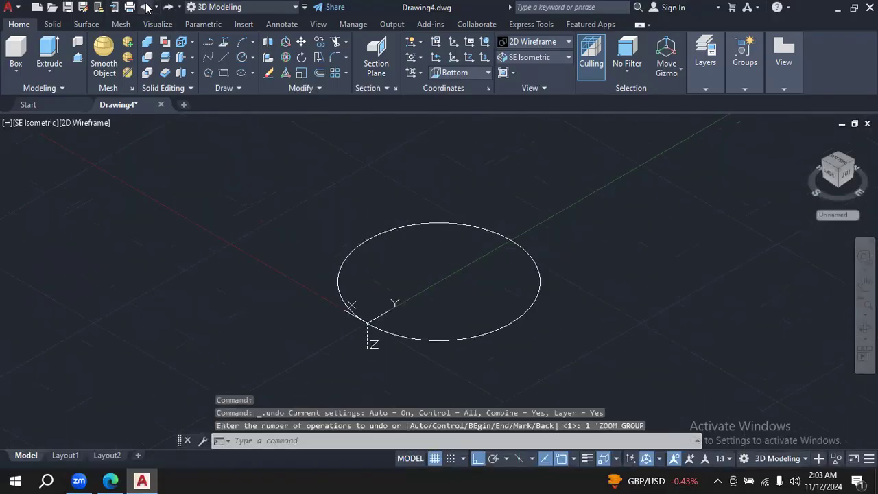
left_click(145, 7)
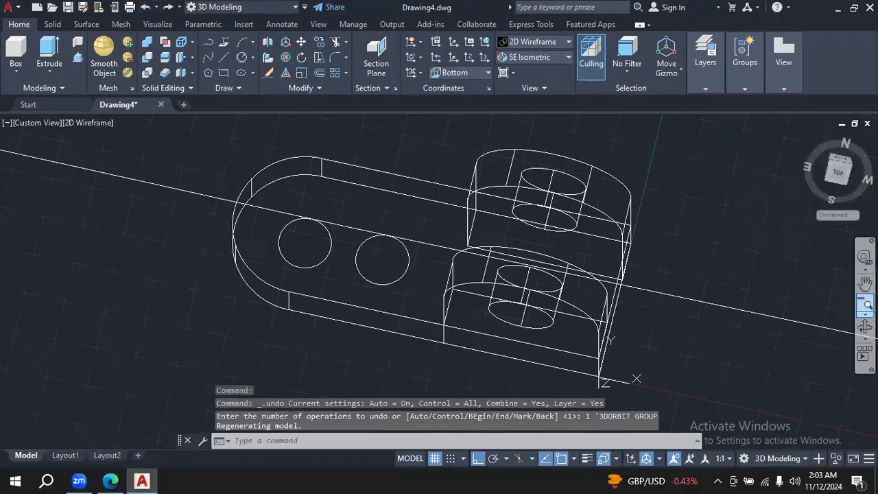
left_click(866, 328)
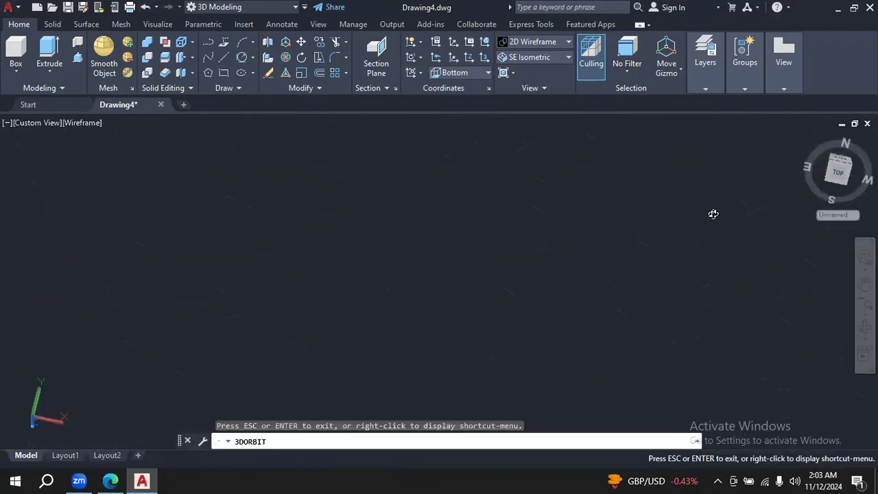
key("Escape")
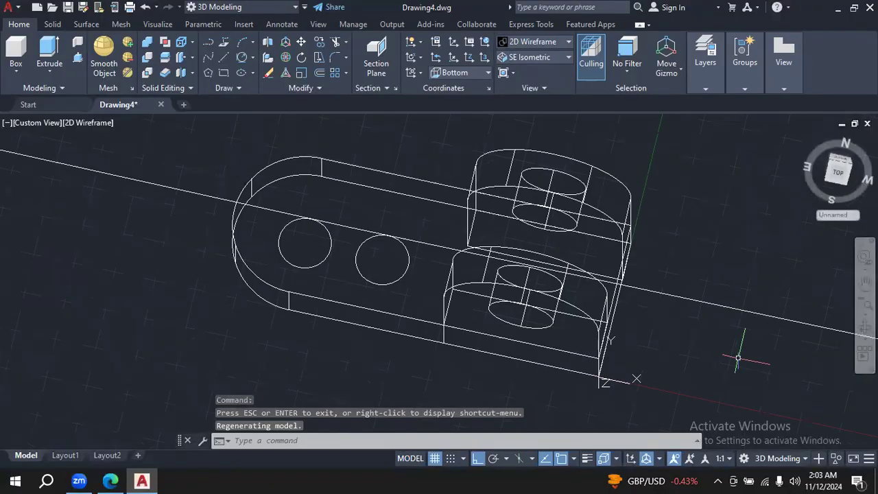
- Erase the large circle tangent to the two slot circles and switch to the Bottom view
left_click(727, 306)
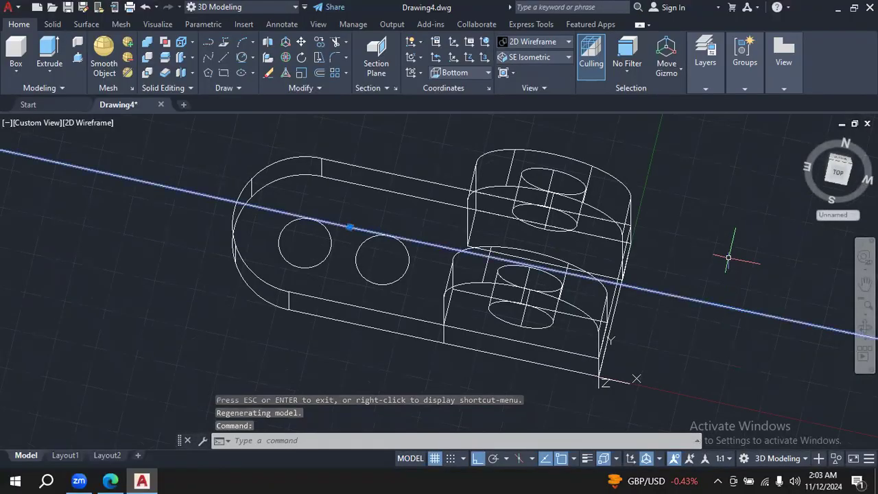
key("Delete")
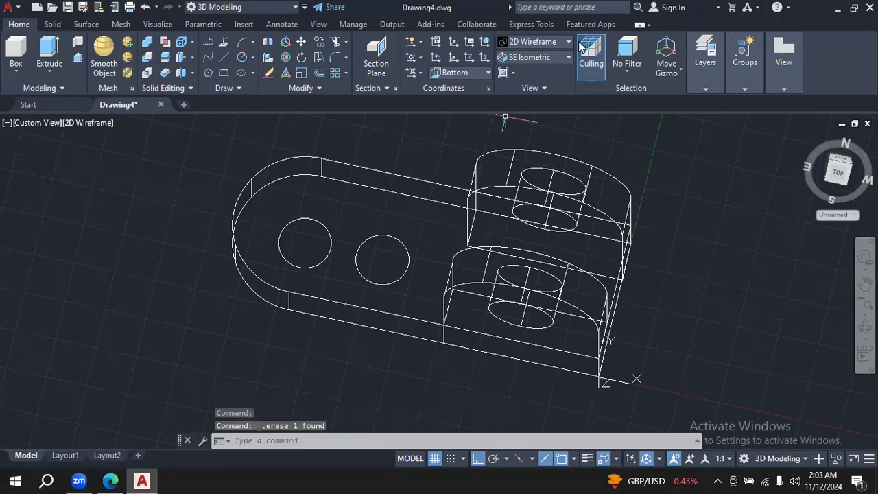
left_click(568, 58)
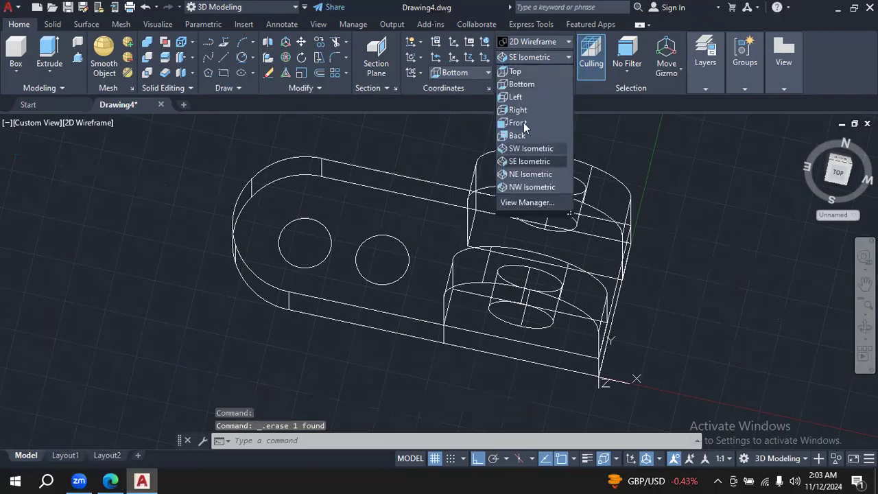
left_click(531, 85)
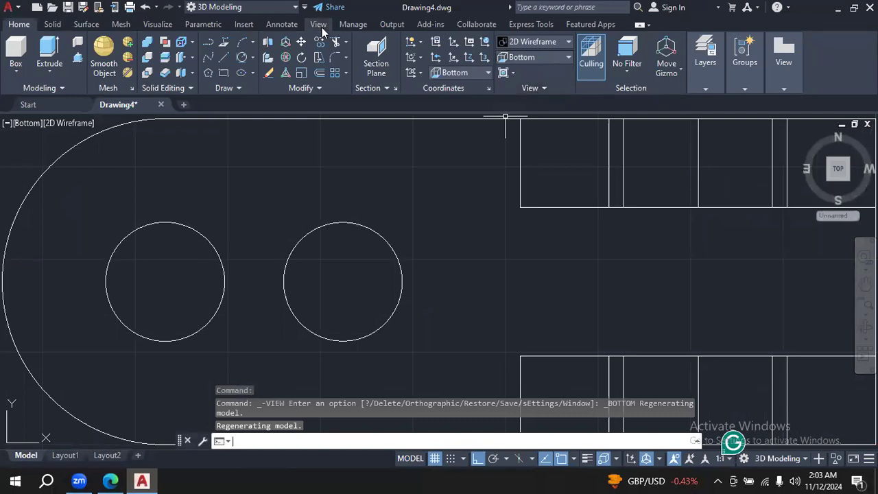
- Draw a vertical line through the slot circle centre at -72,22, extending past the circle both above and below
left_click(225, 55)
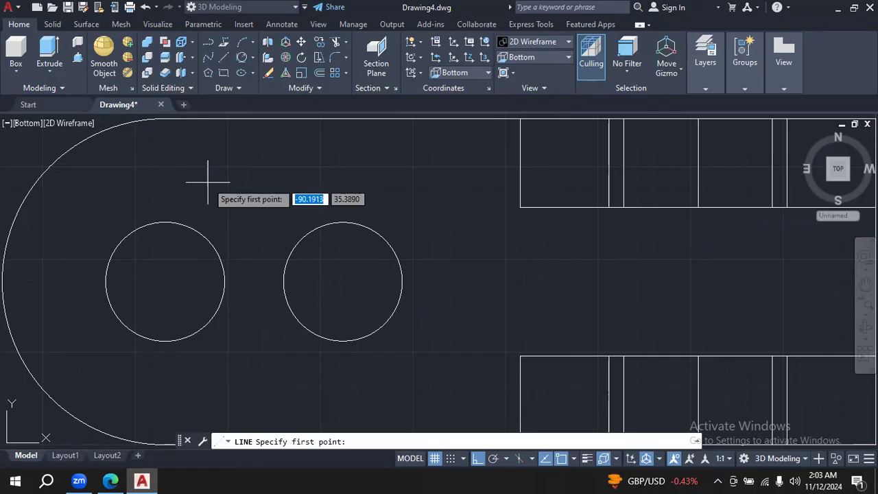
type("-72")
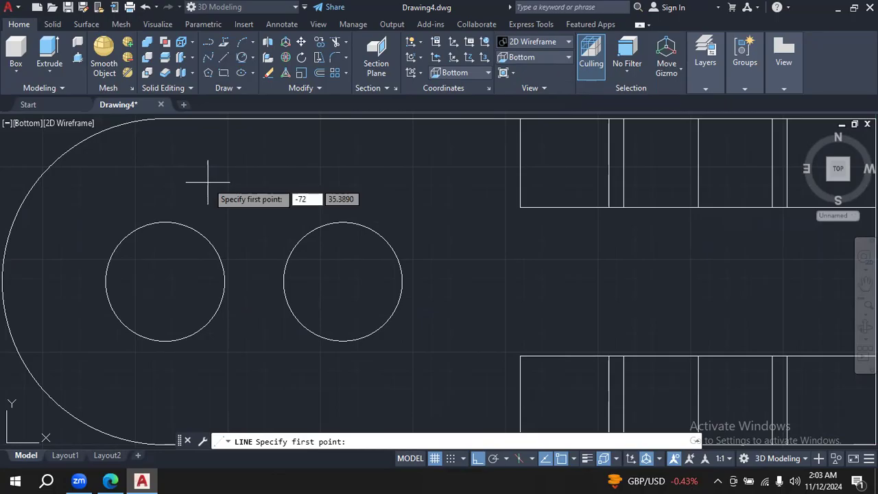
key("Tab")
type("22")
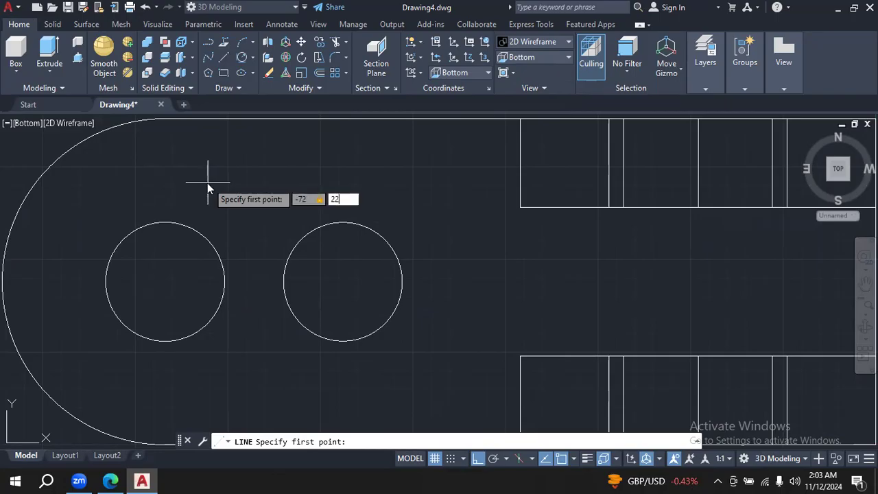
key("Return")
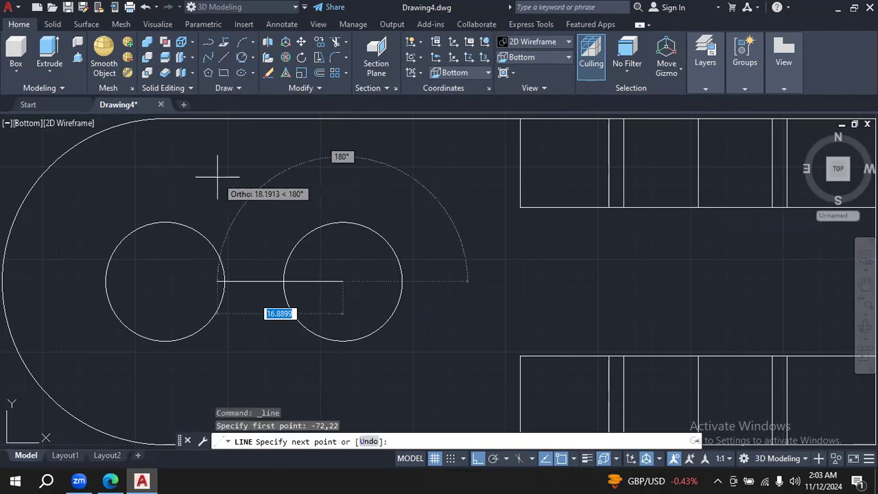
left_click(335, 145)
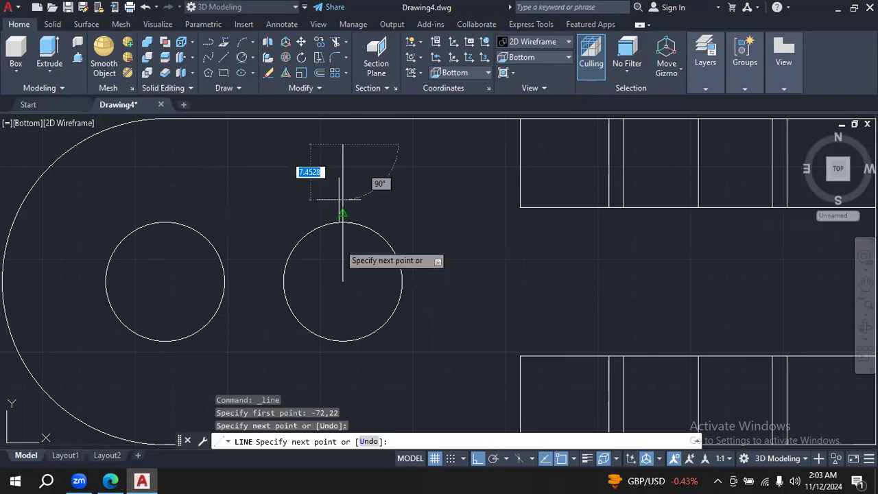
left_click(344, 389)
key("Escape")
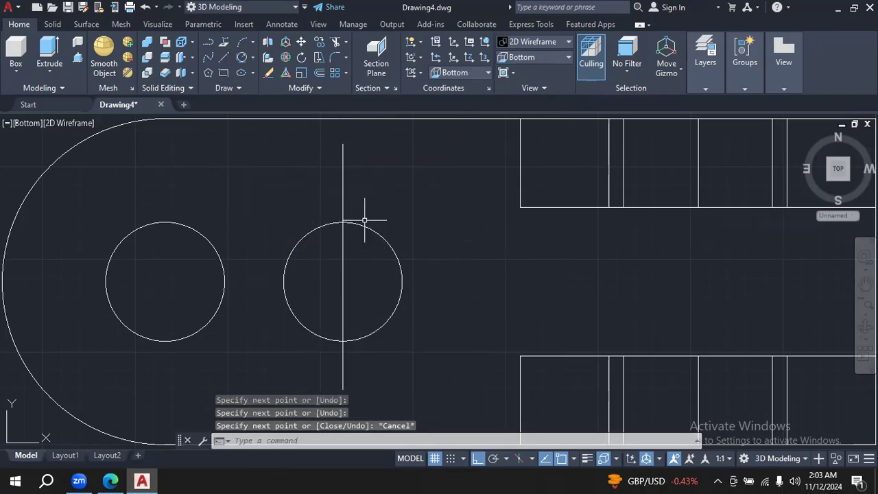
- Offset the vertical line by 24 toward the rounded end, through the other slot circle
left_click(319, 72)
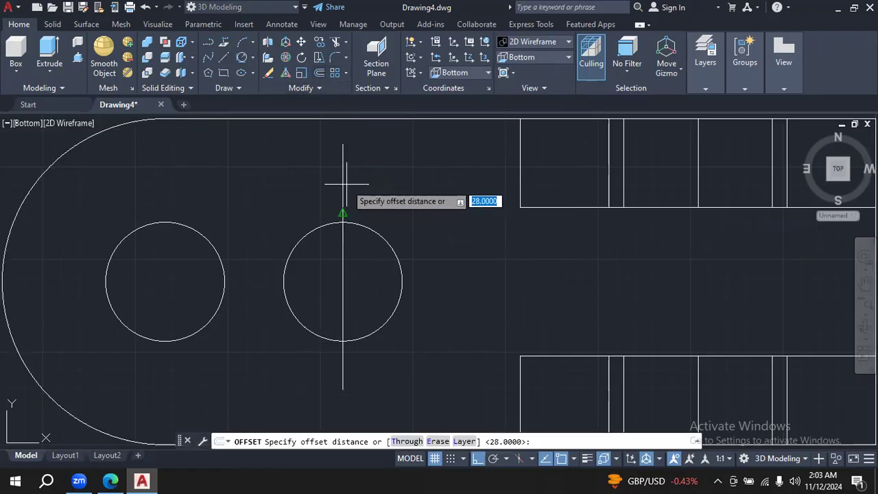
key("BackSpace")
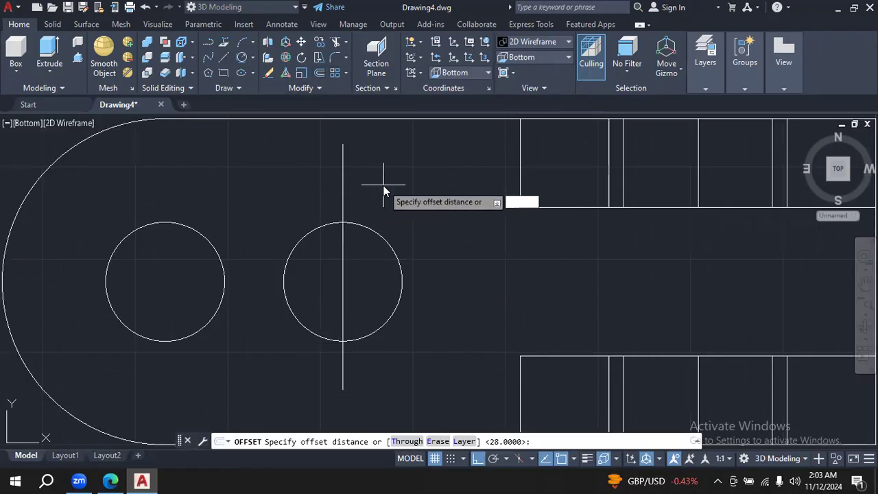
type("24")
key("Return")
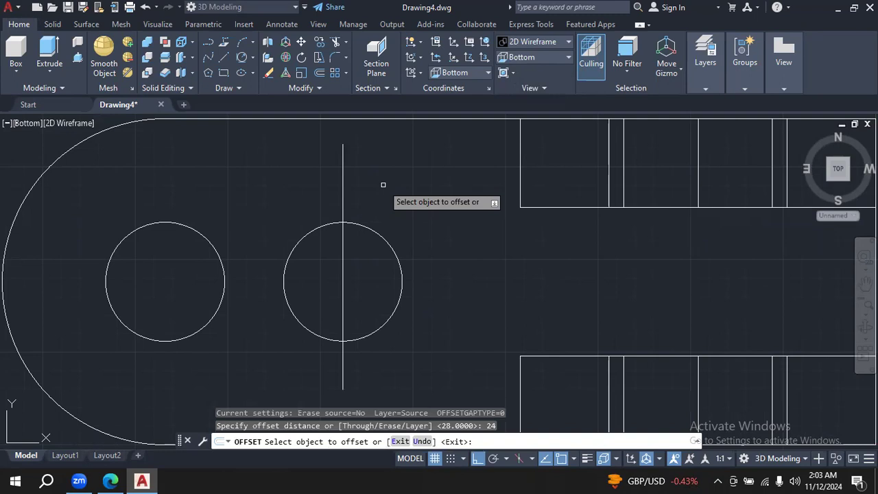
left_click(343, 185)
left_click(180, 188)
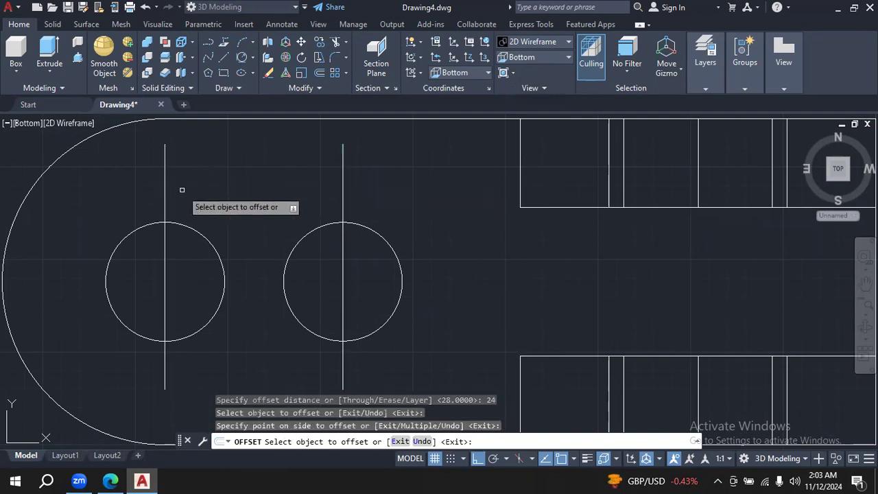
key("Escape")
- Draw a straight line joining the upper intersections of the two slot circles with their vertical lines
left_click(220, 54)
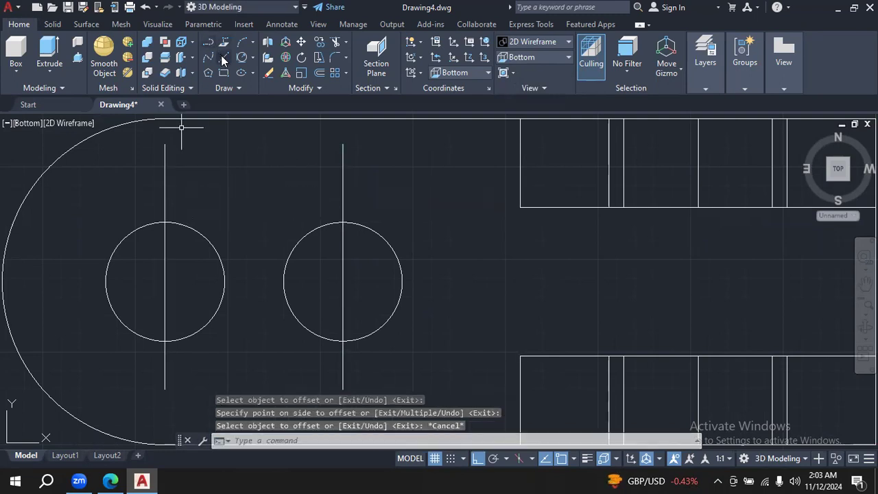
left_click(164, 222)
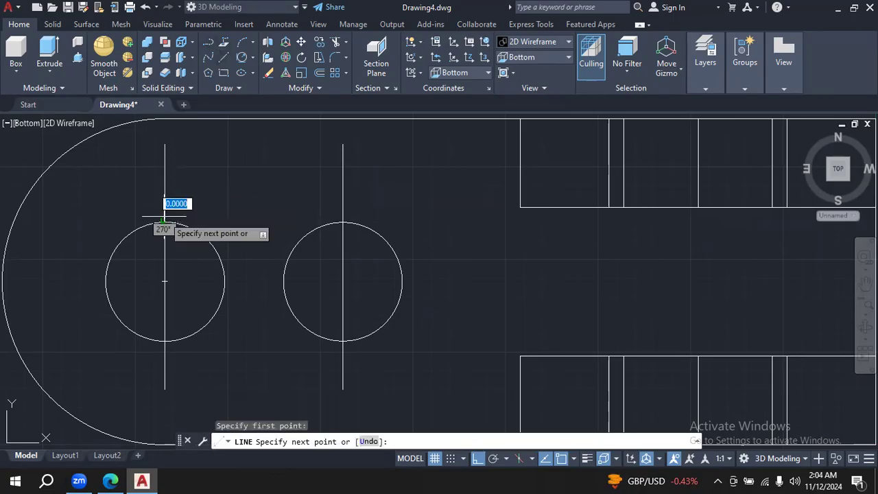
left_click(343, 218)
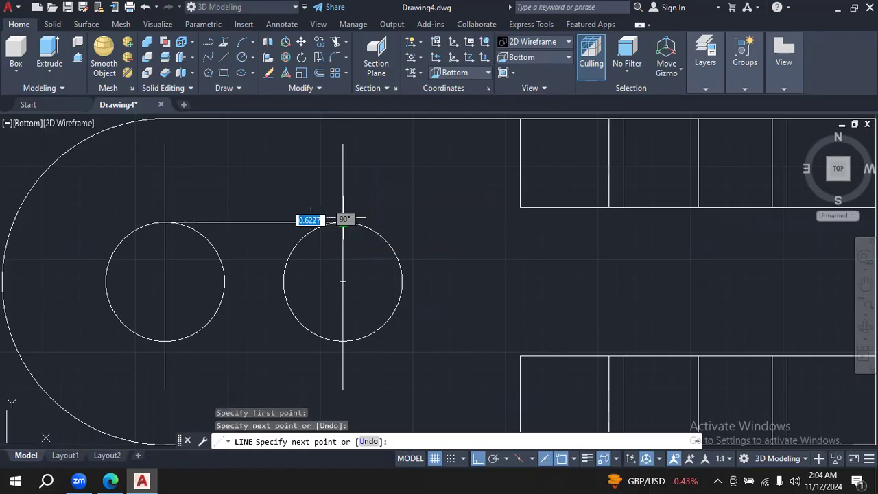
key("Escape")
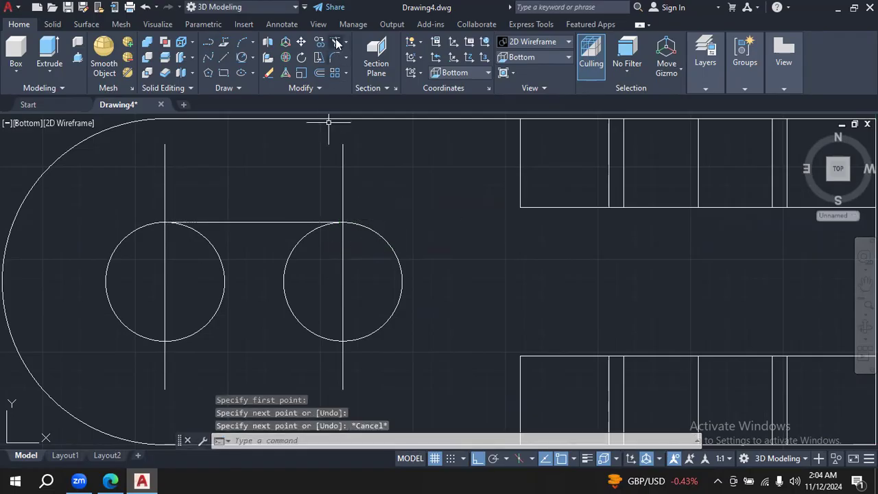
type("tr")
key("Return")
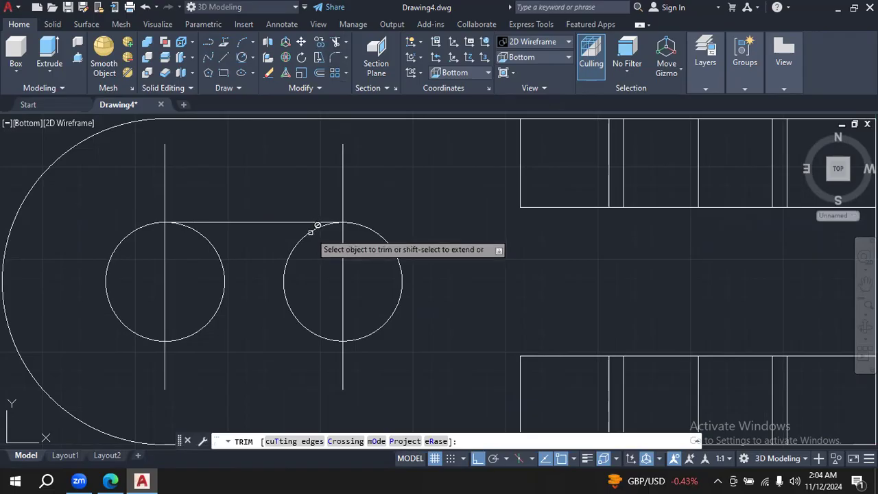
key("Escape")
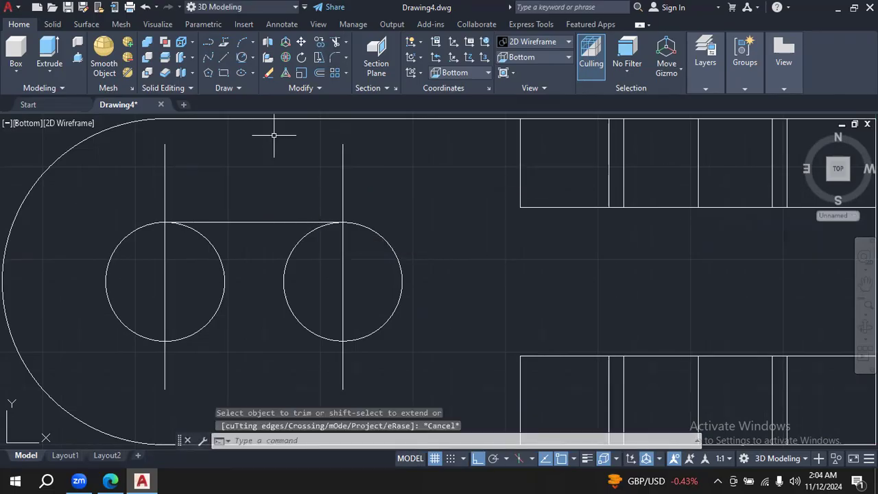
- Undo the trim command and the straight line joining the upper intersections of the two slot circles
left_click(146, 9)
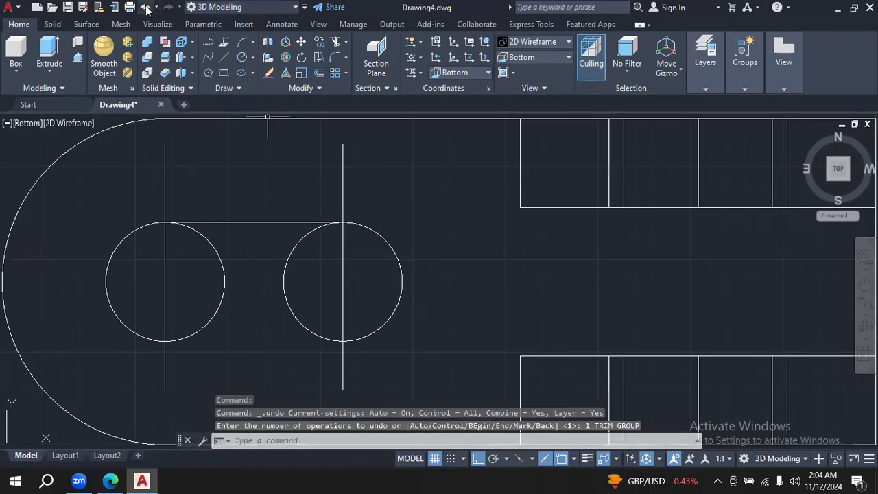
left_click(146, 8)
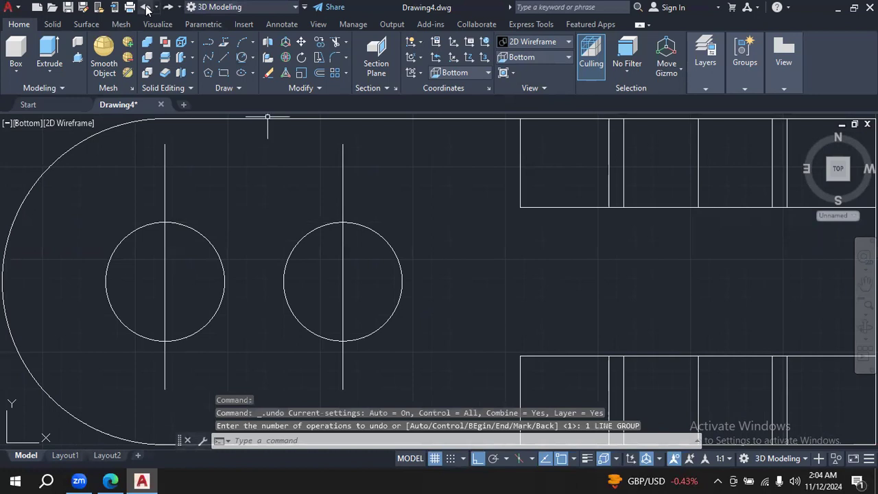
left_click(225, 60)
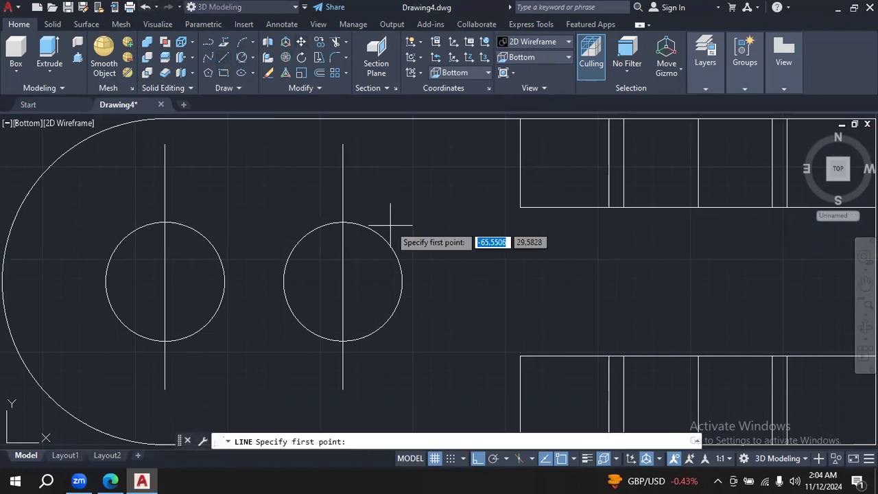
left_click(343, 223)
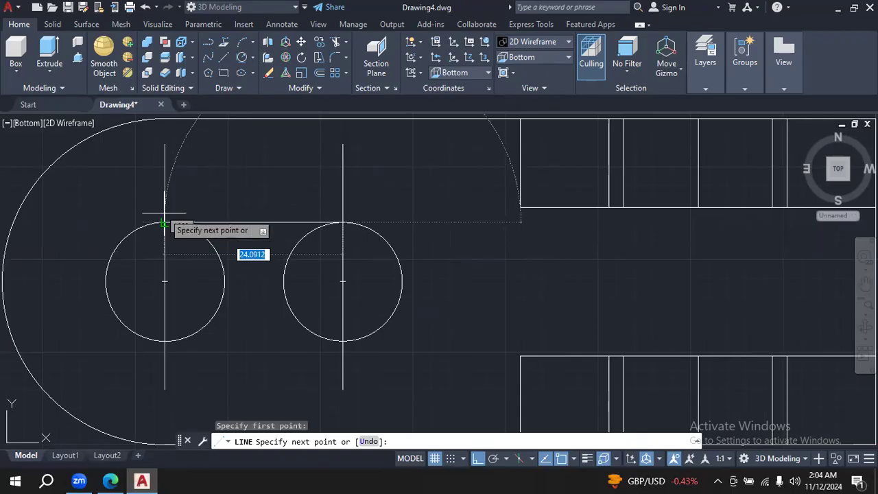
key("Escape")
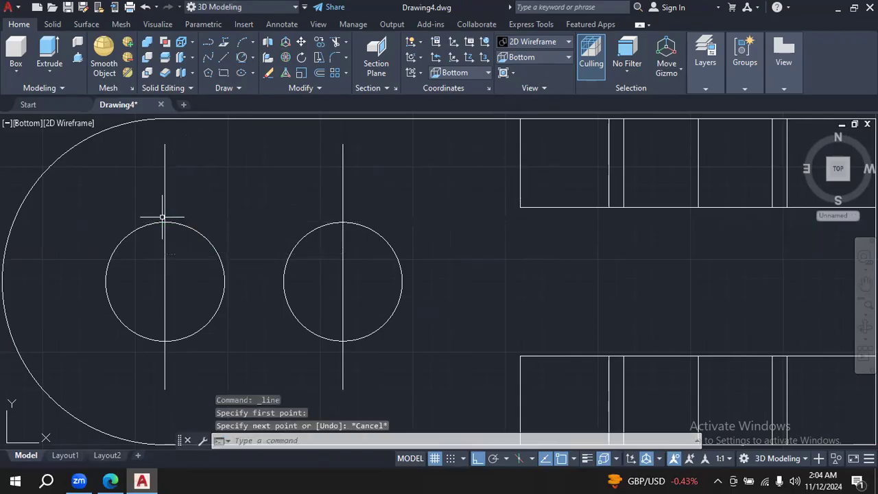
- Turn off Ortho mode and try a line from the upper intersection at -72,30 to the other slot circle
key("F8")
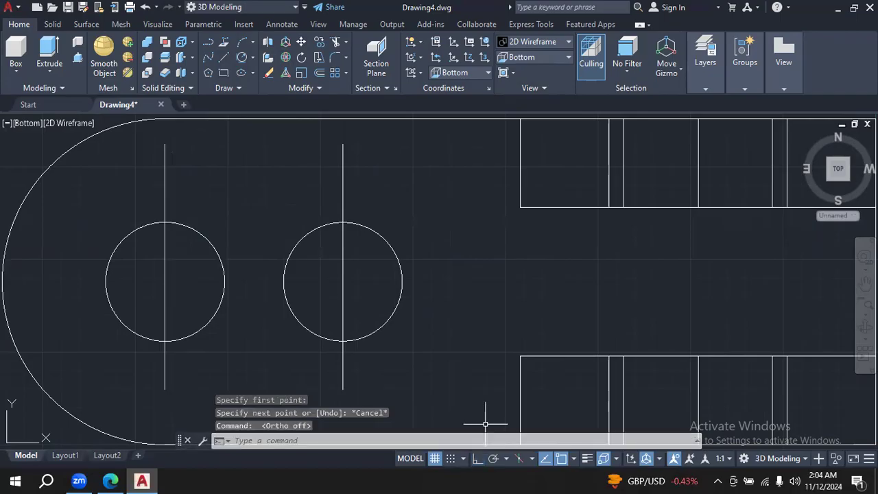
left_click(227, 54)
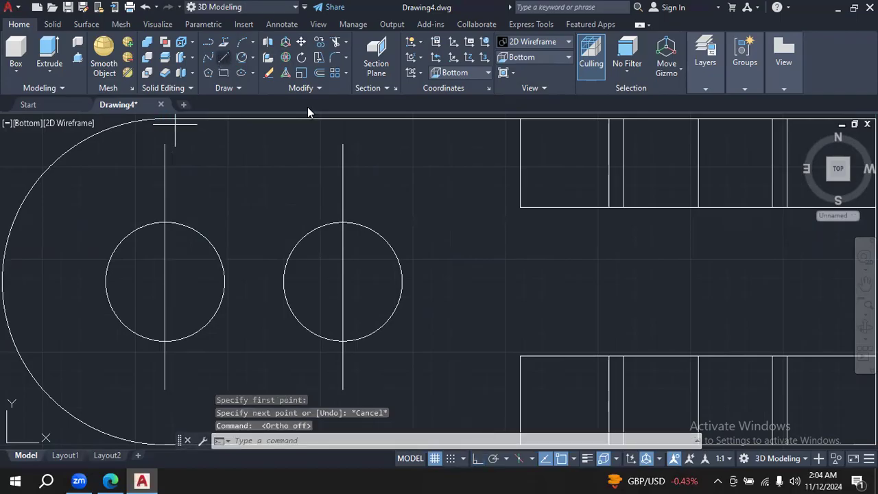
left_click(344, 222)
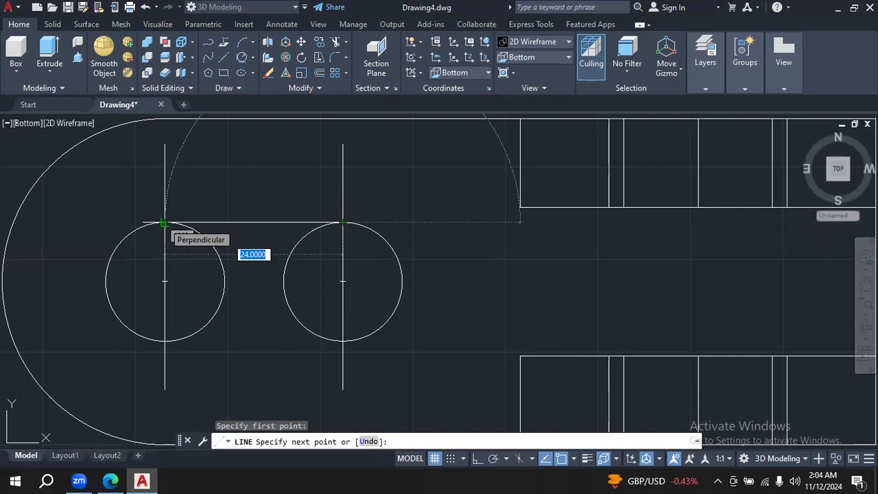
key("Escape")
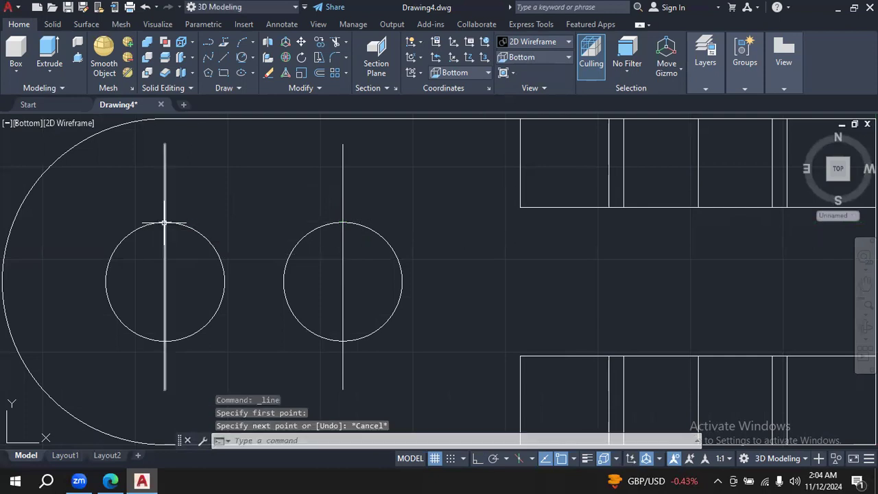
- Turn off object snap tracking and try the line between the upper intersections of the slot circles again
left_click(545, 460)
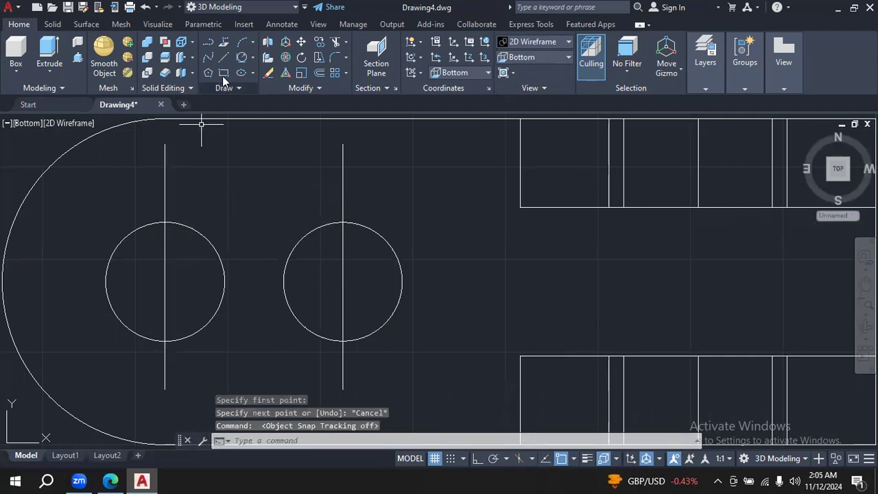
left_click(225, 55)
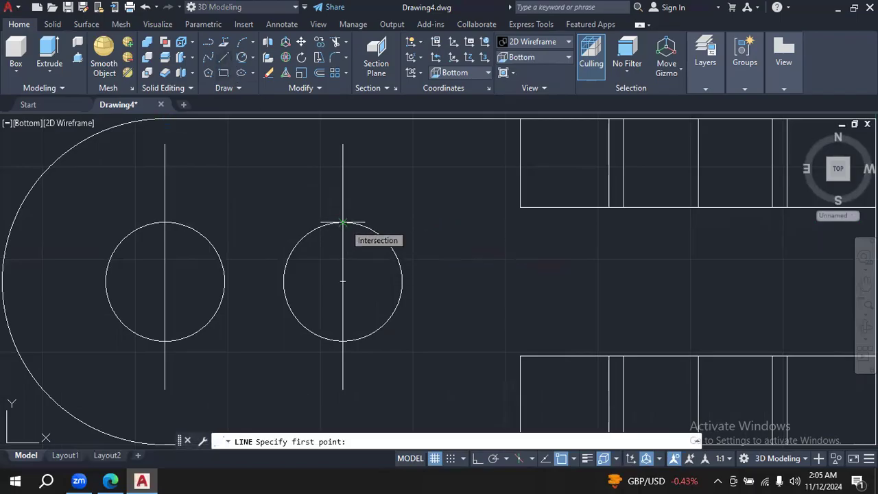
left_click(343, 223)
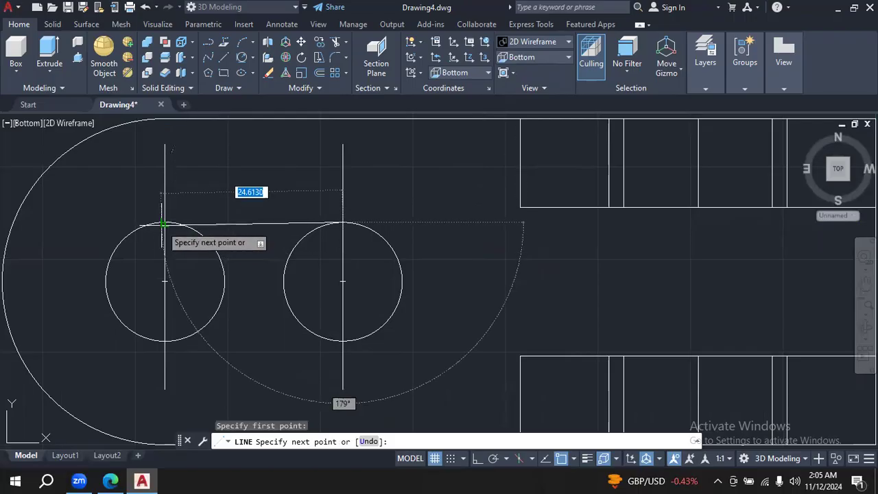
key("Escape")
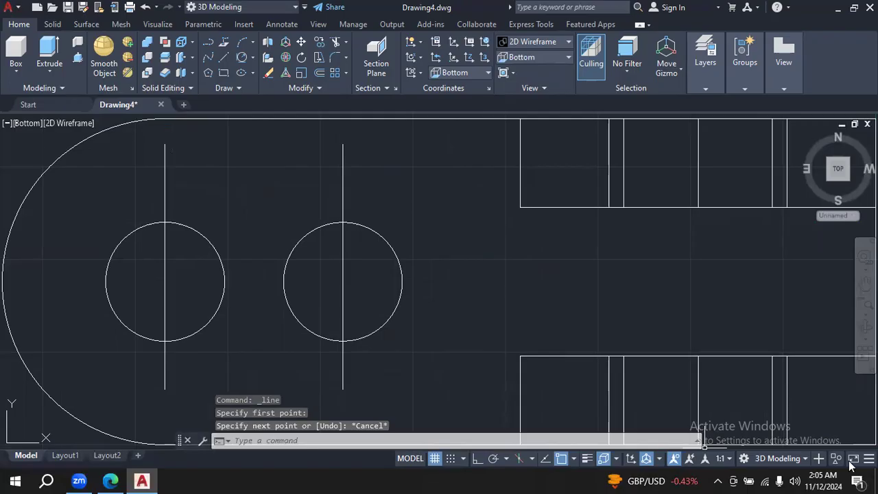
- Turn off the Perpendicular 3D object snap and check the remaining 3D object snap modes in the drafting settings
left_click(617, 459)
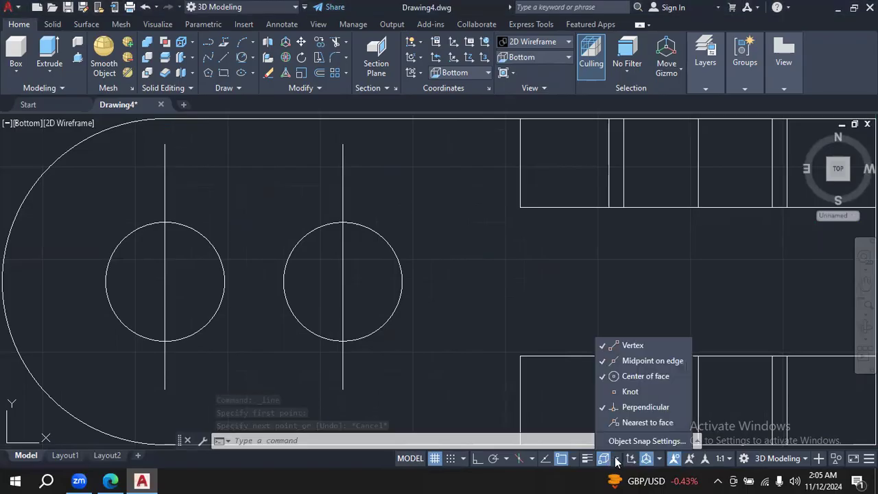
left_click(647, 411)
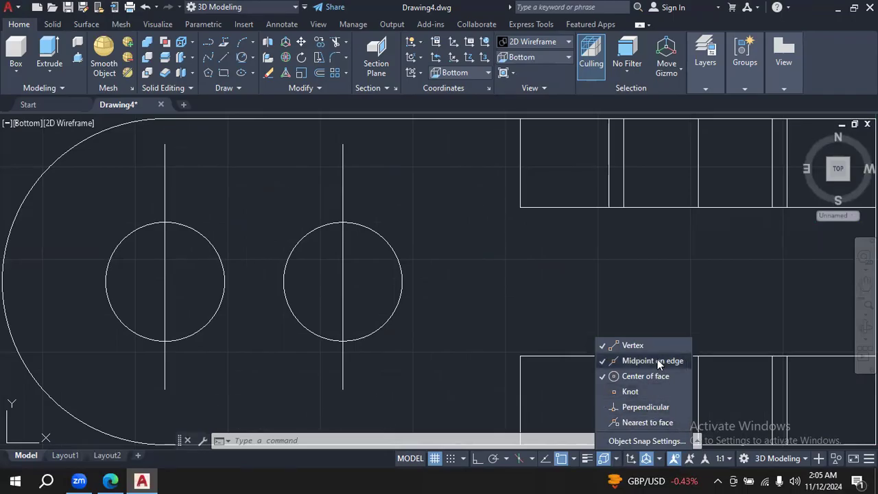
left_click(645, 442)
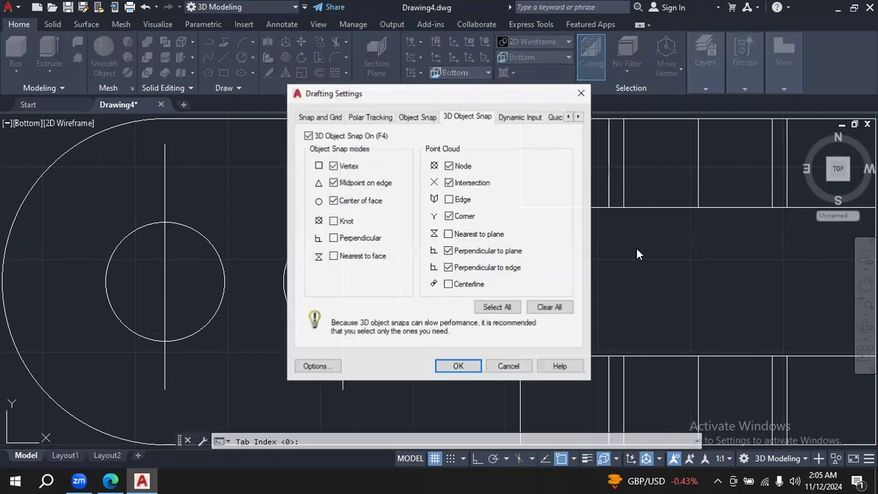
left_click(587, 98)
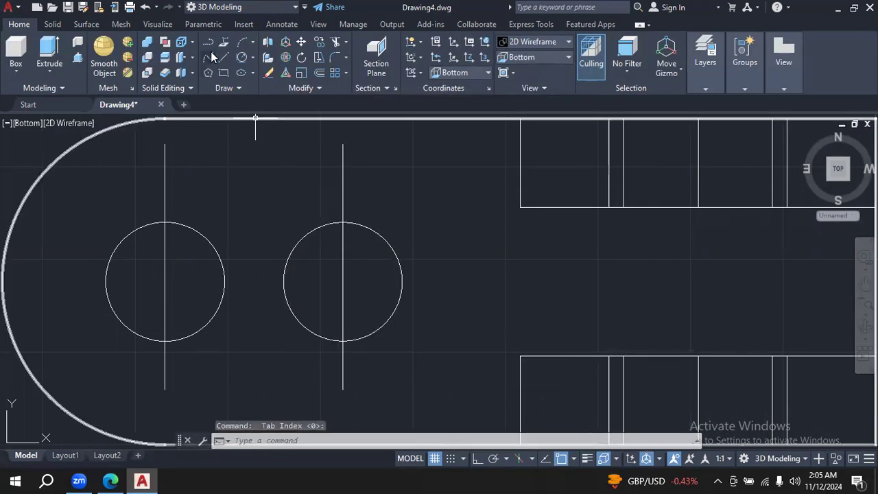
left_click(222, 59)
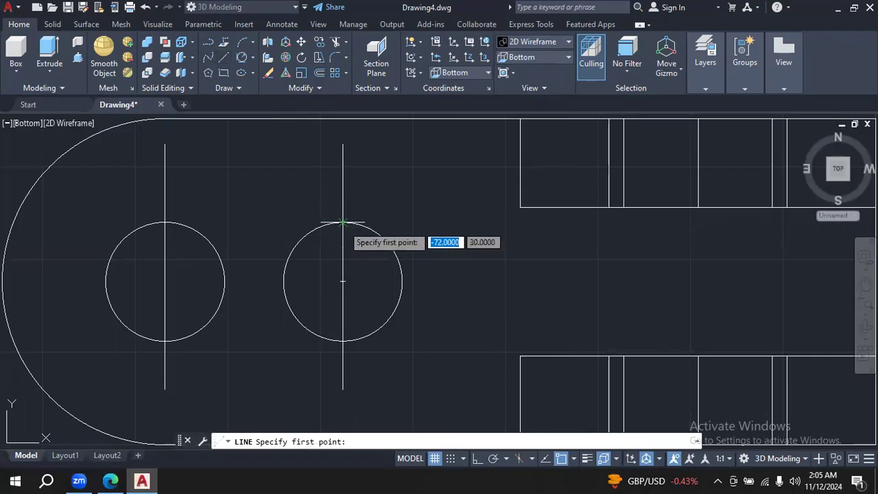
left_click(343, 222)
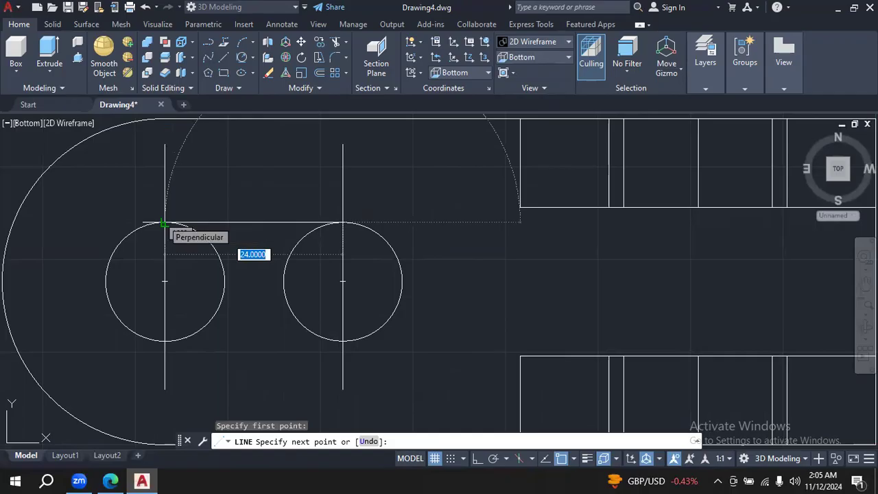
key("Escape")
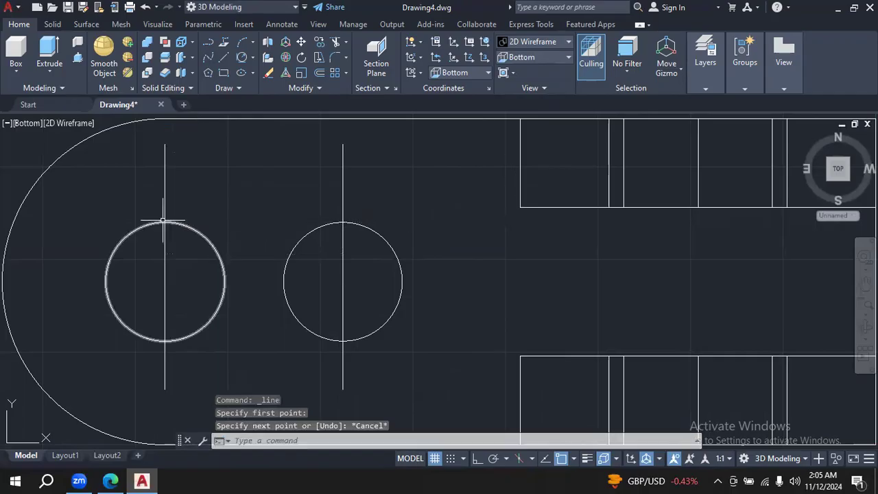
- Draw a horizontal line about 34.5 long from -72,22 through the other slot circle's centre, extending past that circle toward the rounded end
left_click(225, 57)
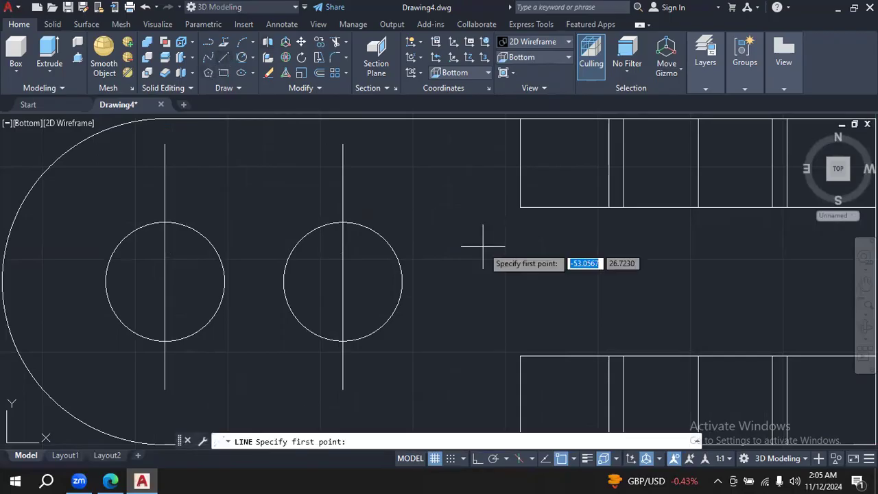
type("-72")
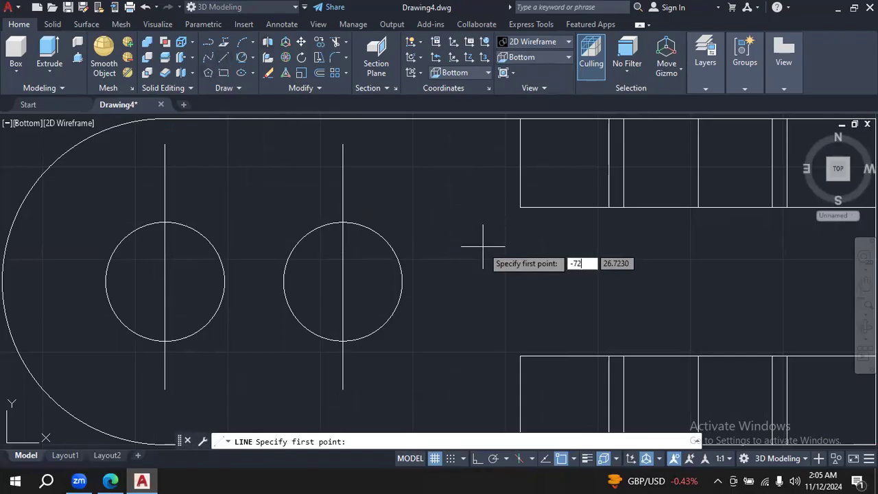
key("Tab")
type("22")
key("Return")
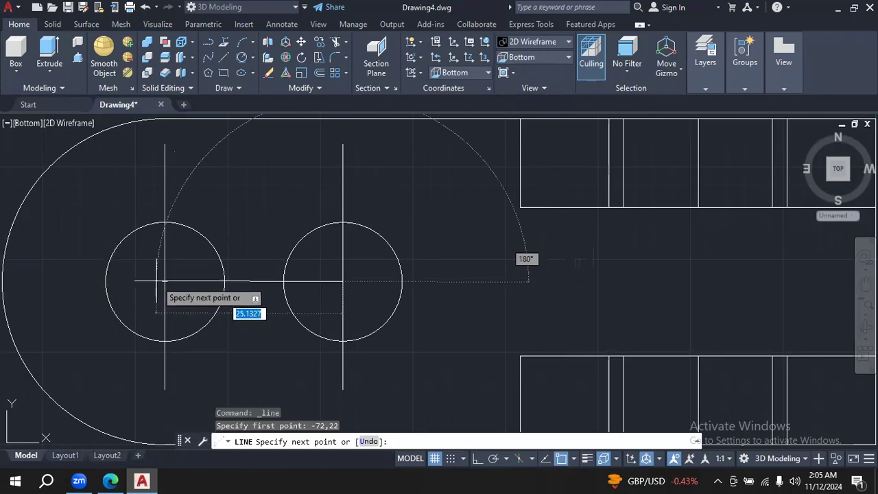
left_click(87, 281)
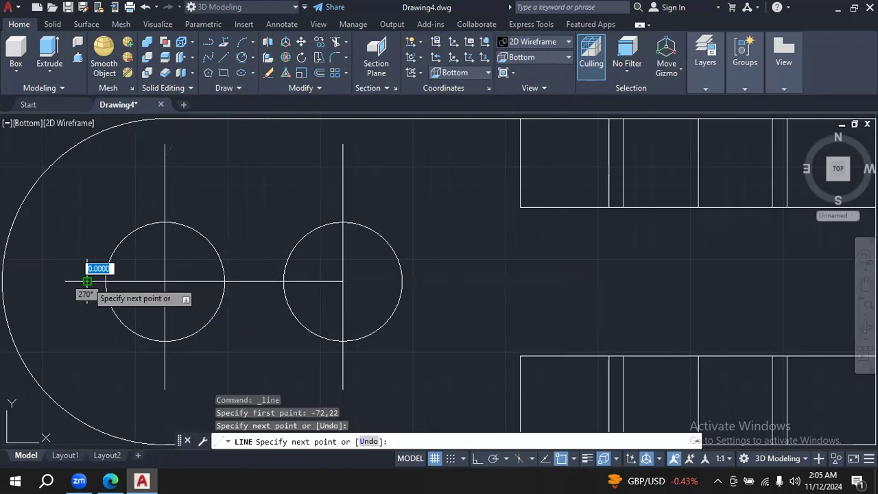
key("Escape")
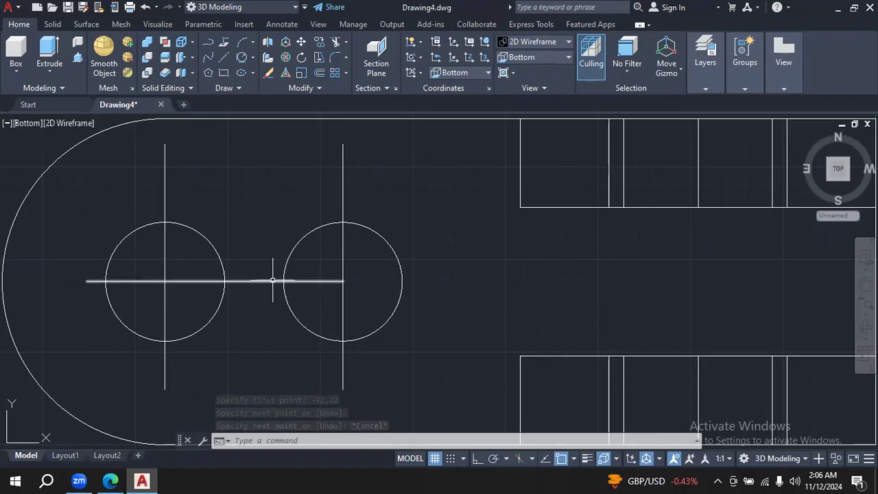
- Offset the horizontal centre line by 8 both above and below, along the edges of the two slot circles
left_click(318, 73)
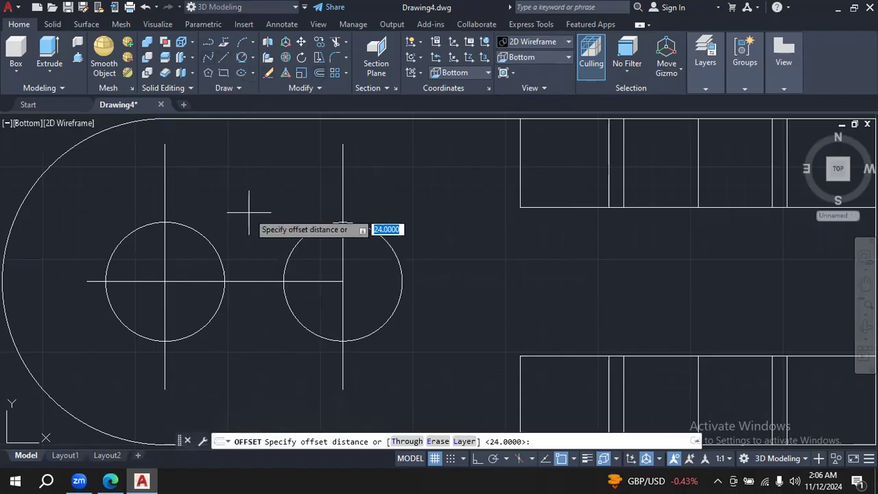
type("8")
key("Return")
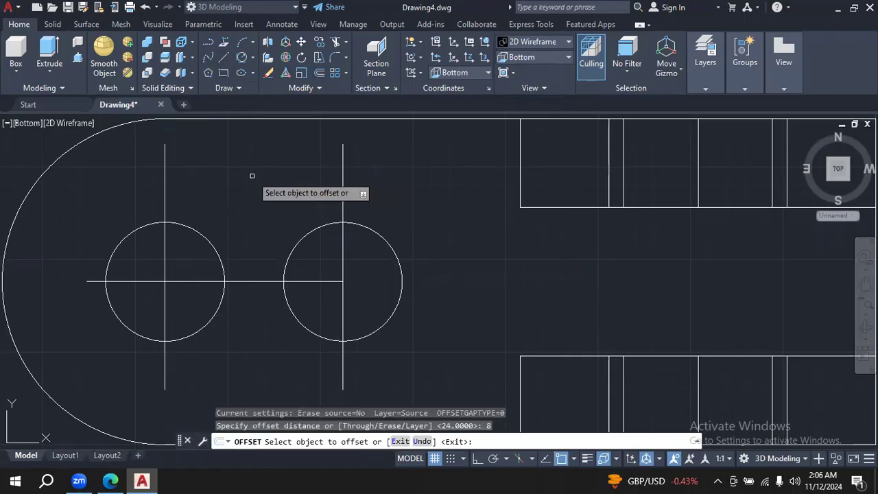
left_click(238, 280)
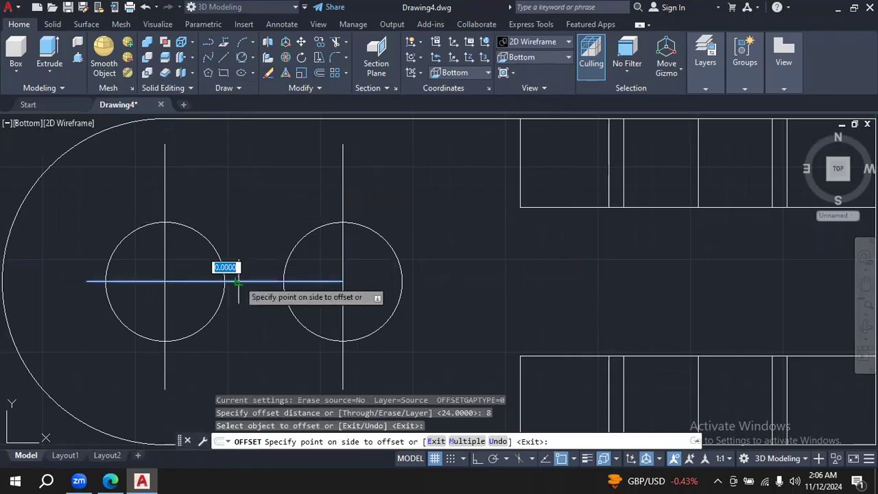
left_click(247, 199)
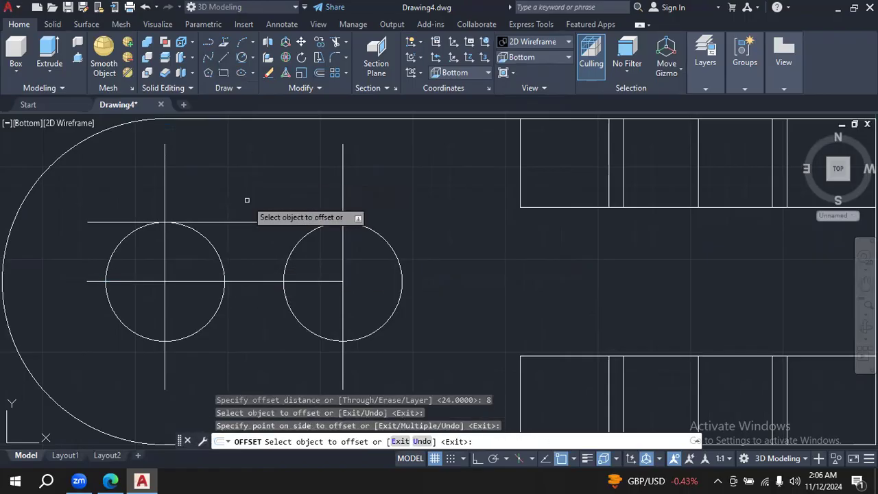
left_click(256, 280)
left_click(260, 337)
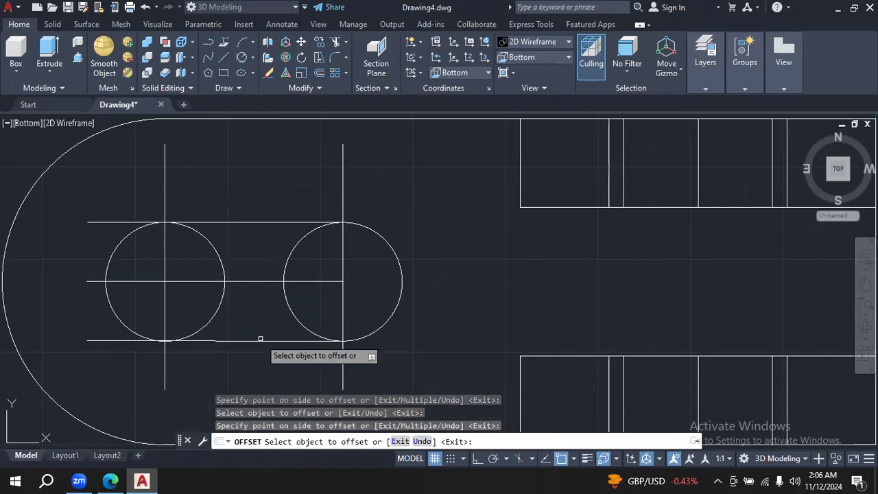
key("Escape")
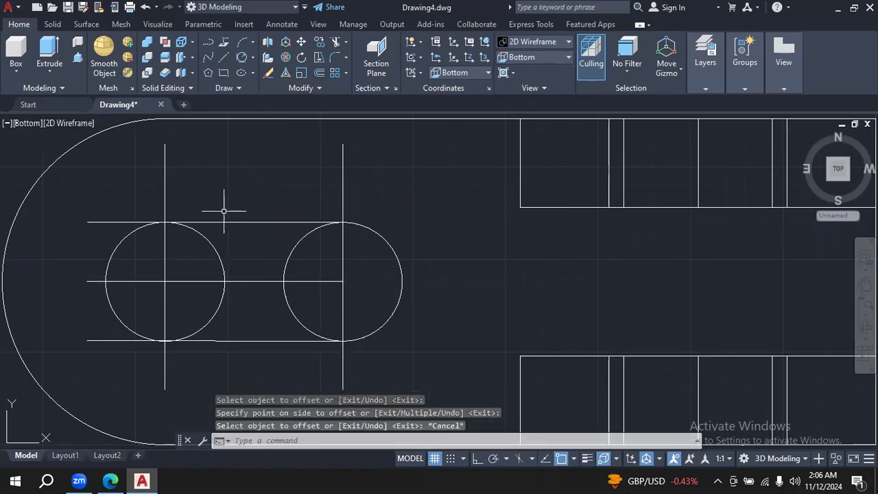
- Try to trim the inward-facing arc of the slot circle nearest the bracket's rounded end
left_click(335, 43)
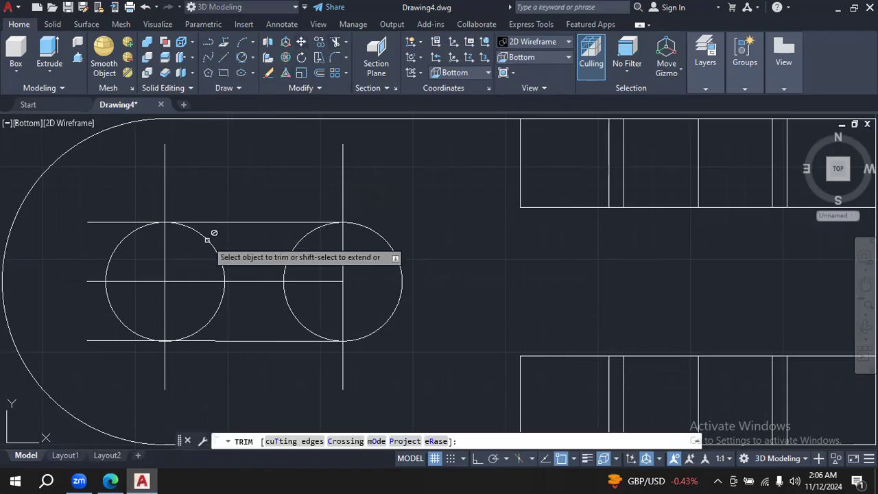
left_click(207, 240)
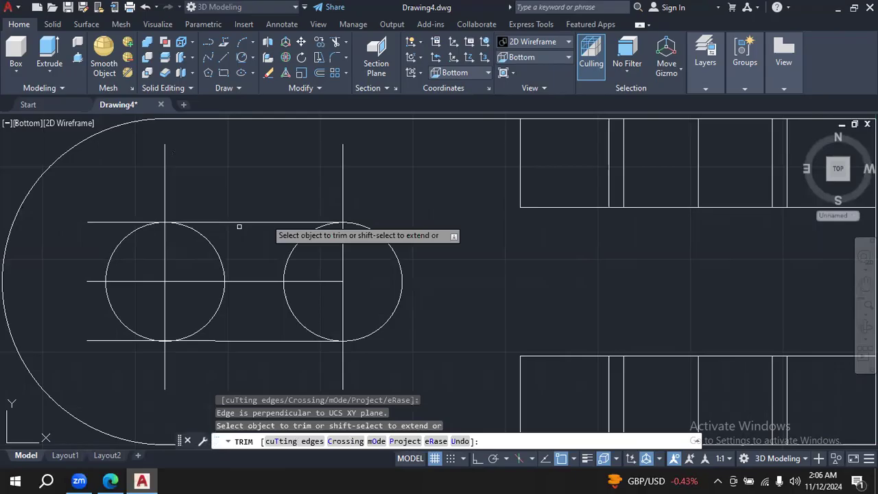
key("Escape")
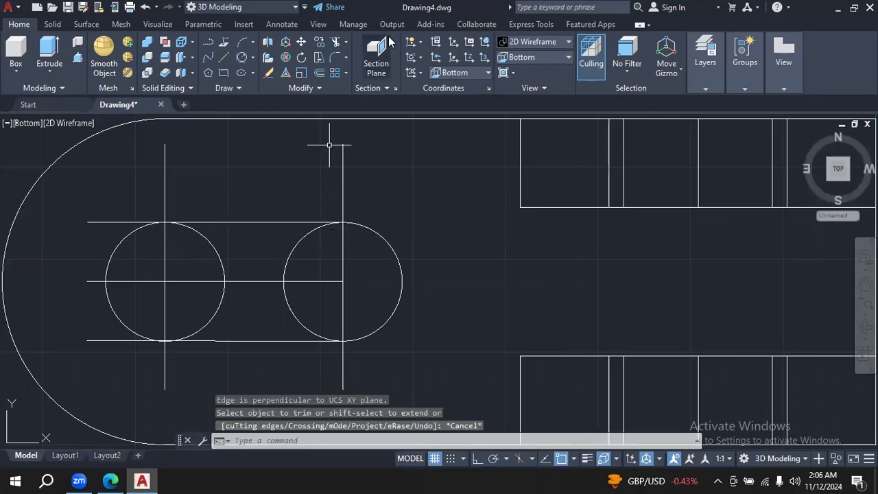
key("space")
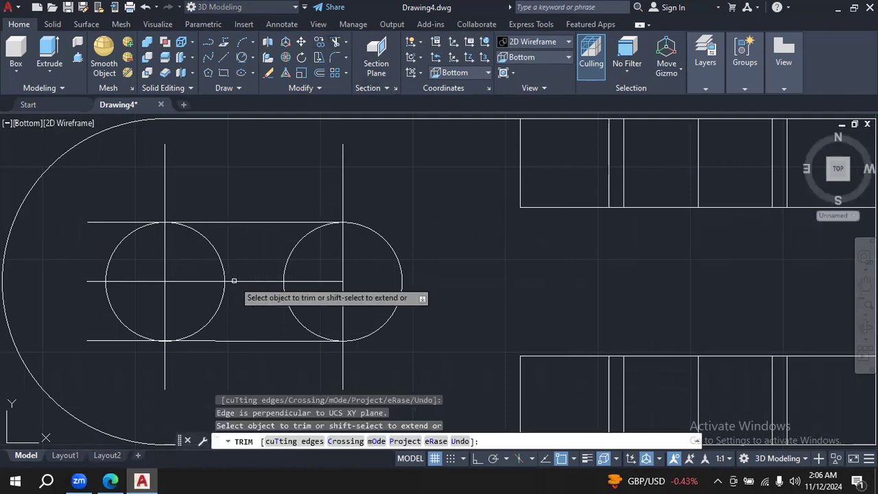
key("Escape")
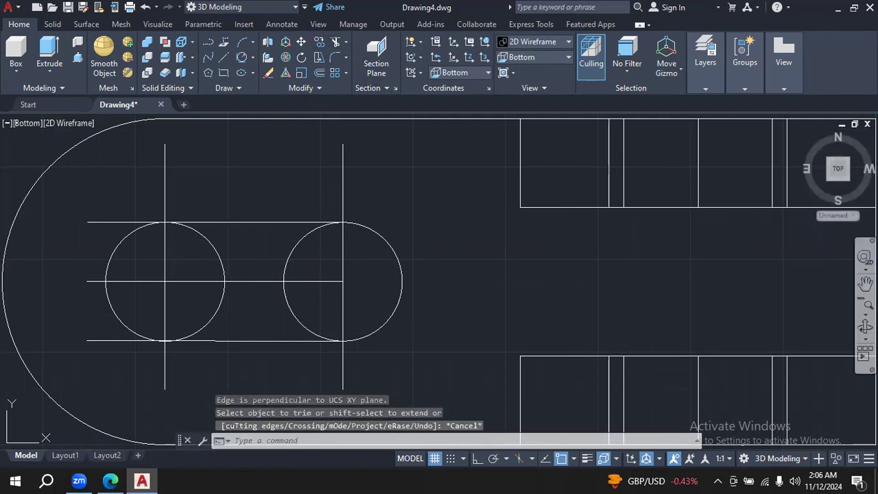
- Orbit the bracket to examine the slot lines and circles in 3D, and return to the Bottom view
left_click(865, 327)
left_click_drag(570, 226, 569, 282)
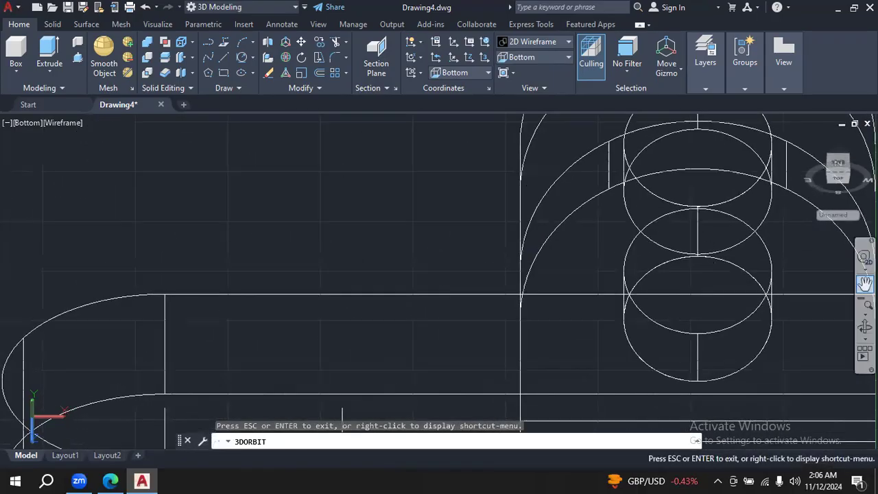
left_click(870, 313)
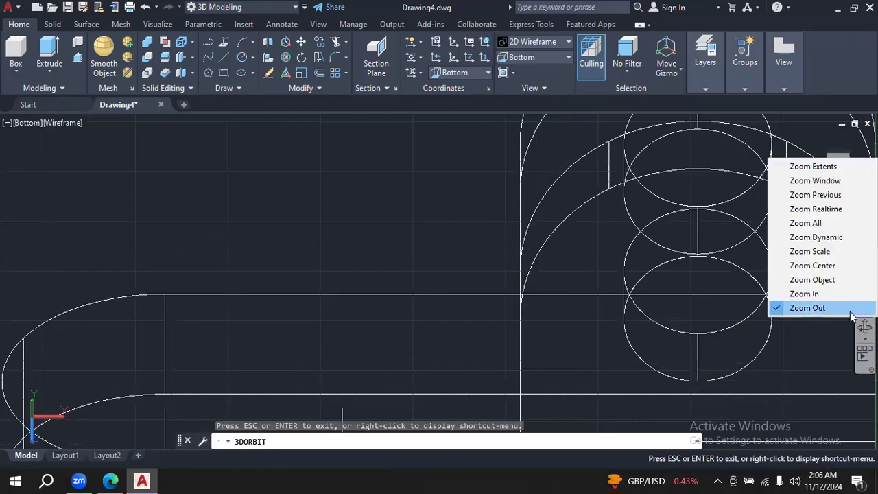
left_click(808, 308)
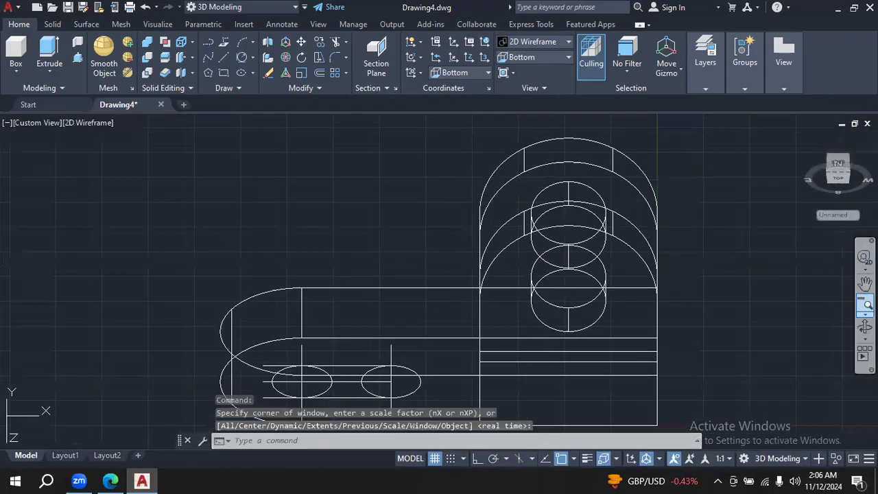
left_click(865, 327)
left_click_drag(686, 261, 681, 330)
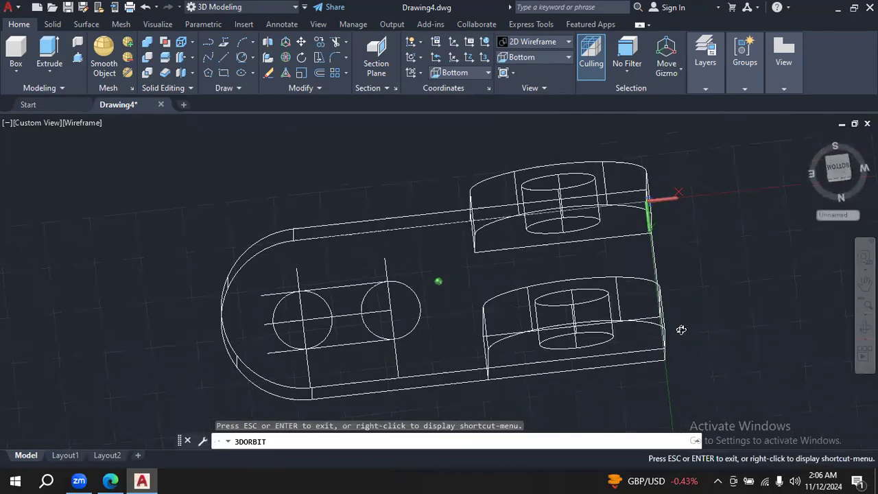
key("Escape")
left_click(337, 42)
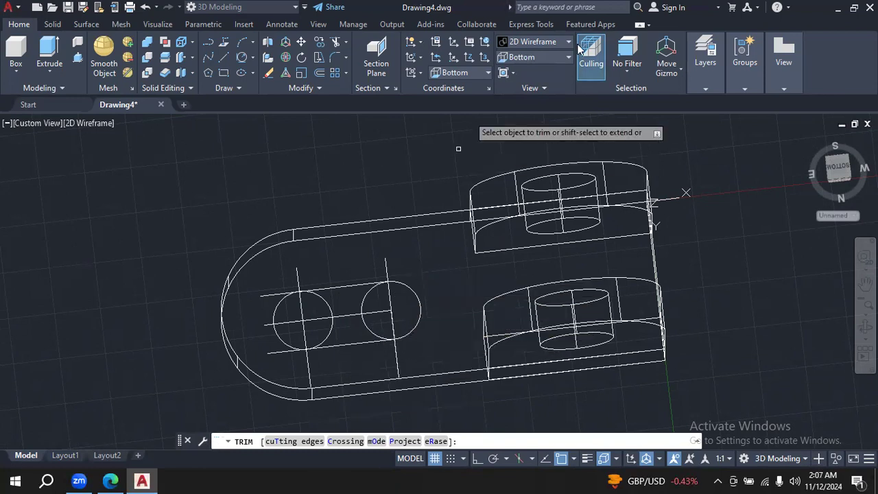
left_click(562, 60)
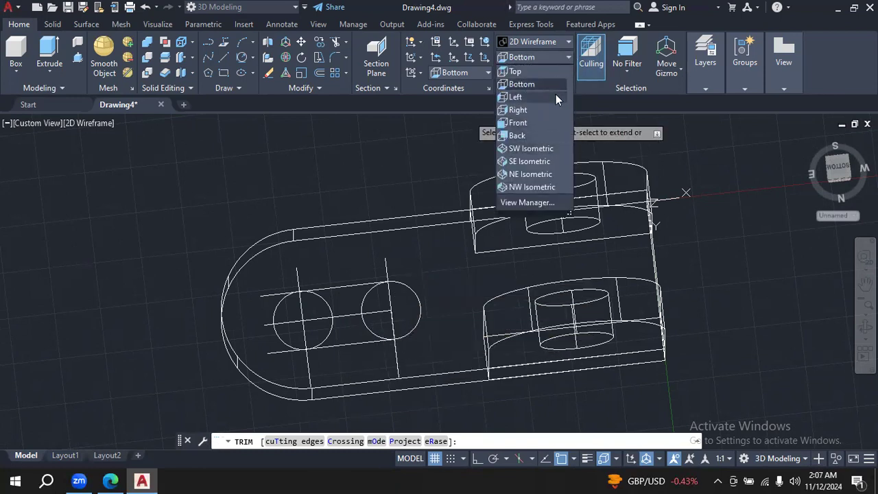
left_click(559, 82)
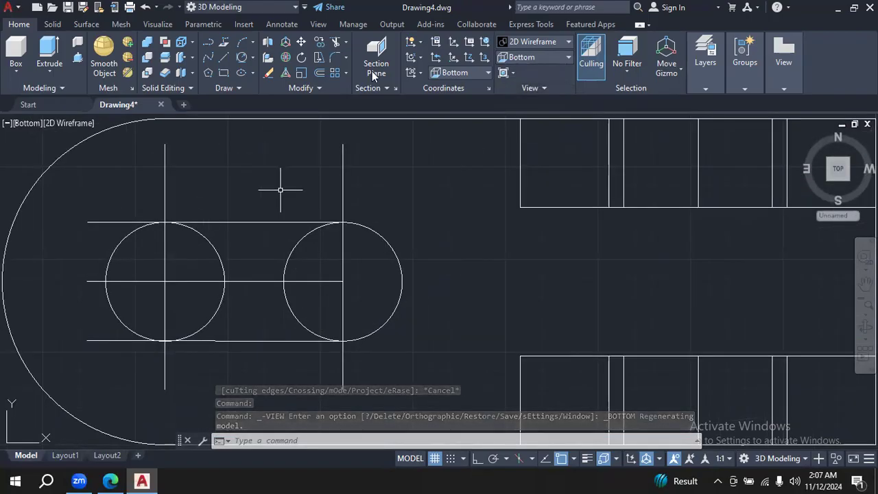
left_click(290, 25)
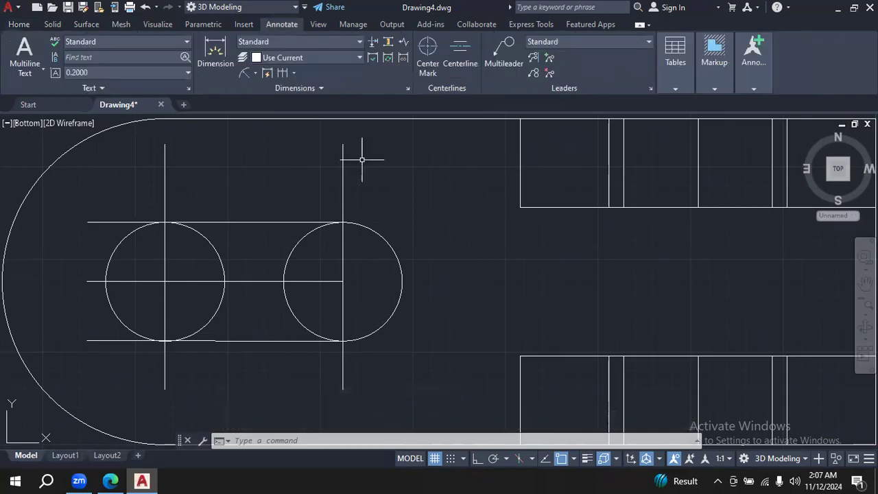
left_click(360, 41)
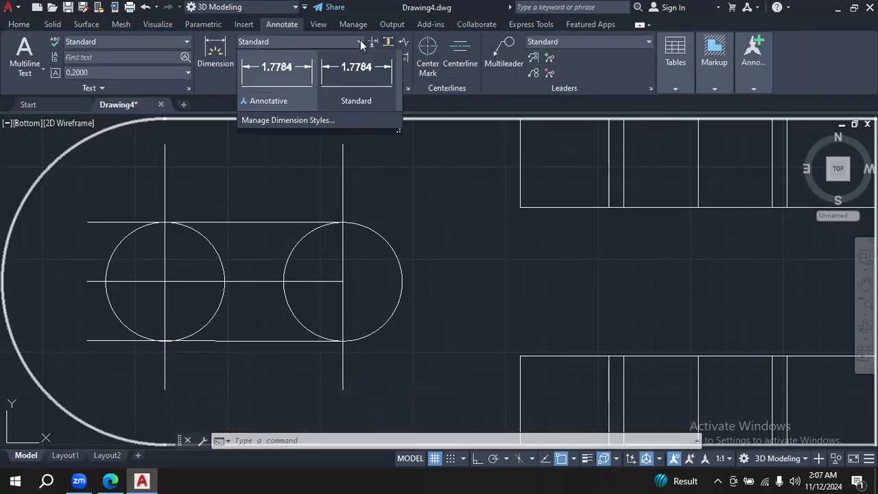
left_click(342, 118)
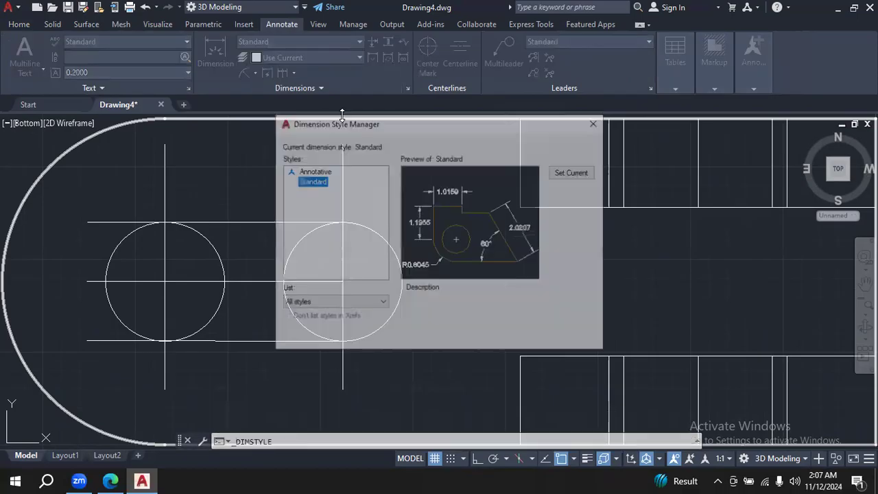
left_click(597, 122)
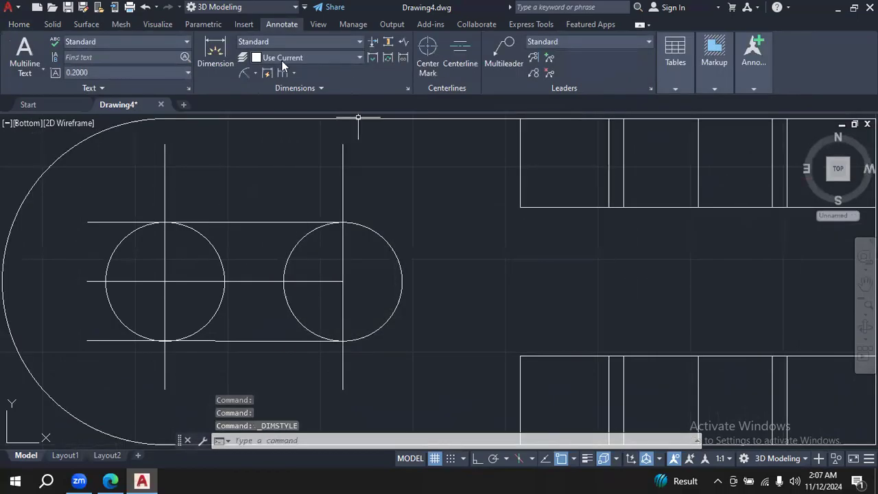
- Add a diameter dimension to each of the two slot circles, placing the leaders outside the circles
left_click(245, 69)
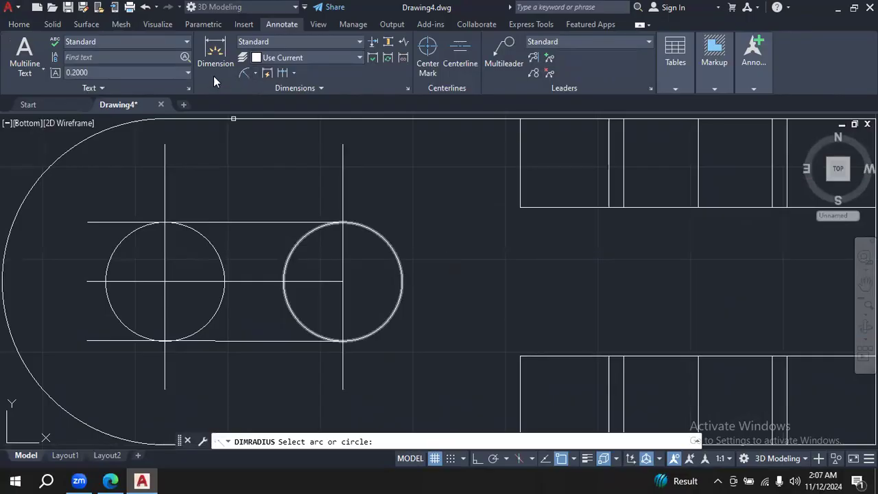
left_click(256, 72)
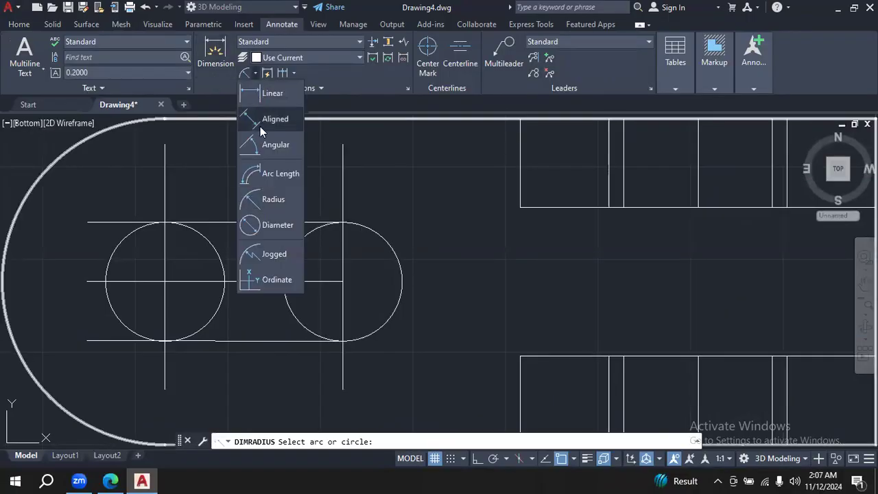
left_click(281, 226)
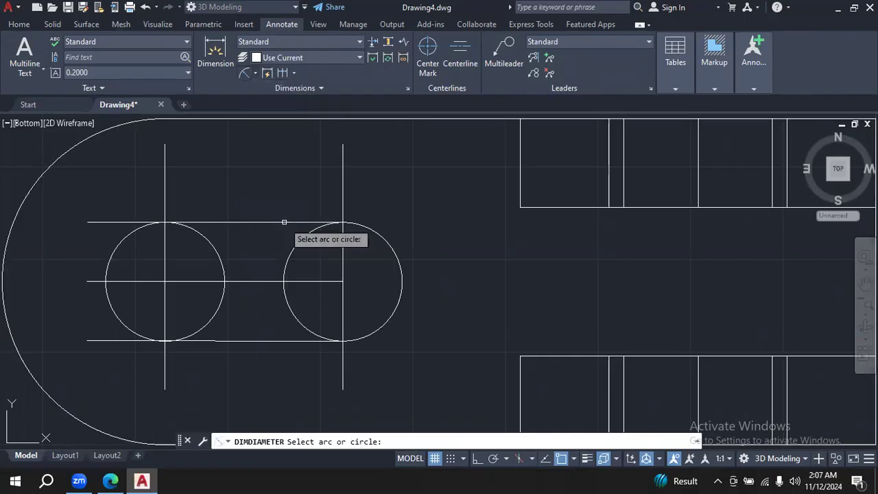
left_click(401, 258)
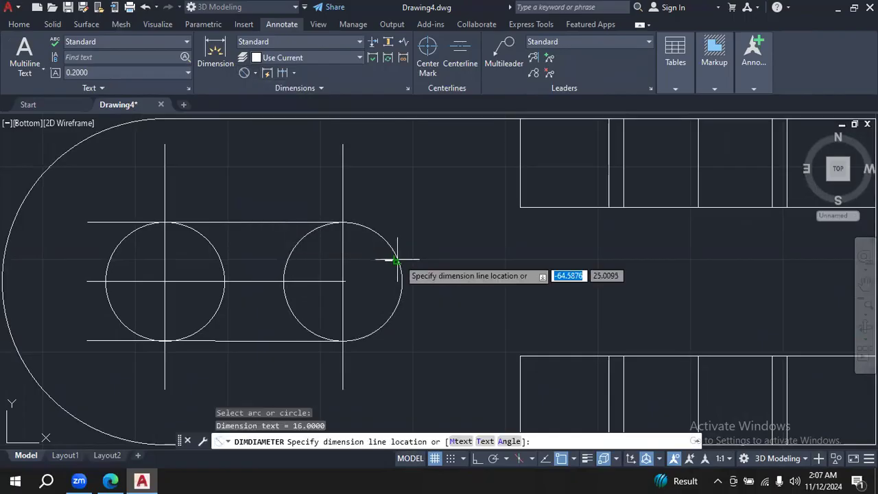
left_click(444, 230)
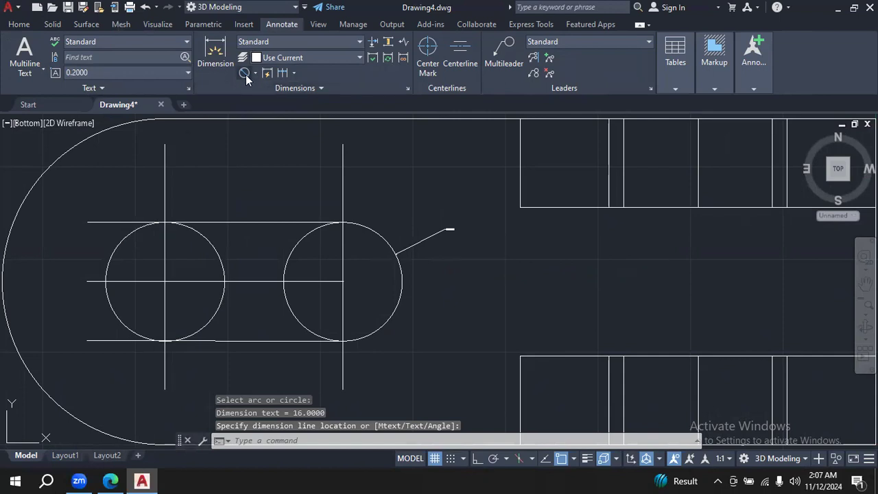
left_click(245, 74)
left_click(219, 255)
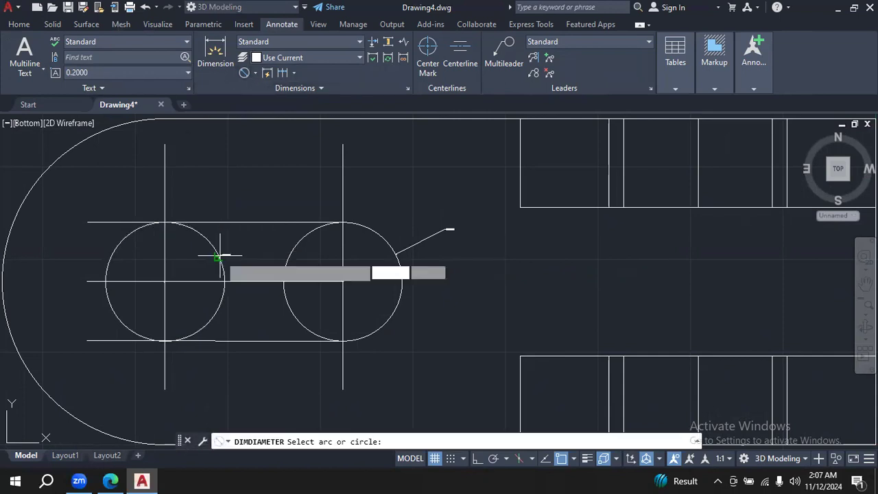
left_click(256, 168)
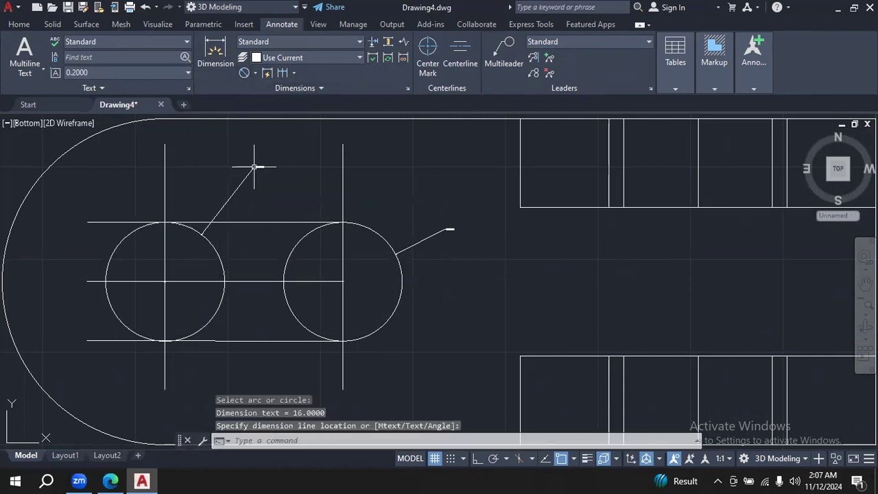
- Modify the Standard dimension style to a text height of 4 and an arrow size of 3
left_click(360, 42)
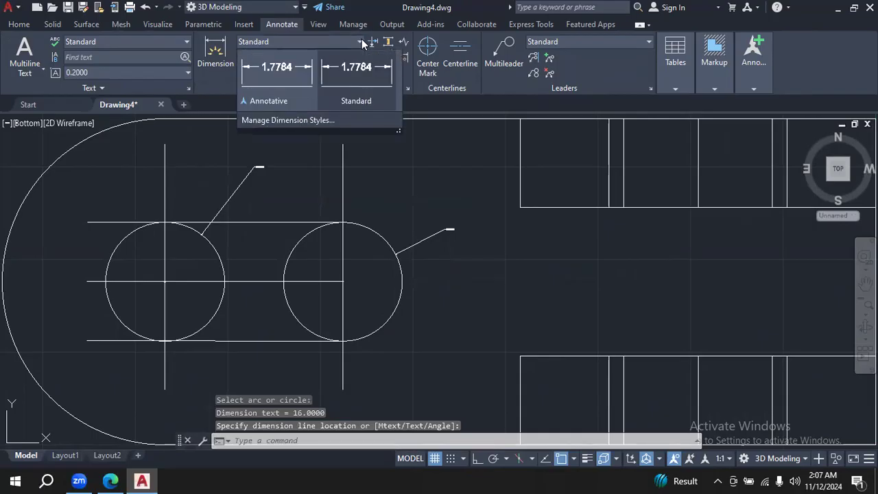
left_click(337, 121)
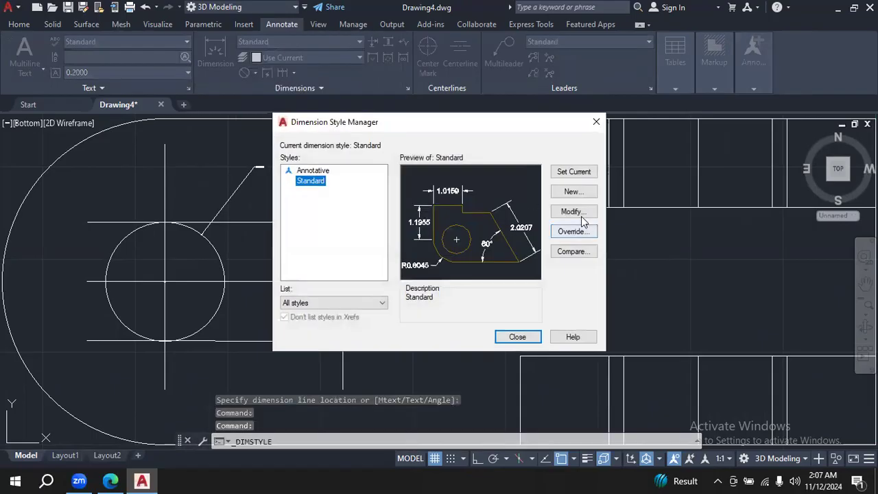
left_click(573, 211)
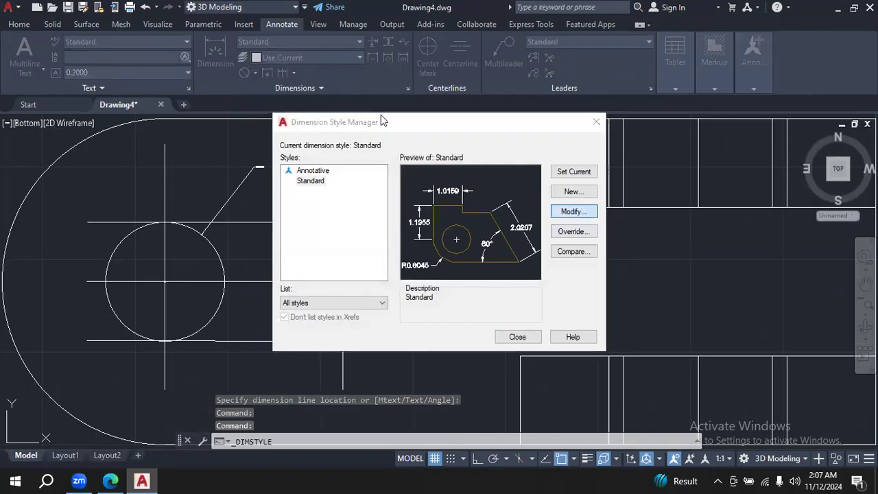
double_click(355, 213)
type("4")
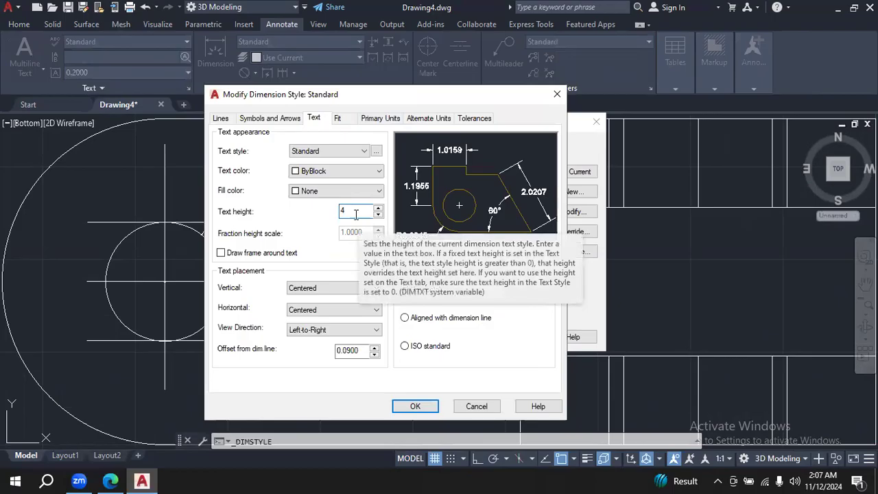
left_click(287, 120)
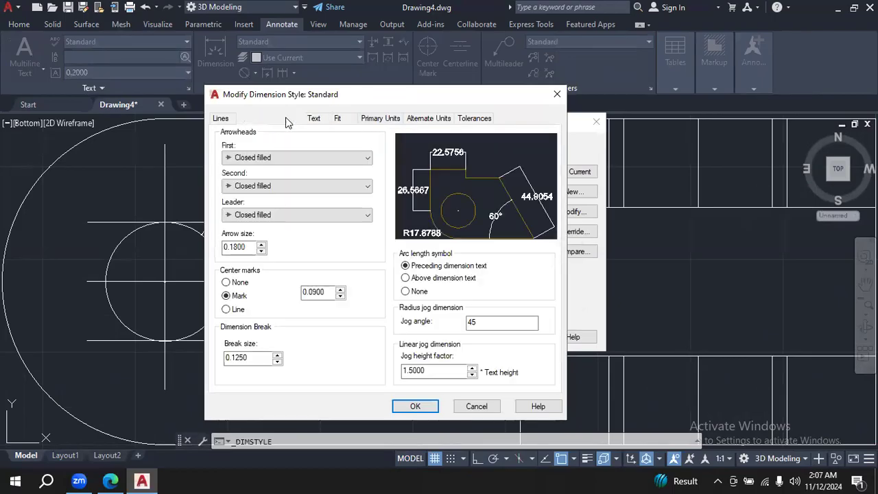
double_click(241, 249)
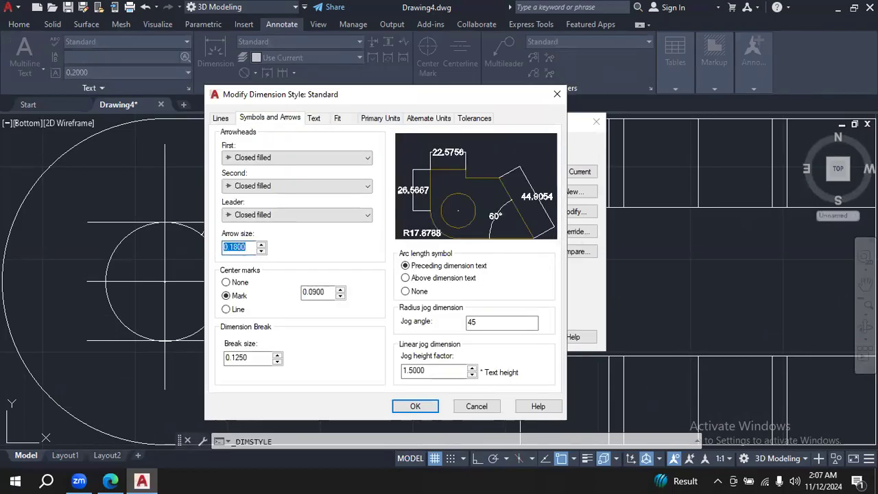
type("3.0000")
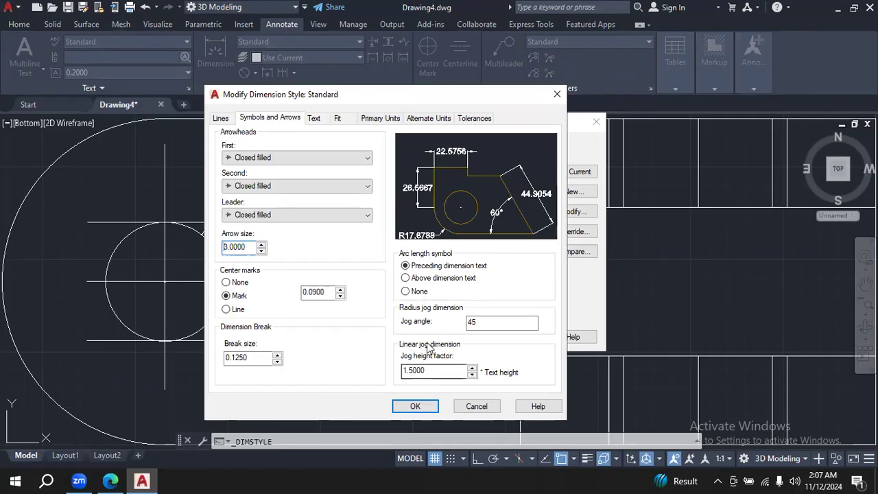
left_click(413, 407)
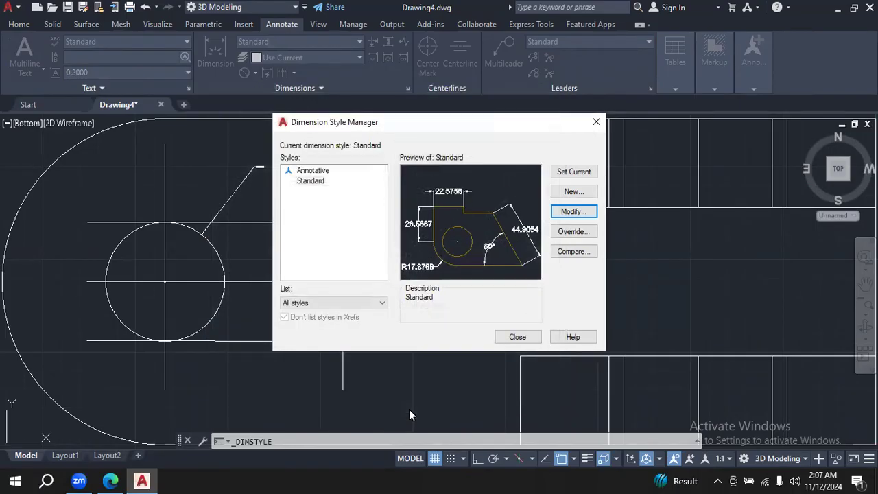
left_click(525, 337)
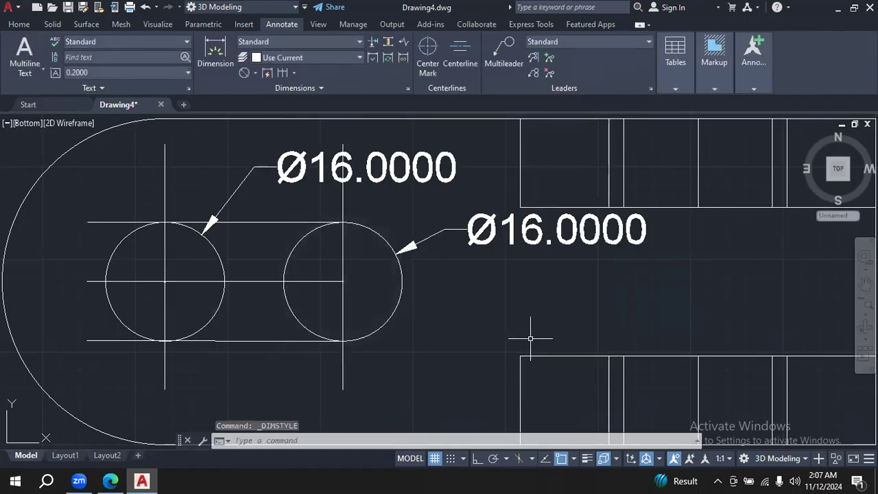
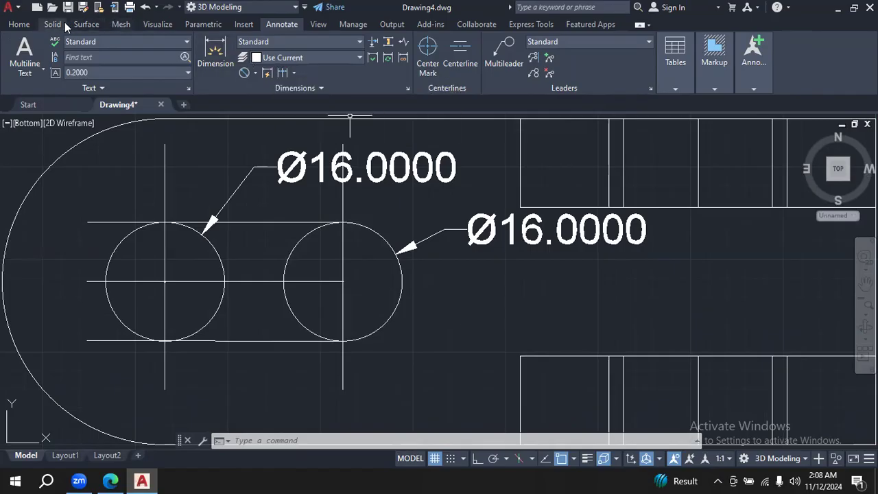
- Try to trim the slot's horizontal centre line between the two circles and inside the circle nearest the rounded end
left_click(30, 29)
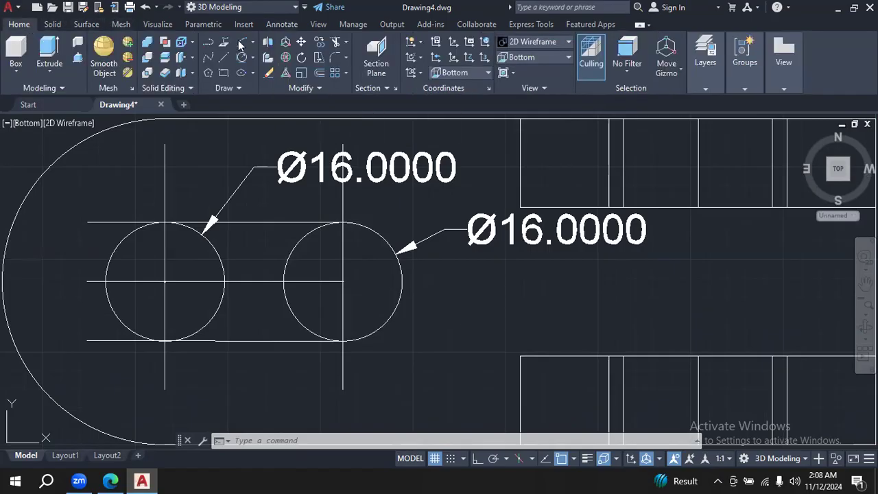
left_click(334, 43)
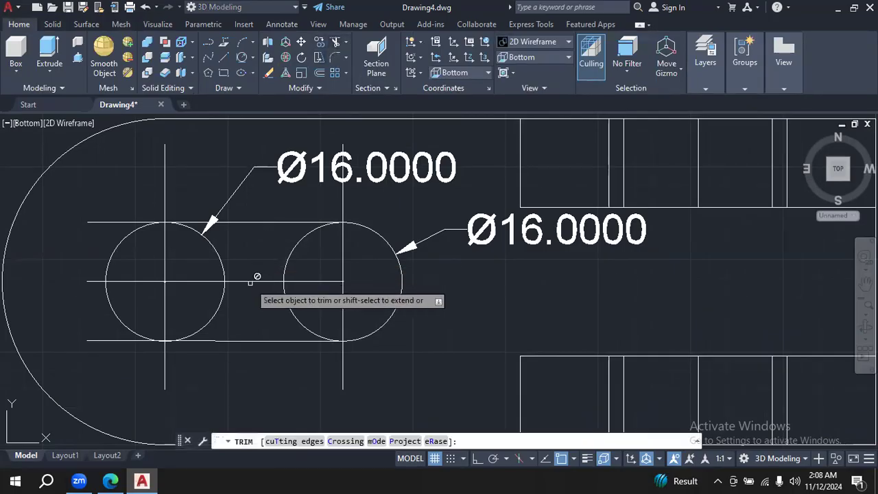
left_click(251, 281)
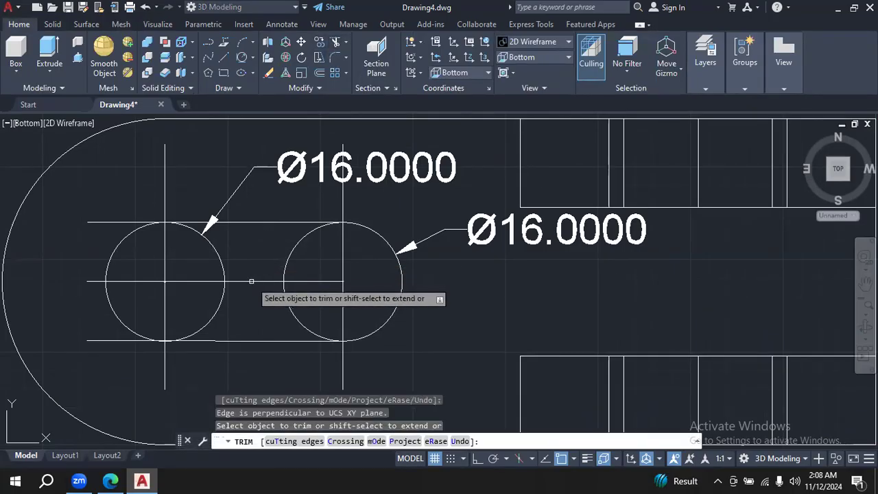
left_click(345, 44)
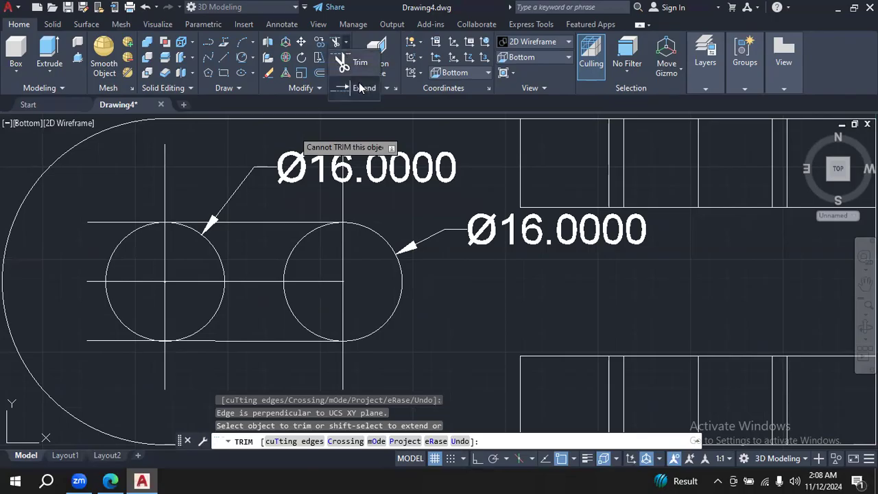
left_click(356, 62)
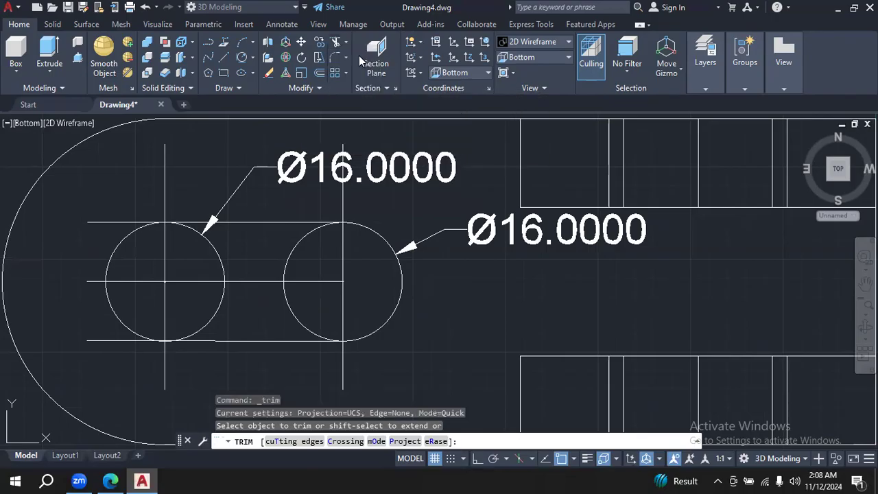
left_click(141, 282)
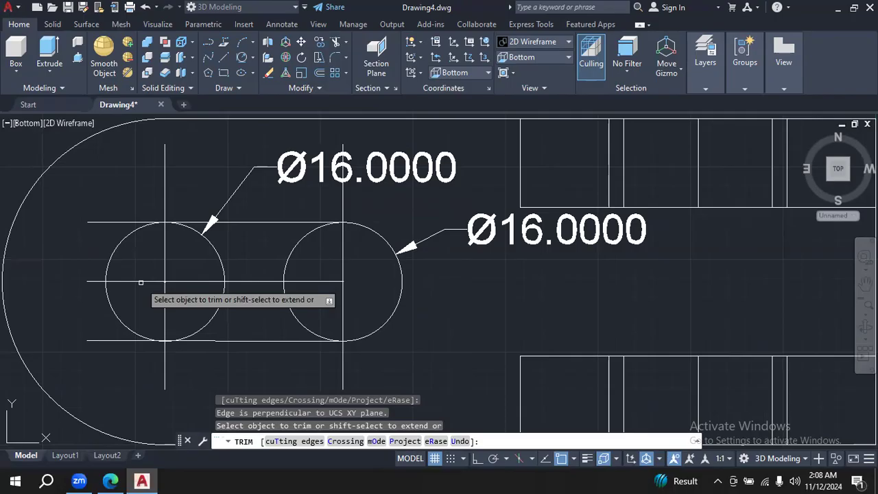
key("Escape")
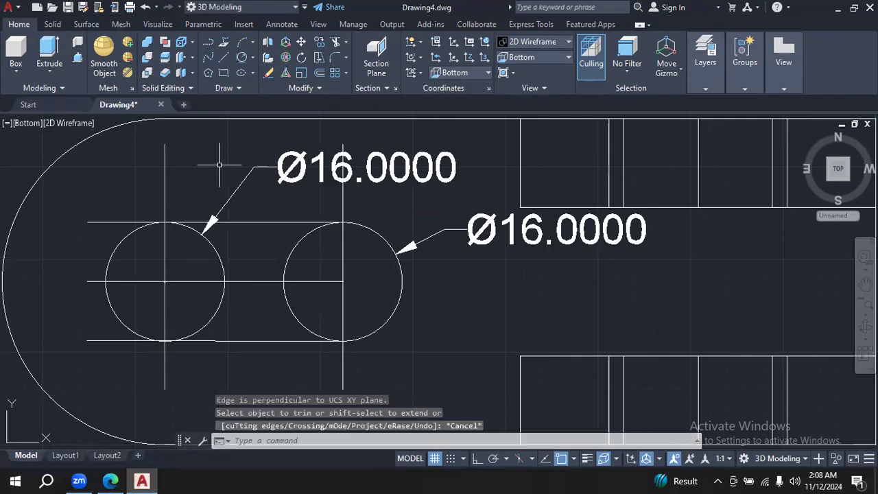
- Delete the diameter dimensions of the two slot circles
left_click(257, 167)
left_click(522, 233)
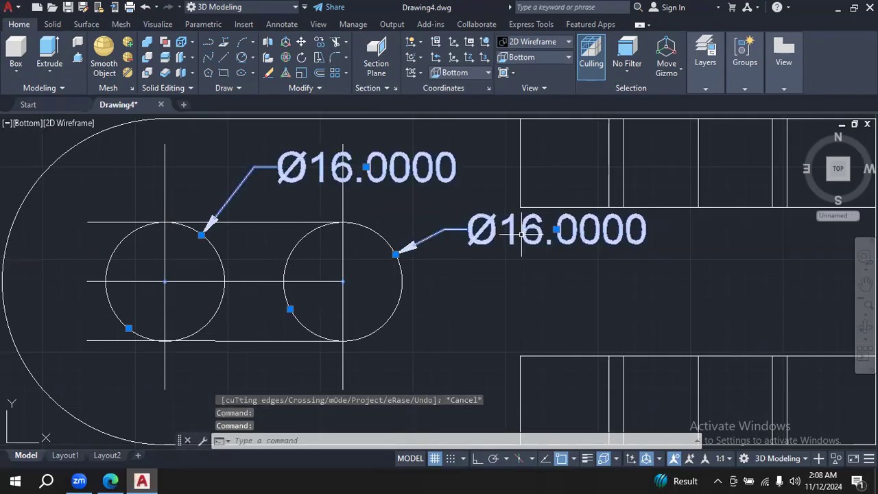
key("Delete")
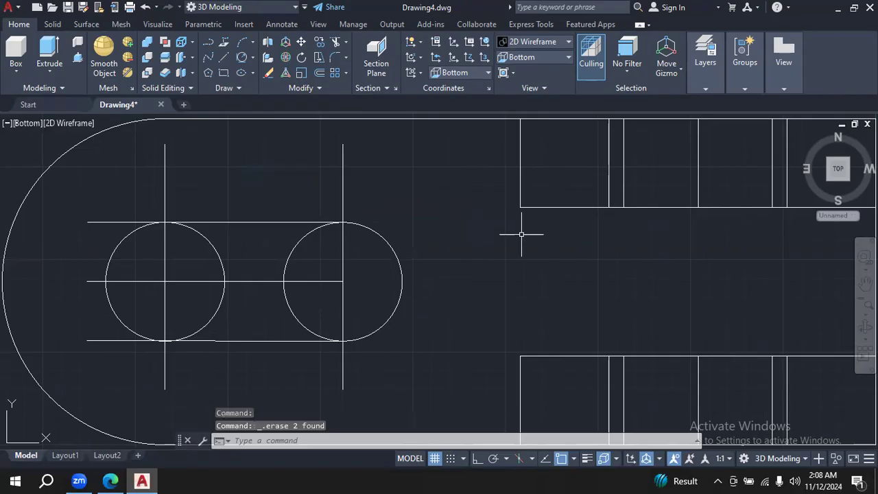
left_click(318, 90)
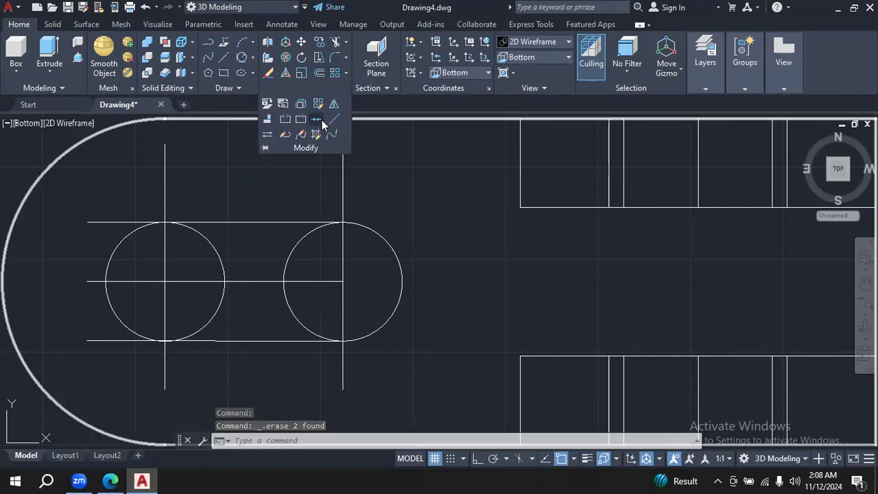
left_click(316, 119)
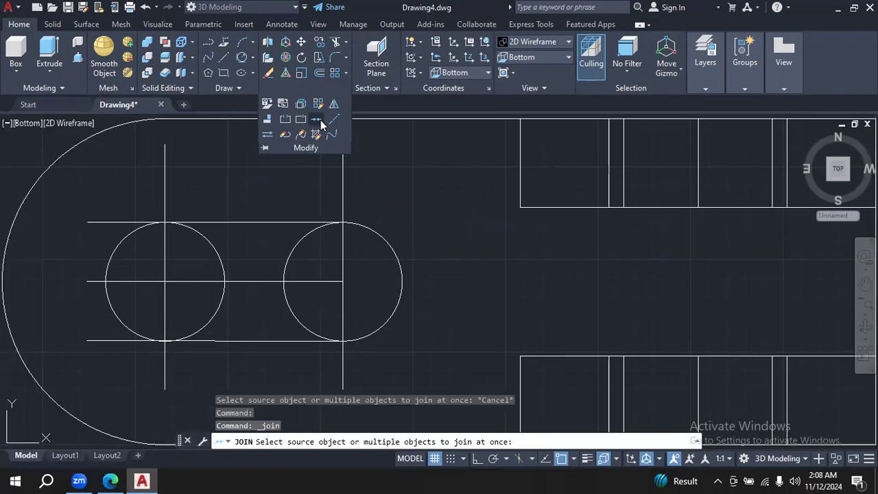
left_click(260, 222)
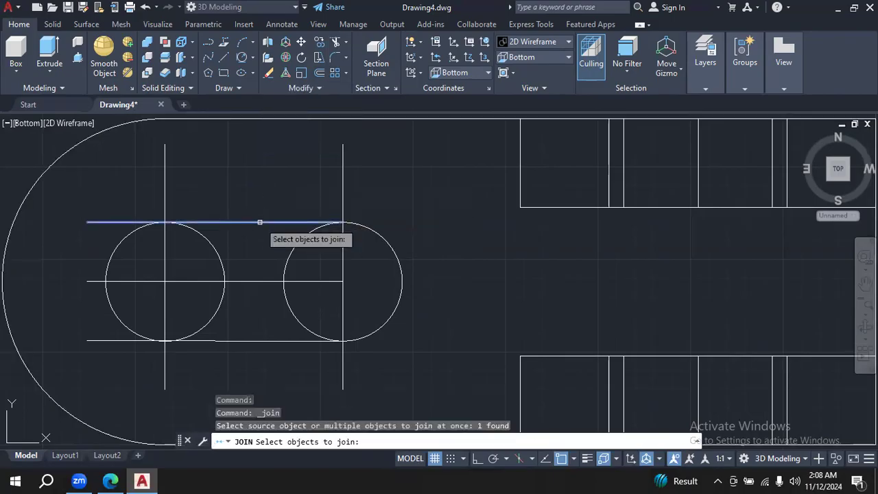
key("Escape")
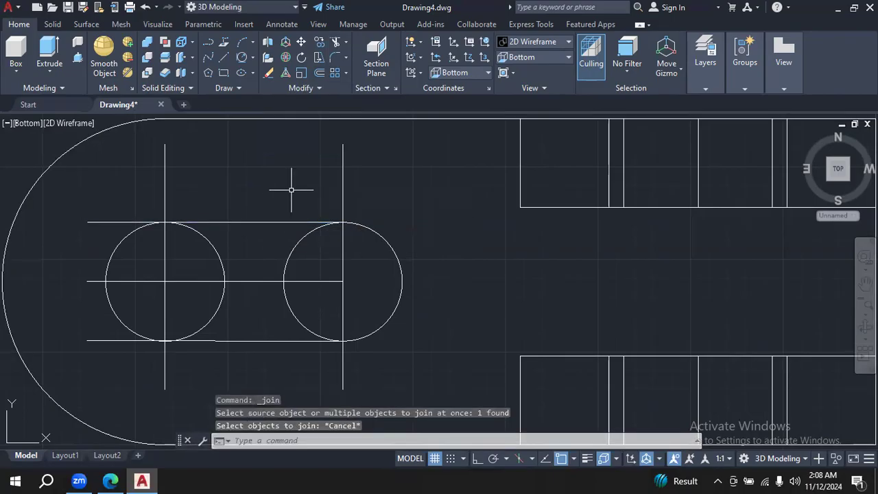
key("Escape")
key("Escape")
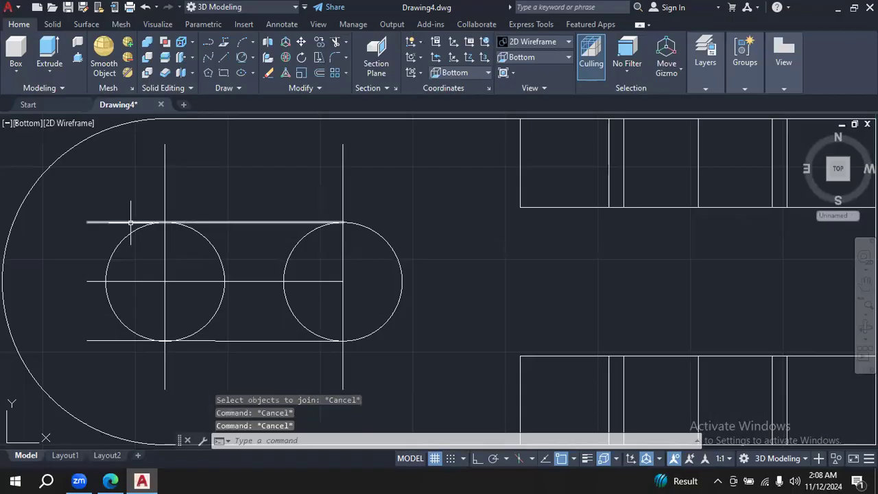
left_click(131, 222)
left_click(253, 157)
key("Escape")
- Try to trim the overhanging end of the slot's upper tangent line beside the circle nearest the rounded end
left_click(336, 42)
left_click(121, 222)
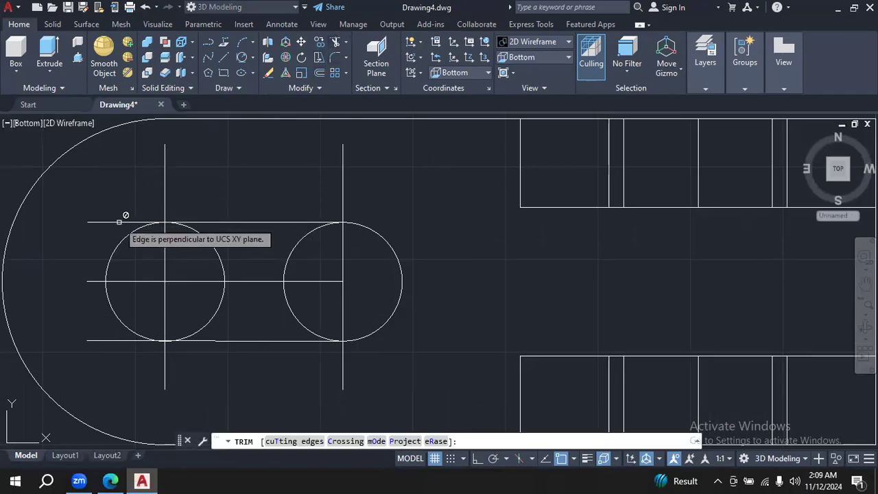
key("Escape")
key("Escape")
key("Escape")
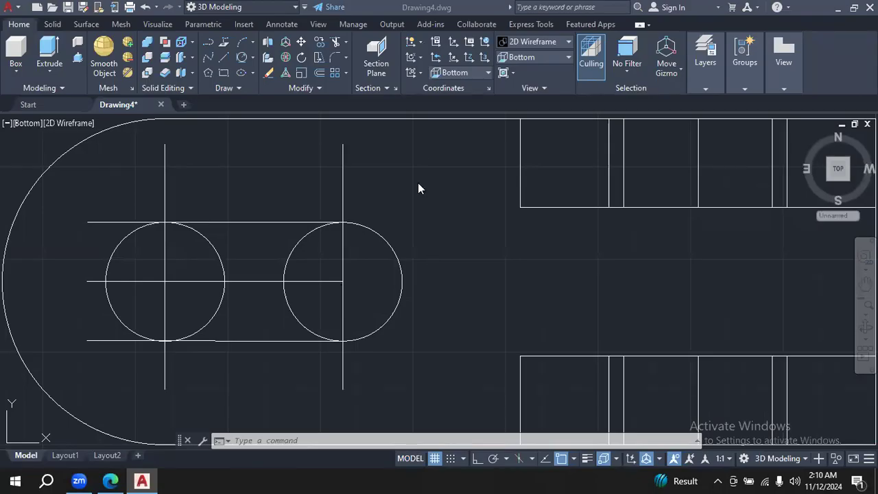
- Erase both slot circles together with all of the slot's tangent and centre lines
left_click(478, 253)
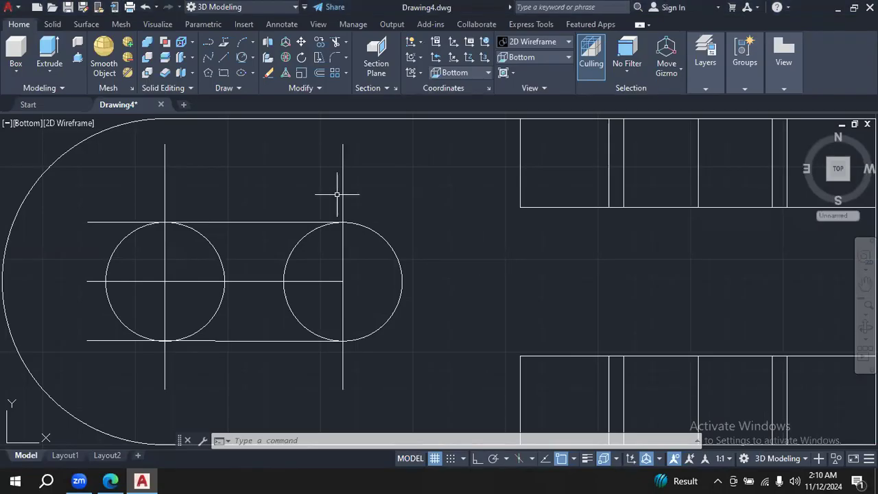
mouse_move(448, 246)
left_mouse_down()
mouse_move(359, 176)
mouse_move(275, 190)
mouse_move(66, 189)
mouse_move(128, 294)
mouse_move(264, 382)
mouse_move(252, 371)
mouse_move(134, 371)
mouse_move(240, 374)
mouse_move(373, 359)
mouse_move(384, 373)
left_mouse_up()
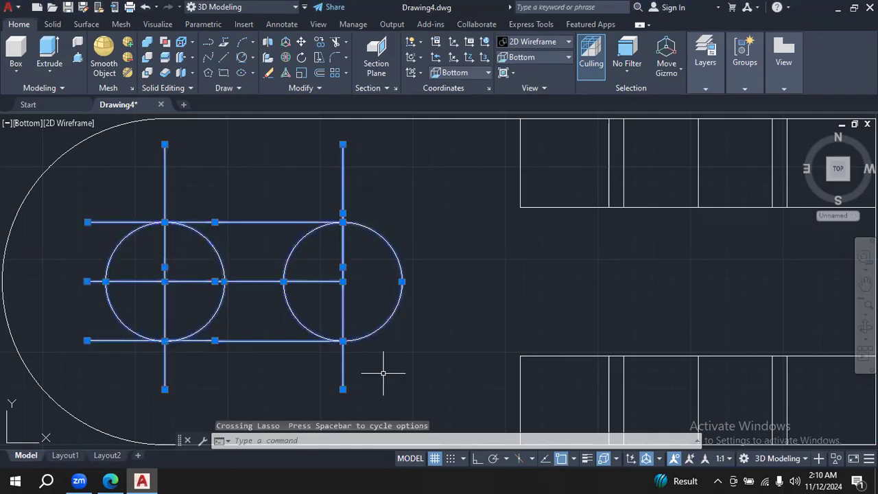
key("Delete")
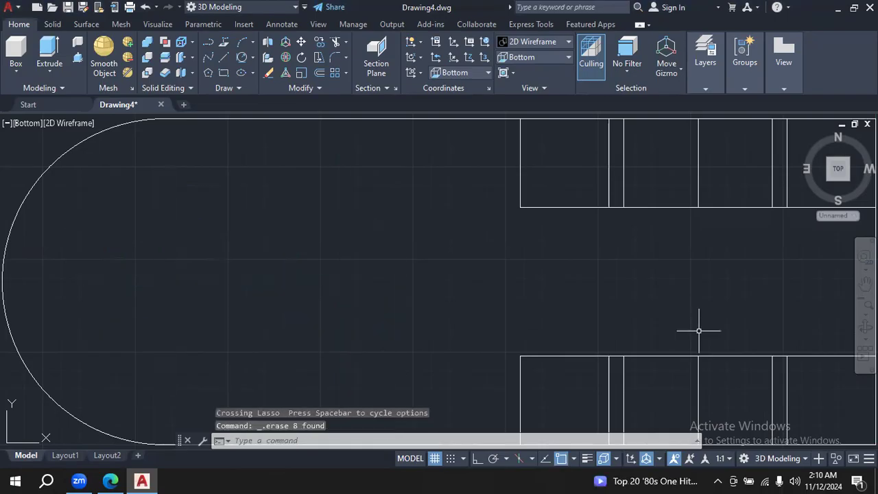
left_click(866, 306)
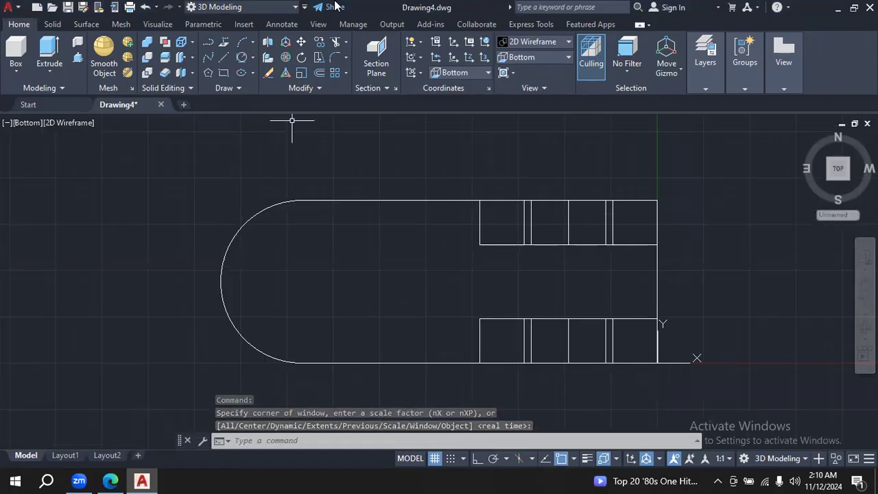
left_click(319, 72)
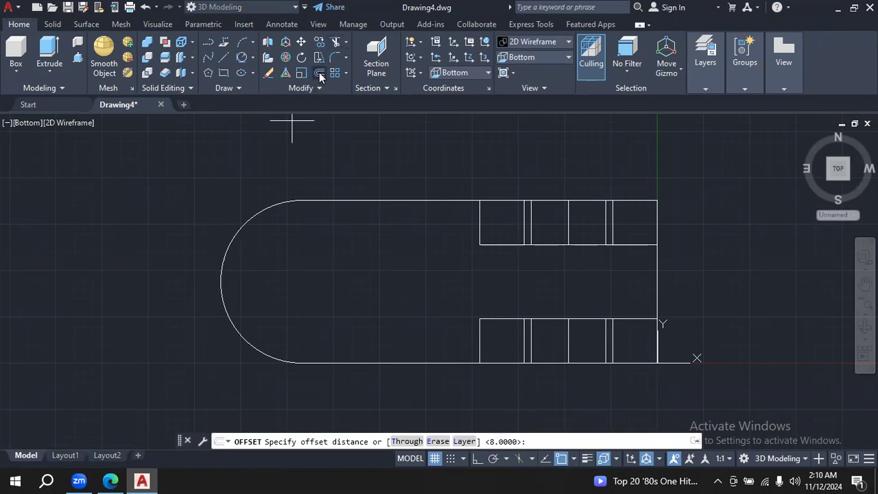
left_click(112, 480)
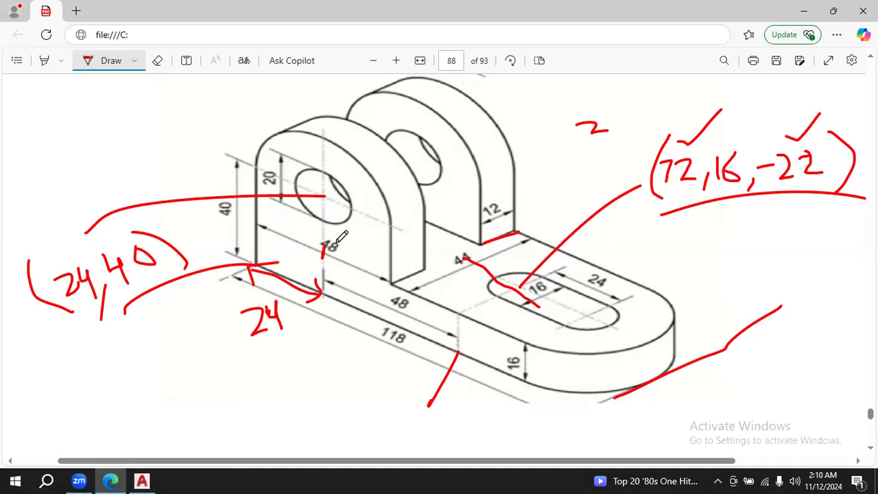
left_click(142, 481)
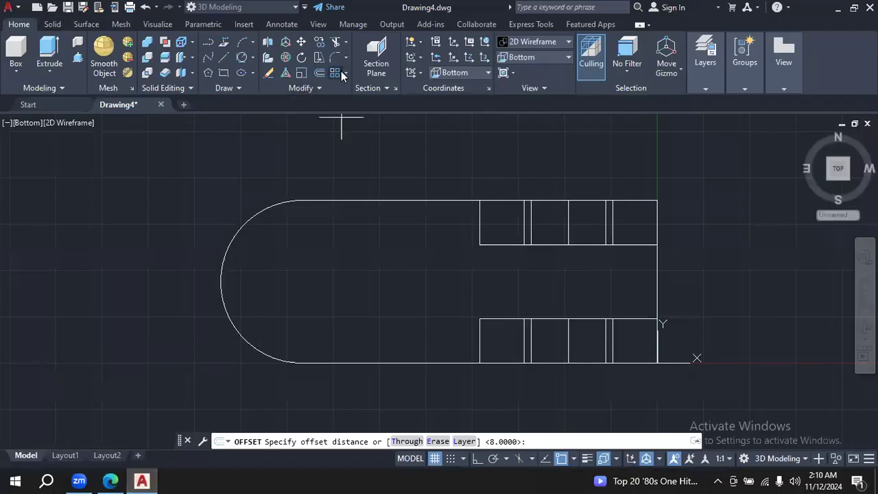
left_click(319, 73)
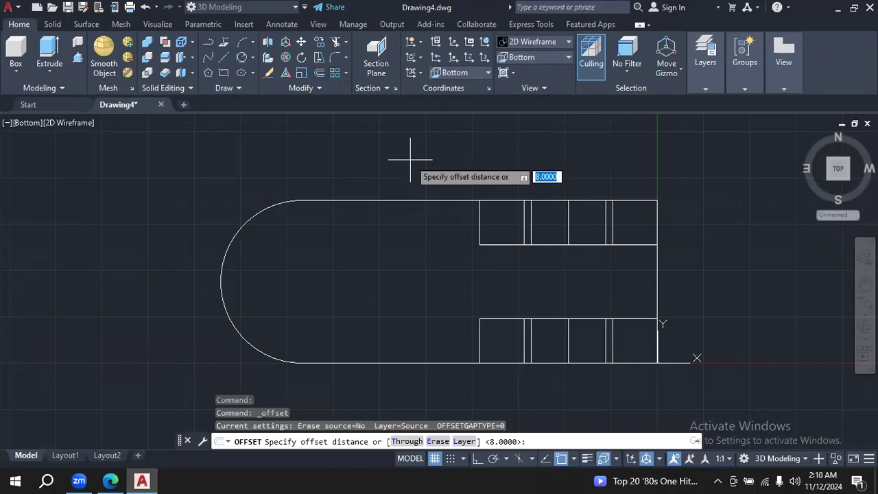
type("7")
key("Return")
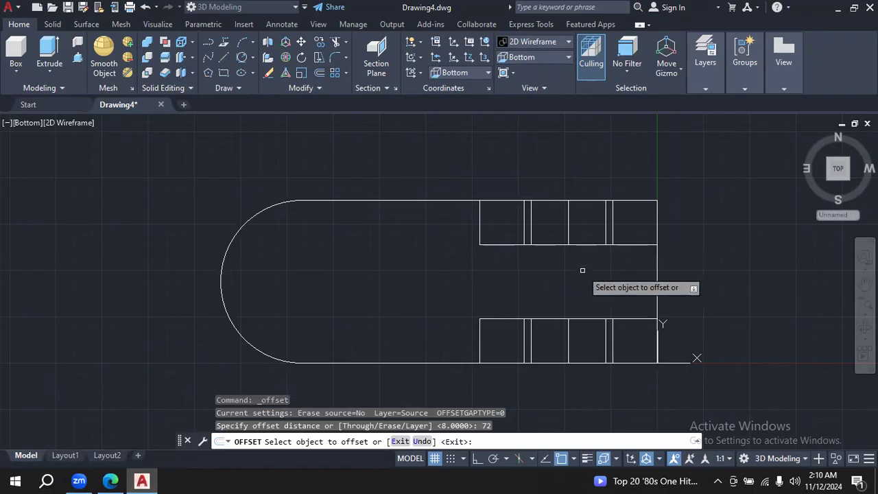
key("Escape")
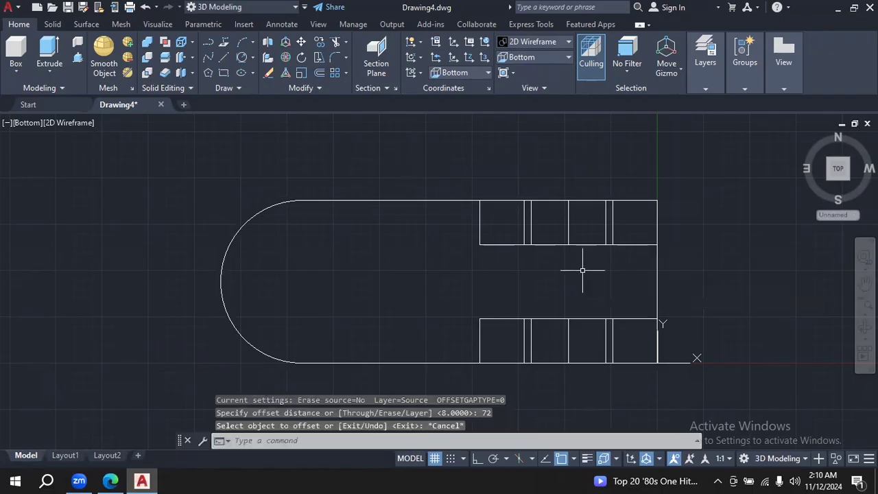
- Draw a vertical line along the bracket's straight end, from its lower corner to a point beyond the upper edge
left_click(224, 58)
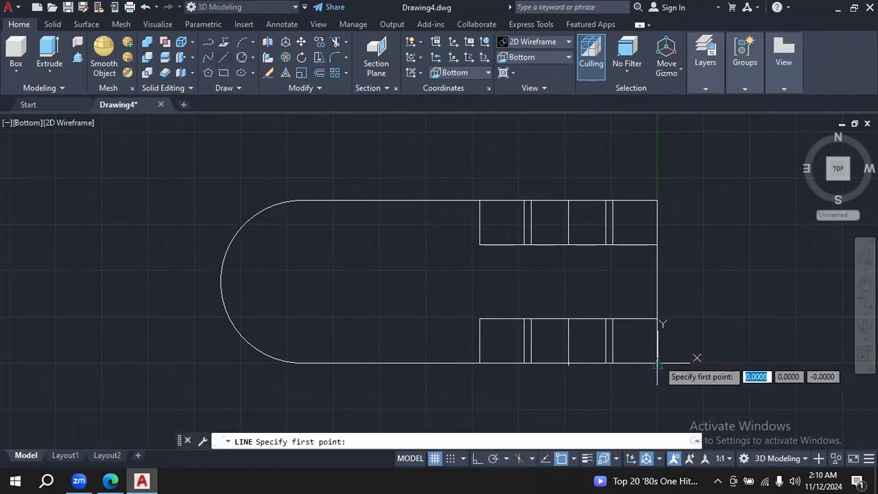
left_click(657, 363)
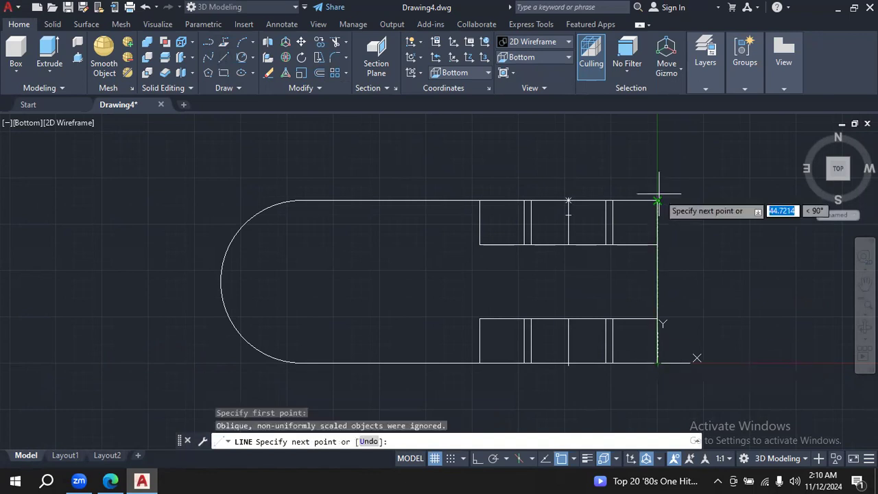
left_click(658, 167)
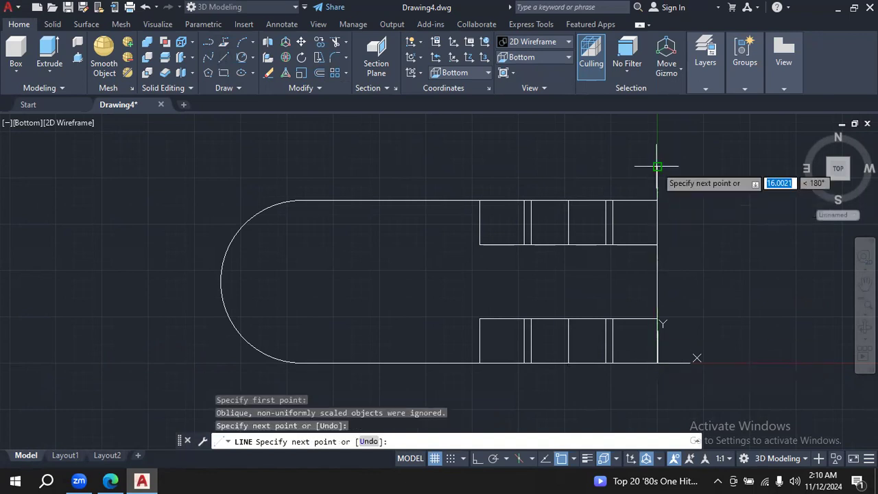
key("Escape")
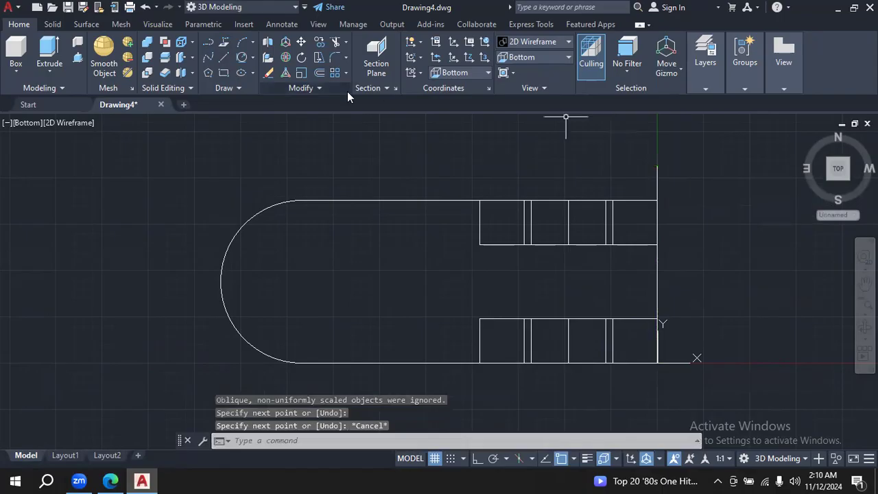
- Offset the vertical line at the bracket's straight end by 72 towards the rounded end
left_click(316, 74)
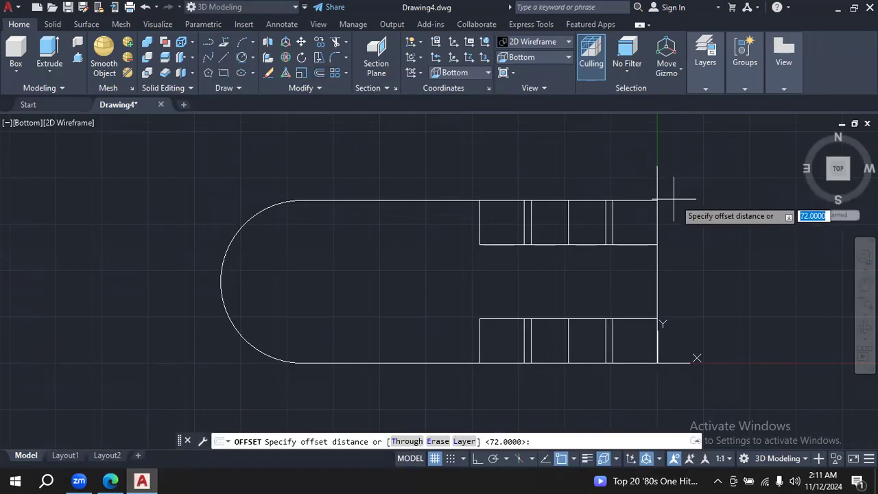
type("72")
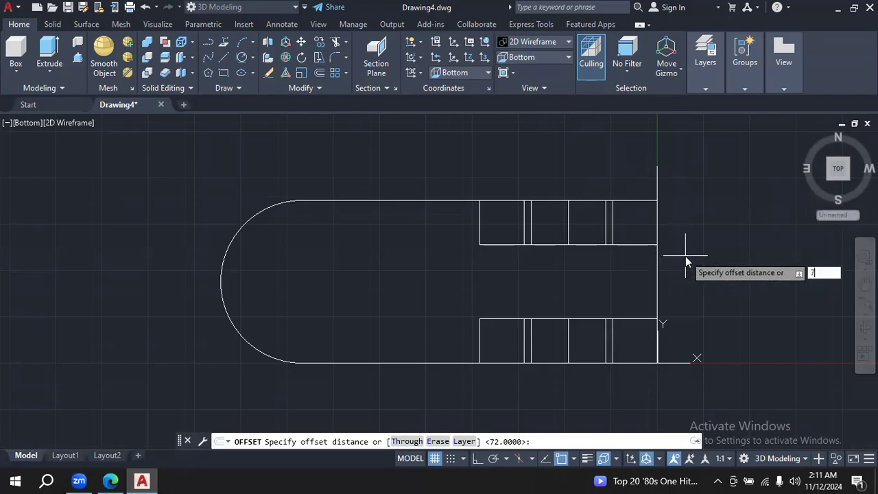
key("Return")
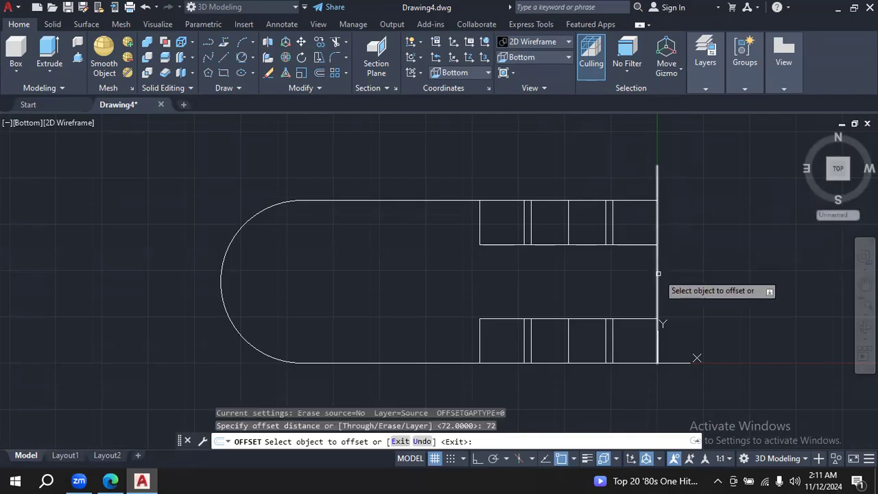
left_click(656, 273)
left_click(484, 282)
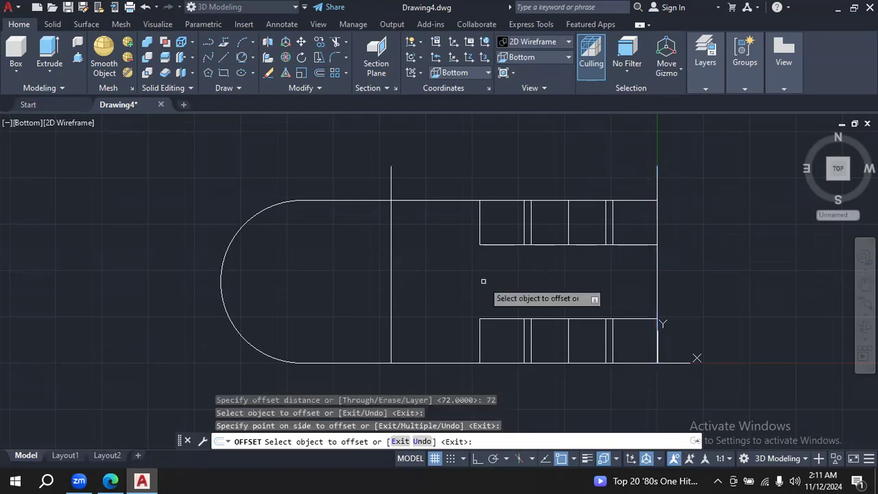
- Offset the vertical line that lies 72 from the straight end by 24 towards the rounded end
left_click(114, 481)
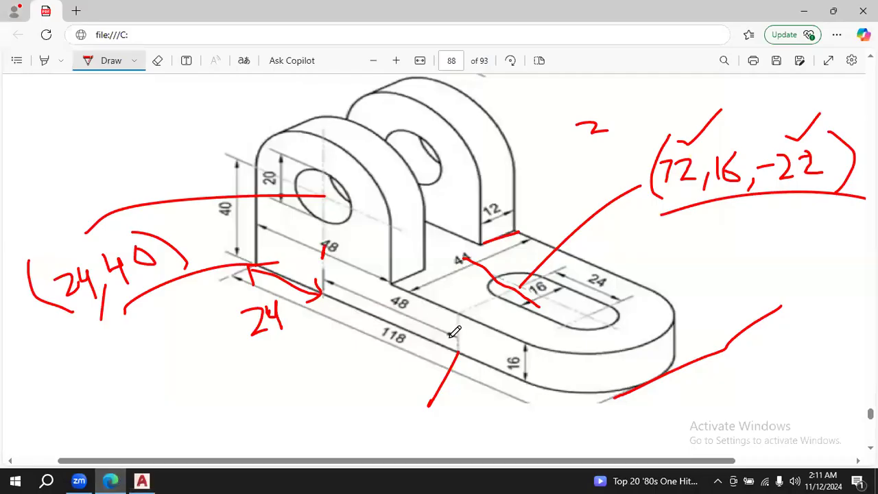
left_click(141, 481)
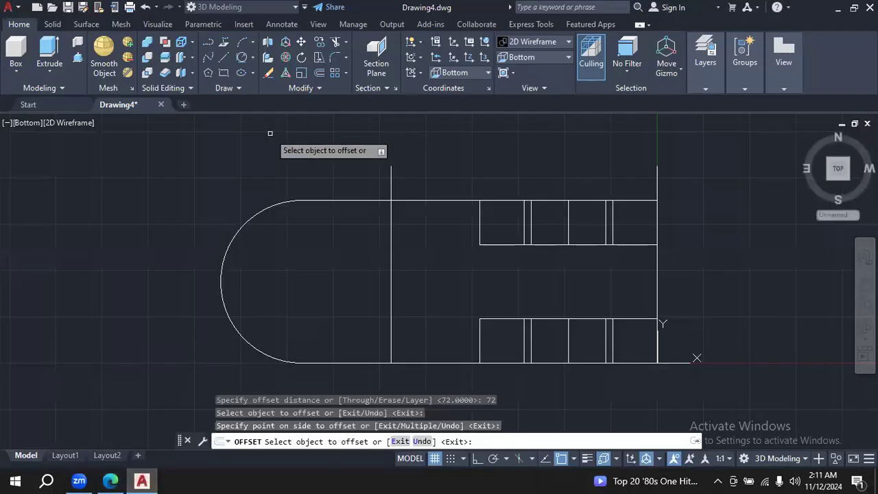
key("Escape")
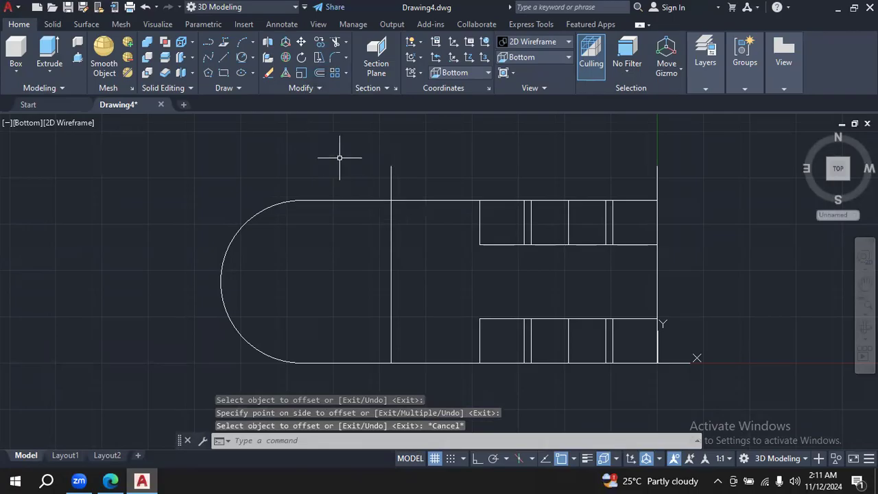
left_click(317, 74)
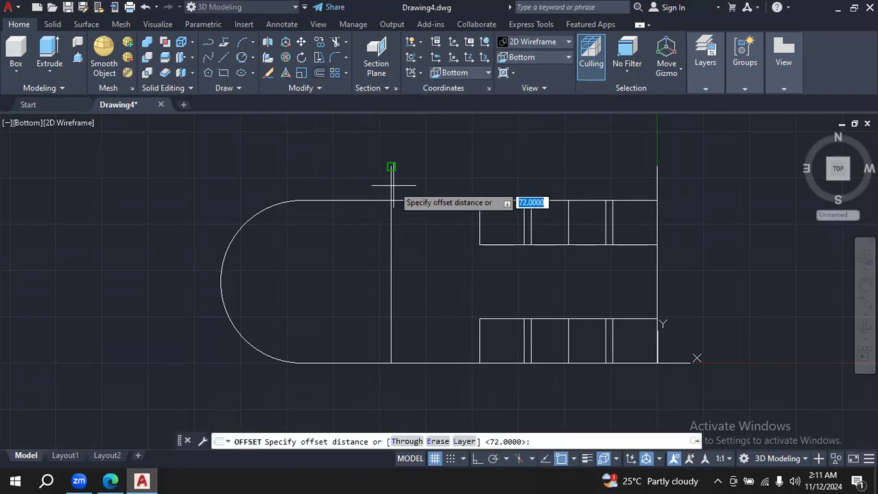
key("BackSpace")
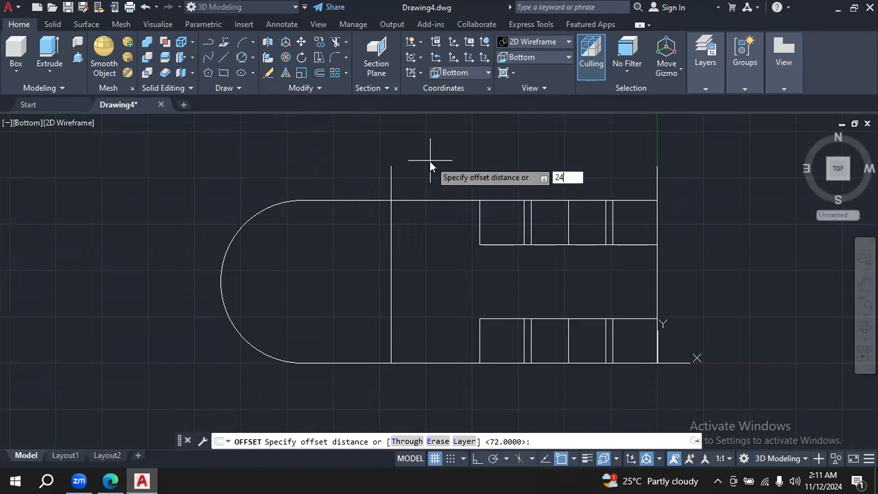
type("24")
key("Return")
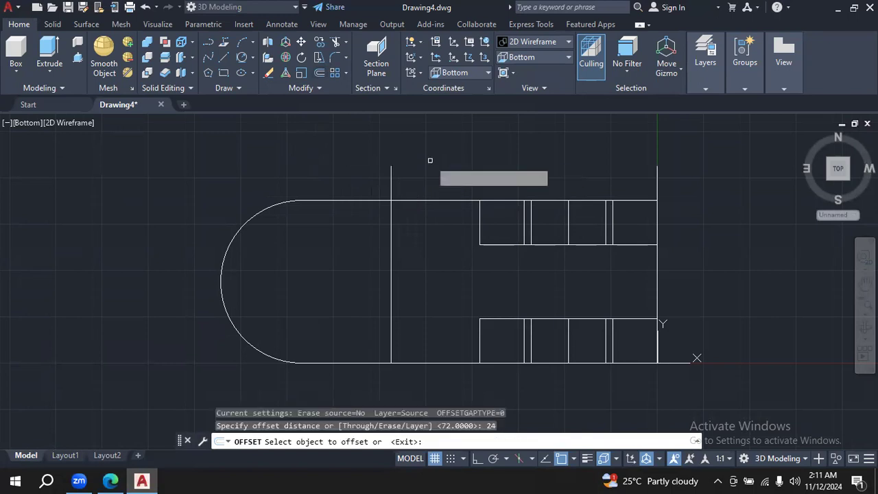
left_click(392, 177)
left_click(305, 166)
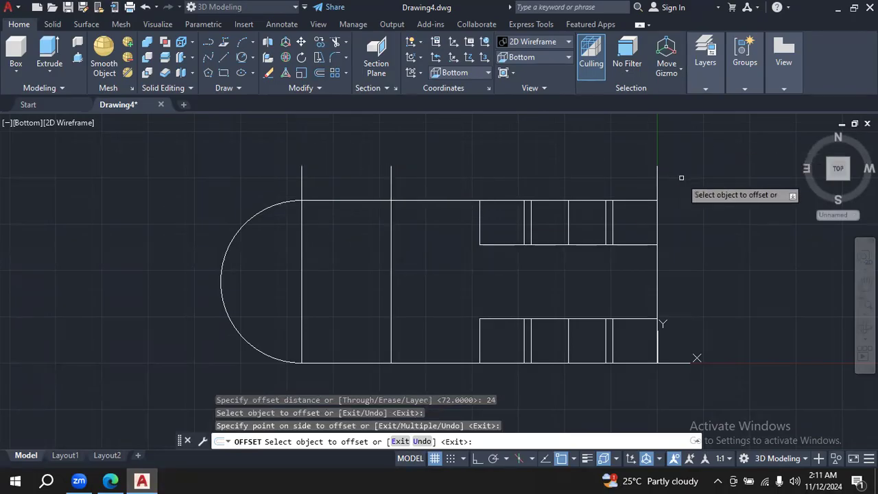
key("Escape")
- Erase the vertical line at the straight end and draw a horizontal line about 143 long along the upper edge, past the rounded end
left_click(658, 181)
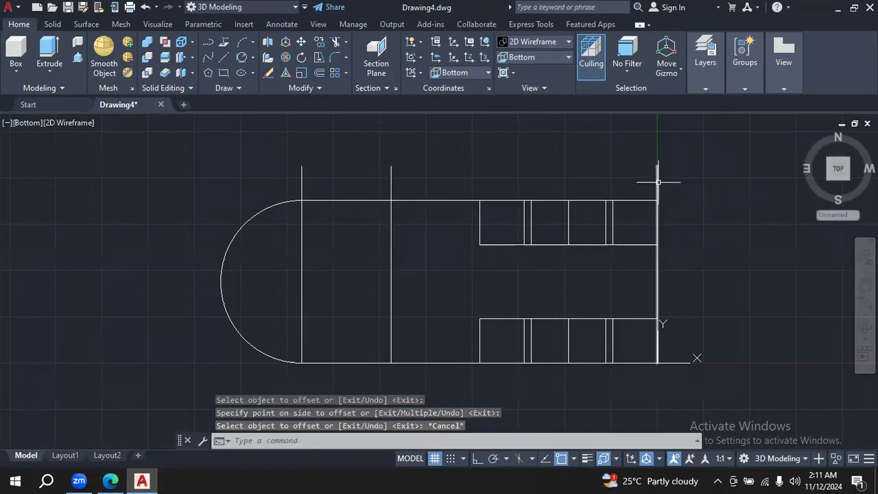
key("Delete")
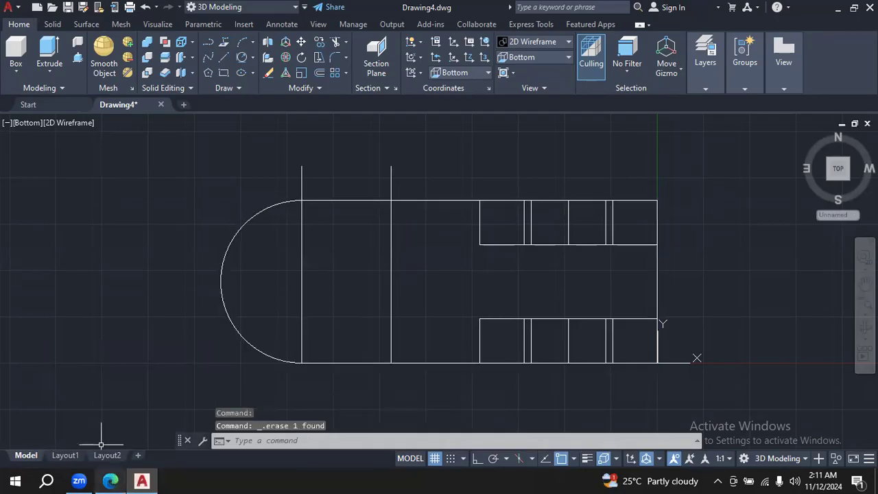
left_click(226, 57)
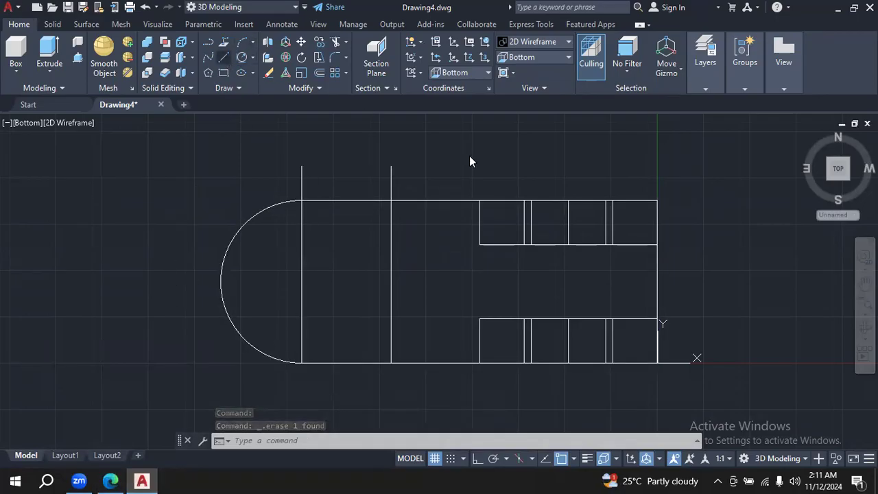
left_click(657, 200)
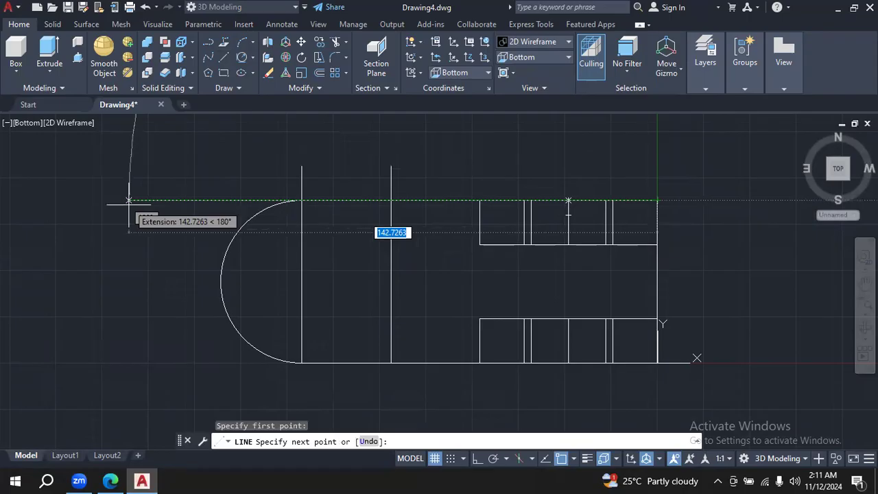
left_click(129, 200)
key("Escape")
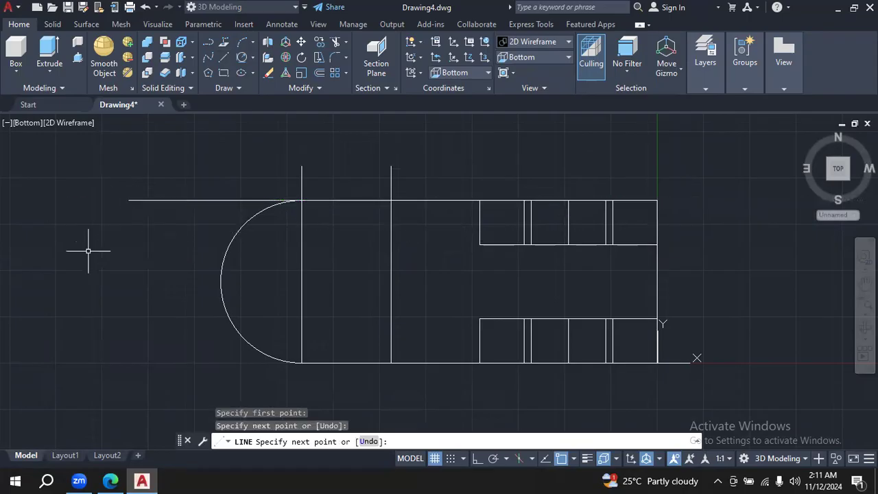
- Offset the horizontal line on the upper edge by 22 down into the bracket, and erase the original line
left_click(110, 480)
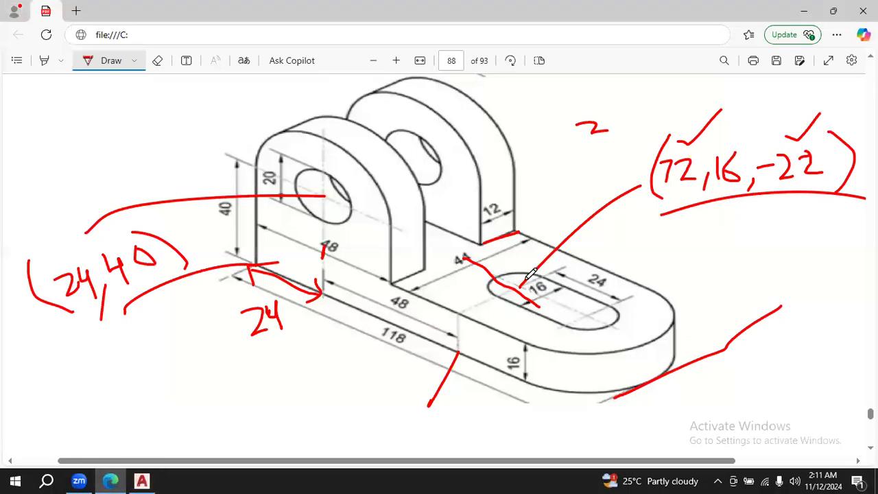
left_click(142, 480)
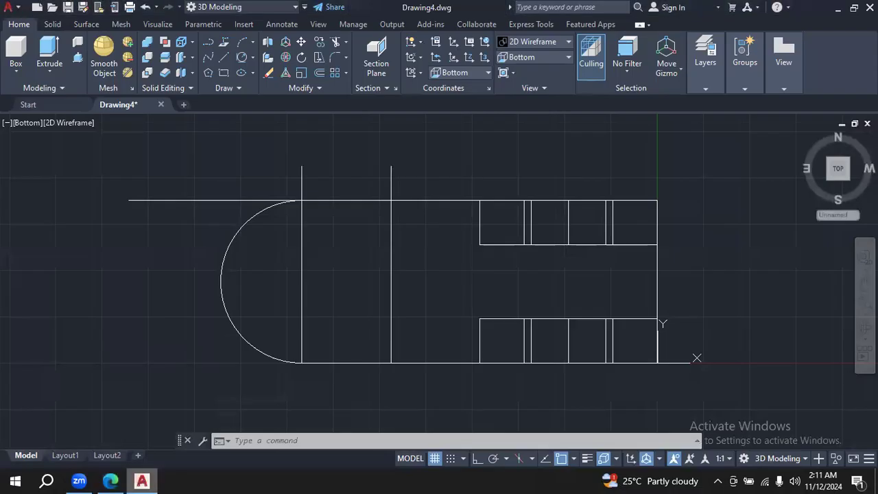
left_click(320, 74)
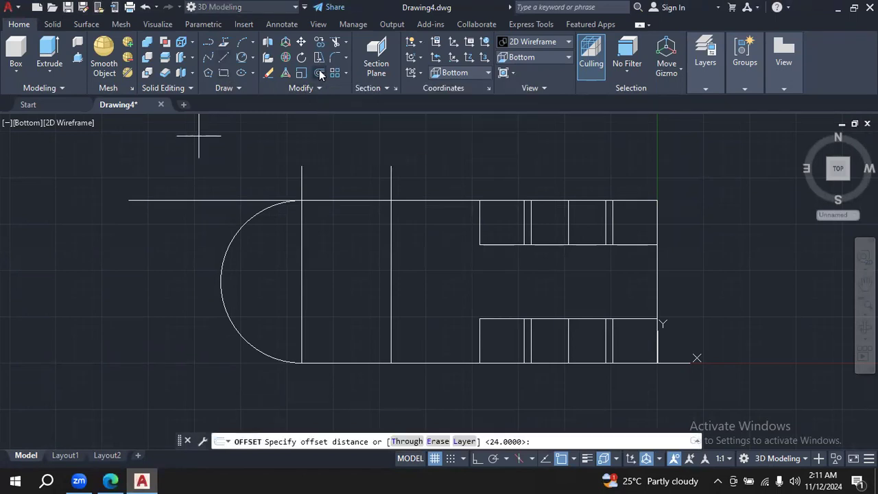
type("22")
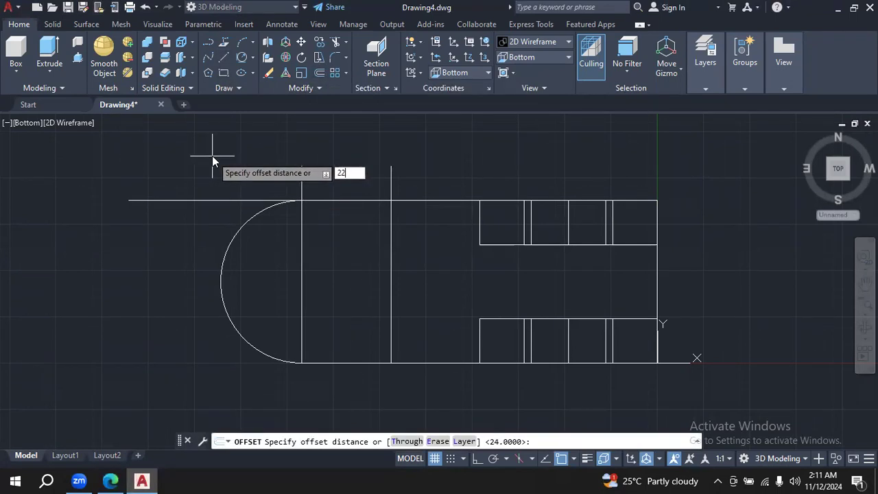
key("Return")
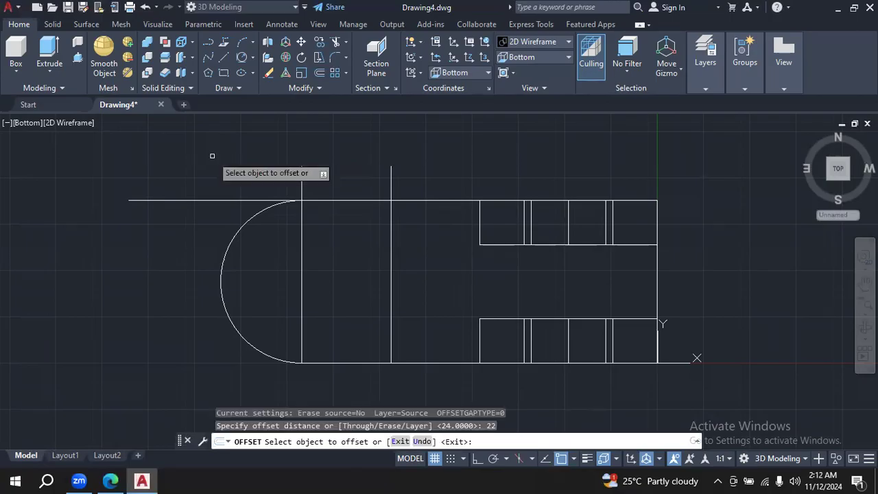
left_click(205, 199)
left_click(196, 275)
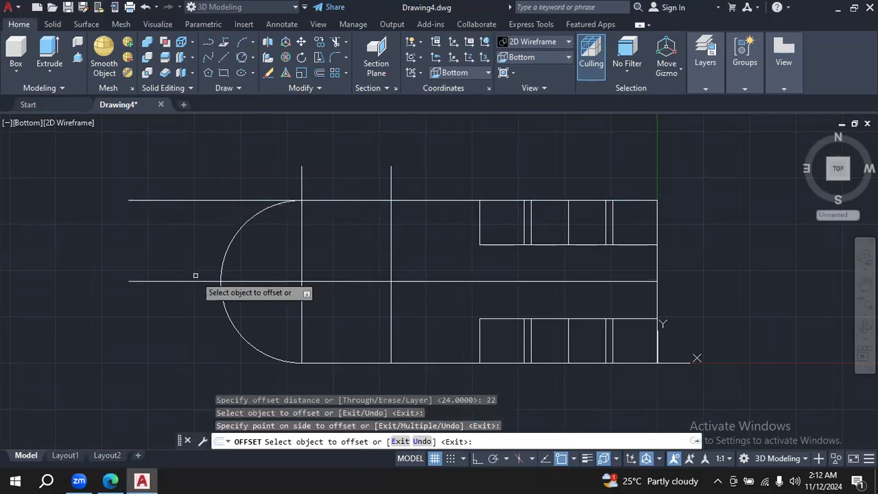
key("Escape")
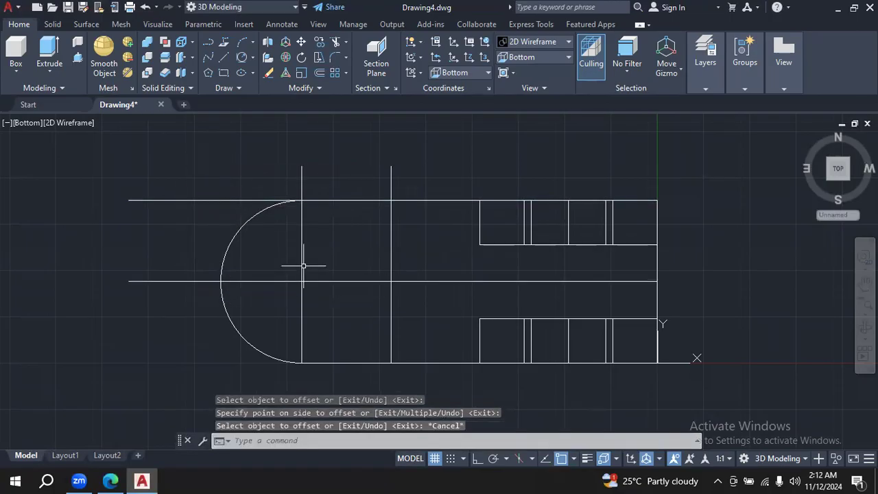
left_click(211, 199)
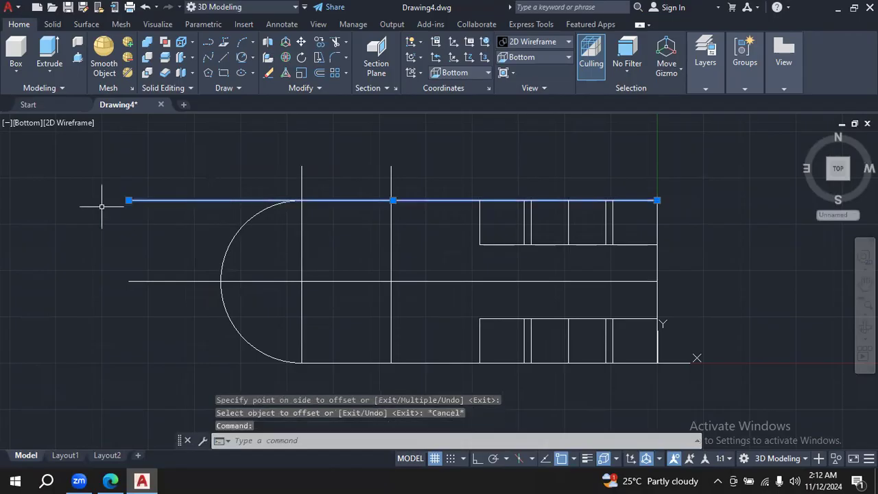
key("Delete")
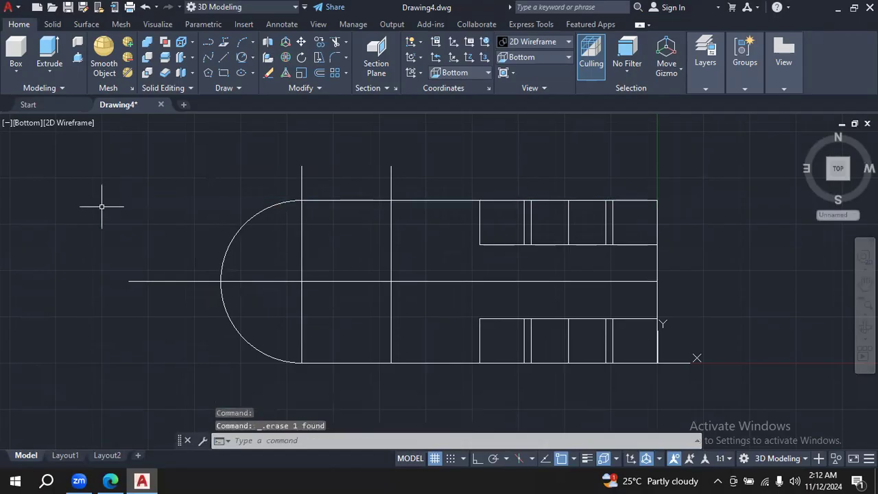
- Draw a circle of diameter 16 where the horizontal centre line crosses the vertical line farther from the rounded end
left_click(248, 60)
left_click(253, 57)
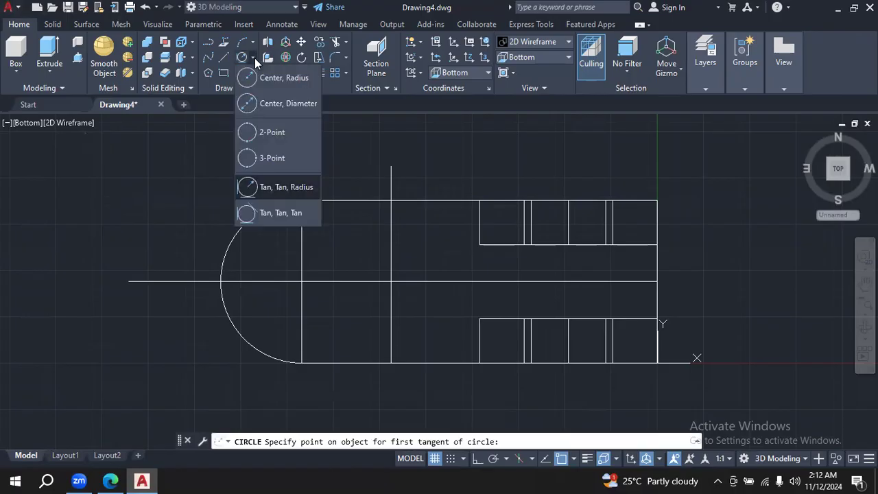
left_click(275, 107)
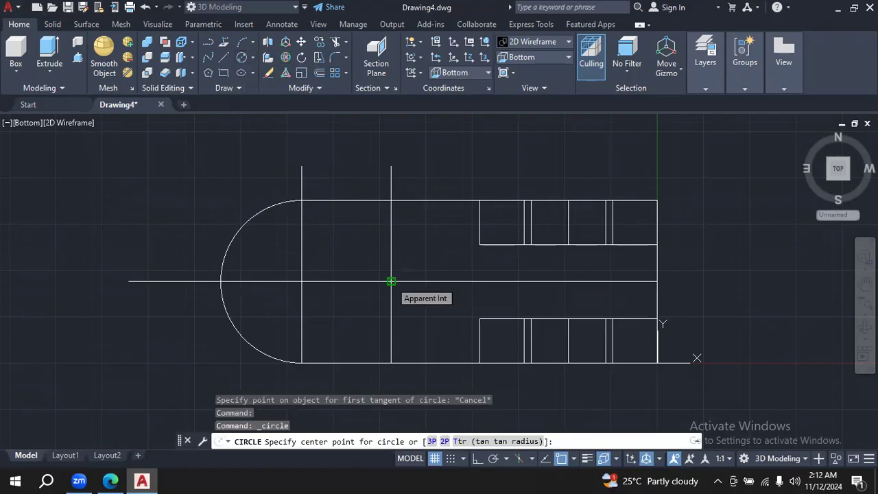
left_click(391, 282)
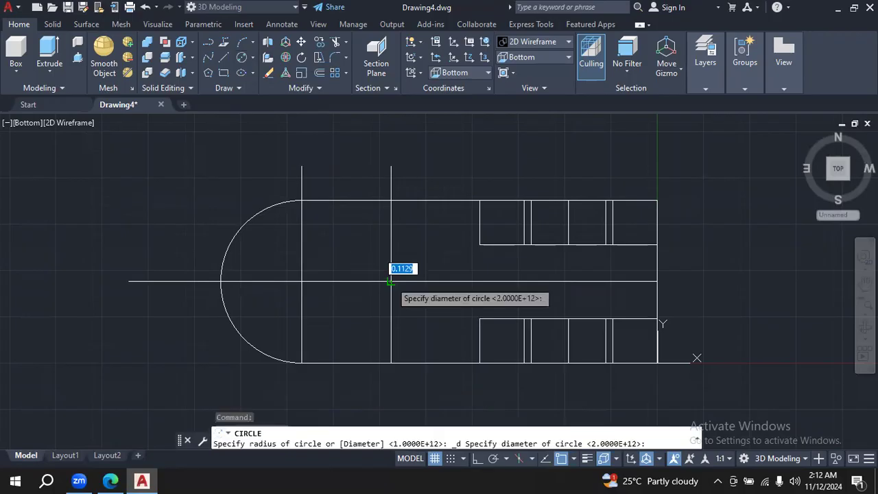
type("16")
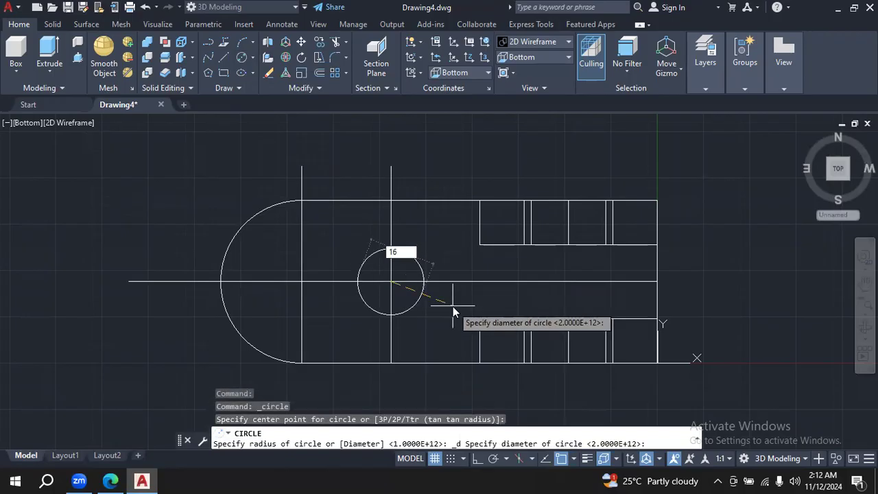
key("Return")
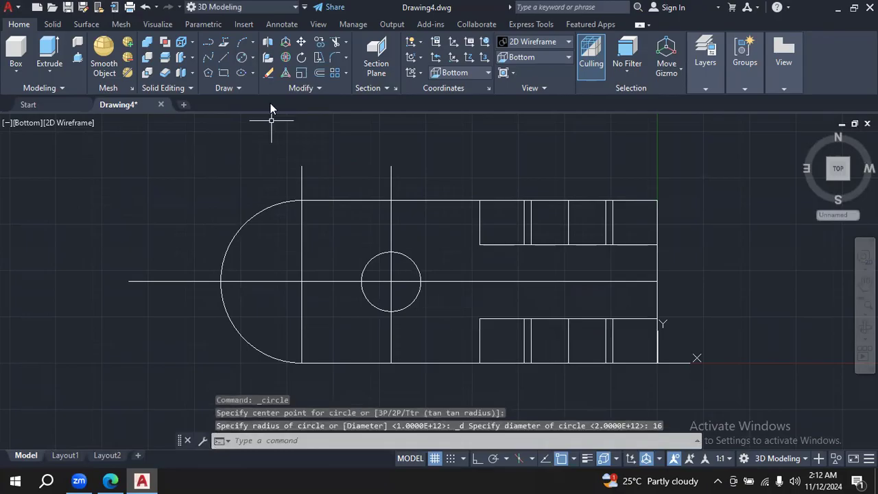
- Draw a second circle of diameter 16 where the centre line crosses the vertical line nearest the rounded end
left_click(242, 58)
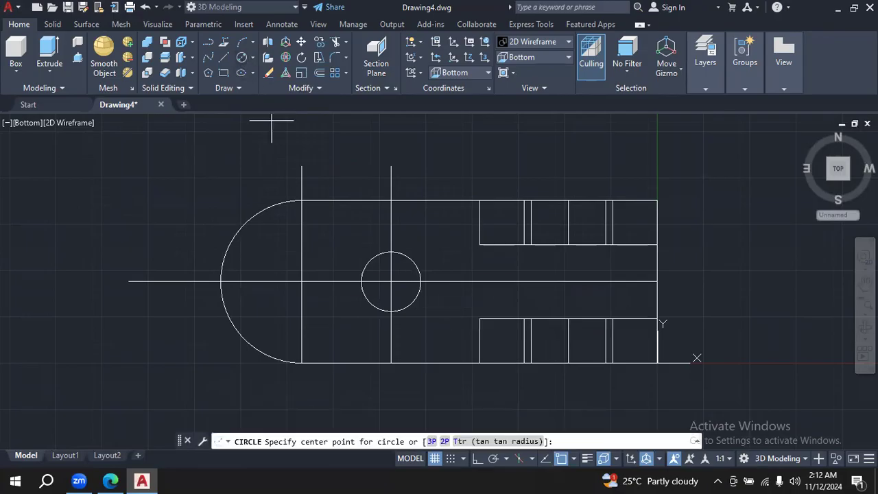
left_click(302, 281)
type("16")
key("Return")
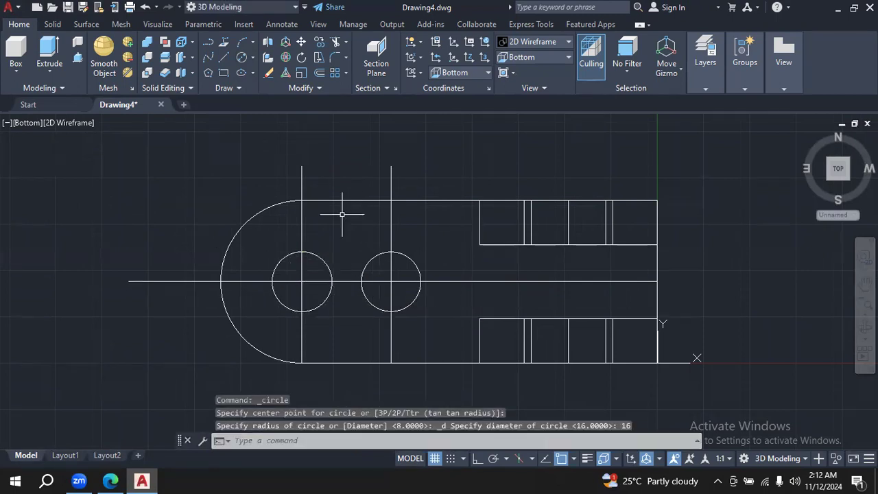
left_click(336, 44)
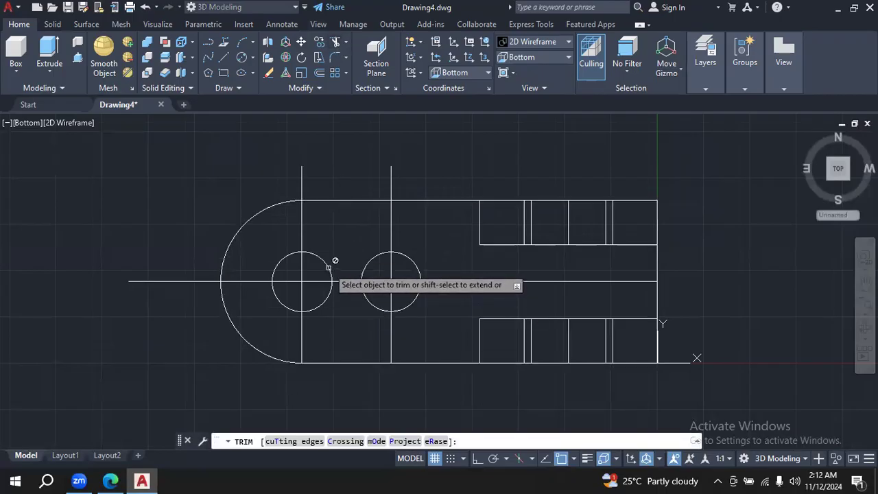
key("Down")
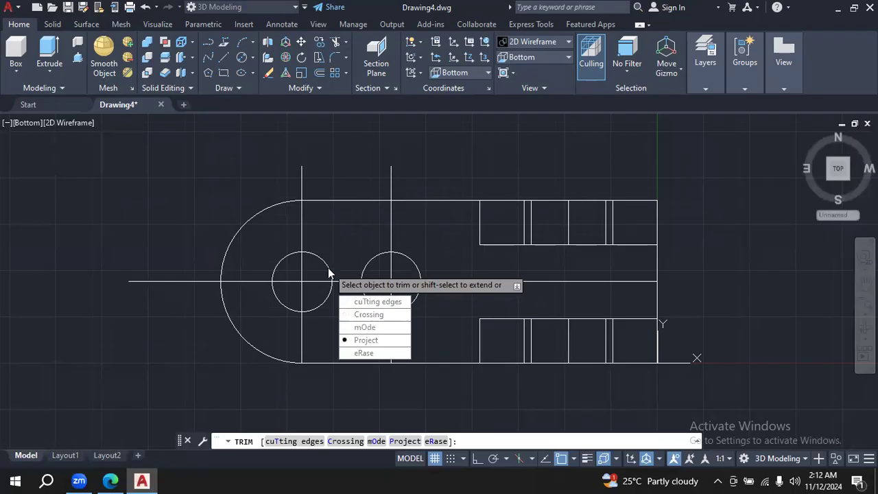
key("Return")
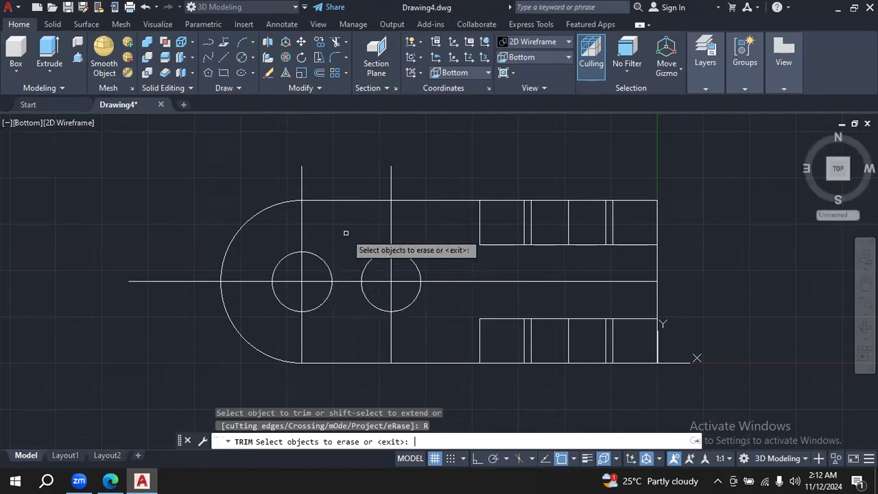
key("Escape")
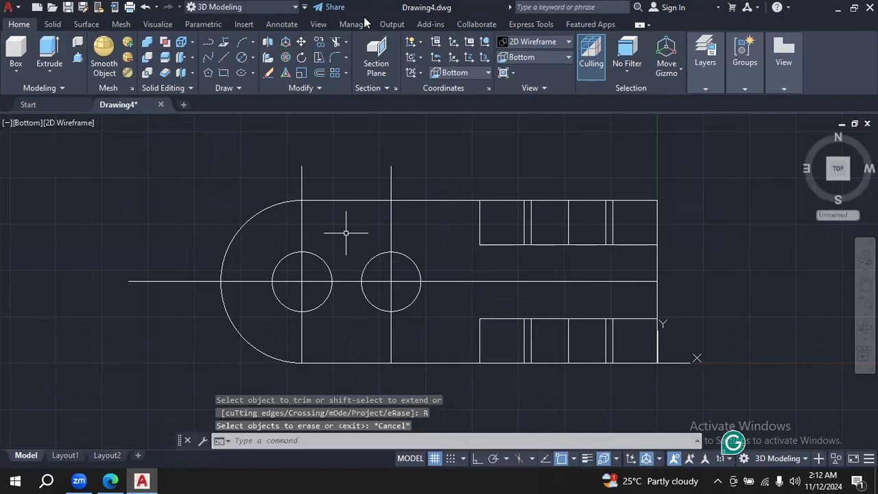
left_click(336, 72)
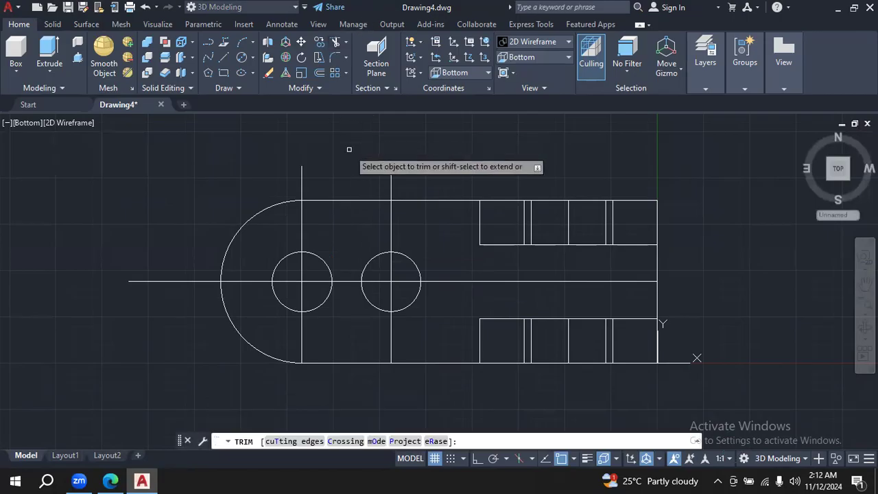
key("Down")
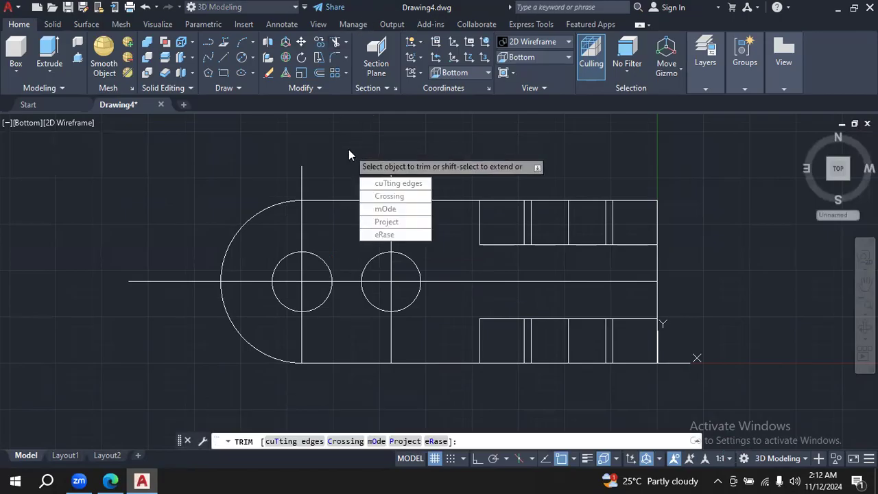
key("Down")
key("Down")
key("Return")
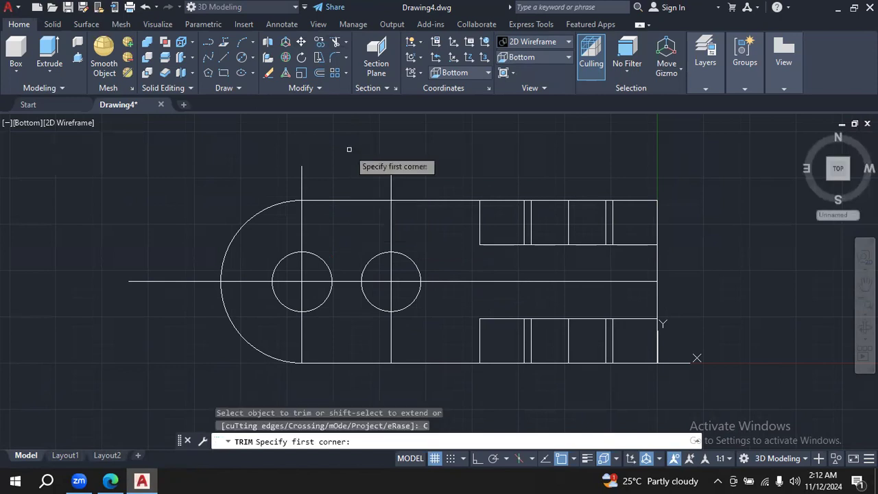
left_click(342, 275)
key("Escape")
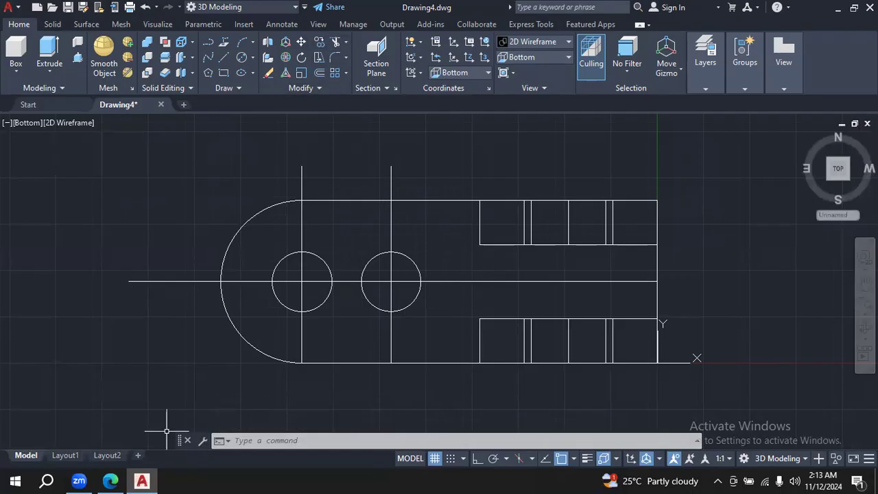
left_click(252, 57)
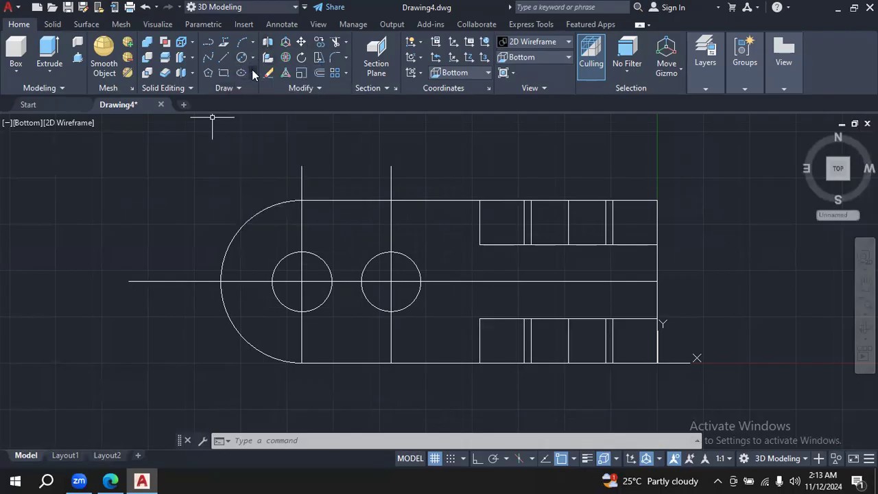
left_click(252, 73)
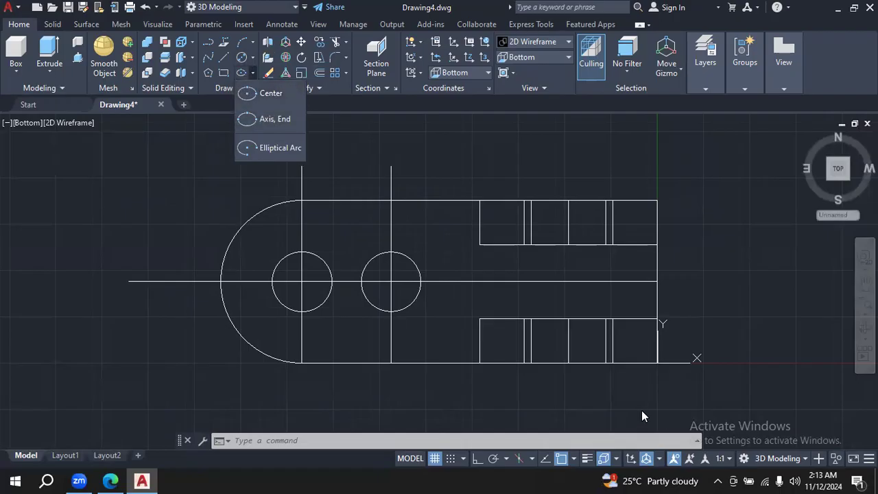
left_click(249, 206)
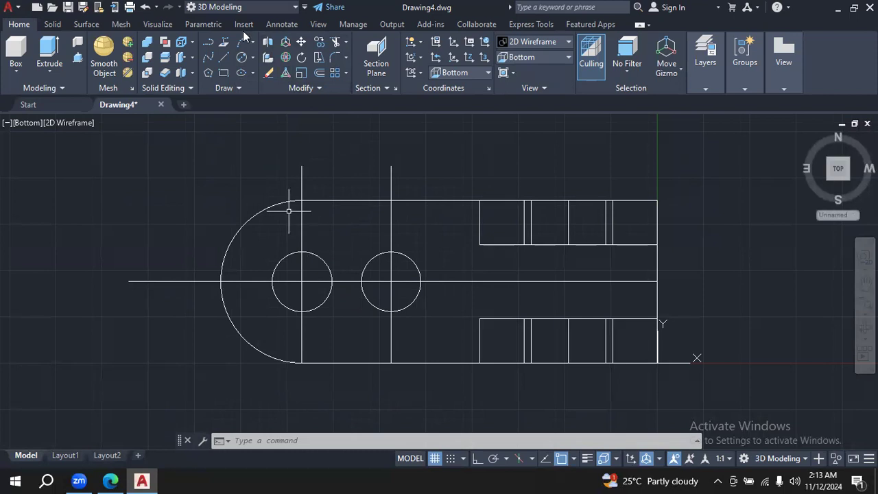
- Draw a 24-long horizontal line joining the upper quadrant points of the two slot circles
left_click(228, 59)
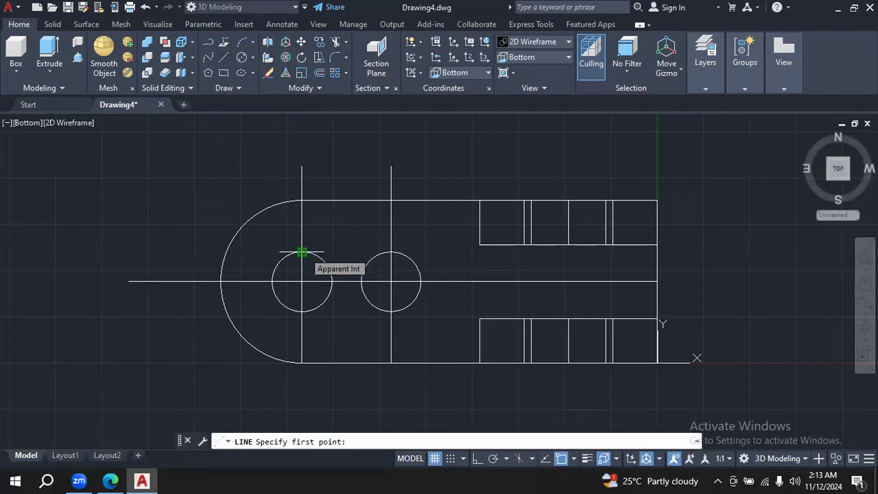
left_click(302, 252)
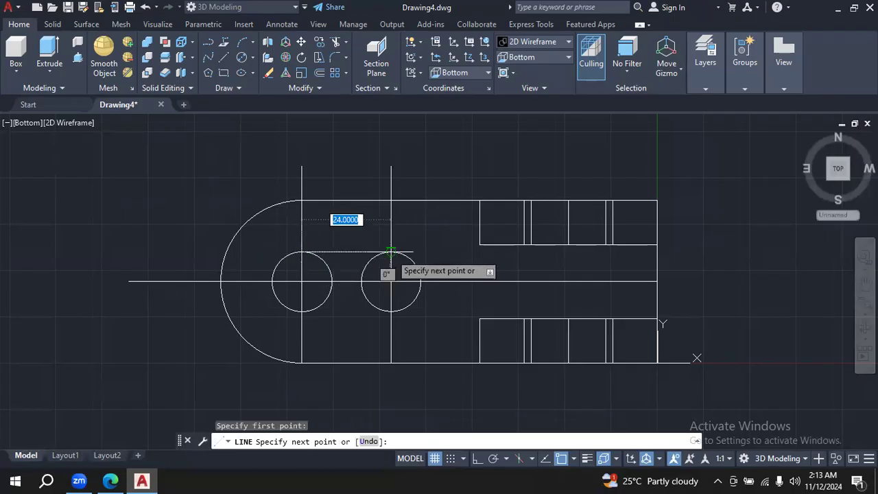
left_click(391, 251)
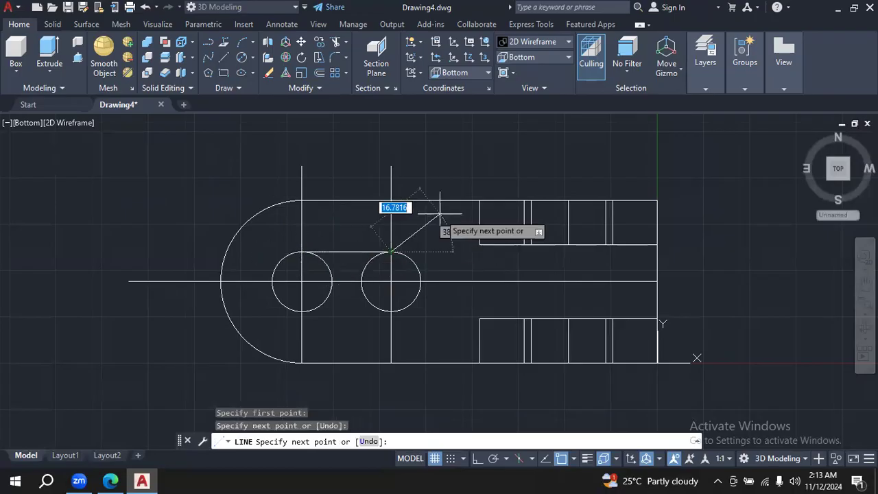
key("Escape")
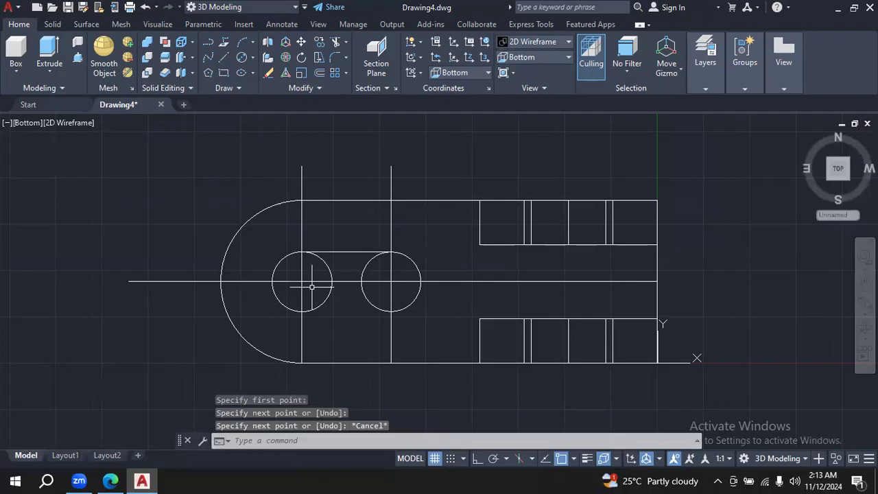
- Draw a 24-long horizontal line joining the lower quadrant points of the two slot circles
left_click(224, 58)
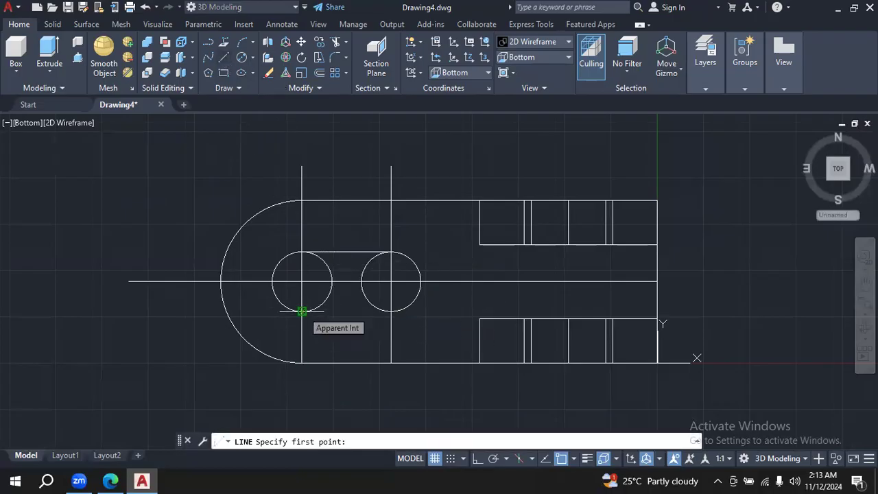
left_click(302, 312)
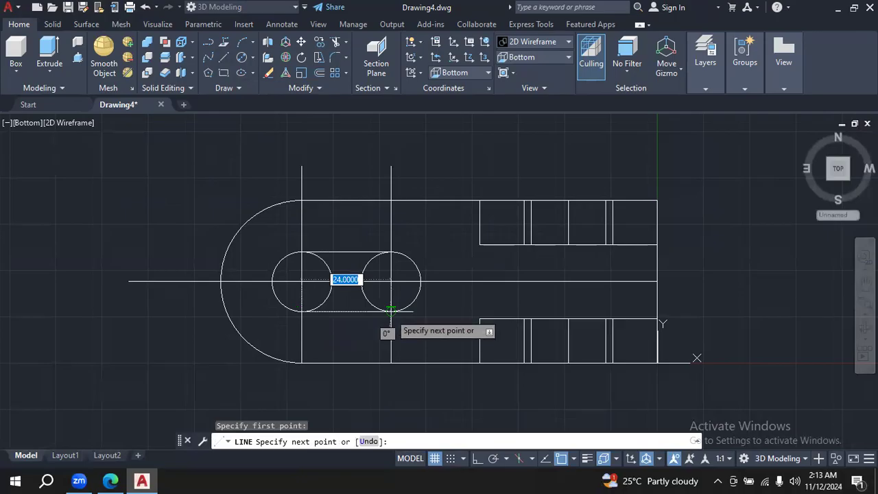
left_click(391, 312)
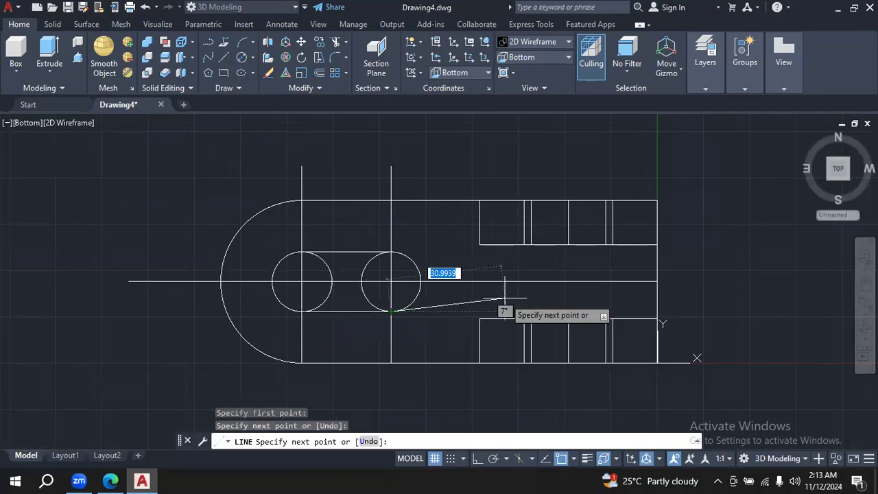
key("Escape")
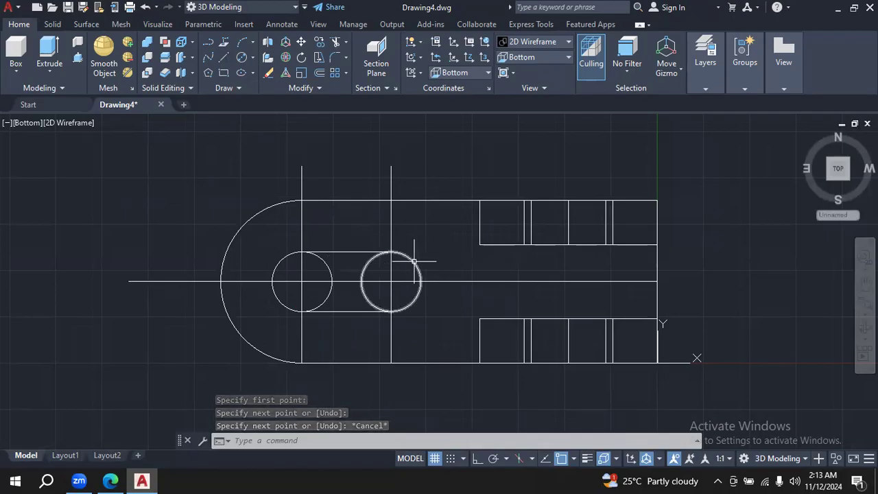
- Try to trim the inner half of the slot circle farther from the rounded end
left_click(335, 42)
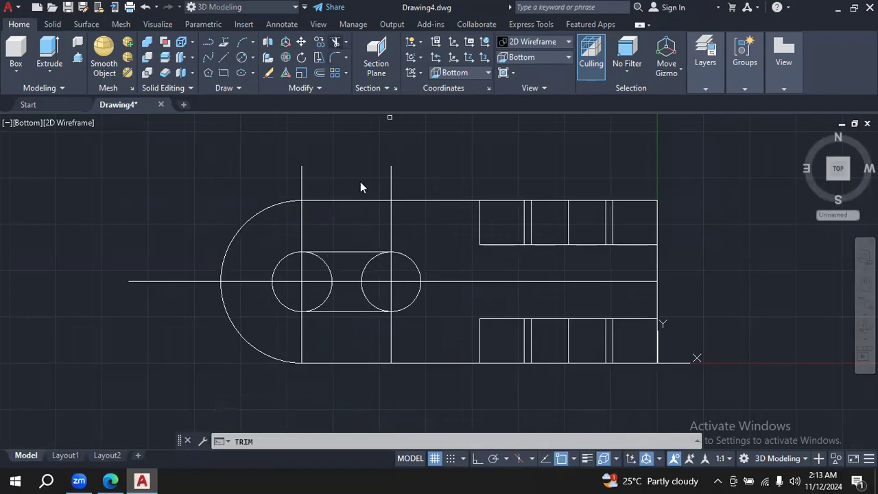
left_click(374, 254)
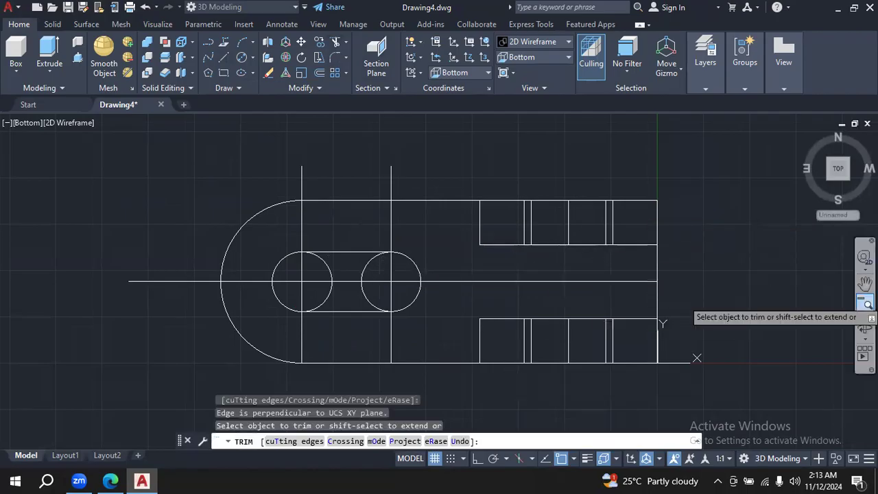
- Switch to the SE Isometric view and erase the two crosswise construction lines through the circle centres
left_click(561, 56)
left_click(551, 162)
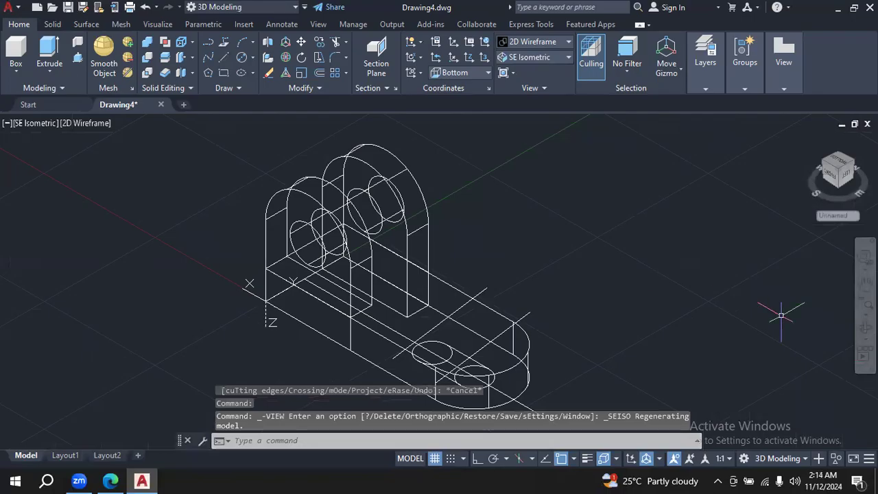
left_click(864, 327)
left_click_drag(669, 329, 704, 341)
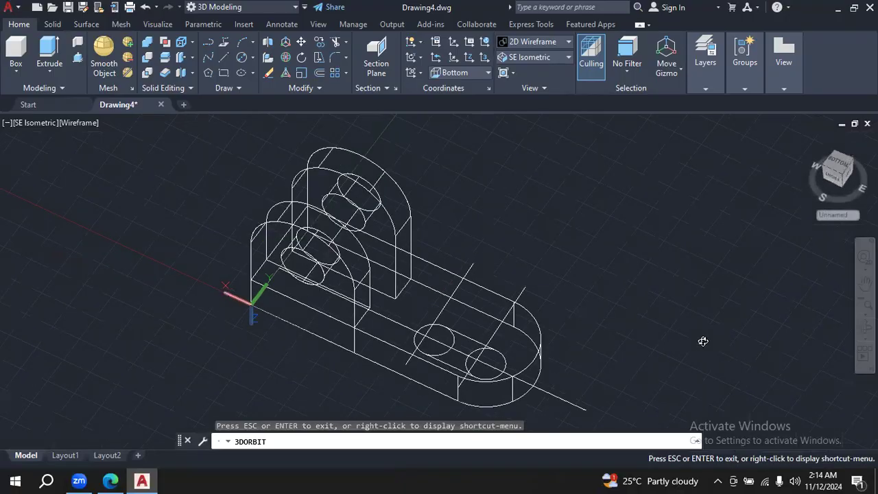
left_click_drag(532, 231, 545, 268)
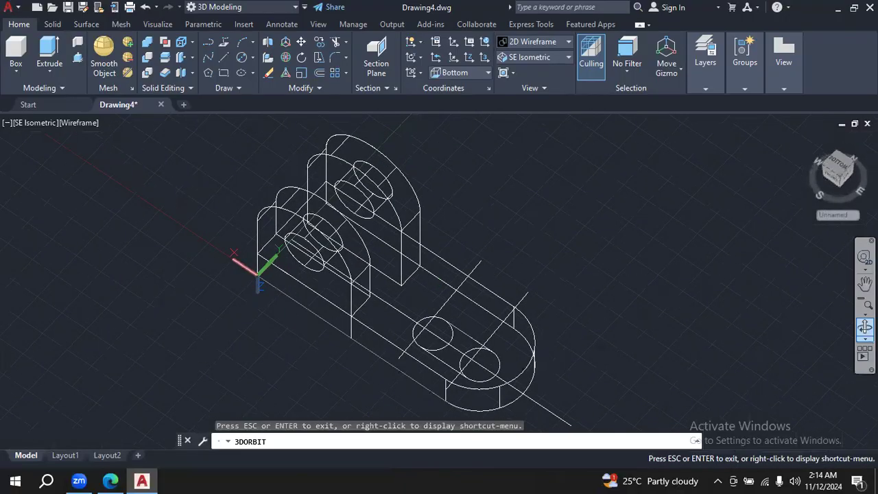
left_click(865, 283)
left_click_drag(645, 354, 612, 278)
key("Escape")
left_click(866, 327)
left_click_drag(708, 313, 682, 295)
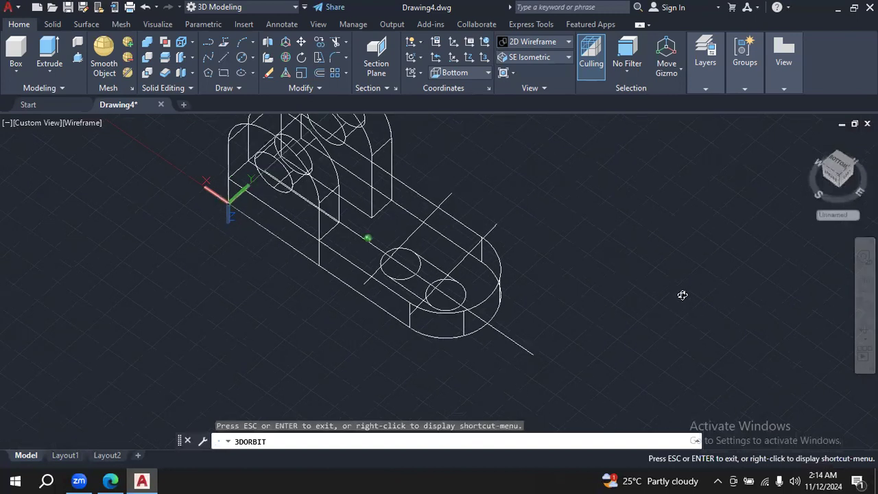
left_click_drag(676, 260, 685, 269)
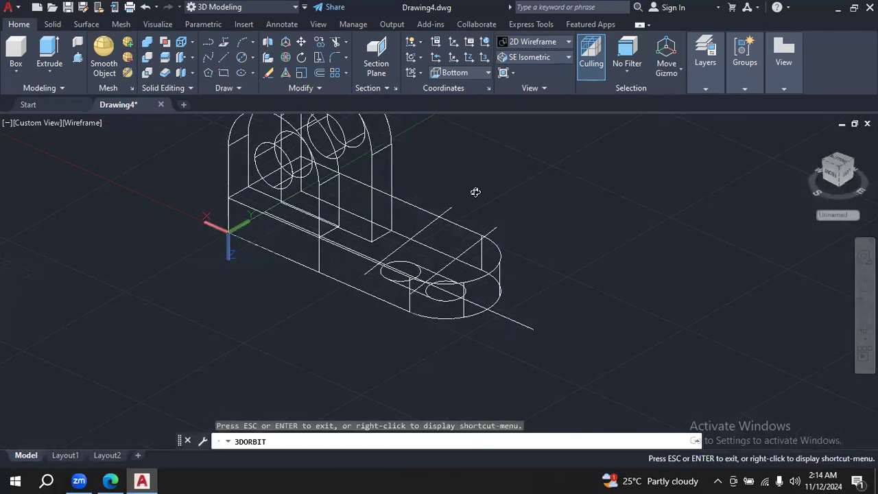
key("Escape")
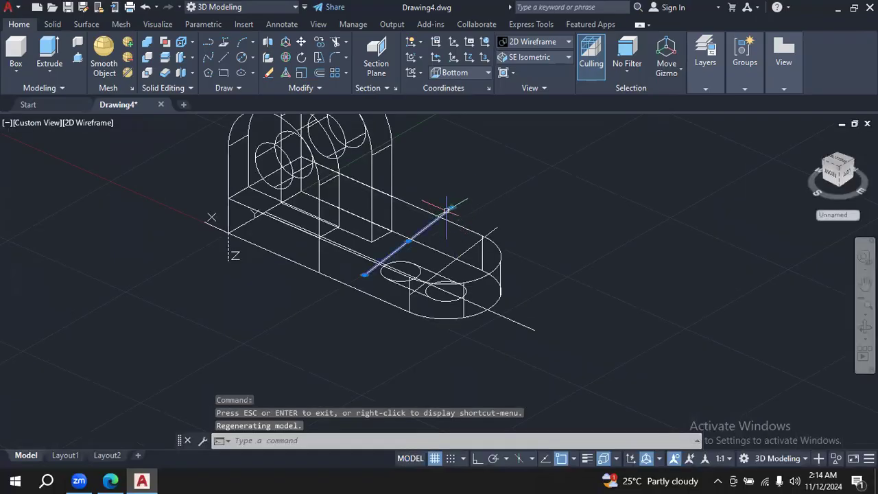
left_click(497, 227)
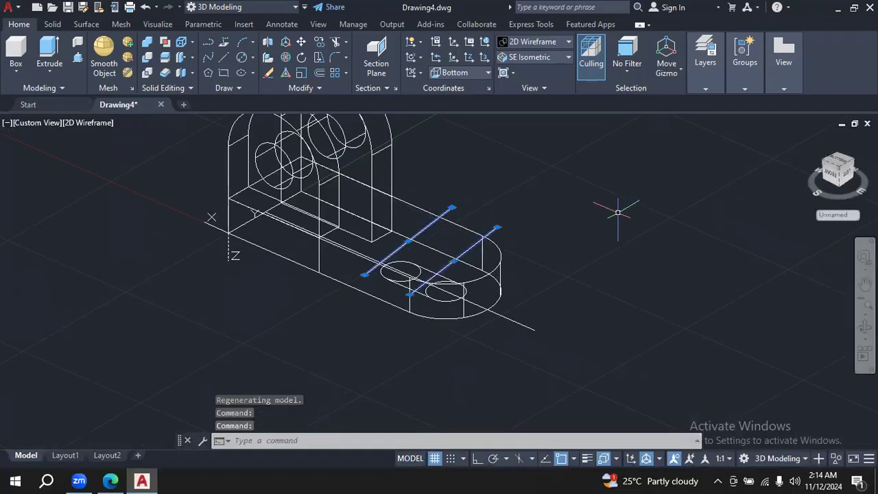
key("Delete")
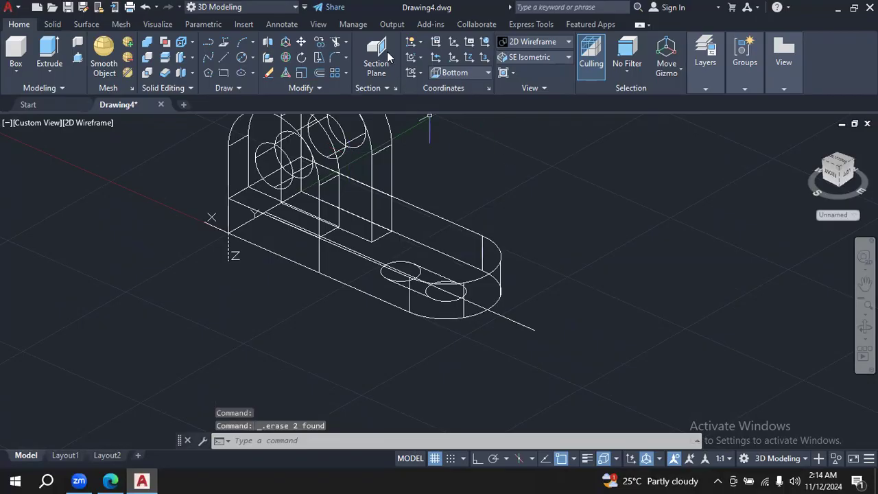
- Erase the long centre line that runs through both slot circles and past the rounded end
left_click(337, 44)
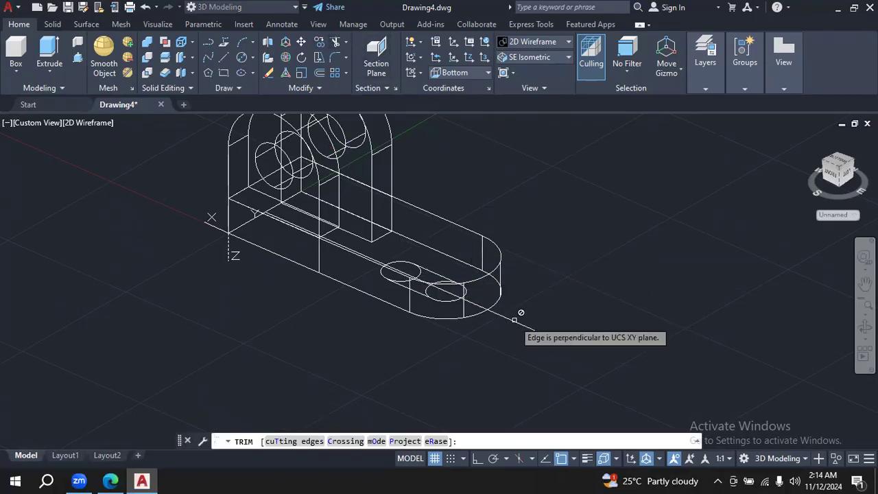
key("Escape")
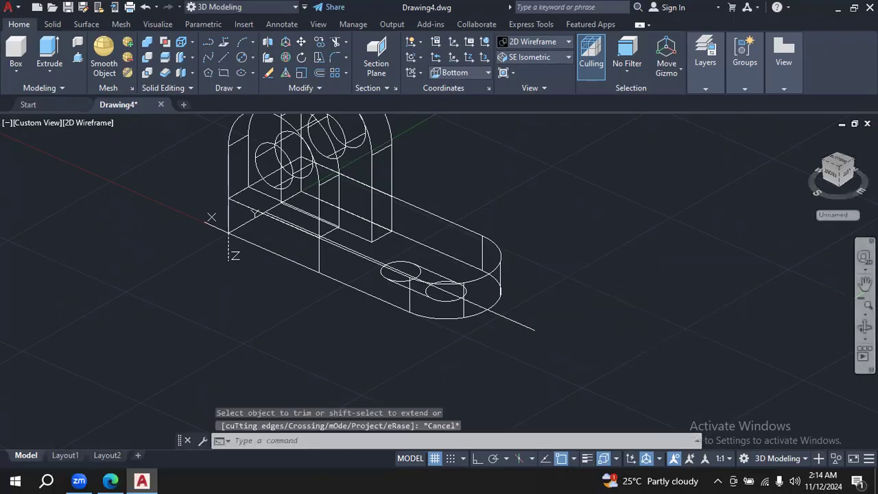
left_click(868, 304)
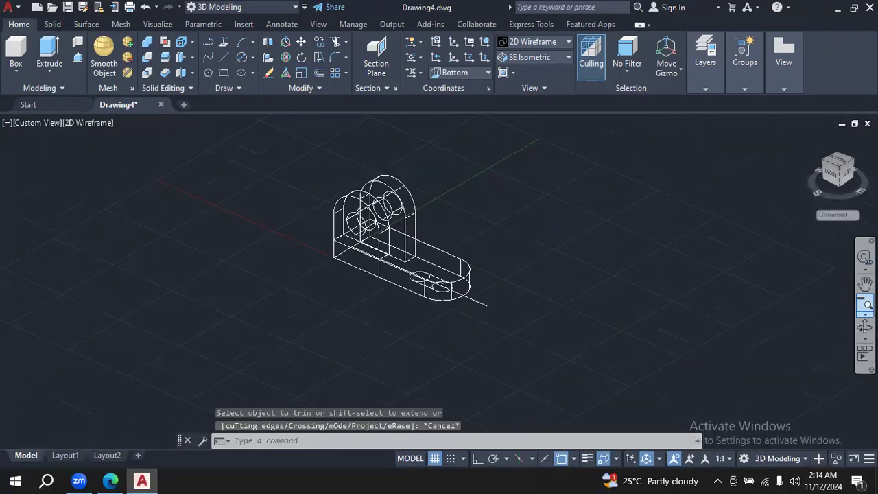
left_click(866, 313)
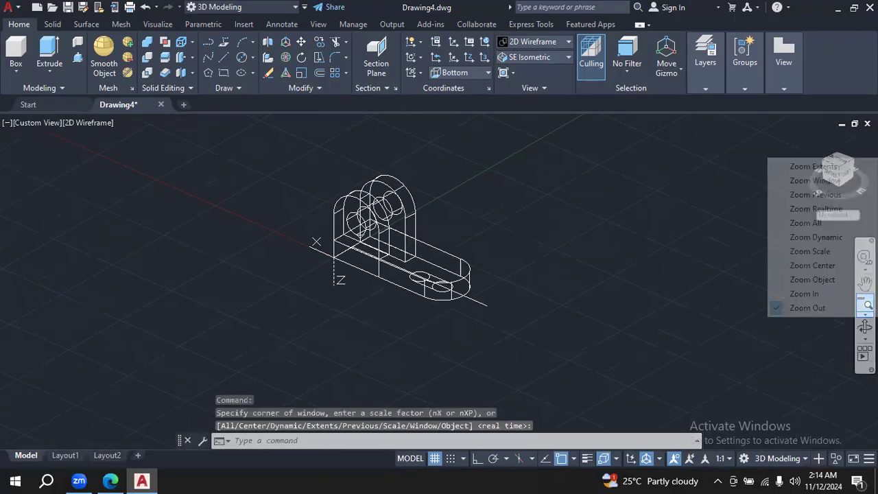
left_click(843, 293)
left_click(865, 313)
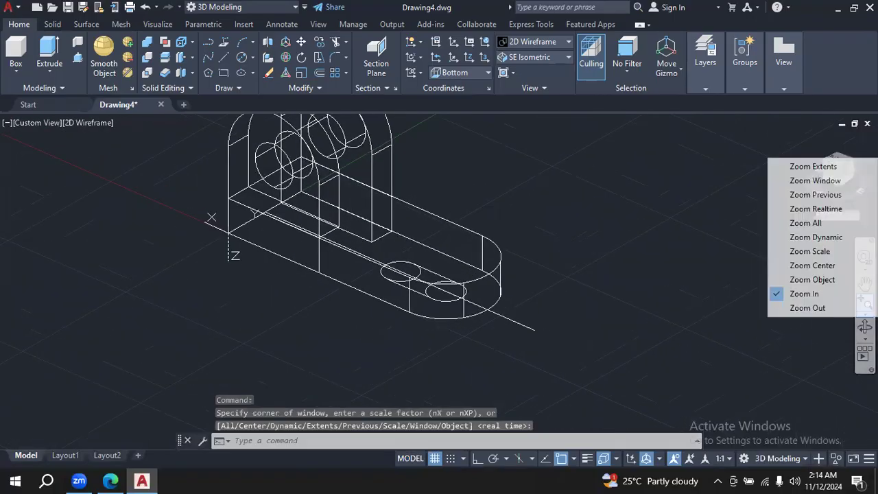
left_click(851, 294)
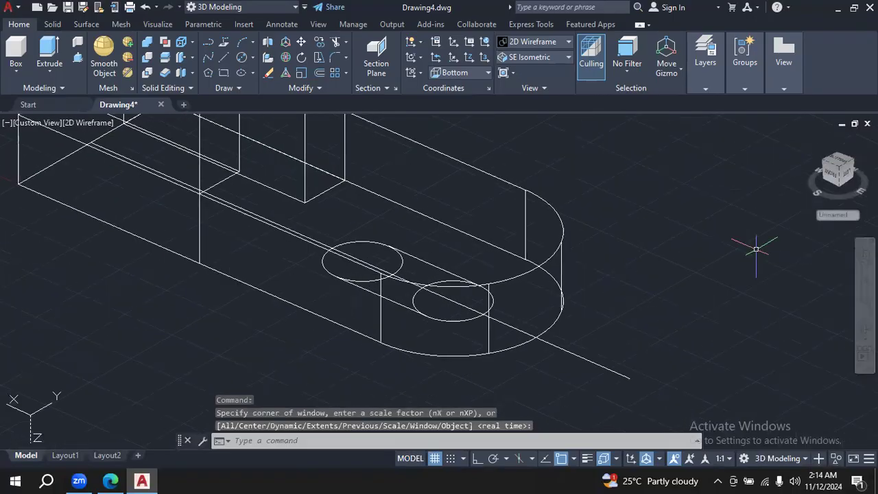
left_click(865, 327)
left_click_drag(716, 313, 737, 329)
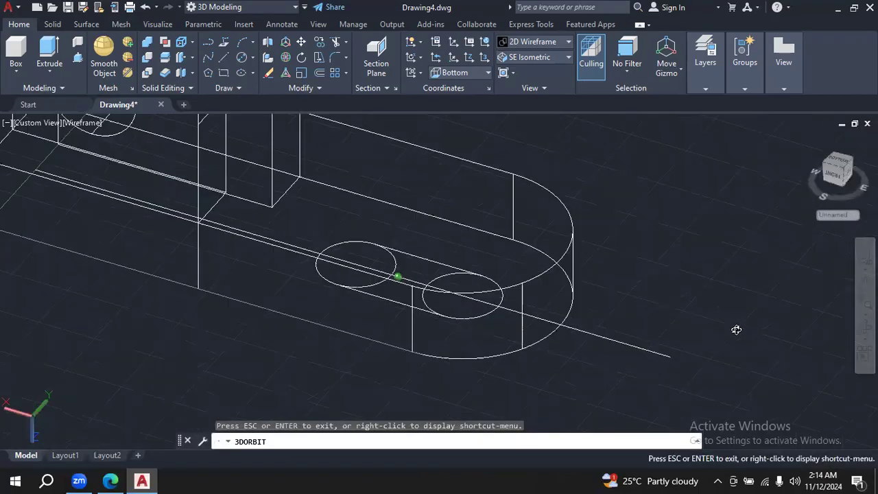
left_click_drag(691, 282, 714, 337)
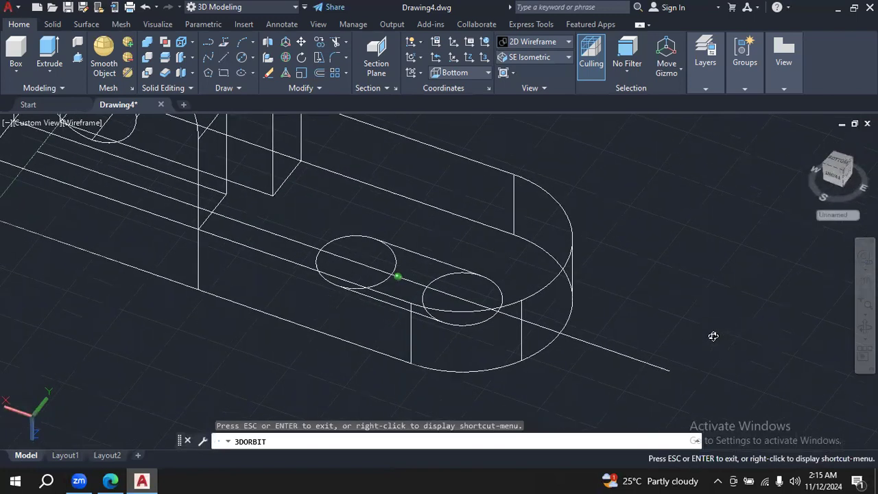
key("Escape")
left_click(647, 362)
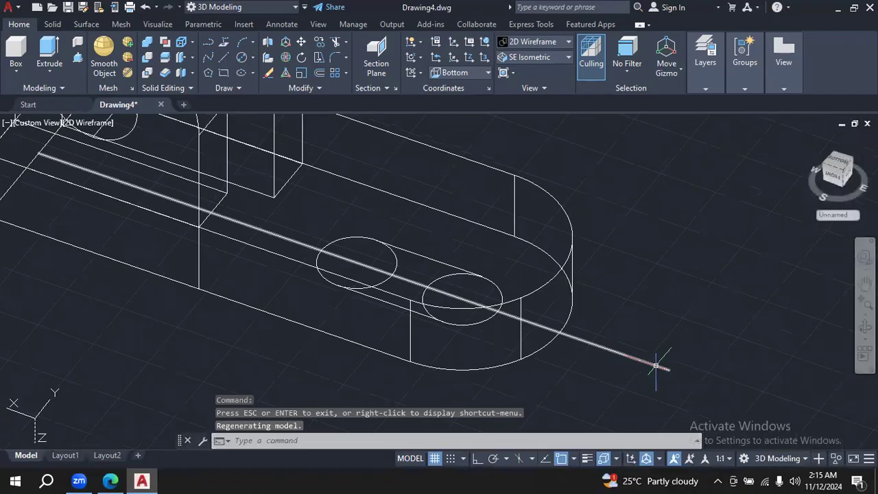
key("Delete")
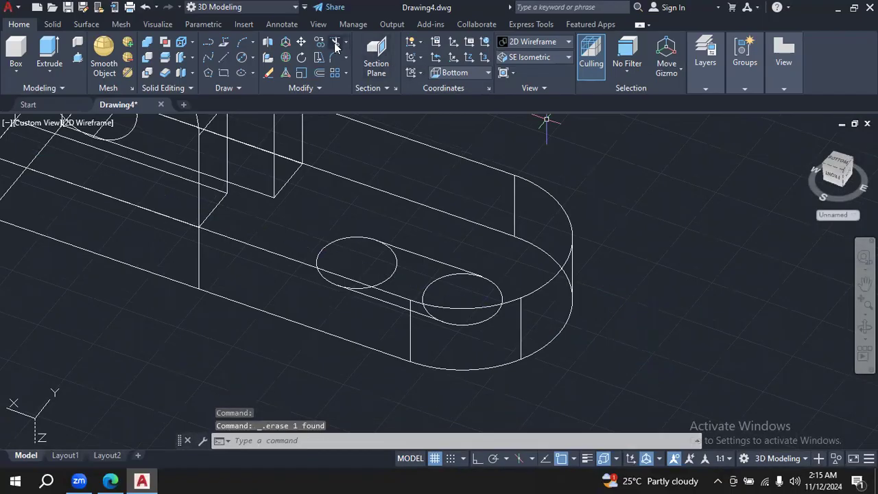
- Try again to trim the inner half of the slot circle farther from the rounded end in the isometric view
type("tr")
key("Return")
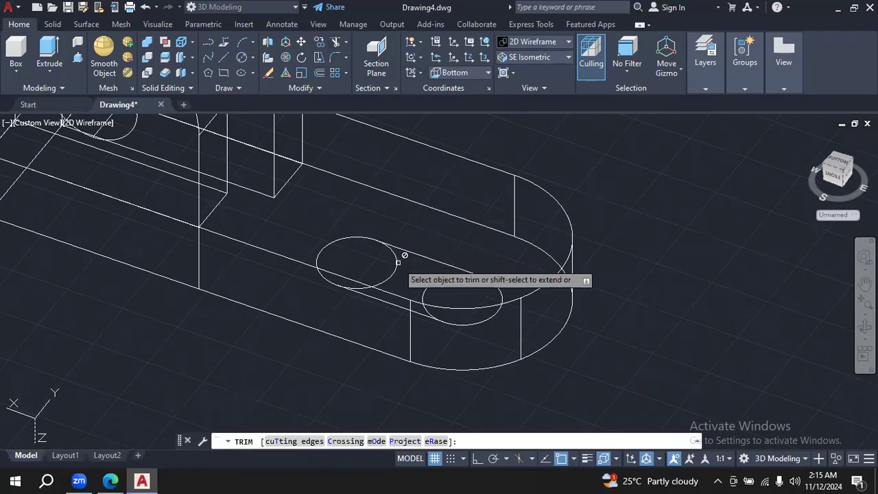
left_click(398, 263)
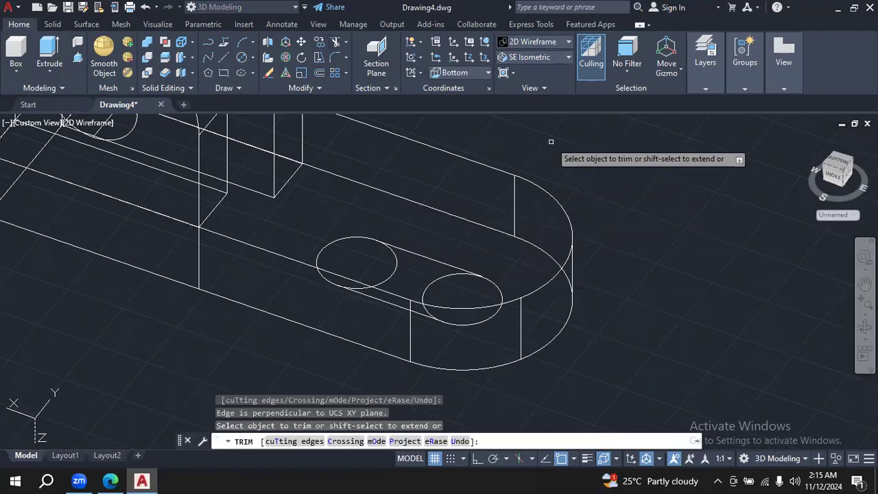
key("Escape")
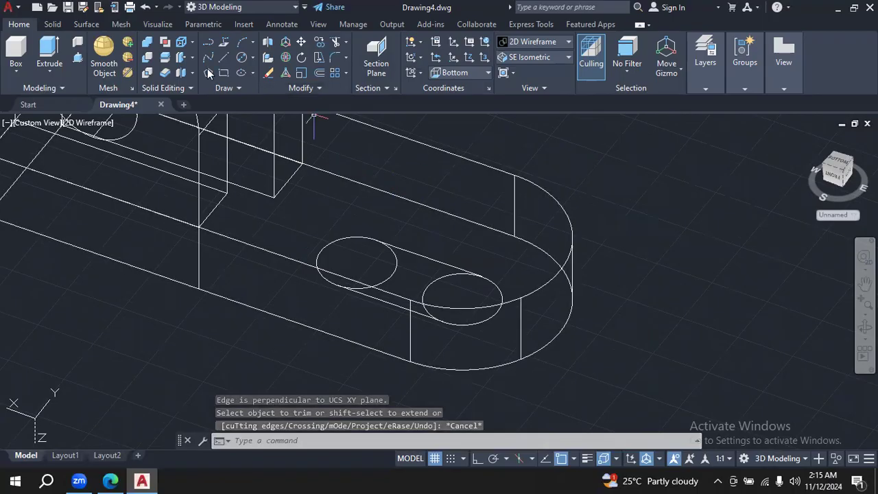
- Presspull the slot circle farther from the rounded end by 16 and set the visual style to Shades of Gray
left_click(77, 58)
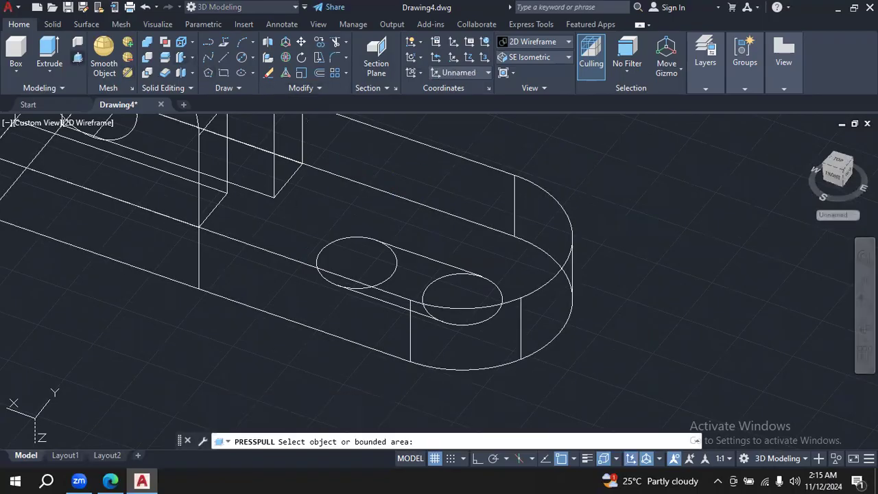
left_click(391, 273)
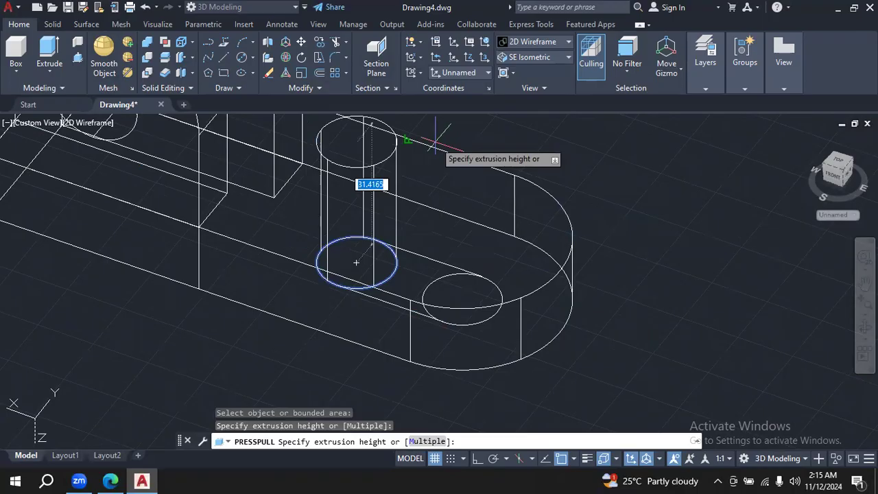
type("16")
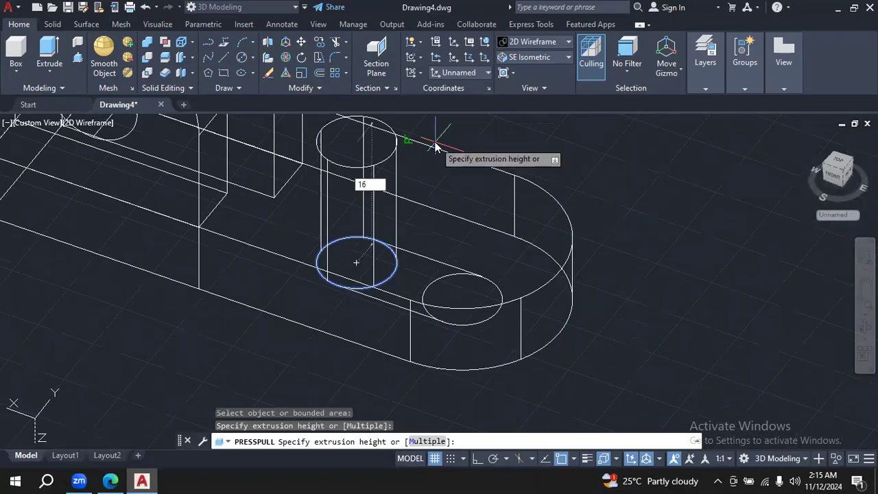
key("Return")
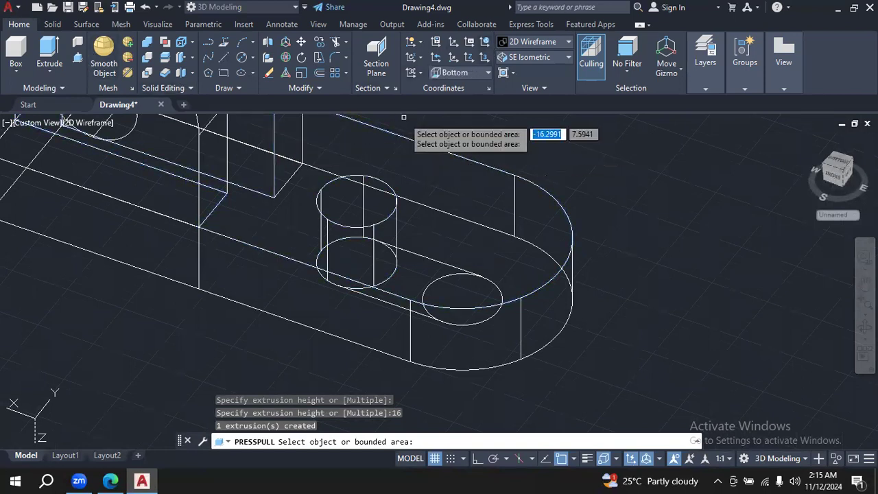
left_click(567, 44)
left_click(631, 117)
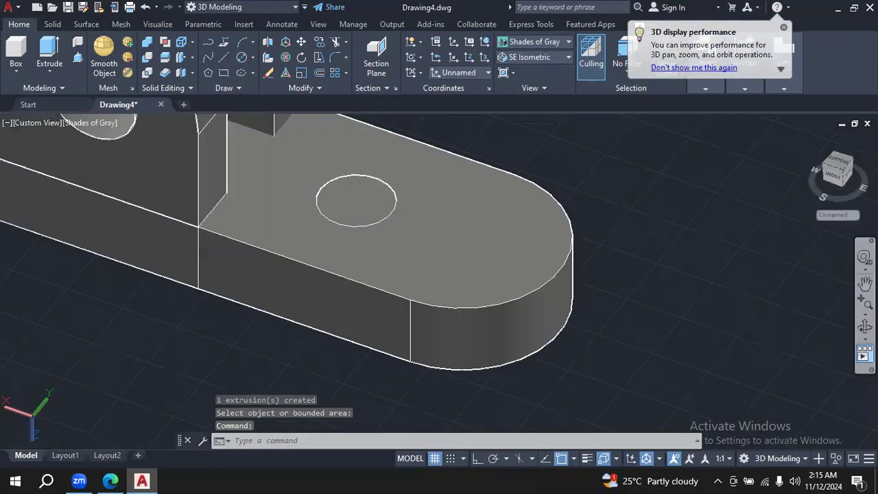
- Orbit to the plate's underside and try to Presspull the circle farther from the rounded end about 36 through the plate
middle_click_drag(358, 264, 662, 244, "shift")
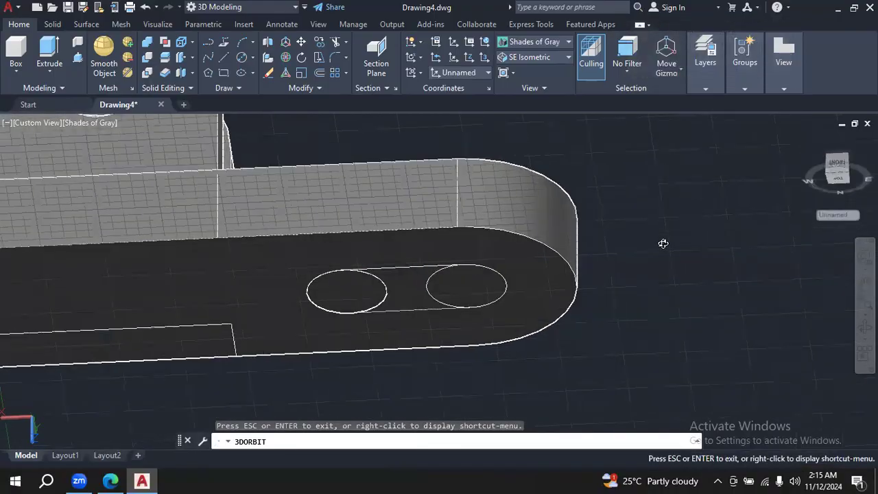
left_click(78, 59)
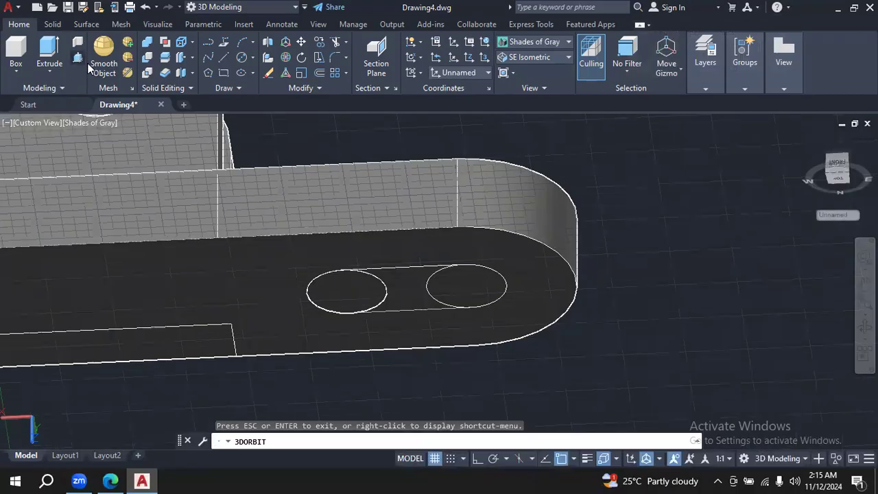
left_click(368, 297)
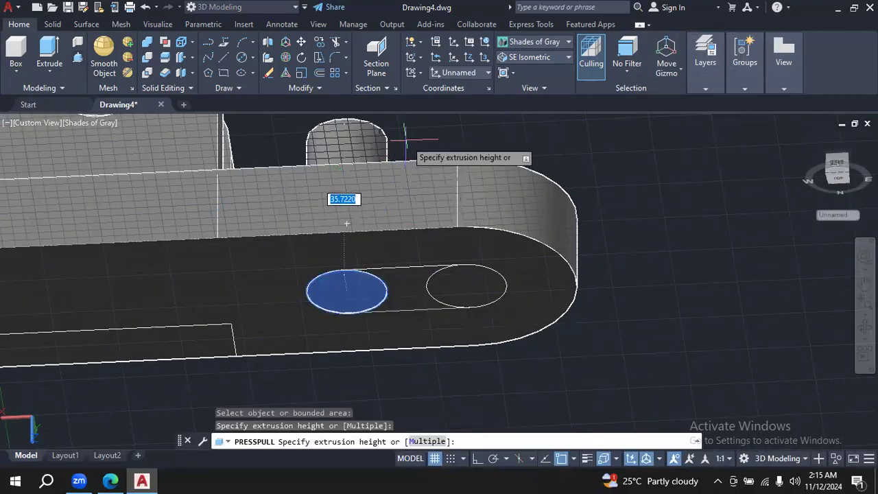
left_click(407, 140)
left_click(424, 273)
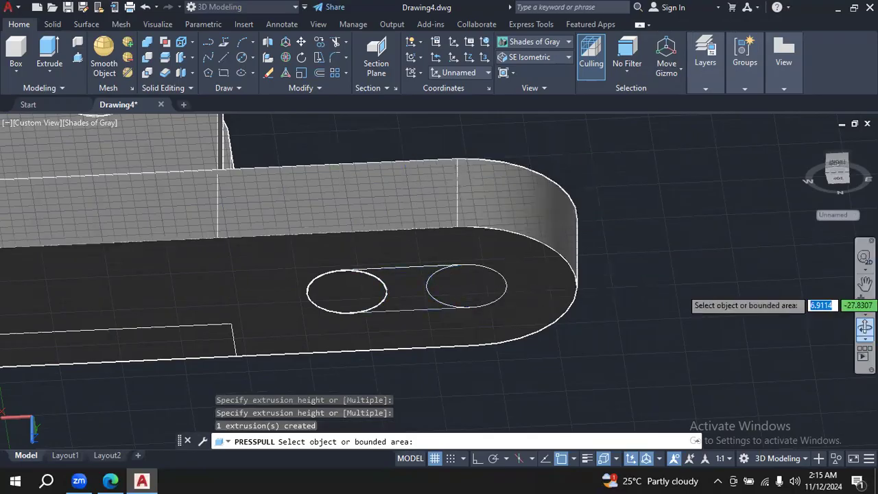
- Orbit the underside view and retry the Presspull of the same inner slot circle through the plate
left_click(864, 328)
left_click_drag(651, 243, 171, 125)
left_click(78, 59)
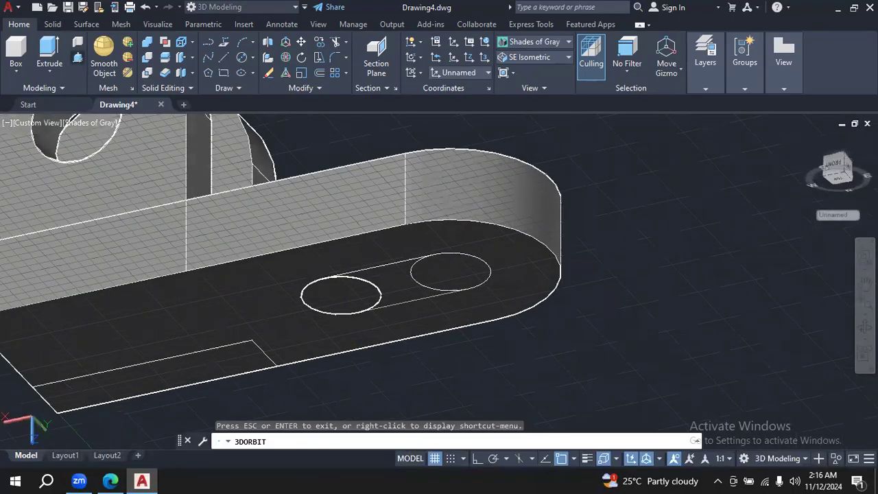
left_click(346, 301)
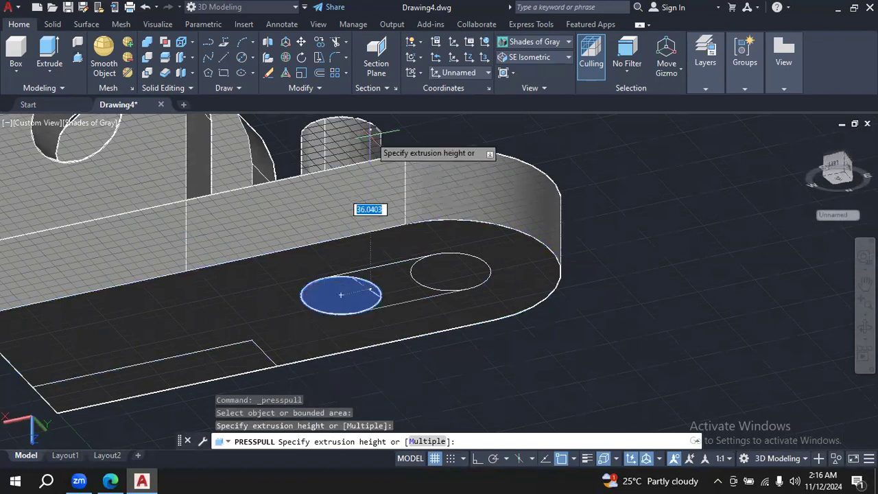
left_click(370, 129)
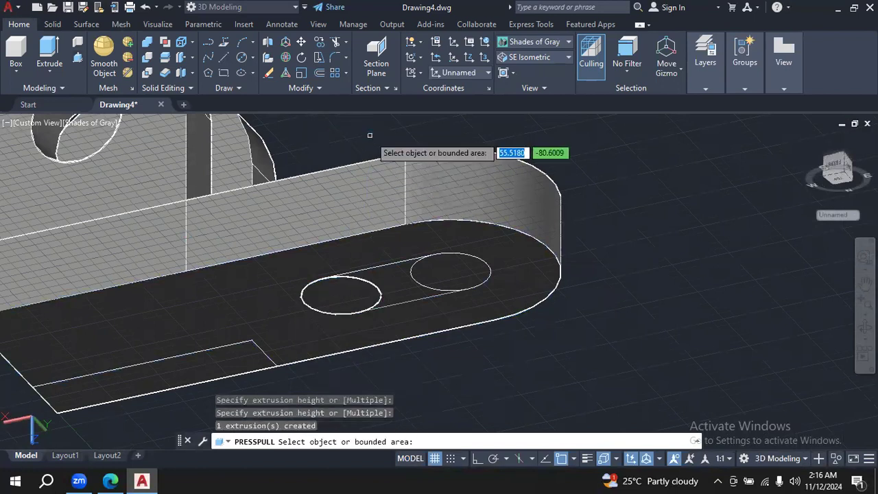
- Presspull the slot circle nearer the rounded end up through the plate to cut a through hole
left_click(865, 326)
left_click_drag(693, 234, 640, 216)
left_click_drag(673, 243, 643, 236)
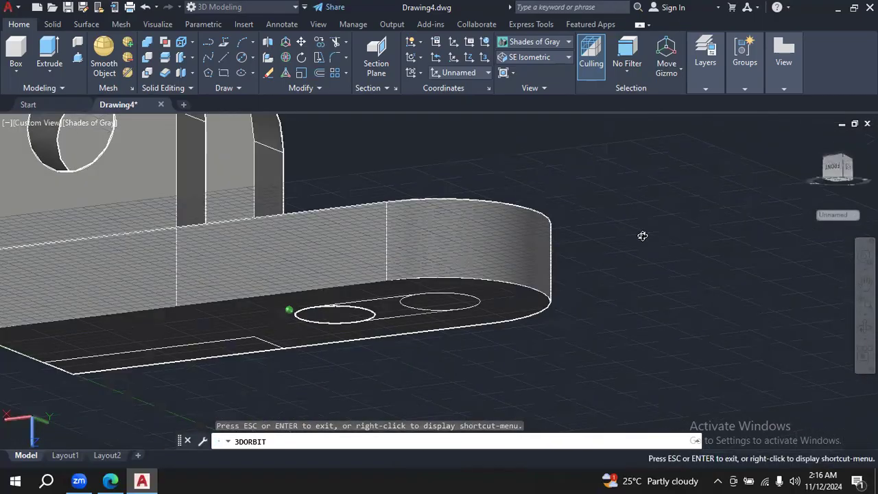
left_click_drag(252, 162, 71, 53)
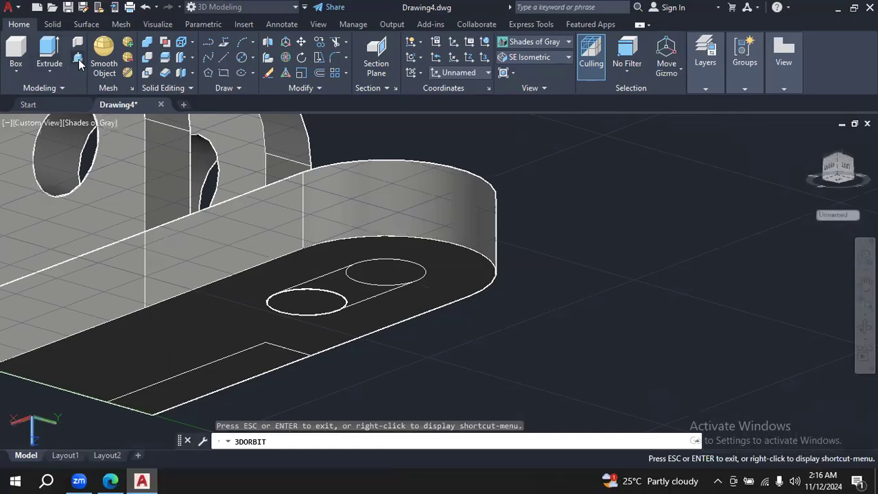
left_click(79, 62)
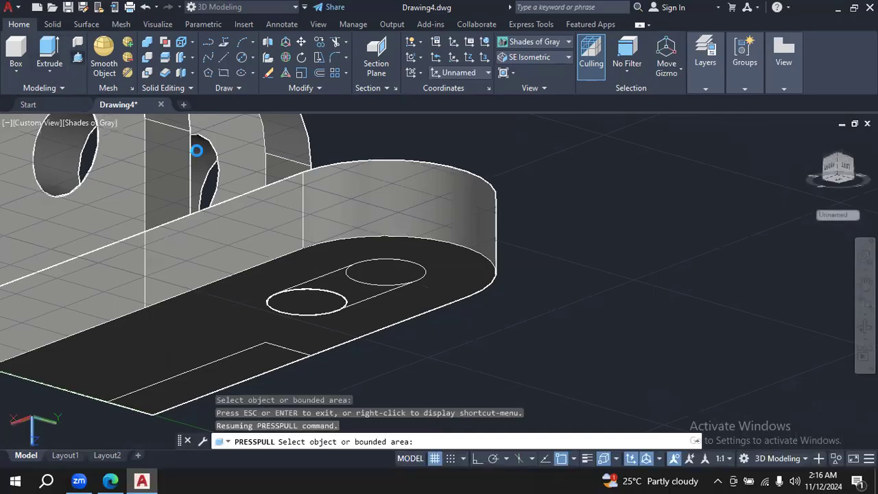
left_click(377, 276)
left_click(401, 132)
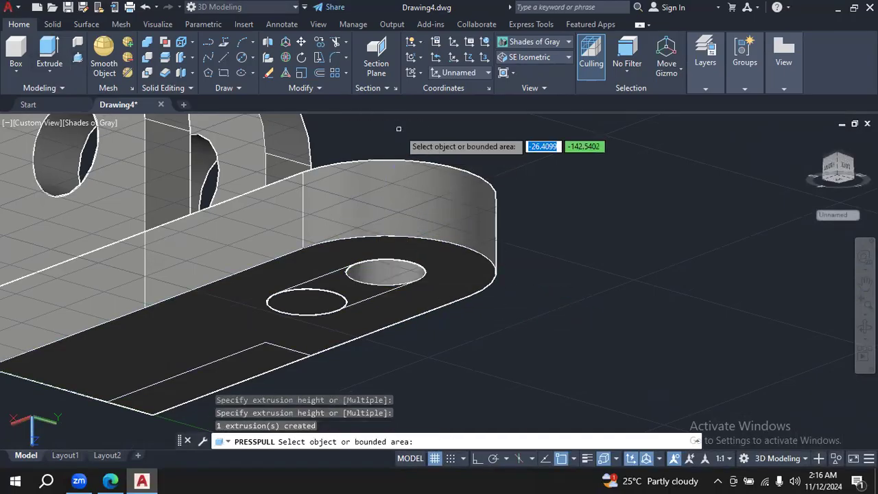
- Retry the Presspull on the inner slot circle, and cut the area between the two circles through the plate
left_click(307, 302)
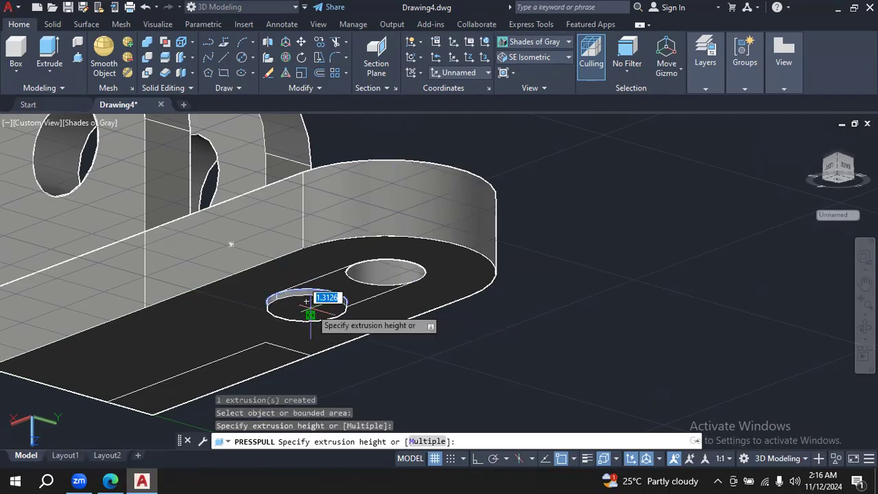
left_click(374, 162)
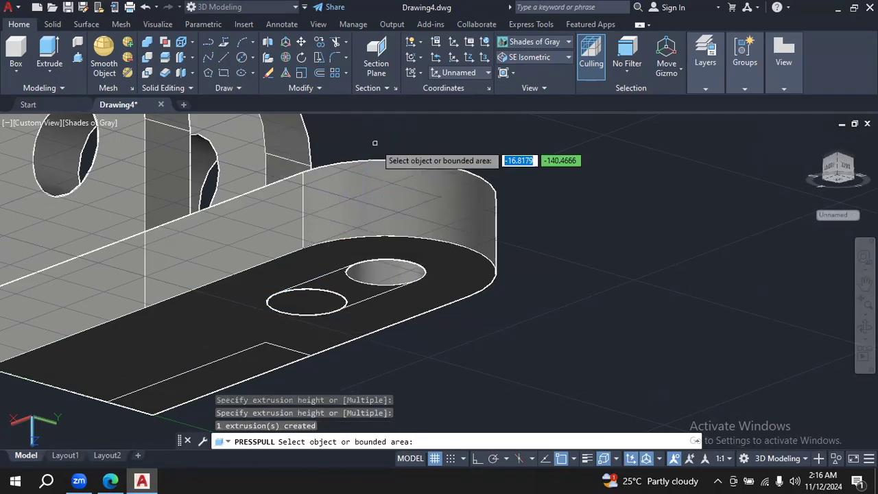
left_click(78, 58)
left_click(355, 290)
left_click(406, 147)
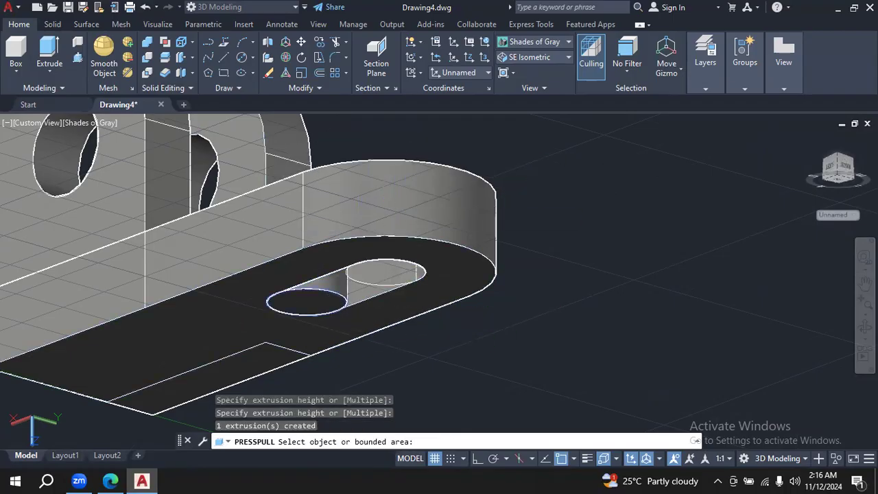
- Try once more to push the circular area at the slot's inner end up through the plate, and leave Presspull
left_click(325, 300)
left_click(364, 144)
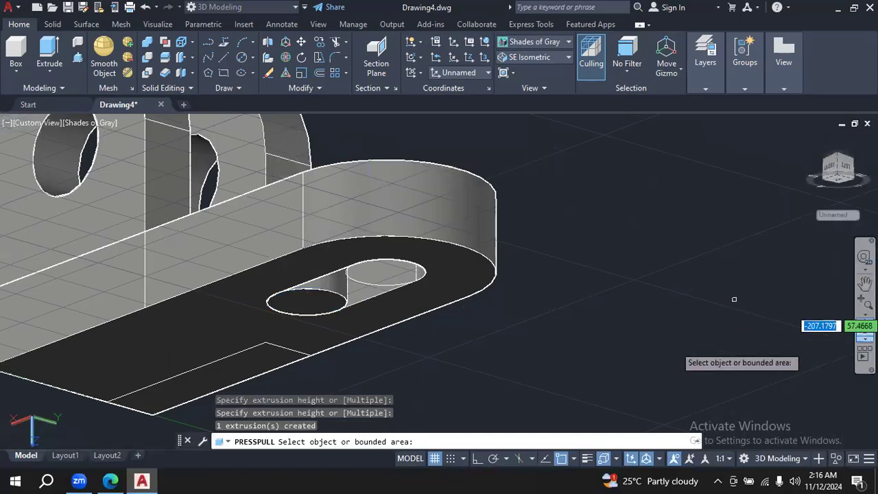
left_click(765, 367)
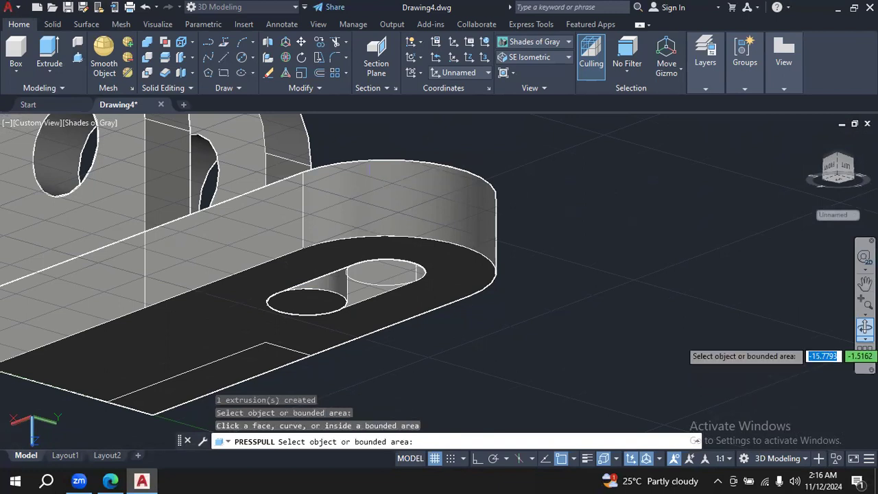
key("Return")
left_click_drag(636, 236, 700, 280)
key("Escape")
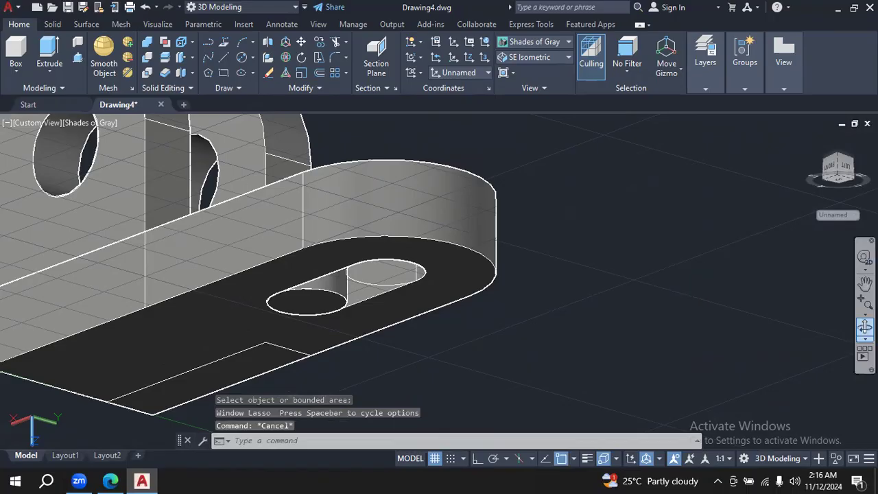
- From a steeper underside view, try to Presspull the cylinder face at the slot's inner end about 43 into the plate
left_click(865, 327)
left_click_drag(638, 247, 572, 171)
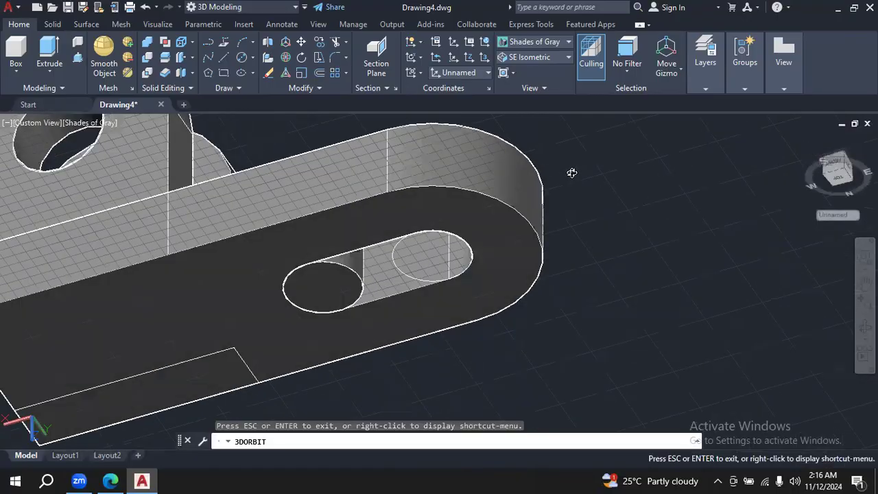
left_click(78, 58)
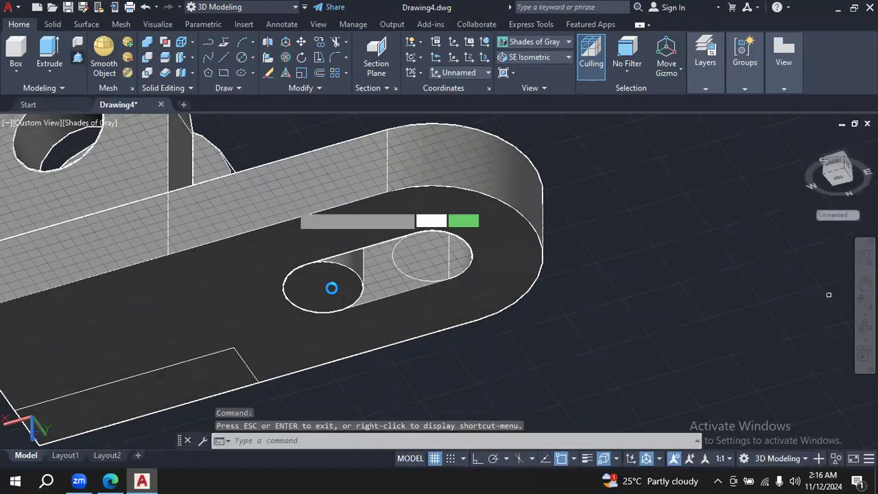
left_click(322, 287)
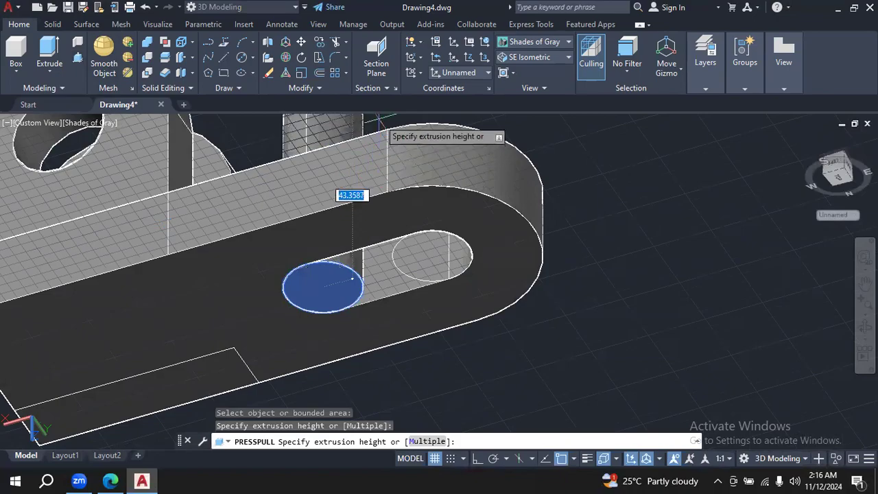
left_click(378, 118)
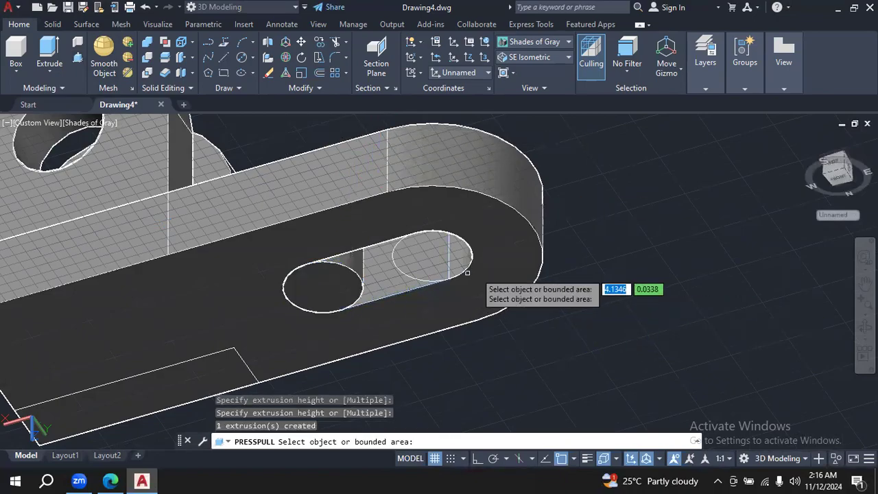
- Presspull the cylinder face at the slot's inner end outward so it protrudes below the plate, and orbit to inspect it
left_click(323, 286)
left_click(345, 369)
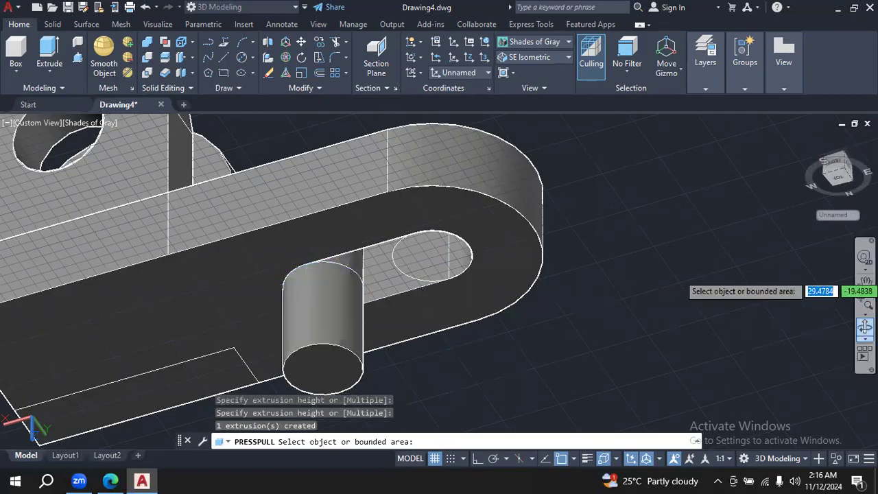
left_click(865, 327)
left_click_drag(686, 291, 652, 179)
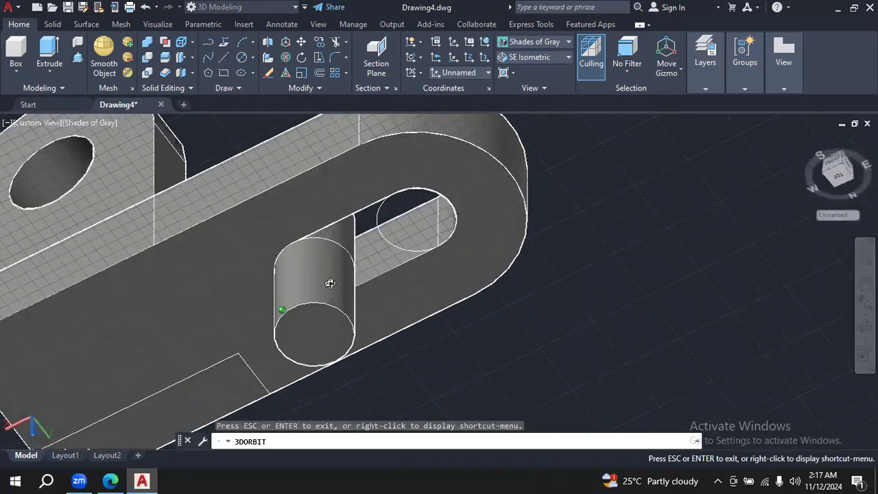
left_click_drag(330, 284, 330, 281)
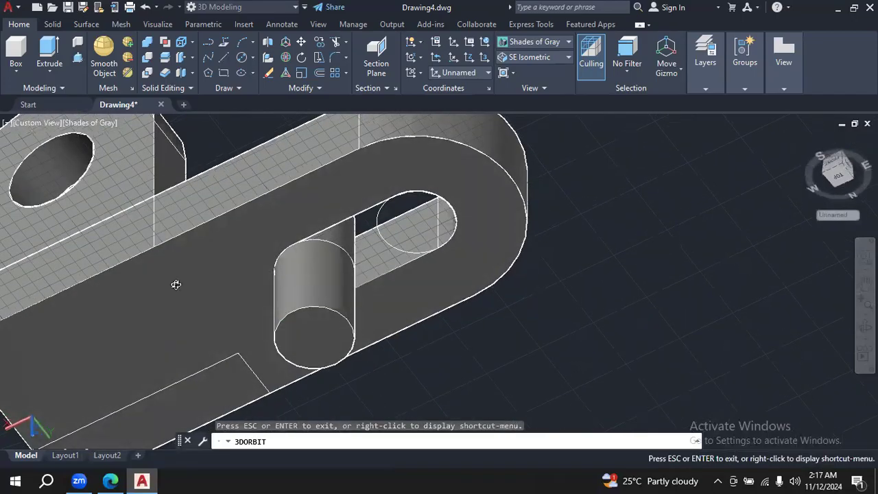
key("Escape")
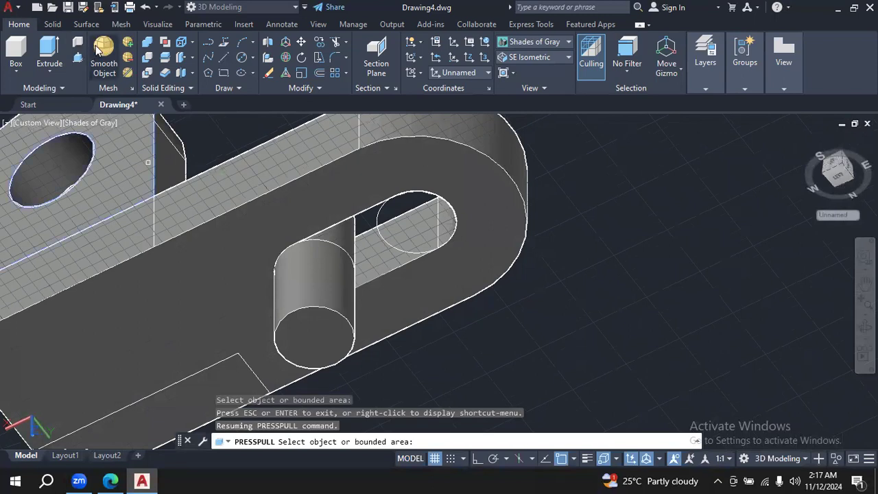
- Subtract the protruding cylinder at the slot's inner end from the base plate
left_click(151, 64)
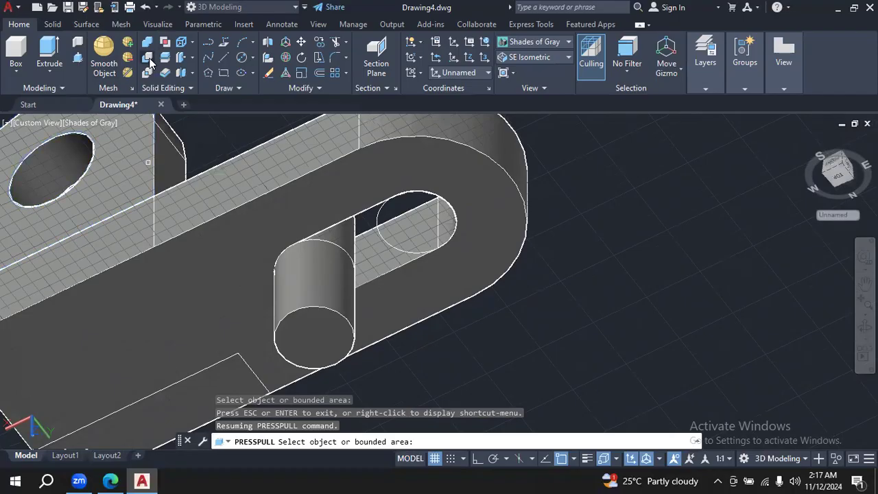
left_click(240, 271)
left_click(232, 256)
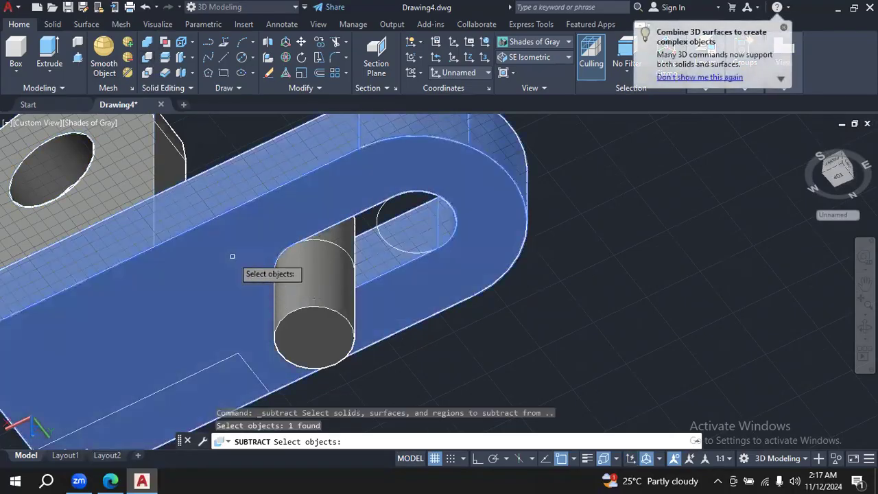
key("Return")
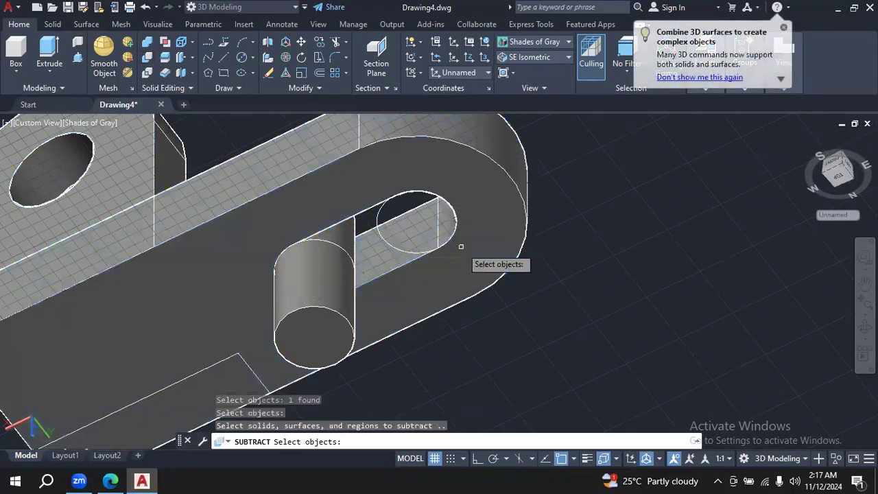
left_click(330, 260)
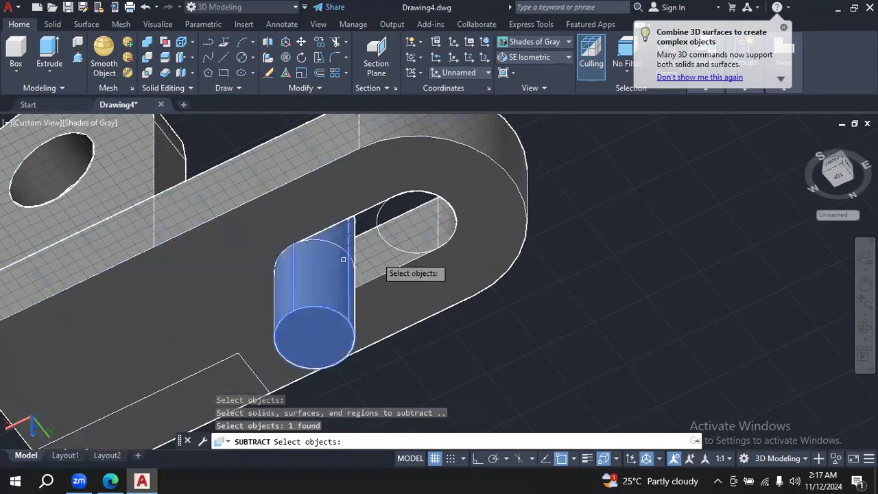
key("Return")
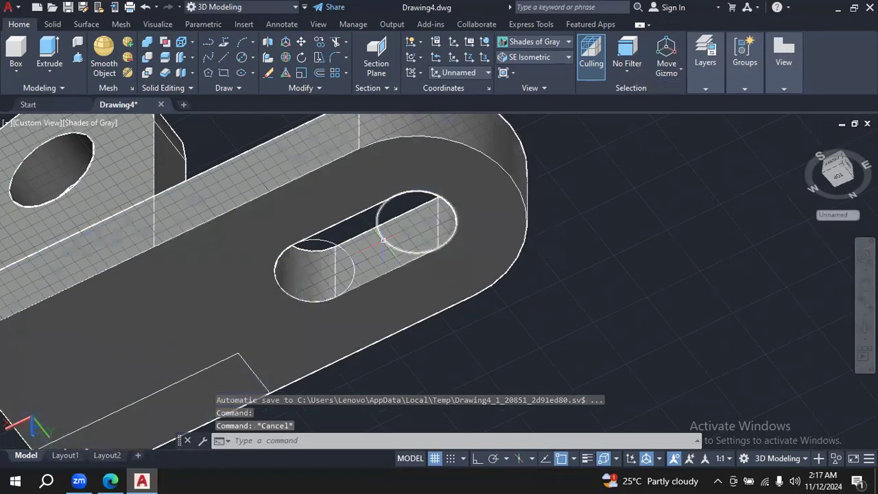
left_click(383, 240)
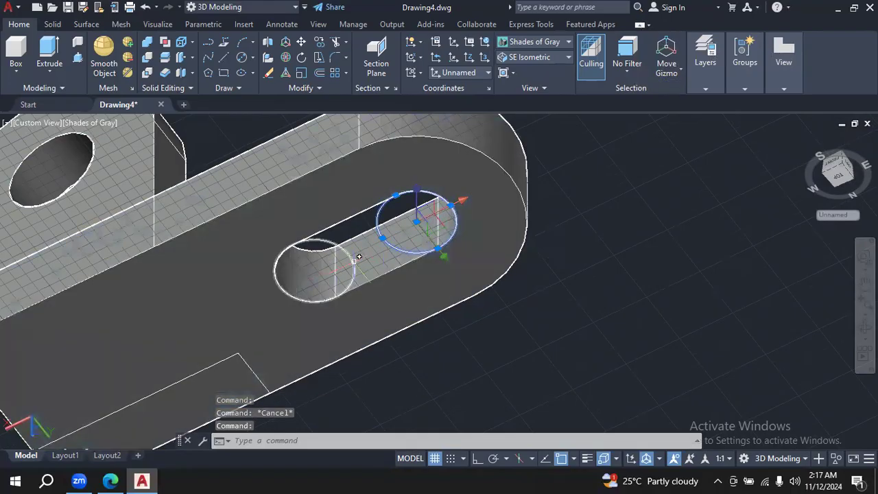
left_click(357, 257)
type("su")
key("Return")
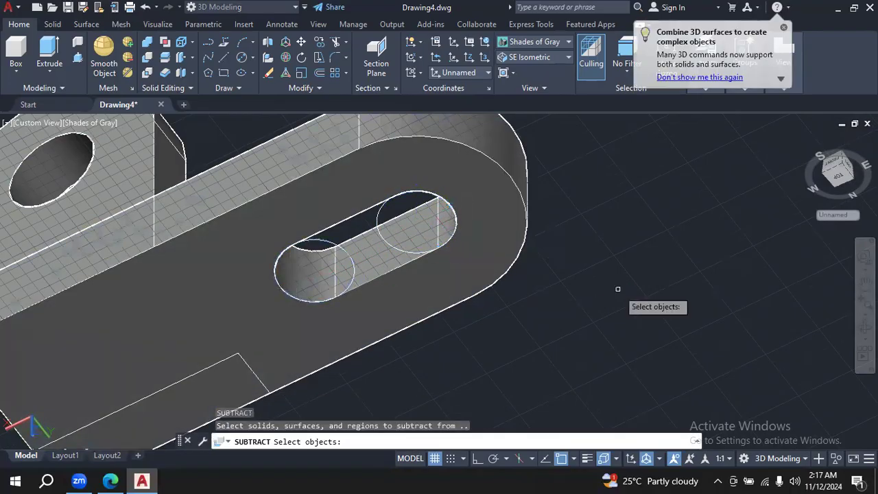
left_click(367, 218)
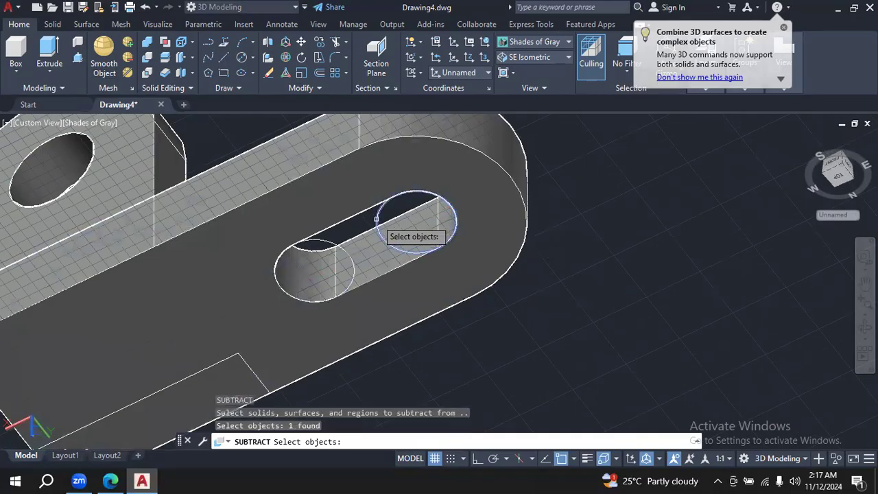
left_click(334, 244)
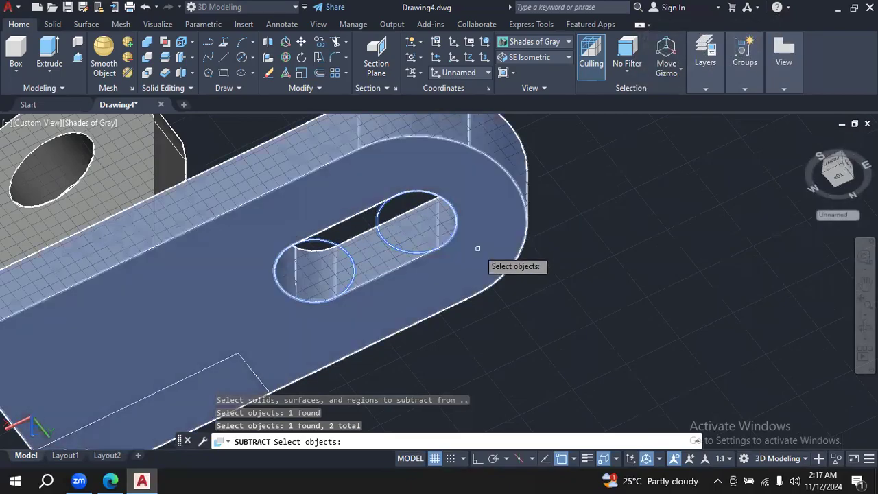
key("Escape")
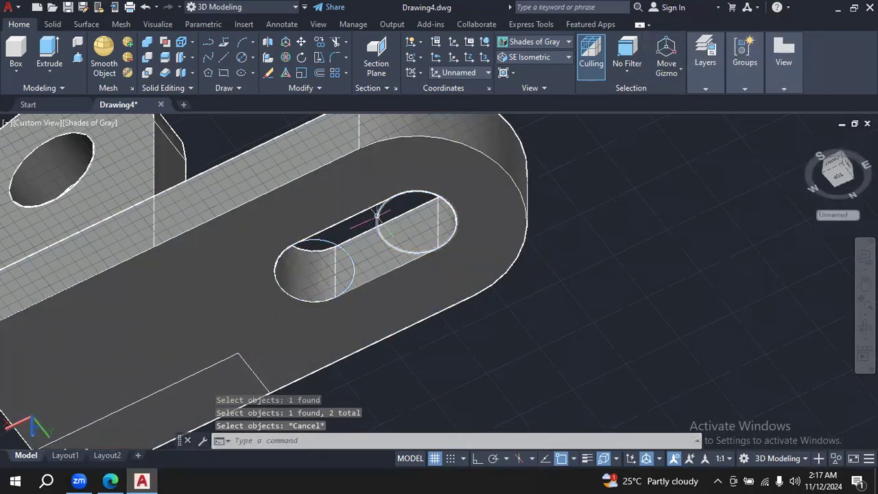
- Delete the two leftover construction circles at the ends of the slot
left_click(378, 218)
key("Delete")
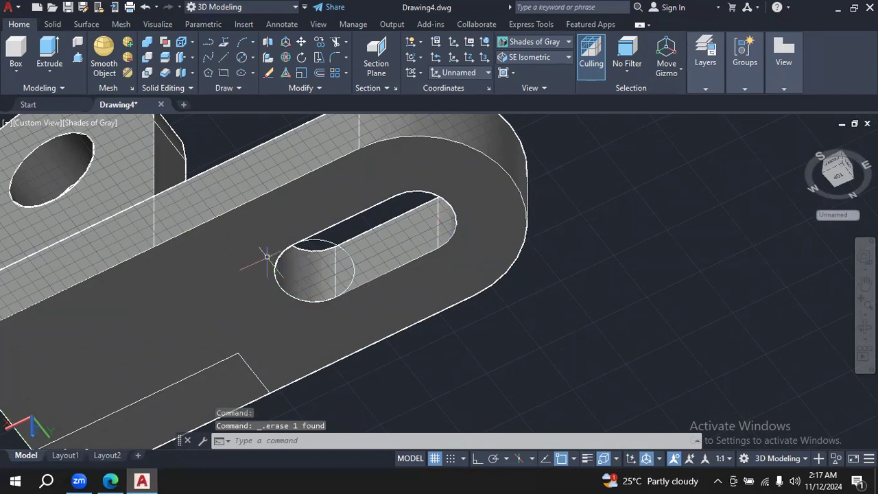
left_click(332, 241)
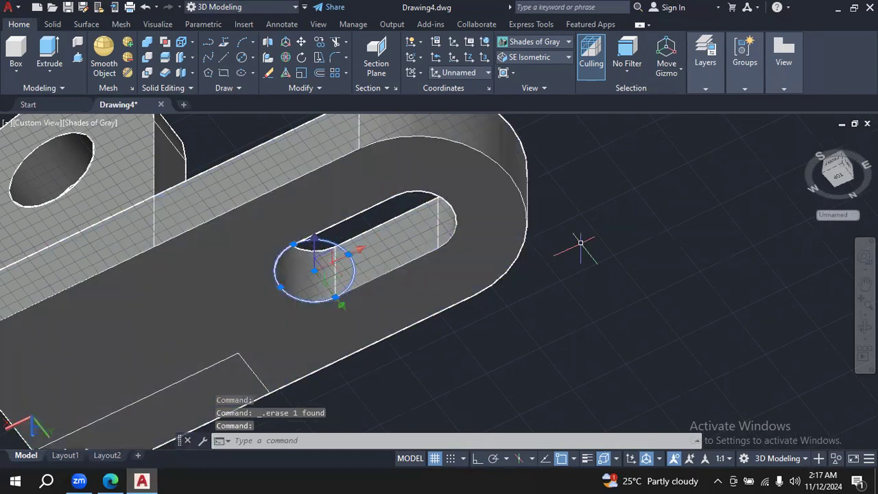
key("Delete")
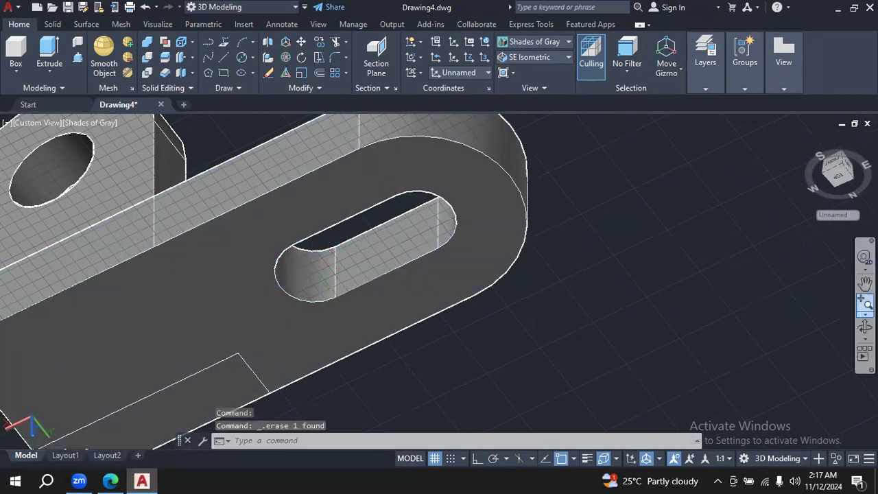
- Union the two upright lugs and the slotted base plate into one solid
left_click(865, 327)
left_click_drag(686, 247, 558, 252)
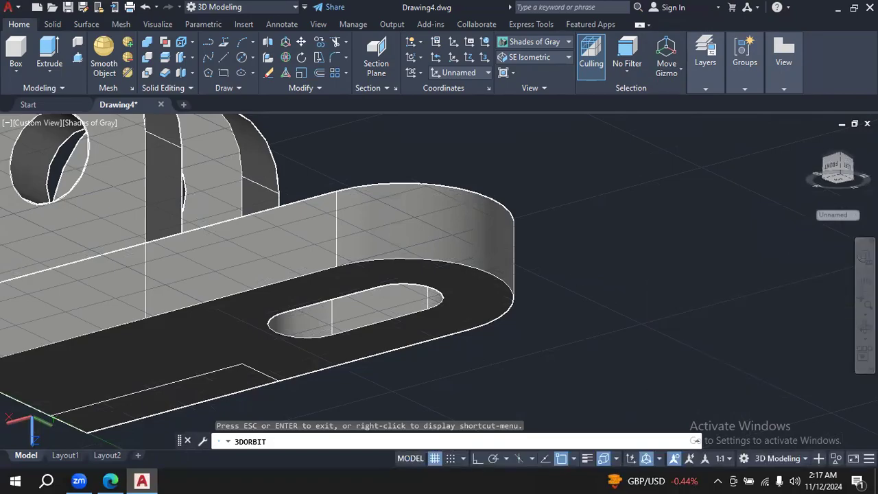
key("Escape")
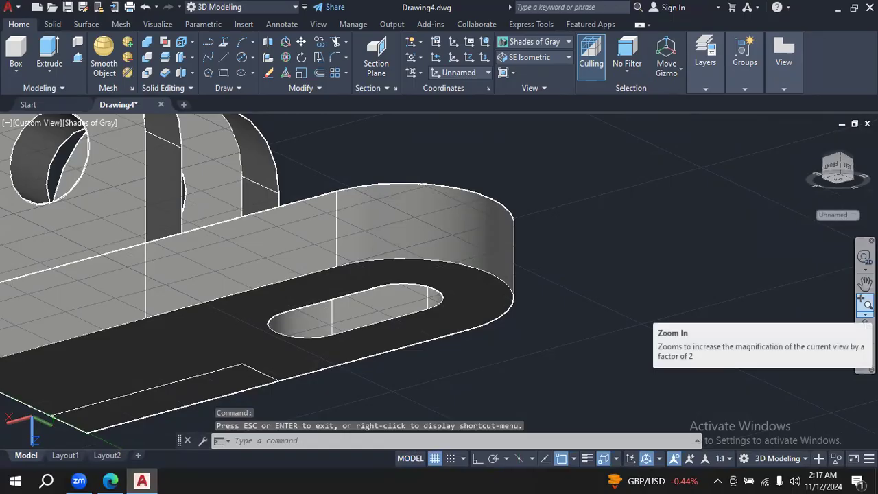
left_click(866, 327)
left_click_drag(570, 253, 697, 233)
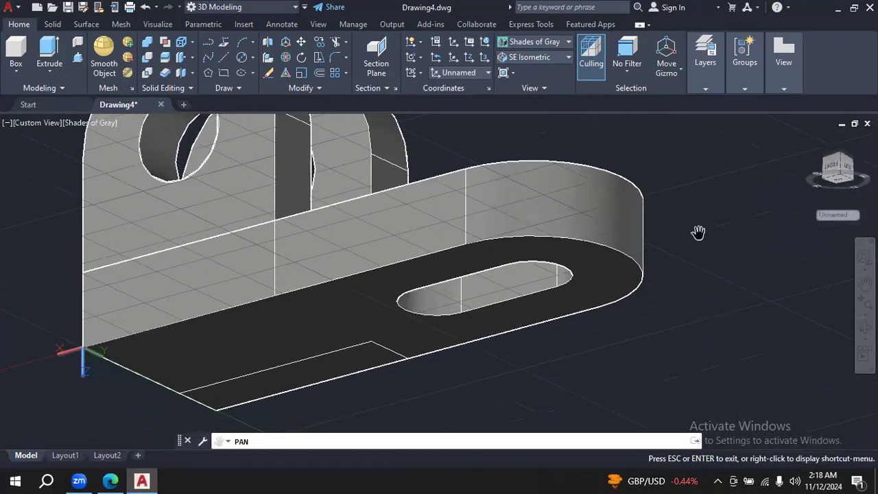
left_click(146, 44)
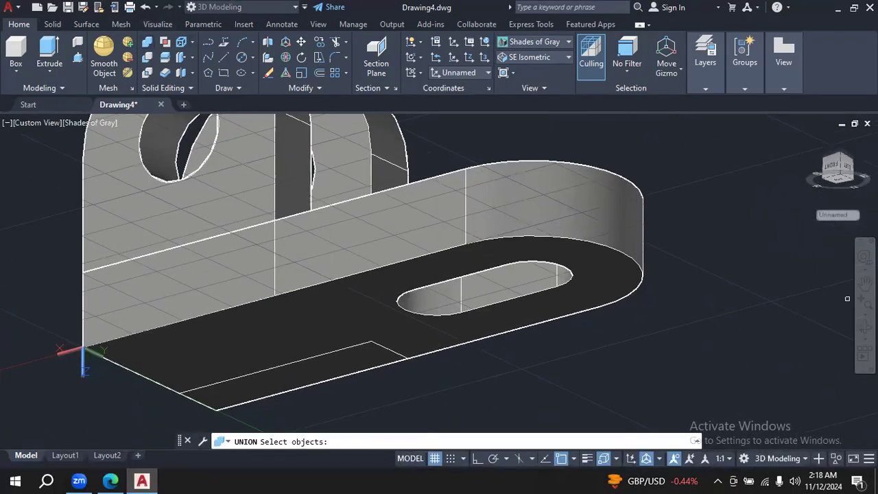
left_click(125, 227)
left_click(165, 261)
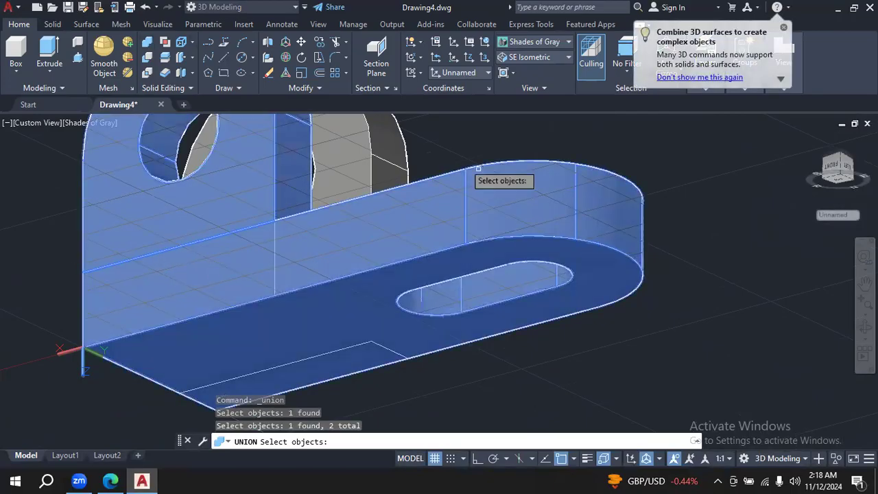
left_click(369, 162)
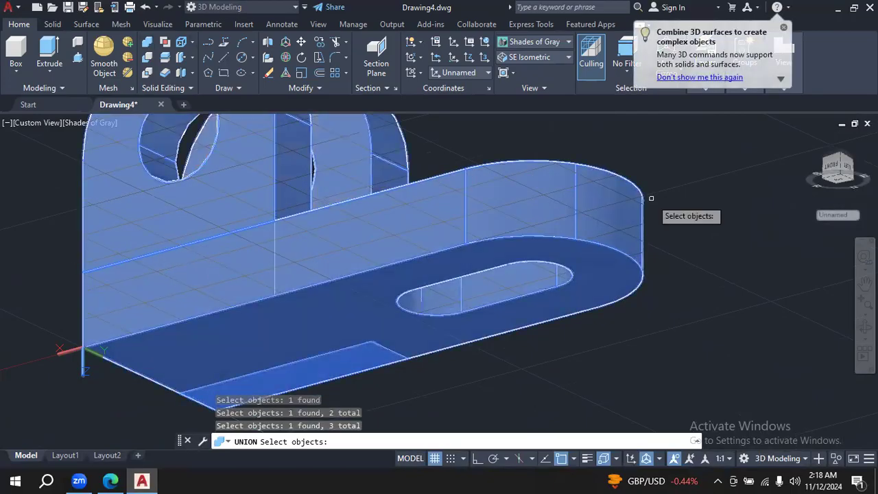
key("Return")
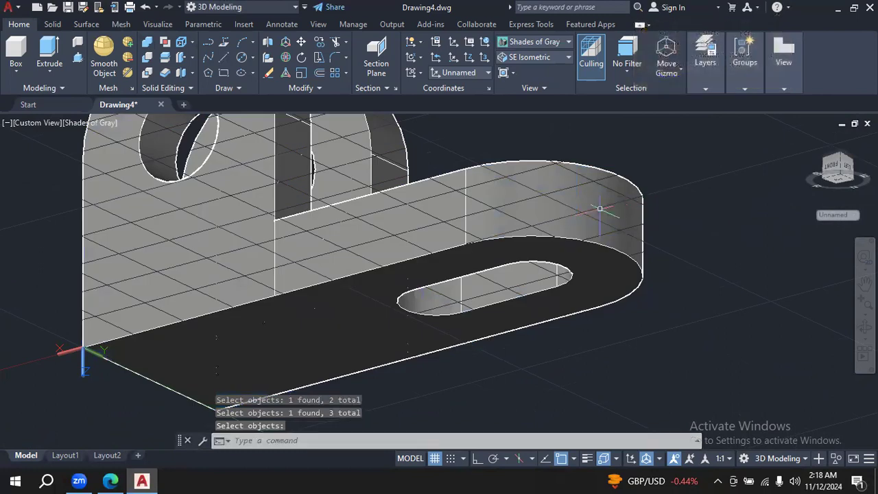
key("Escape")
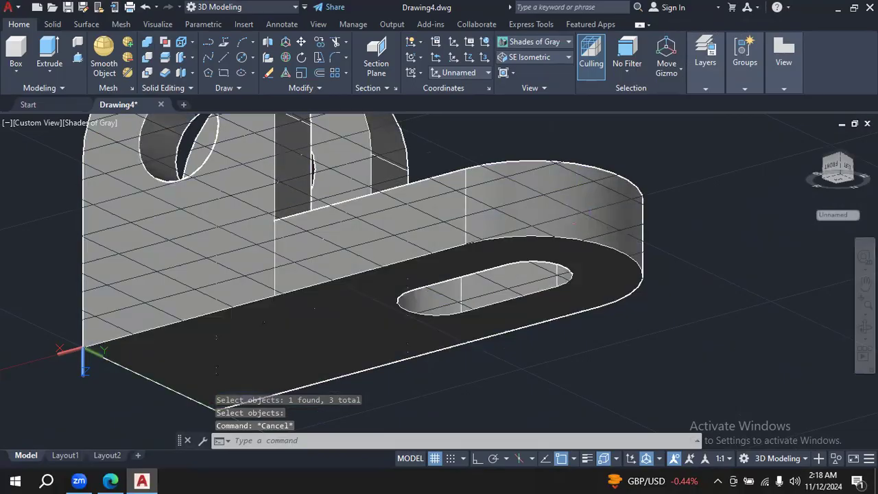
left_click(591, 219)
key("Escape")
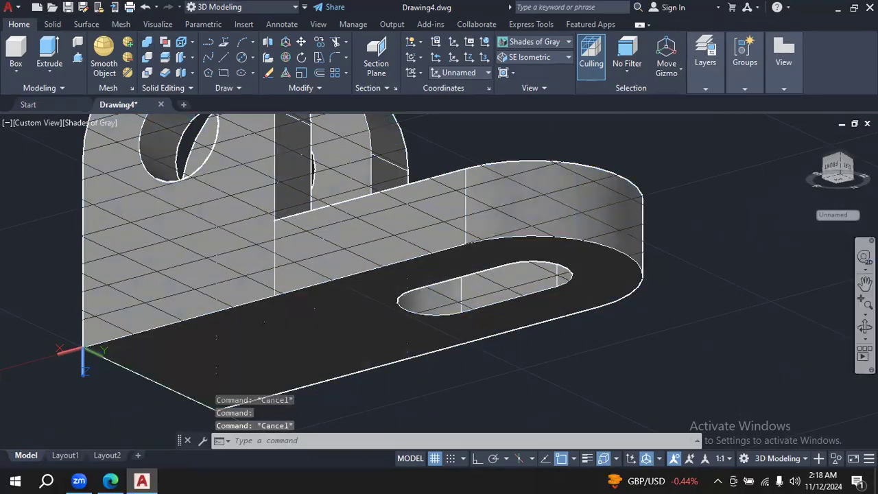
- Return to the SE Isometric view and examine the whole bracket, including a closer look at the slot and holes
left_click(561, 57)
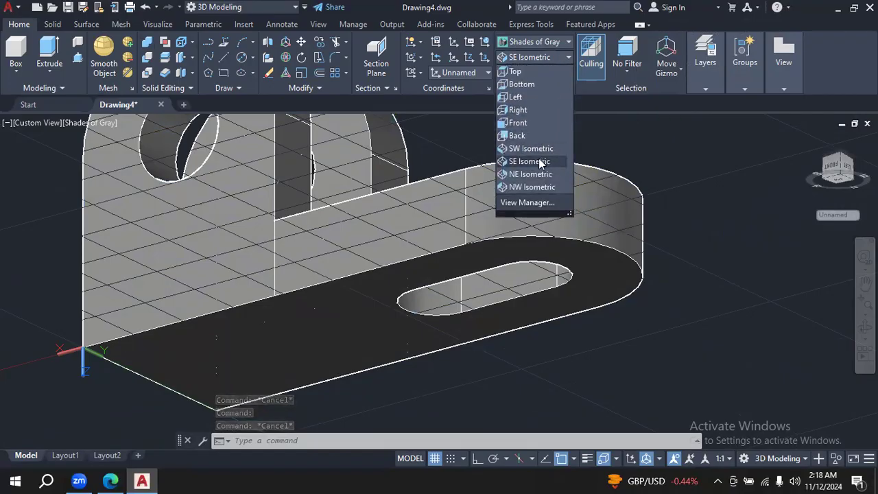
left_click(534, 162)
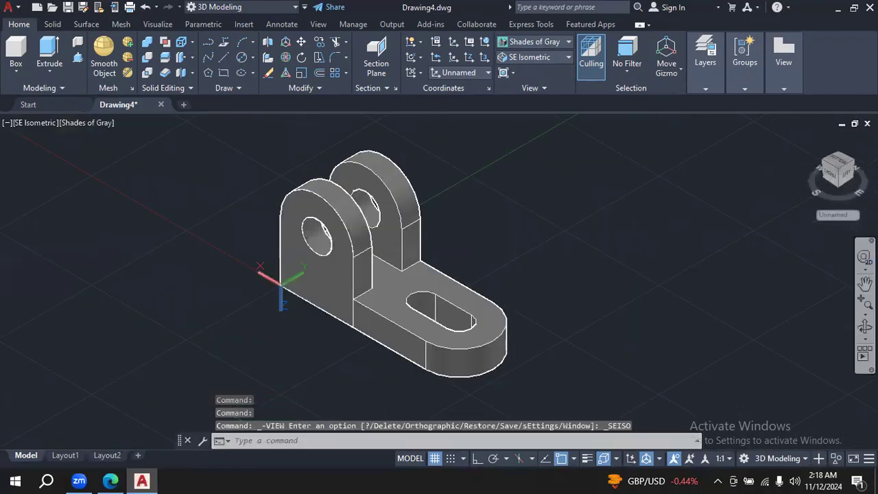
left_click(866, 328)
left_click_drag(615, 293, 621, 327)
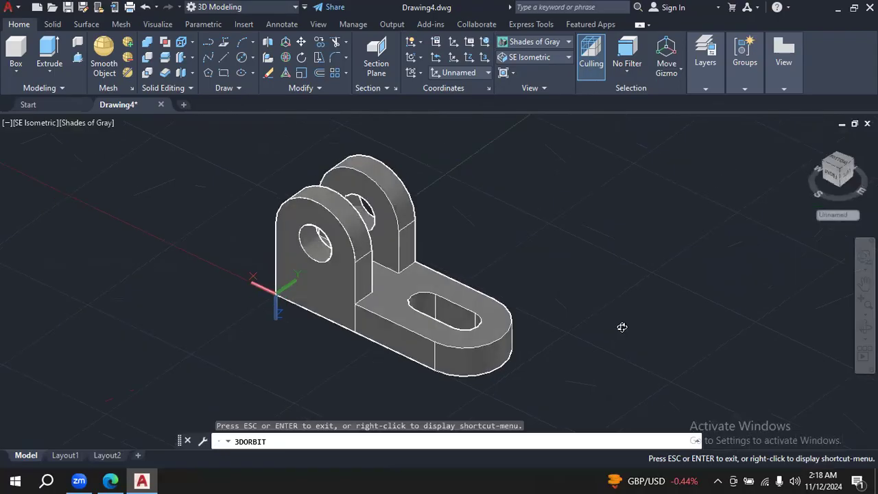
left_click(568, 59)
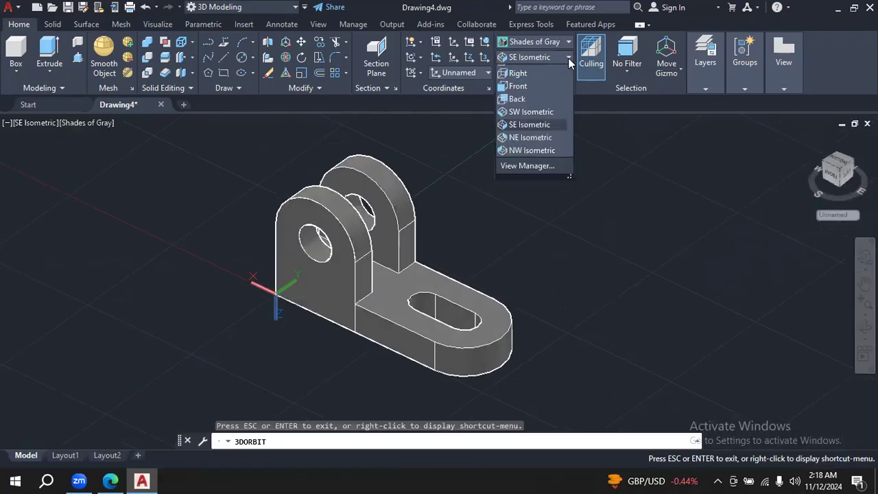
left_click(555, 162)
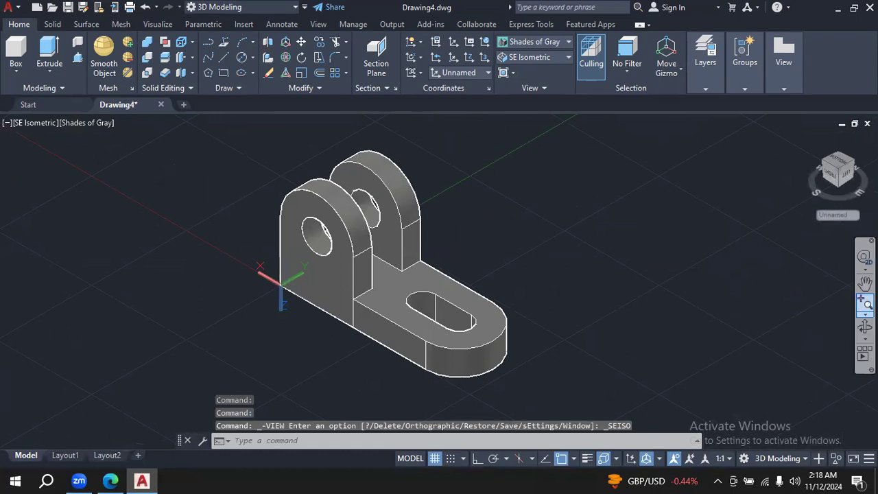
left_click(865, 304)
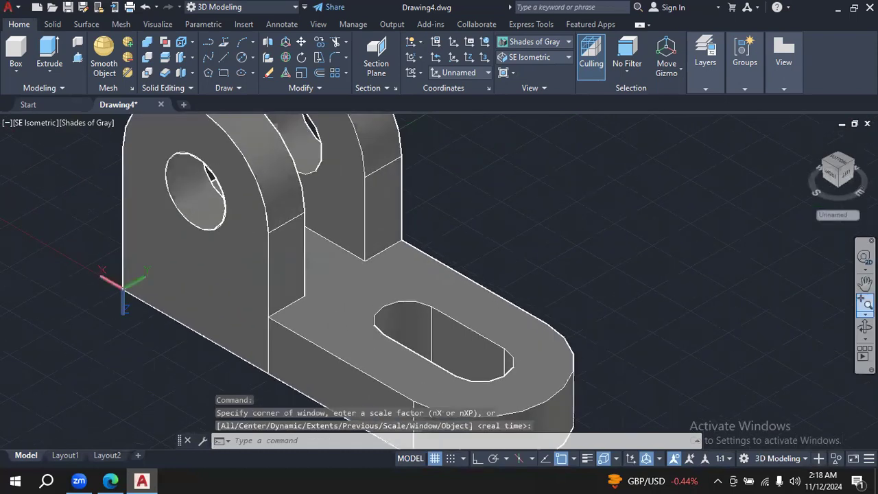
left_click(865, 313)
left_click(838, 301)
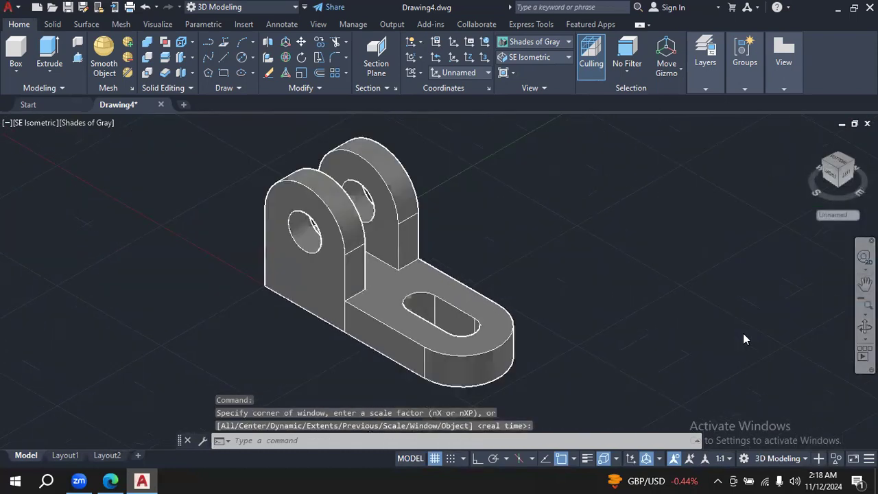